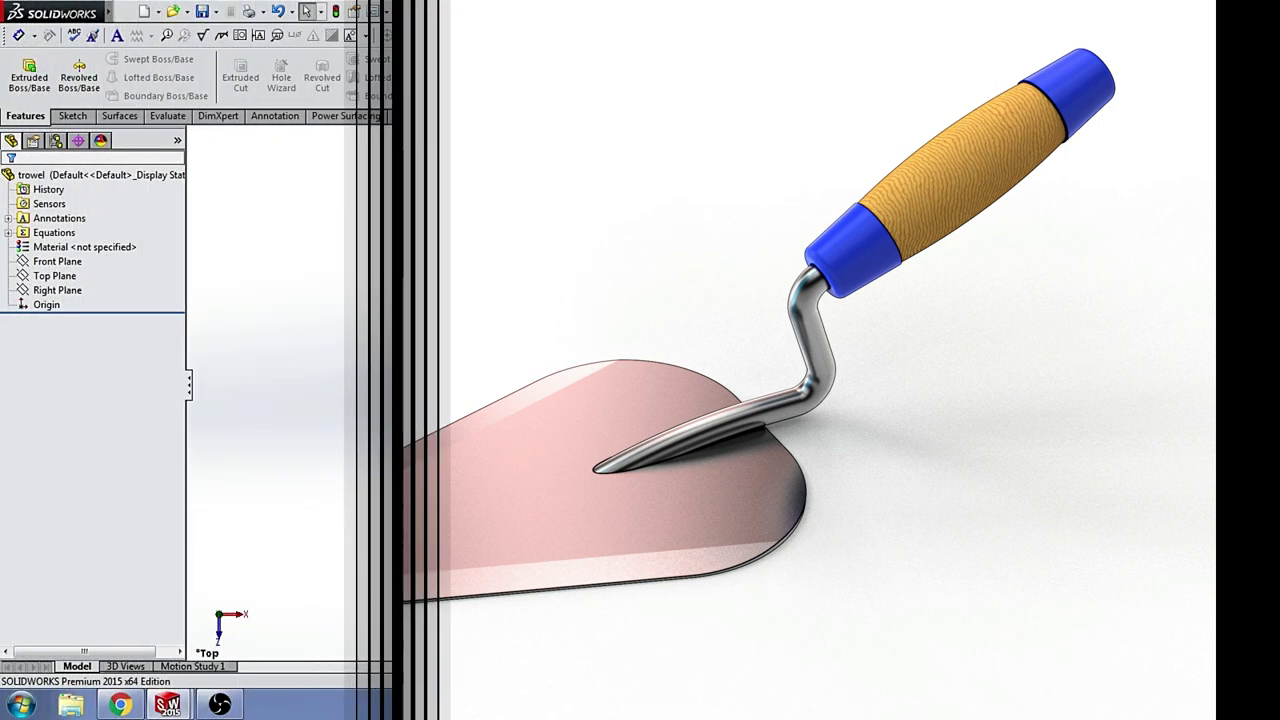
# Step: Select the Top Plane and begin Sketch2 on it
pyautogui.click(54, 275)
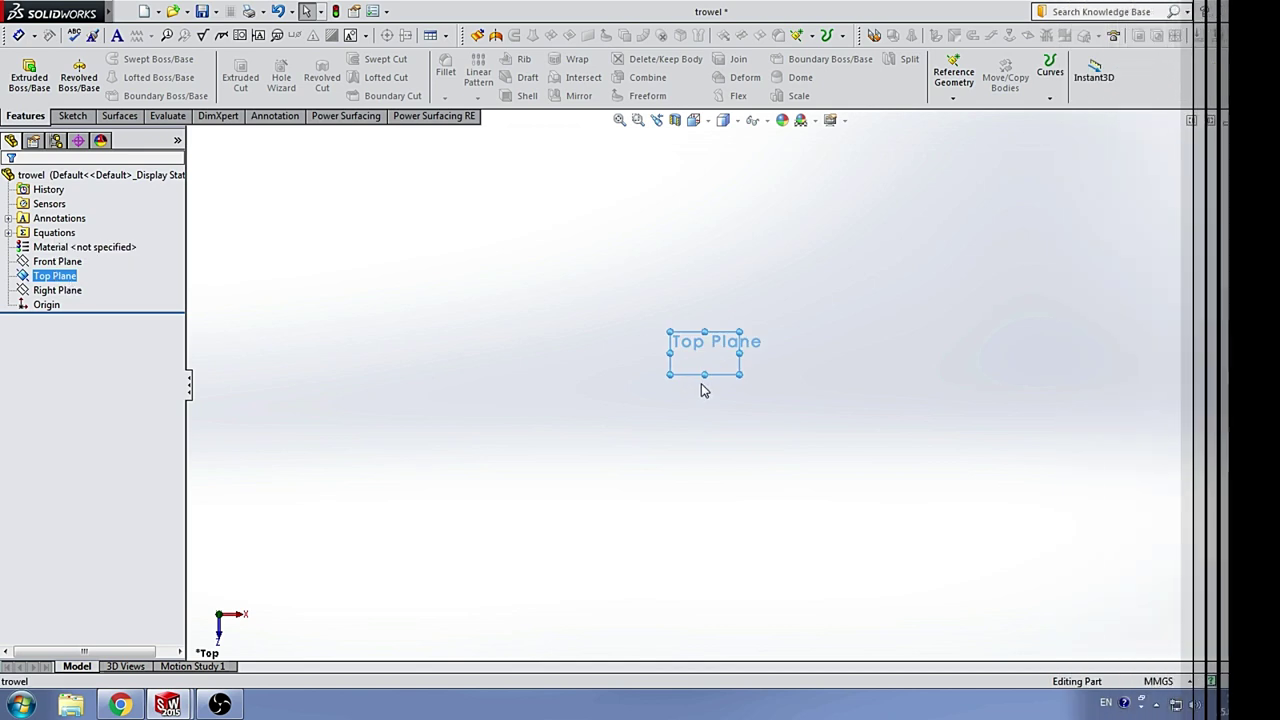
pyautogui.scroll(-4, 674, 361)
pyautogui.scroll(-1, 654, 383)
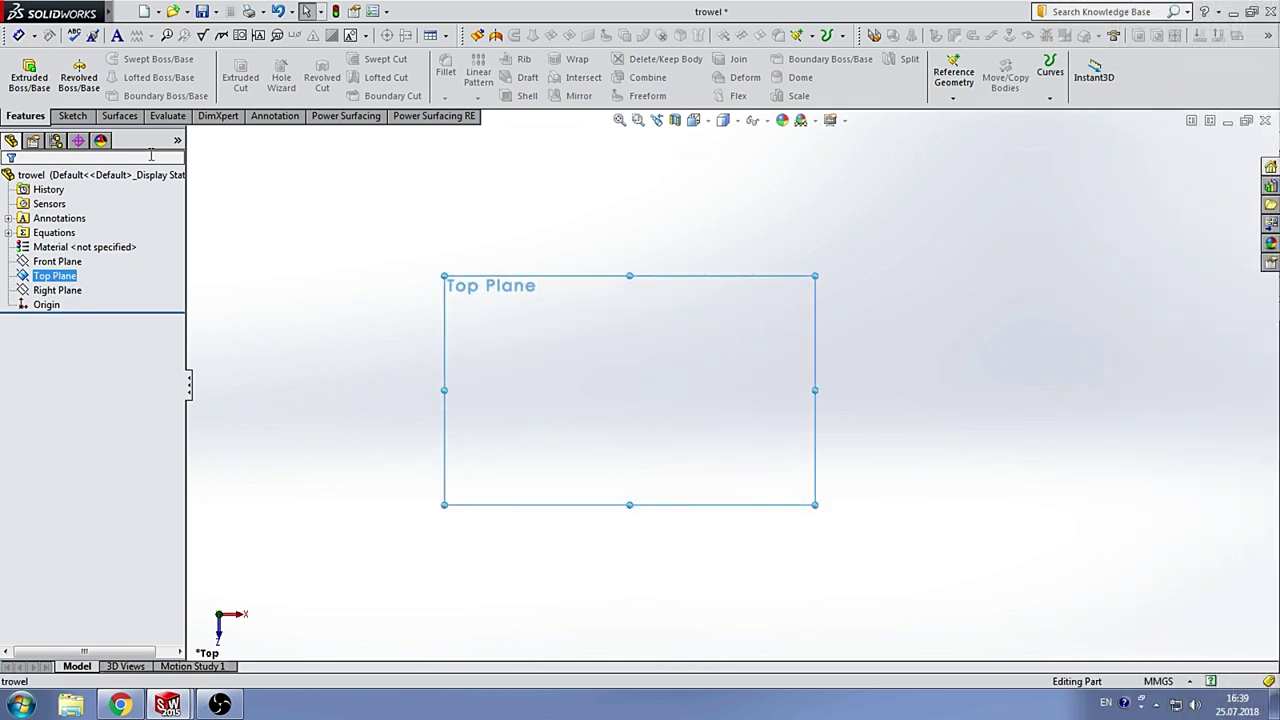
pyautogui.click(29, 72)
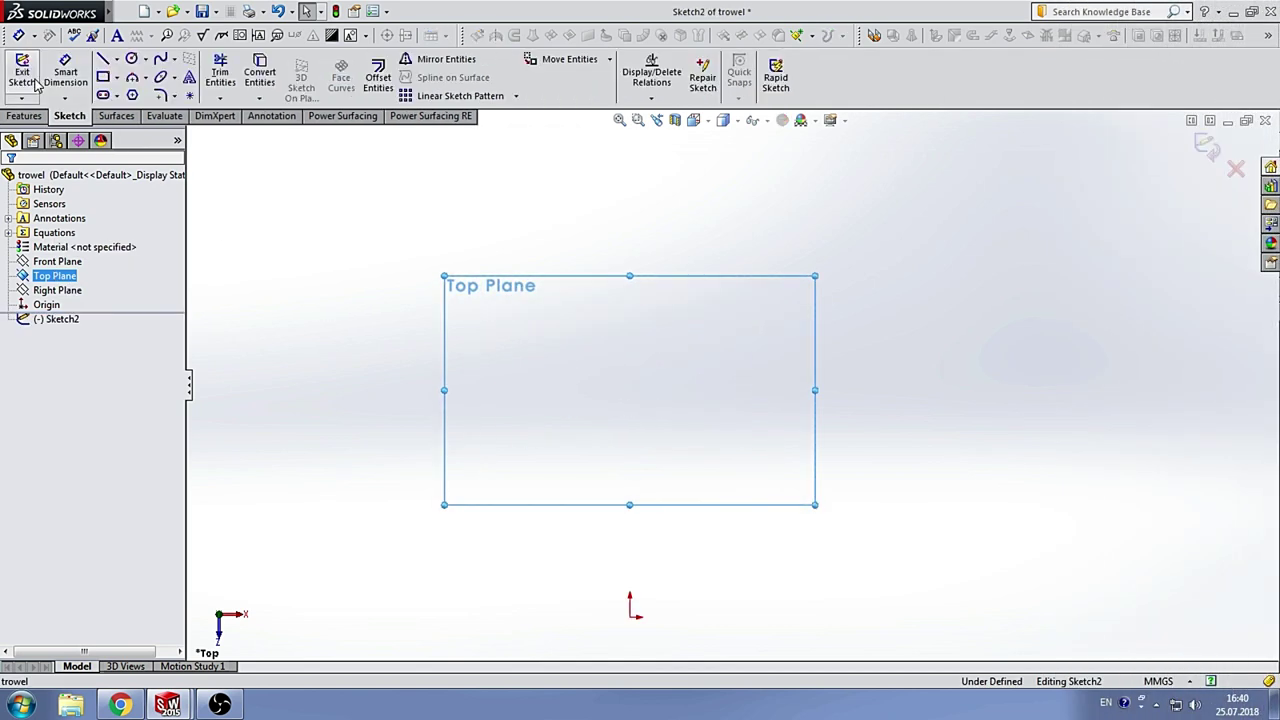
# Step: Draw a vertical centreline upward from the origin
pyautogui.click(117, 59)
pyautogui.click(128, 91)
pyautogui.scroll(3, 726, 523)
pyautogui.scroll(1, 688, 515)
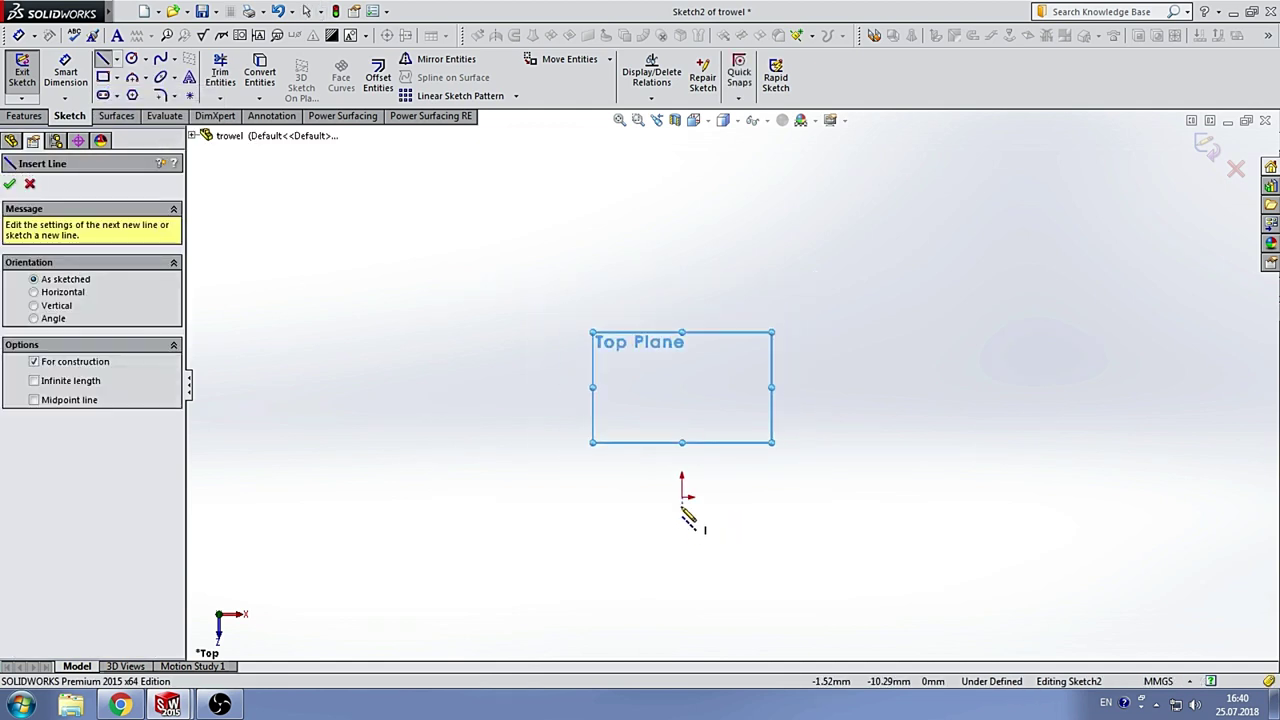
pyautogui.click(682, 496)
pyautogui.click(682, 272)
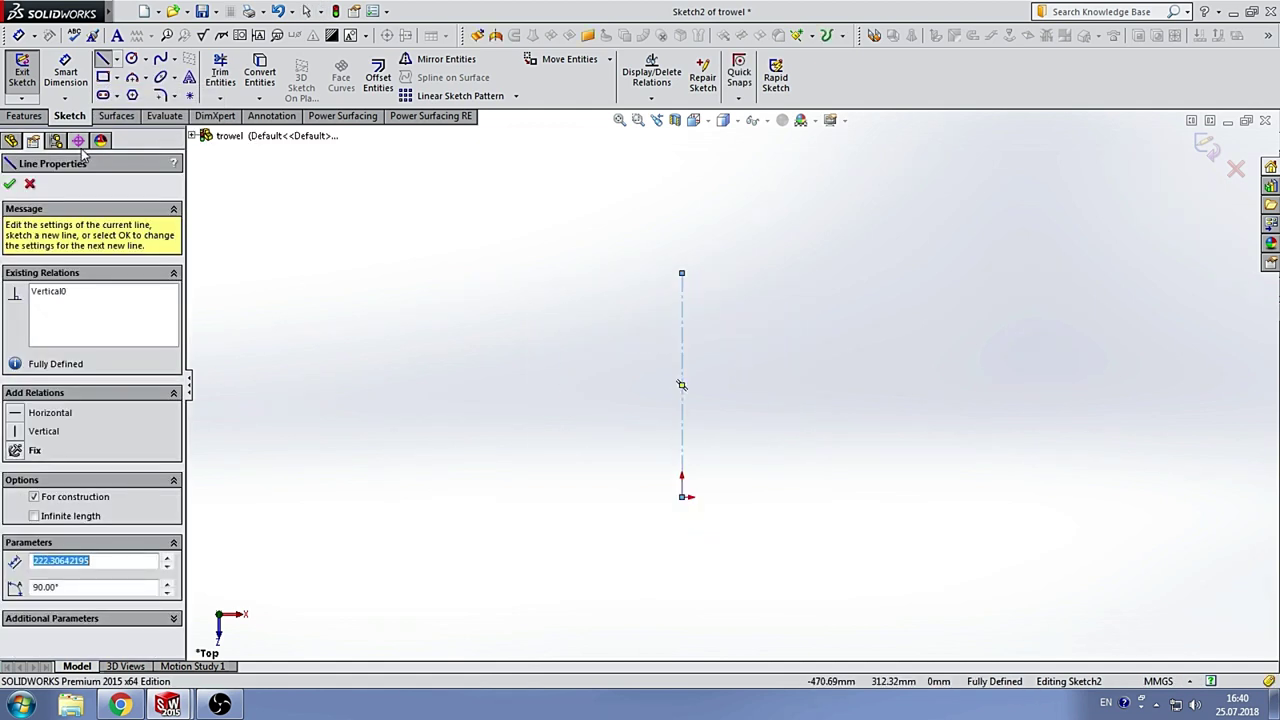
# Step: Draw the slanted line and a horizontal base line from the origin to its foot, then place a circle centre on the centreline
pyautogui.click(117, 60)
pyautogui.click(128, 77)
pyautogui.scroll(-3, 729, 403)
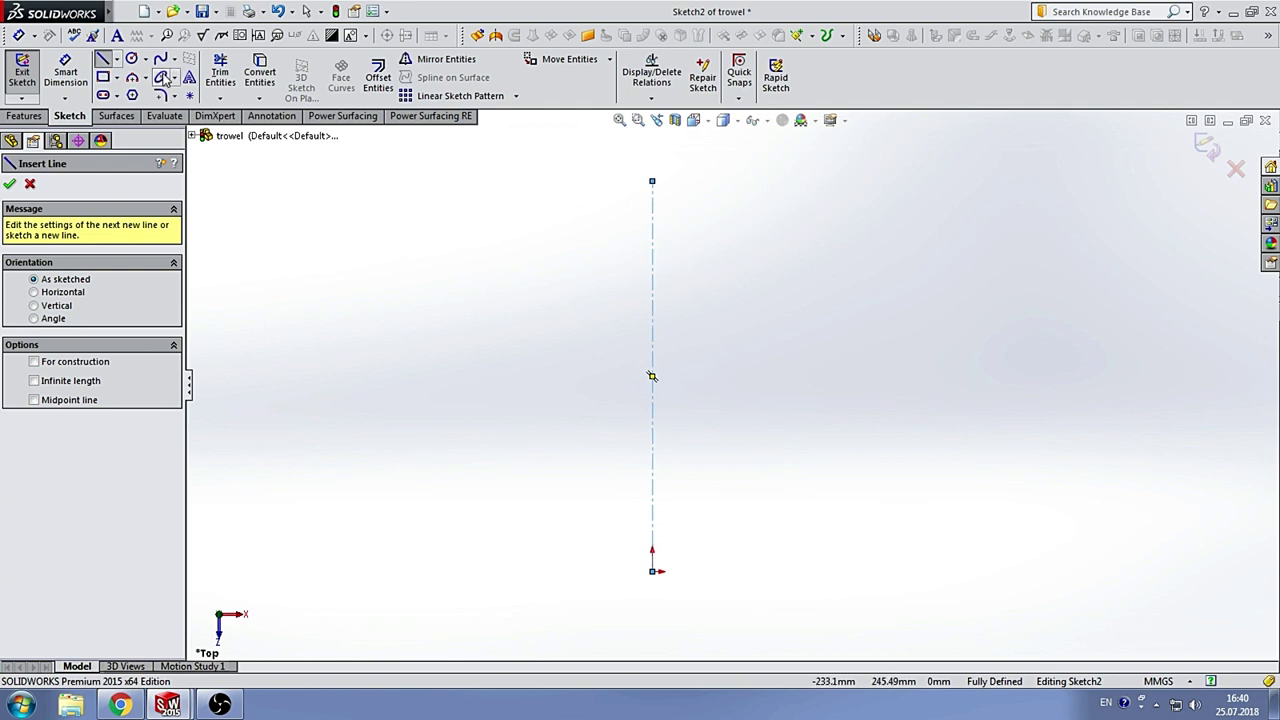
pyautogui.click(698, 247)
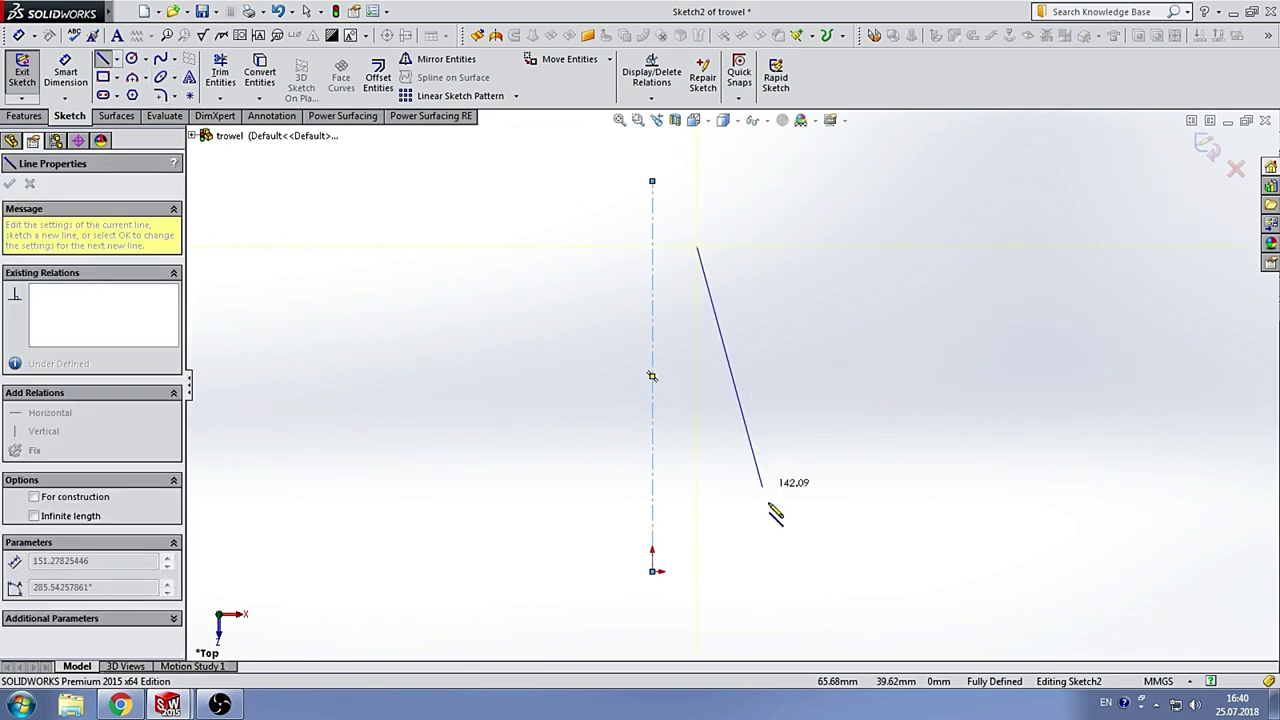
pyautogui.doubleClick(803, 572)
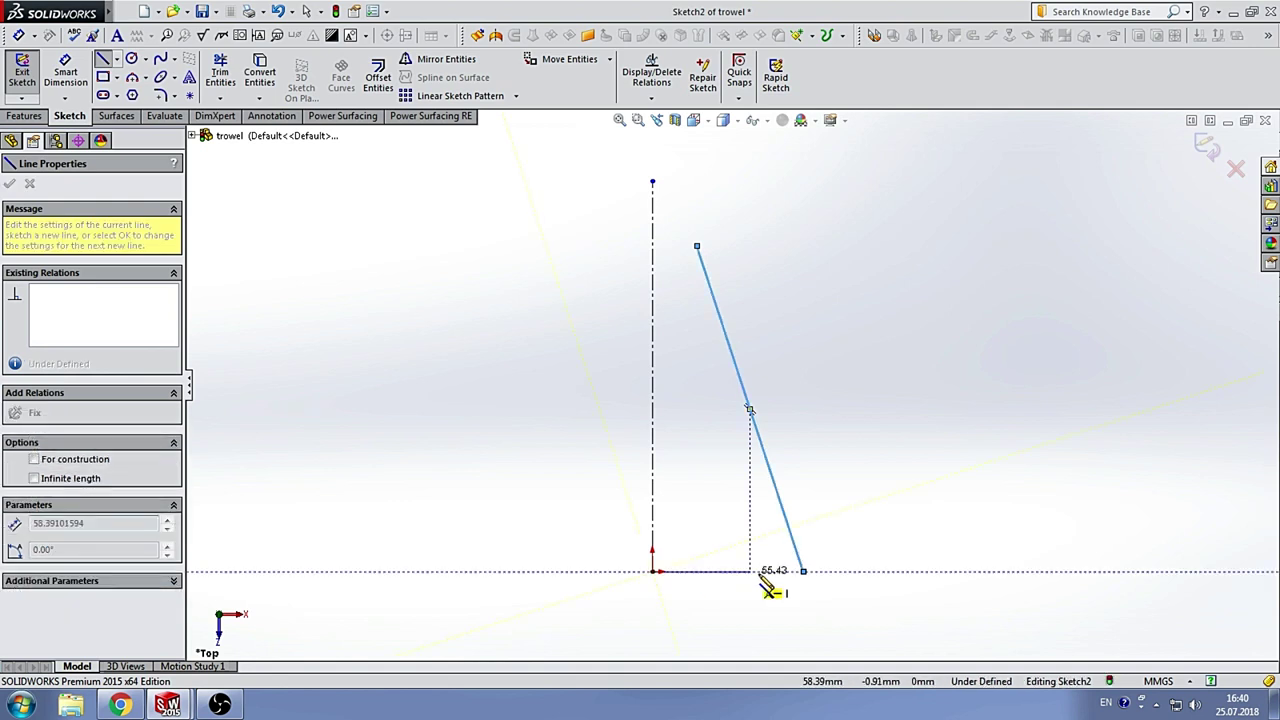
pyautogui.click(652, 572)
pyautogui.doubleClick(806, 576)
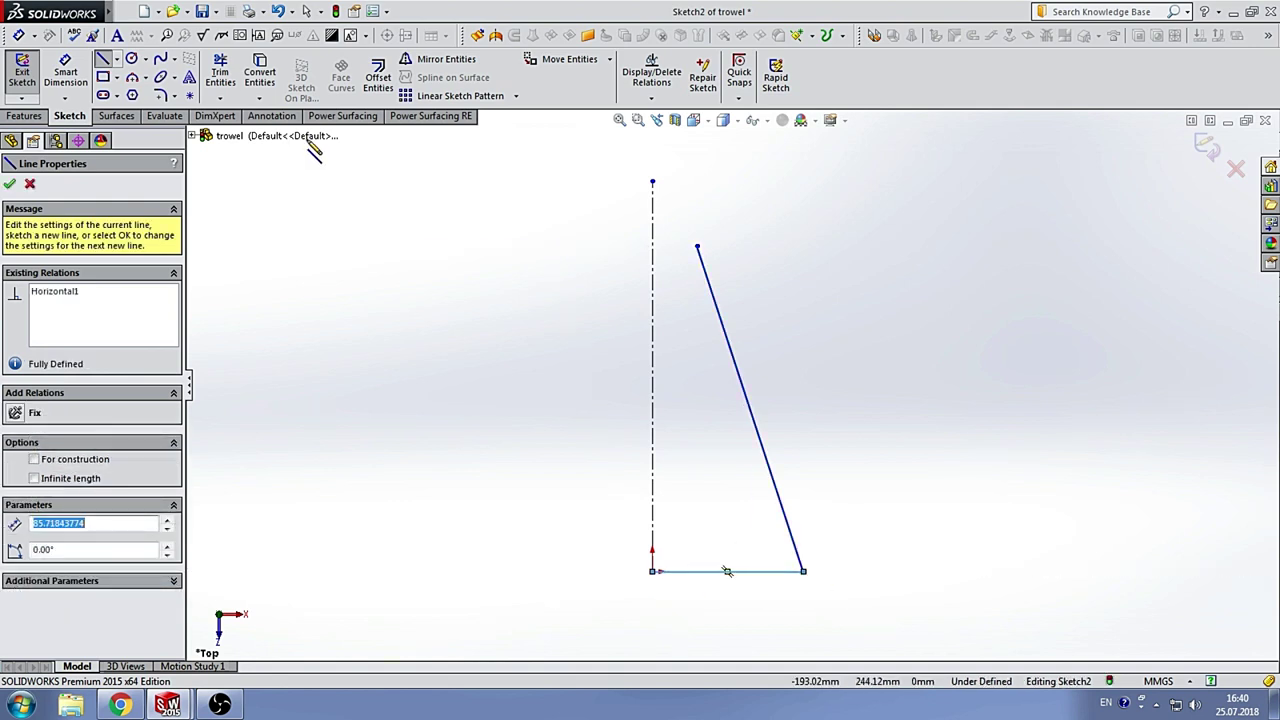
pyautogui.click(130, 64)
pyautogui.click(652, 289)
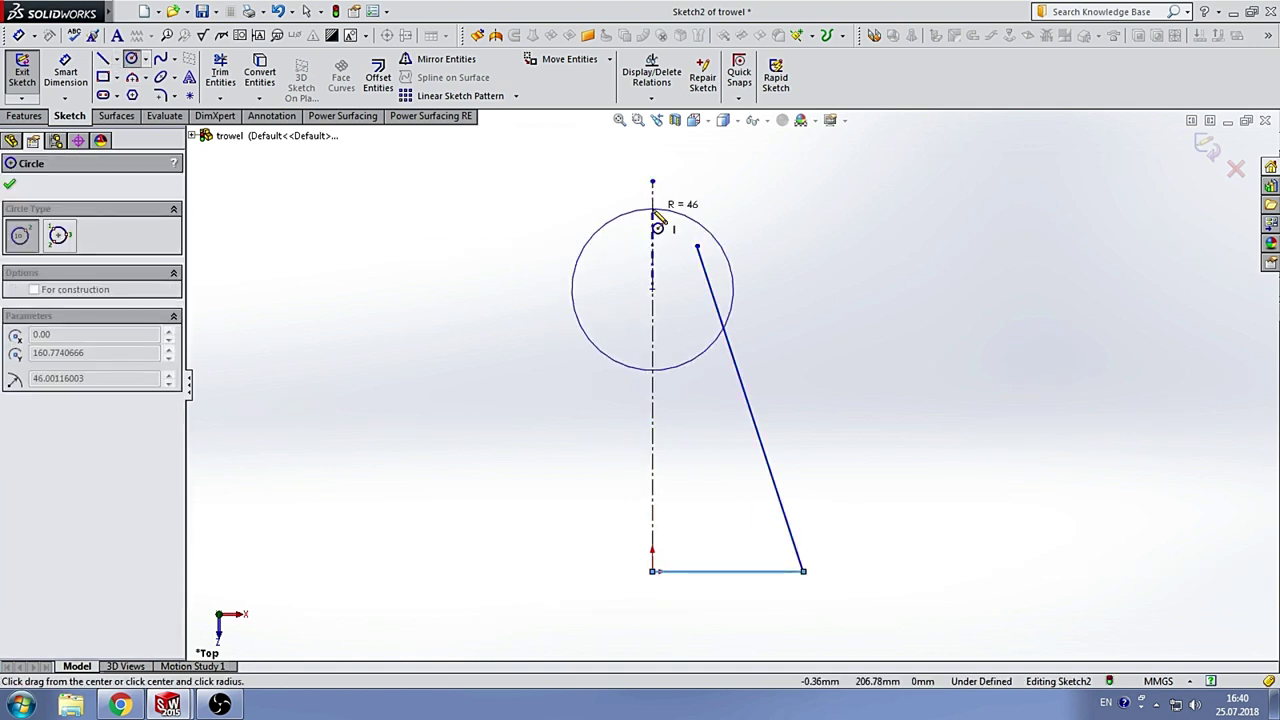
# Step: Size the circle, then make it tangent to the slanted line and coincident with its top endpoint
pyautogui.click(656, 240)
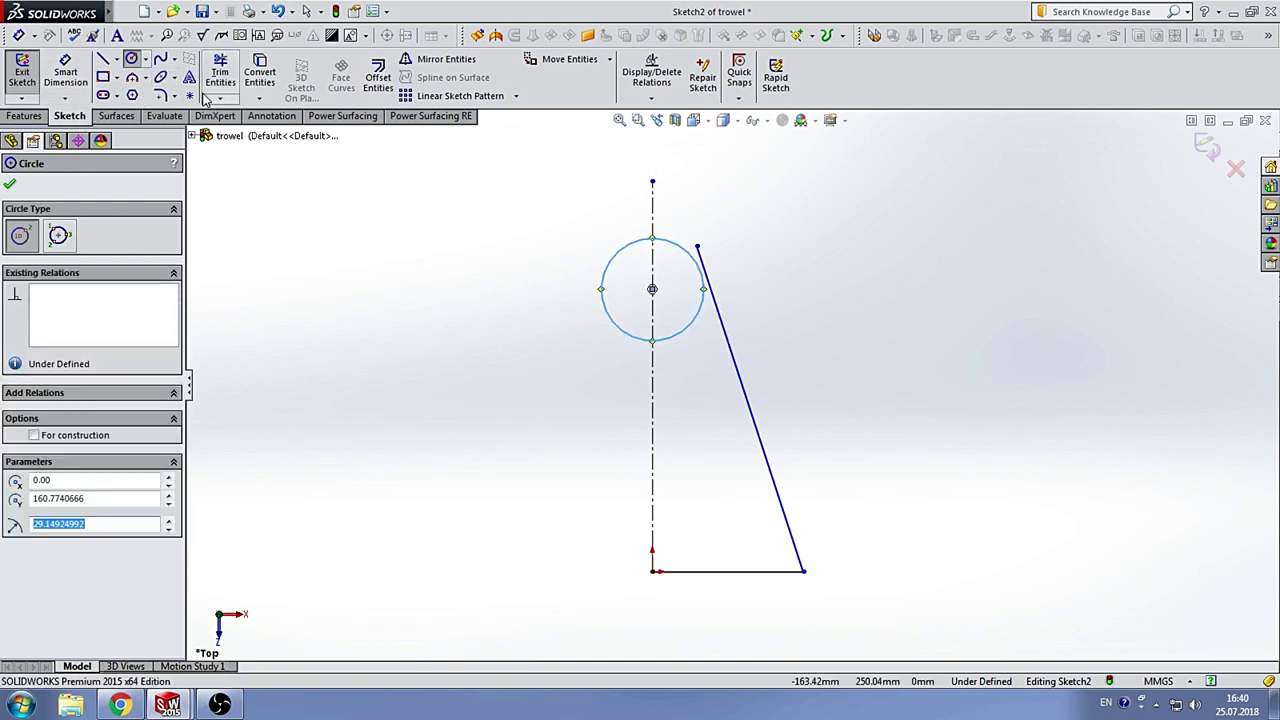
pyautogui.press('Escape')
pyautogui.click(703, 268)
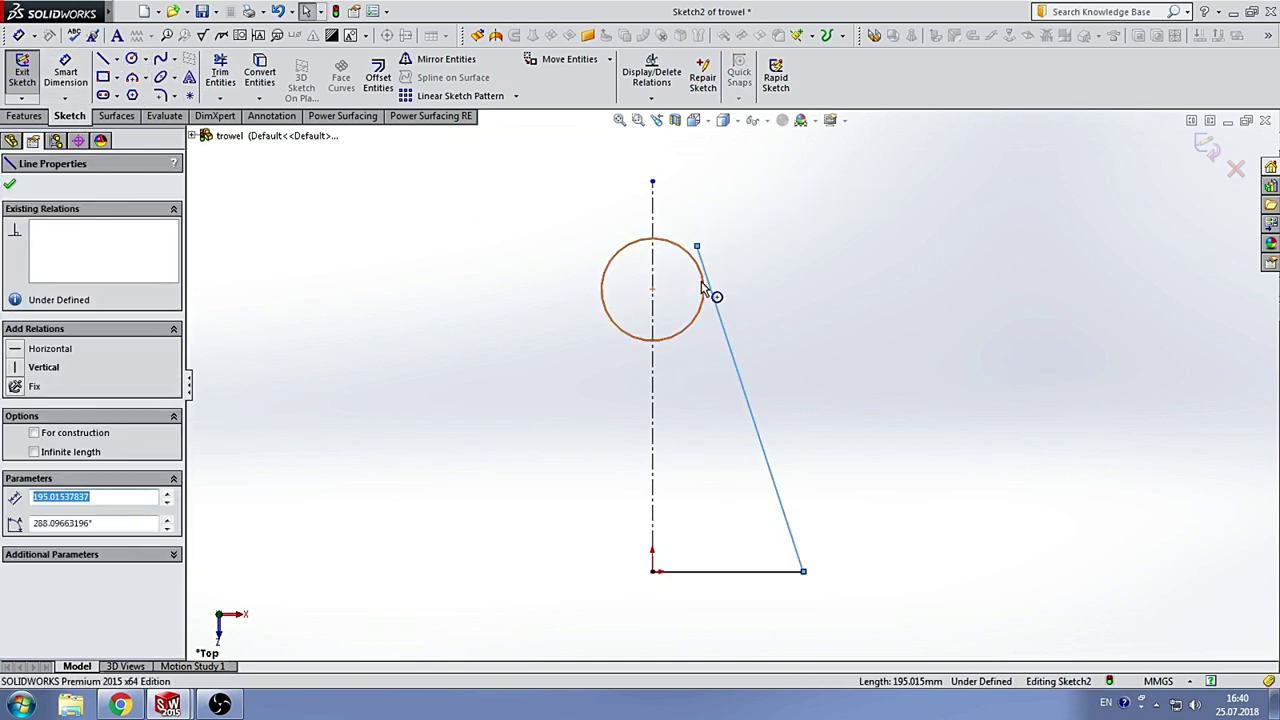
pyautogui.keyDown('ctrl'); pyautogui.click(705, 288); pyautogui.keyUp('ctrl')
pyautogui.click(40, 442)
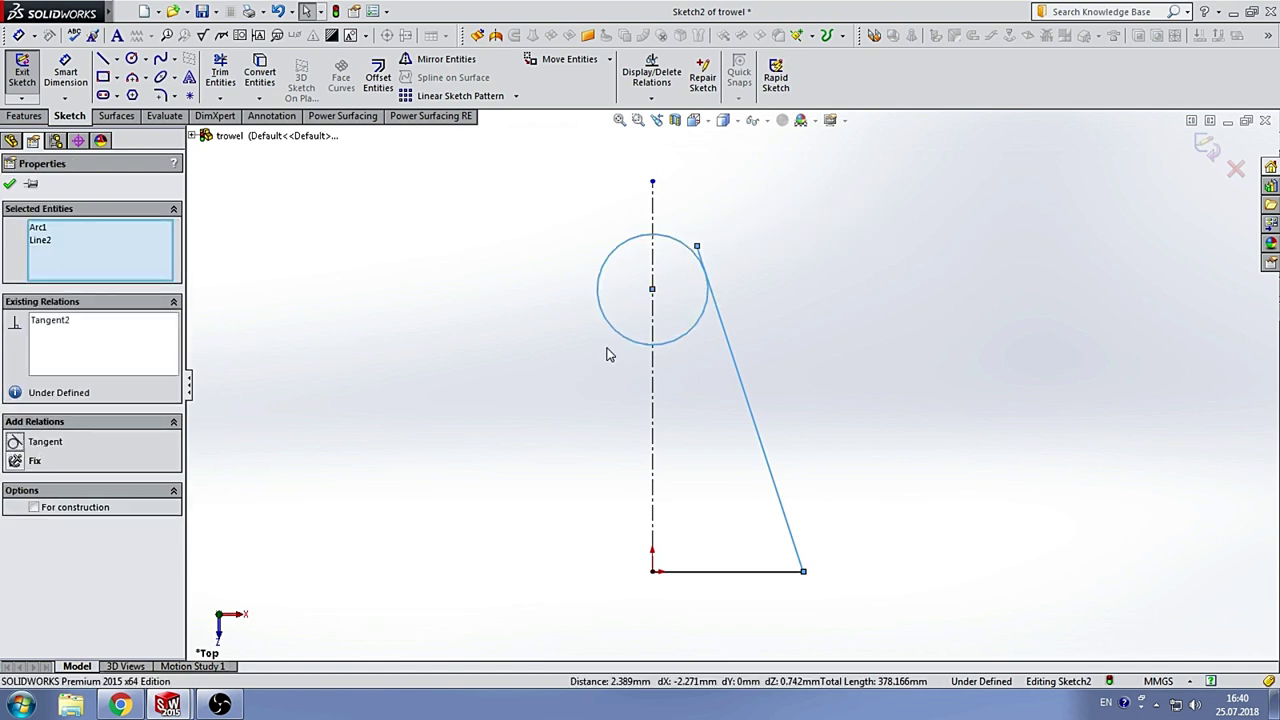
pyautogui.click(726, 271)
pyautogui.click(697, 247)
pyautogui.keyDown('ctrl'); pyautogui.click(693, 253); pyautogui.keyUp('ctrl')
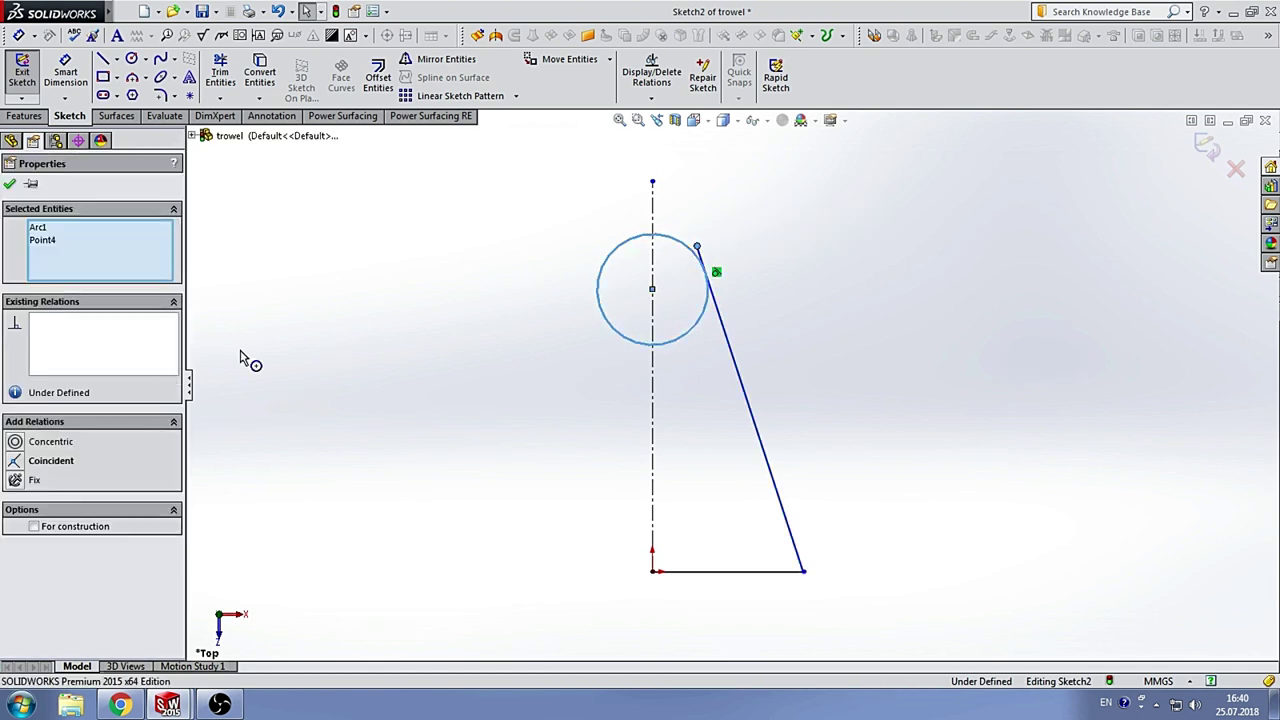
pyautogui.click(50, 460)
pyautogui.click(740, 251)
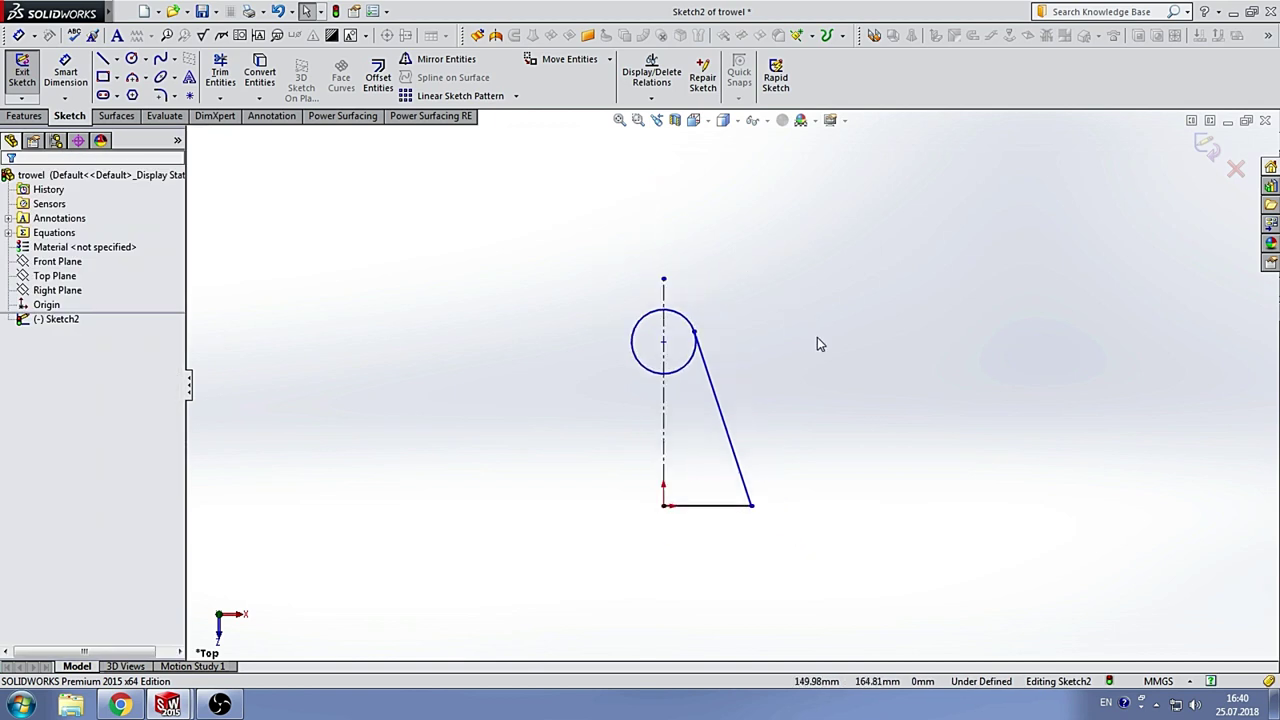
# Step: Trim away the circle's lower-right and left arcs, leaving the tangent arc
pyautogui.click(228, 82)
pyautogui.click(619, 380)
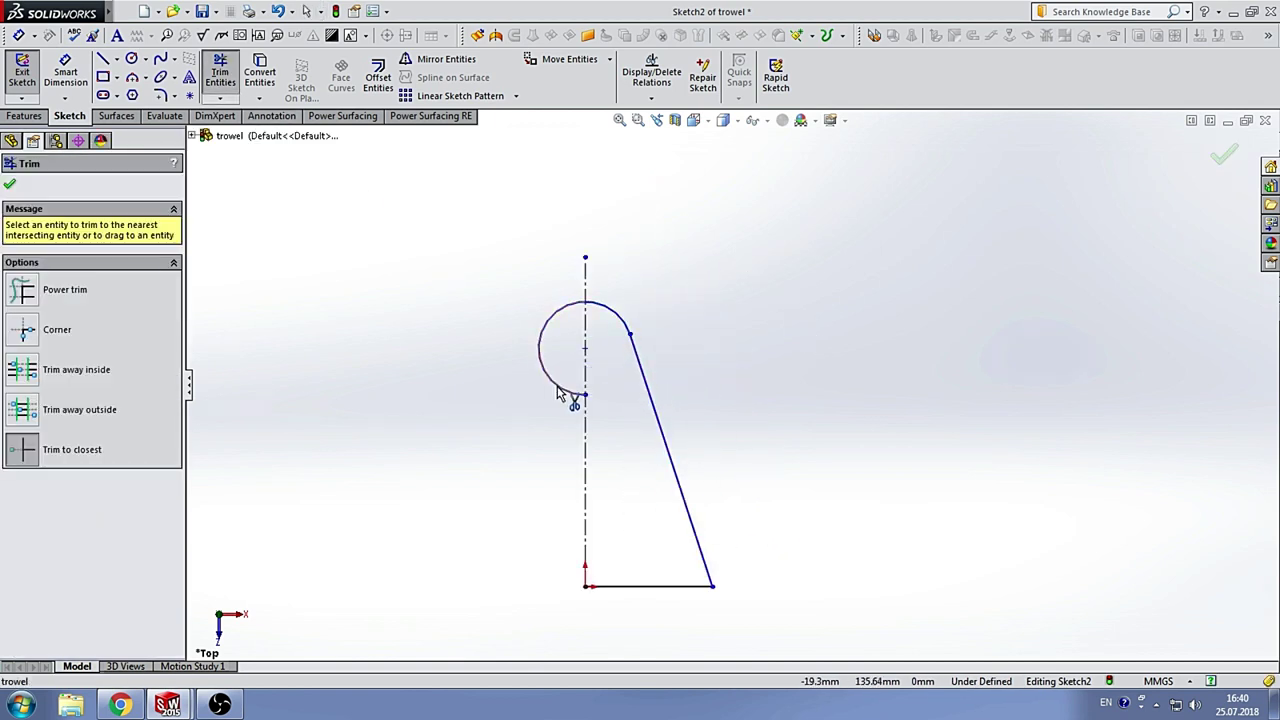
pyautogui.click(550, 377)
pyautogui.click(14, 187)
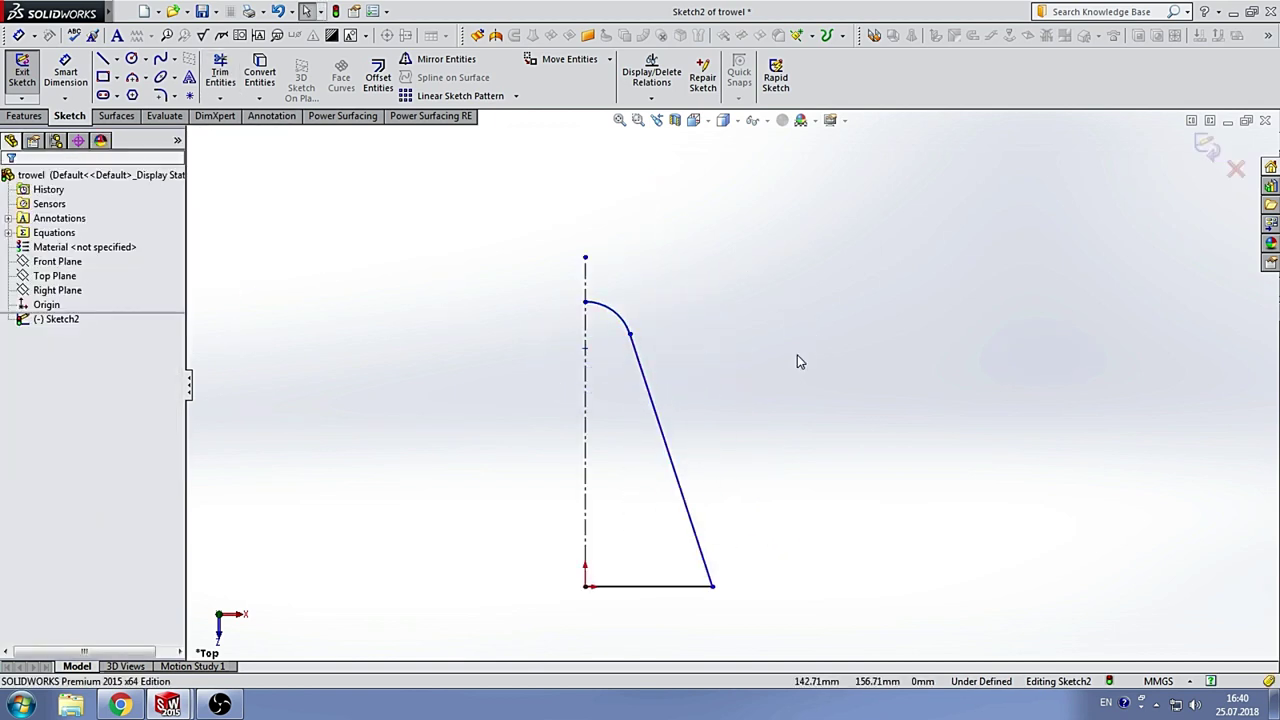
# Step: Dimension the height from the arc endpoint to the base line as 200 mm
pyautogui.scroll(-2, 700, 475)
pyautogui.scroll(3, 738, 430)
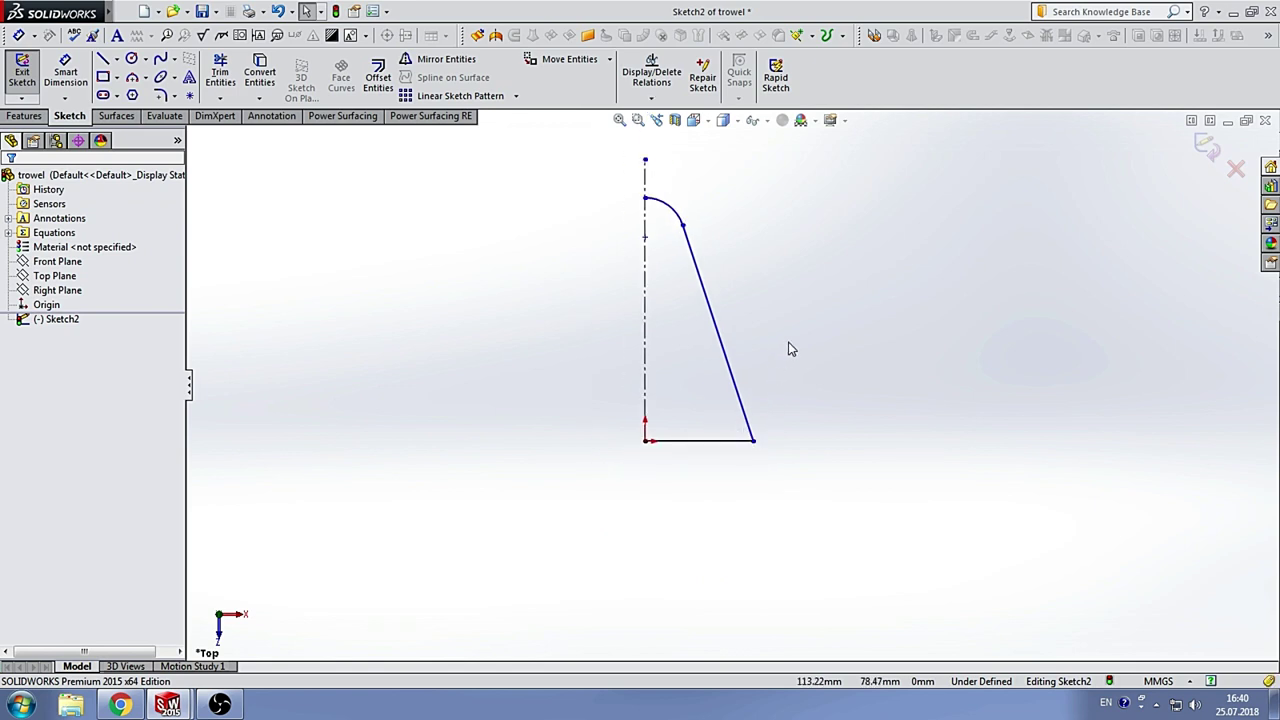
pyautogui.scroll(-1, 789, 349)
pyautogui.scroll(-1, 800, 345)
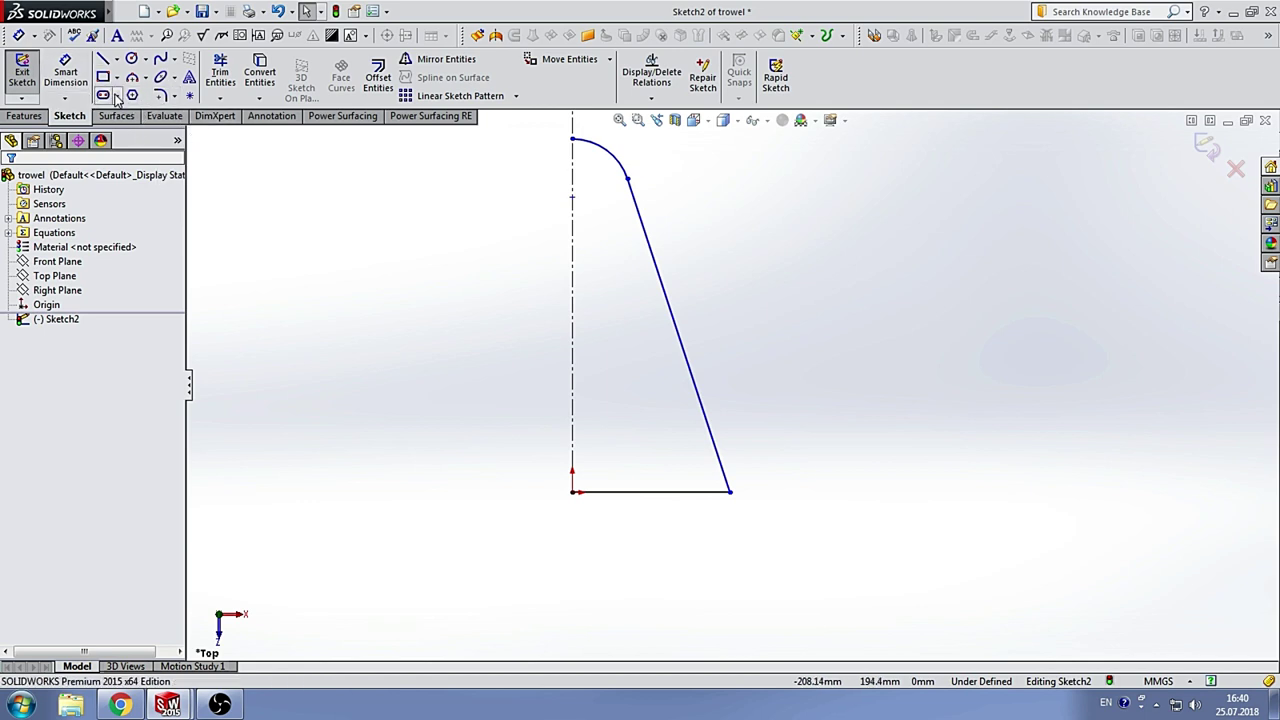
pyautogui.click(65, 72)
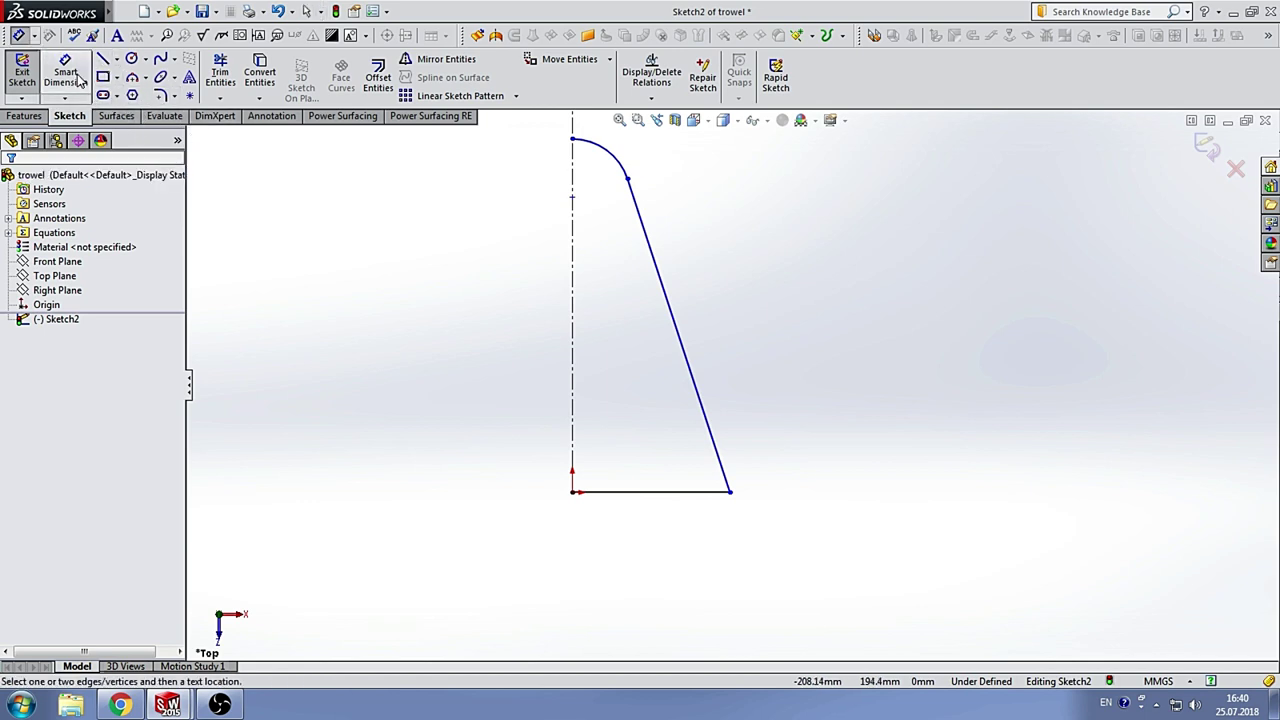
pyautogui.click(573, 139)
pyautogui.scroll(2, 650, 428)
pyautogui.click(660, 449)
pyautogui.click(820, 356)
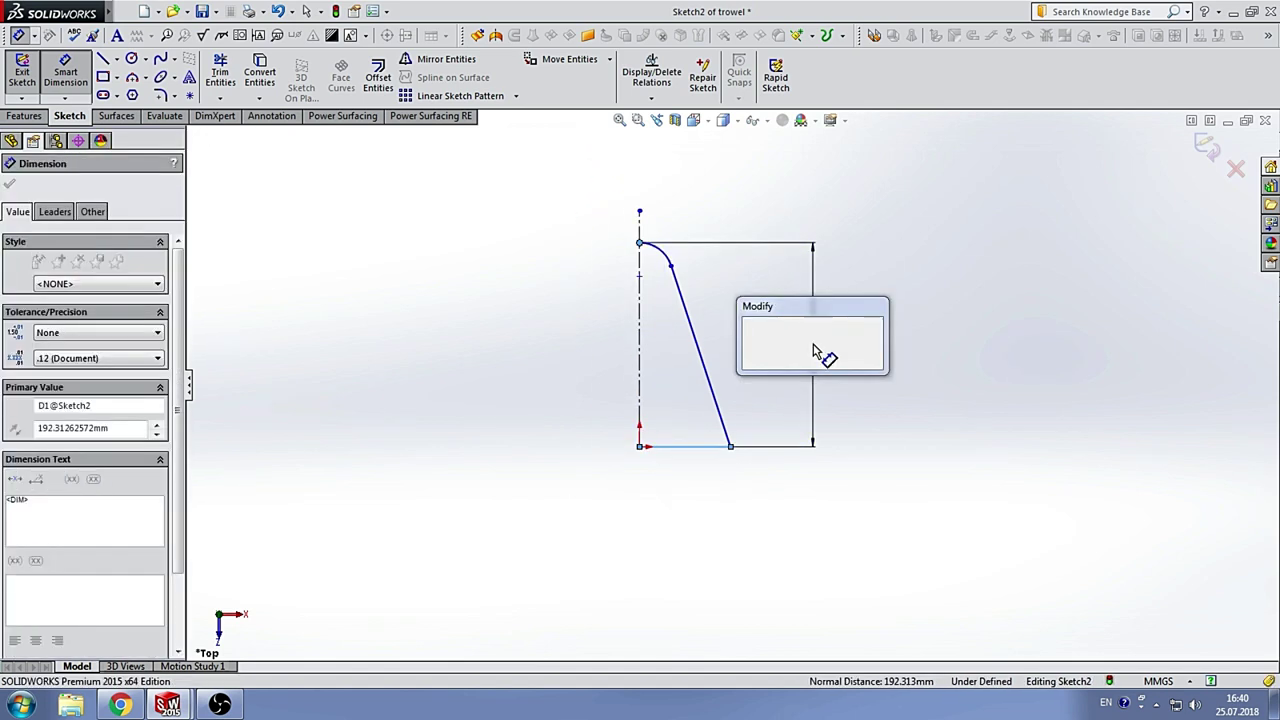
pyautogui.write('200')
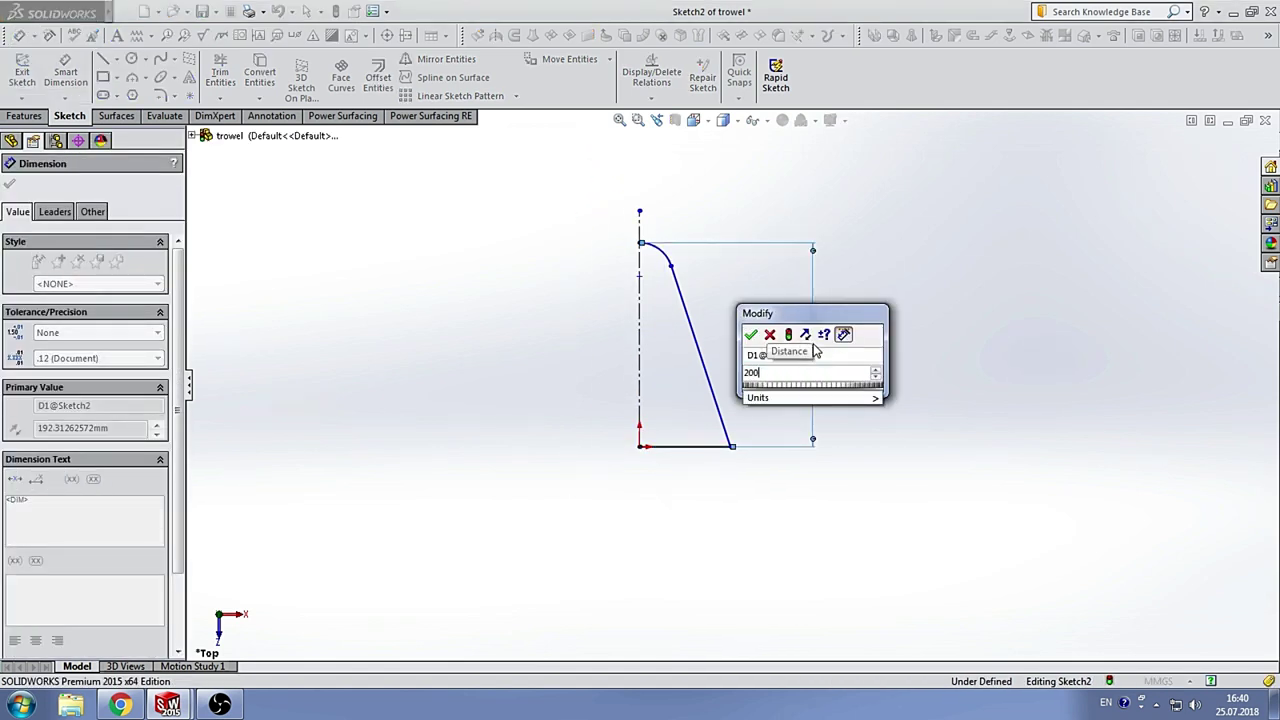
pyautogui.press('Return')
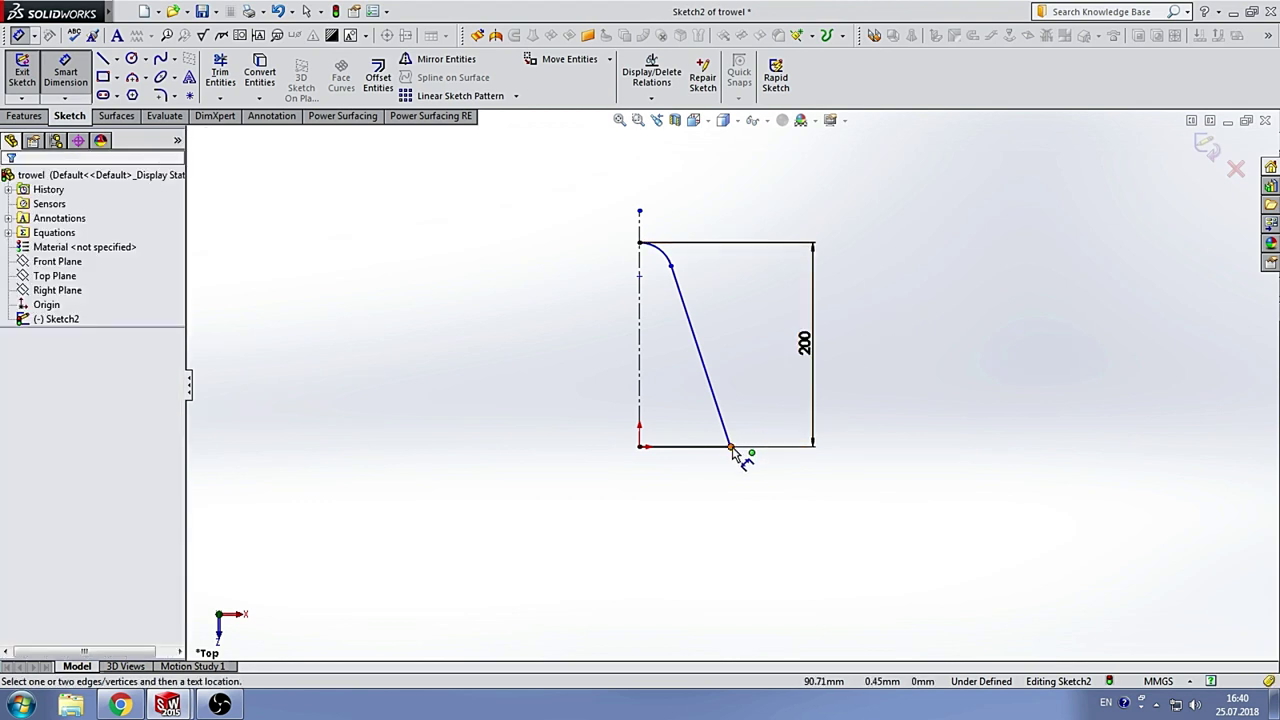
# Step: Set the top arc's radius to 20
pyautogui.scroll(-2, 745, 340)
pyautogui.click(632, 238)
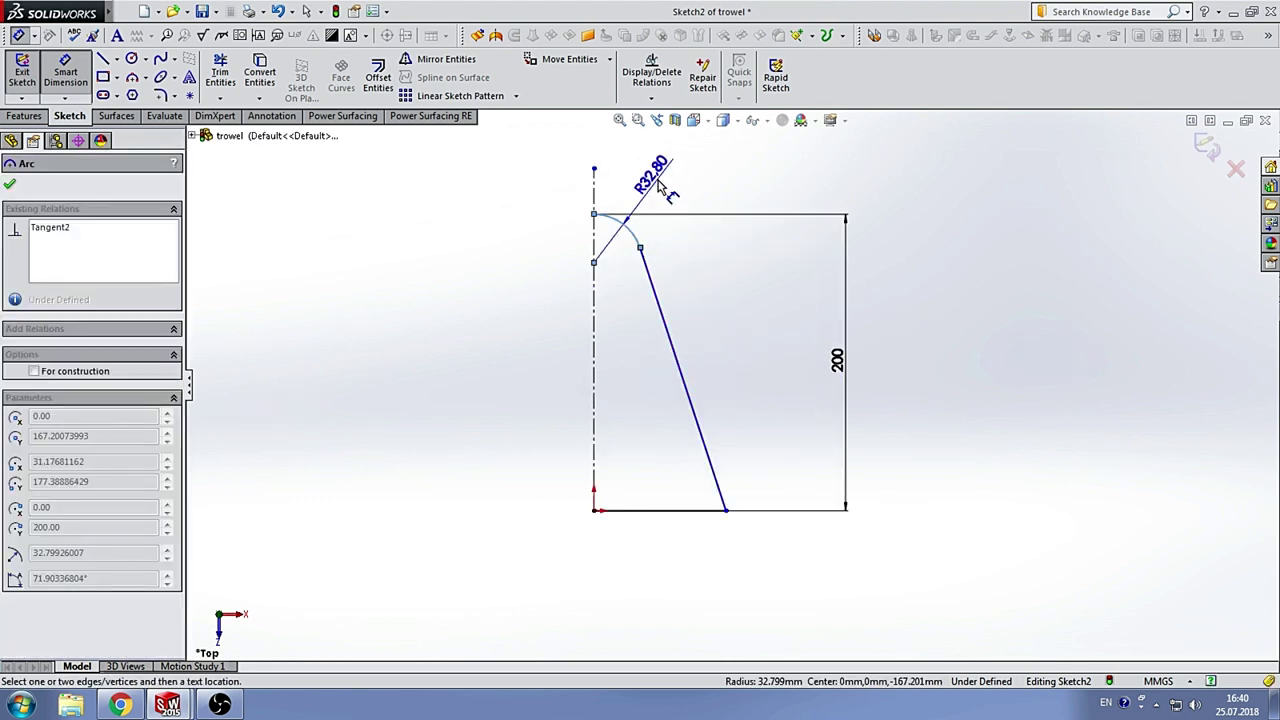
pyautogui.click(658, 183)
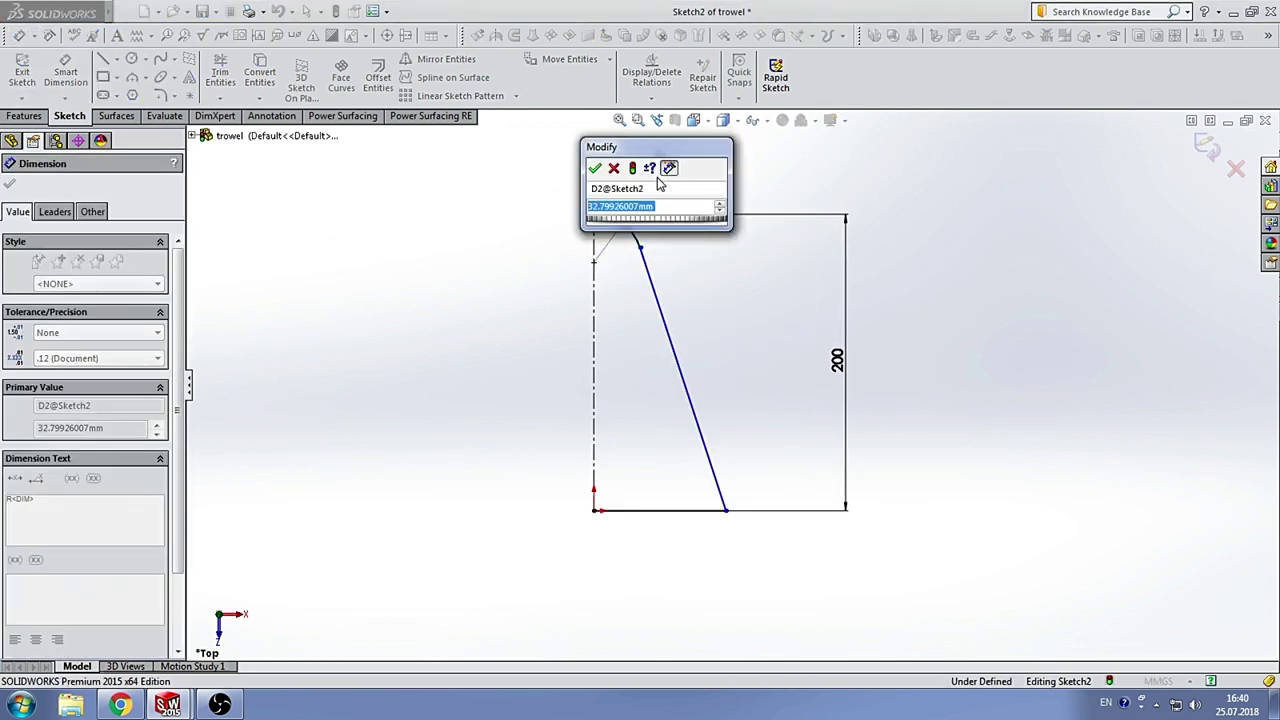
pyautogui.write('20')
pyautogui.press('Return')
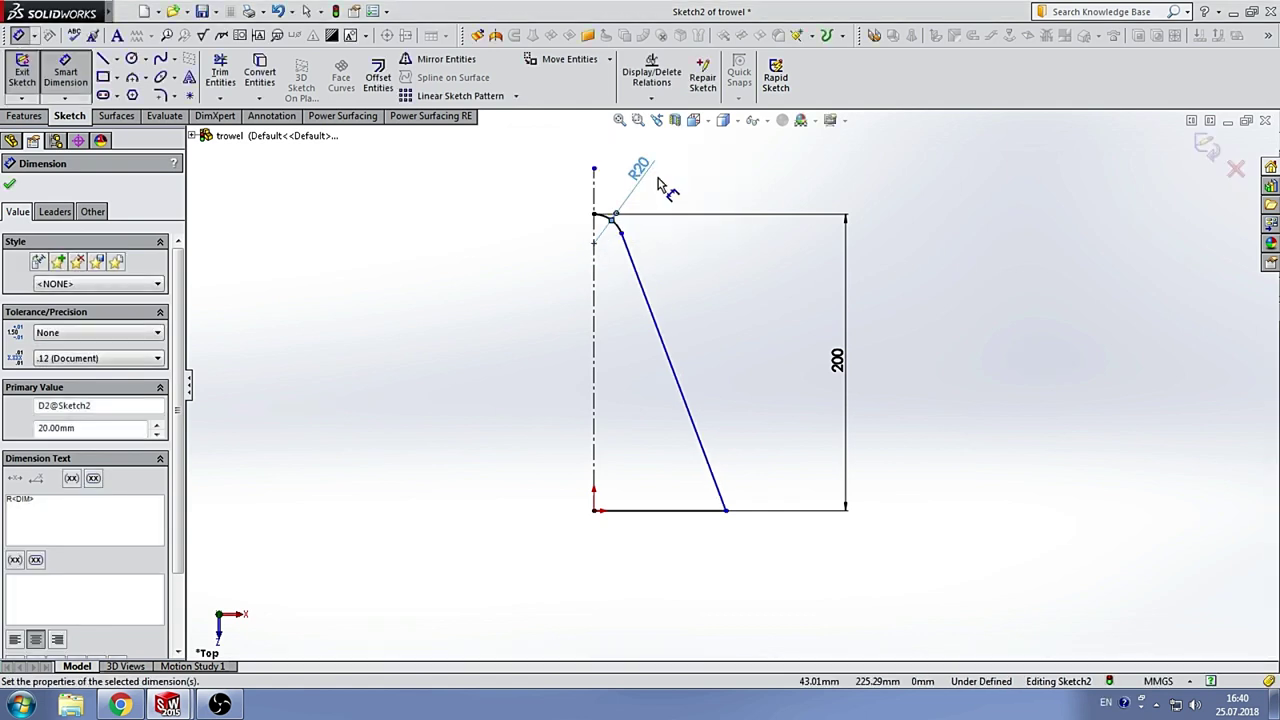
pyautogui.click(749, 380)
pyautogui.scroll(2, 749, 385)
pyautogui.scroll(-2, 734, 414)
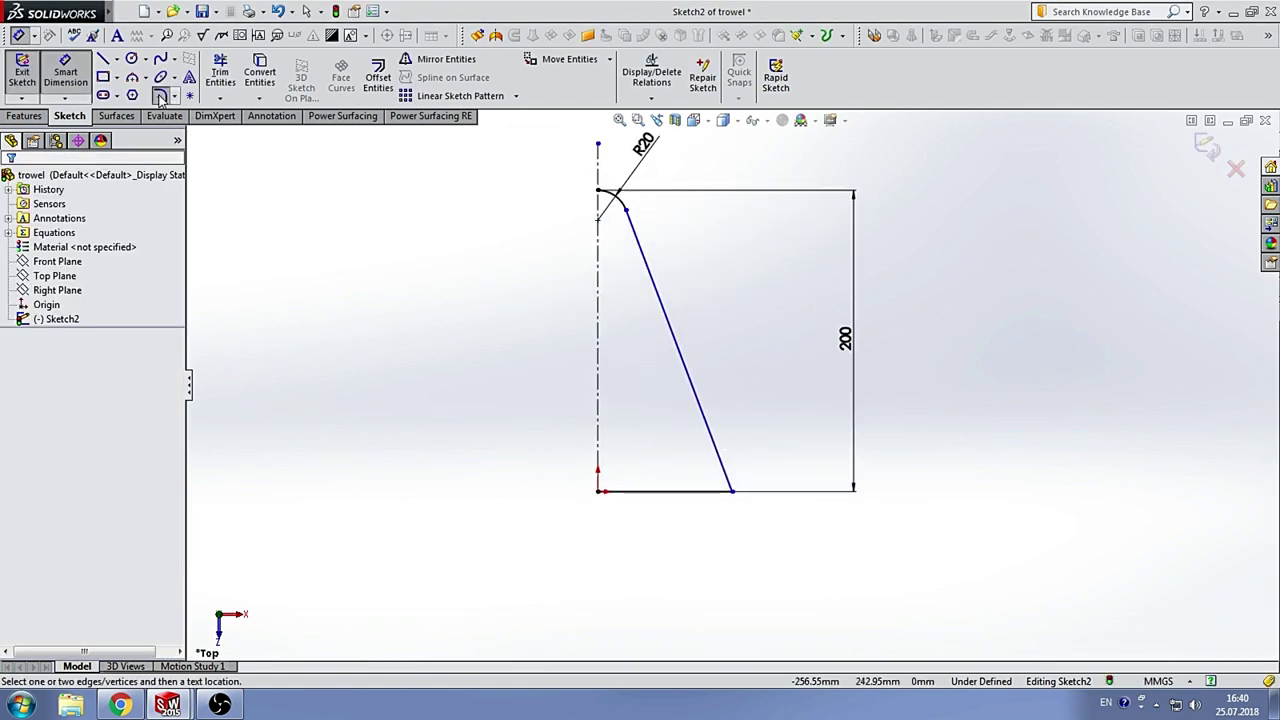
# Step: Round the bottom corner with a 45 mm sketch fillet
pyautogui.click(160, 97)
pyautogui.write('45')
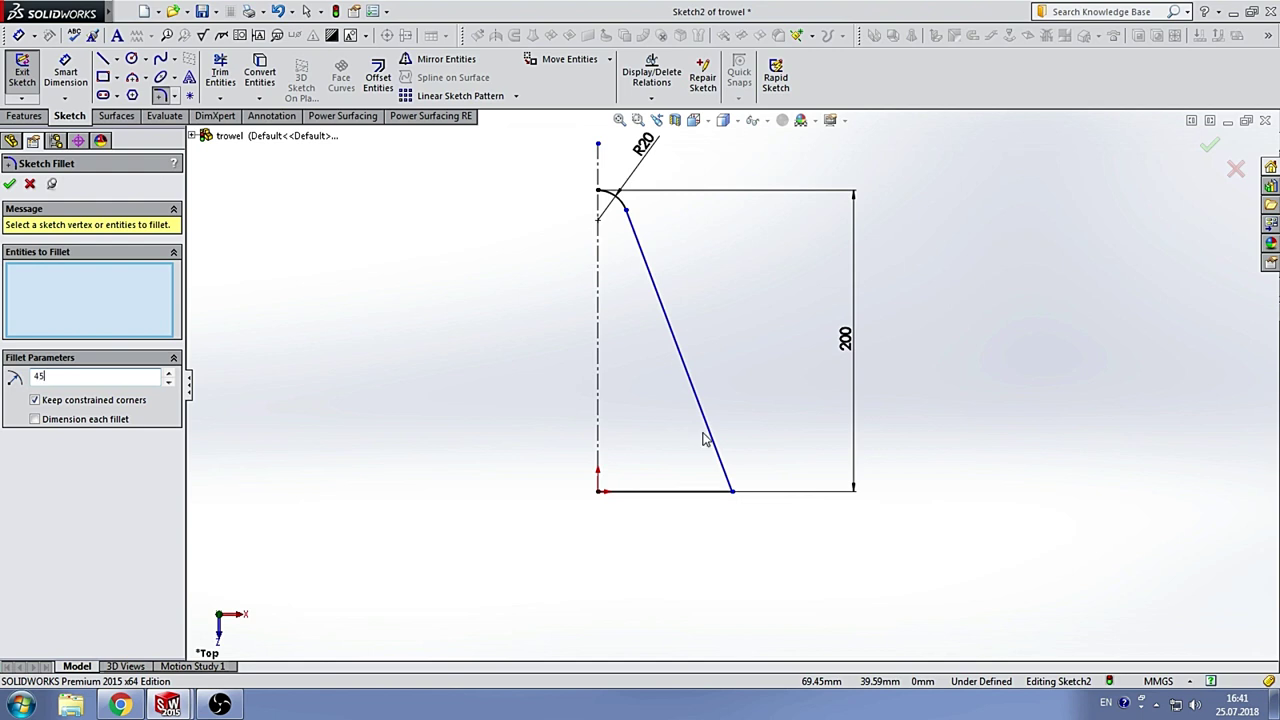
pyautogui.click(726, 478)
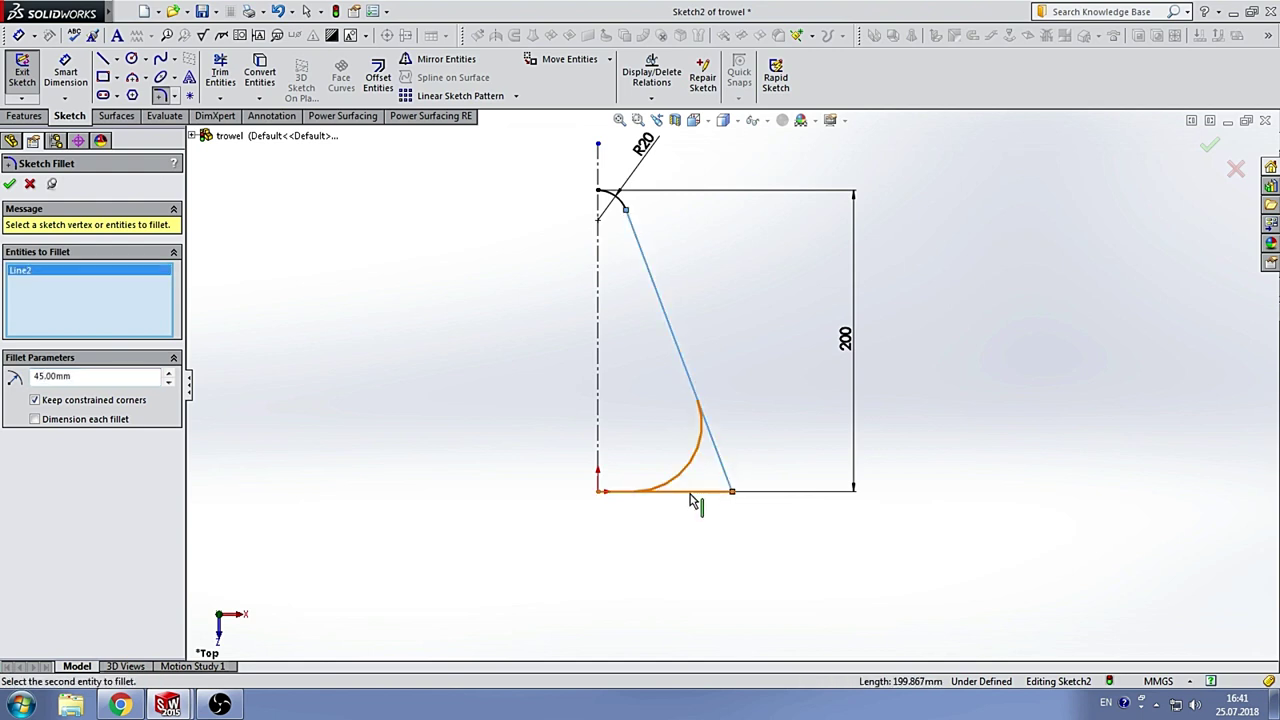
pyautogui.click(10, 185)
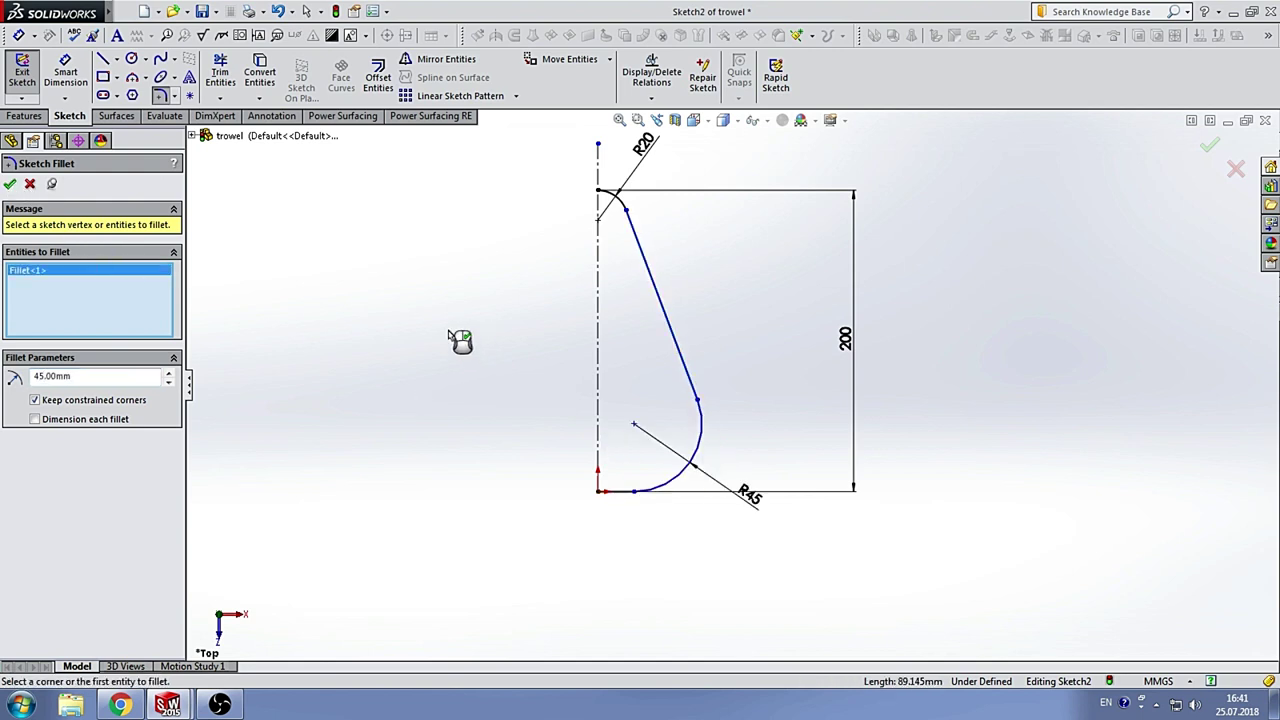
pyautogui.click(10, 185)
pyautogui.scroll(3, 540, 375)
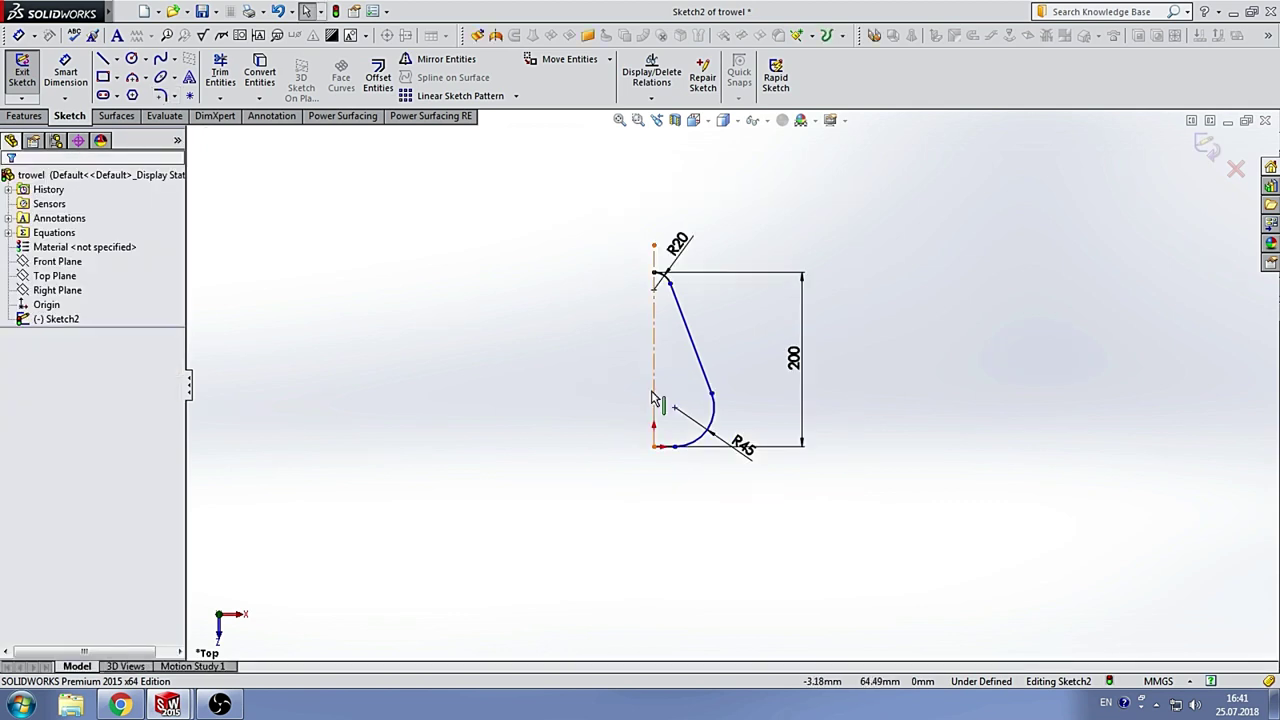
pyautogui.scroll(-4, 641, 429)
# Step: Add a point on the fillet arc and dimension its distance from the centreline as the 125 width
pyautogui.click(190, 95)
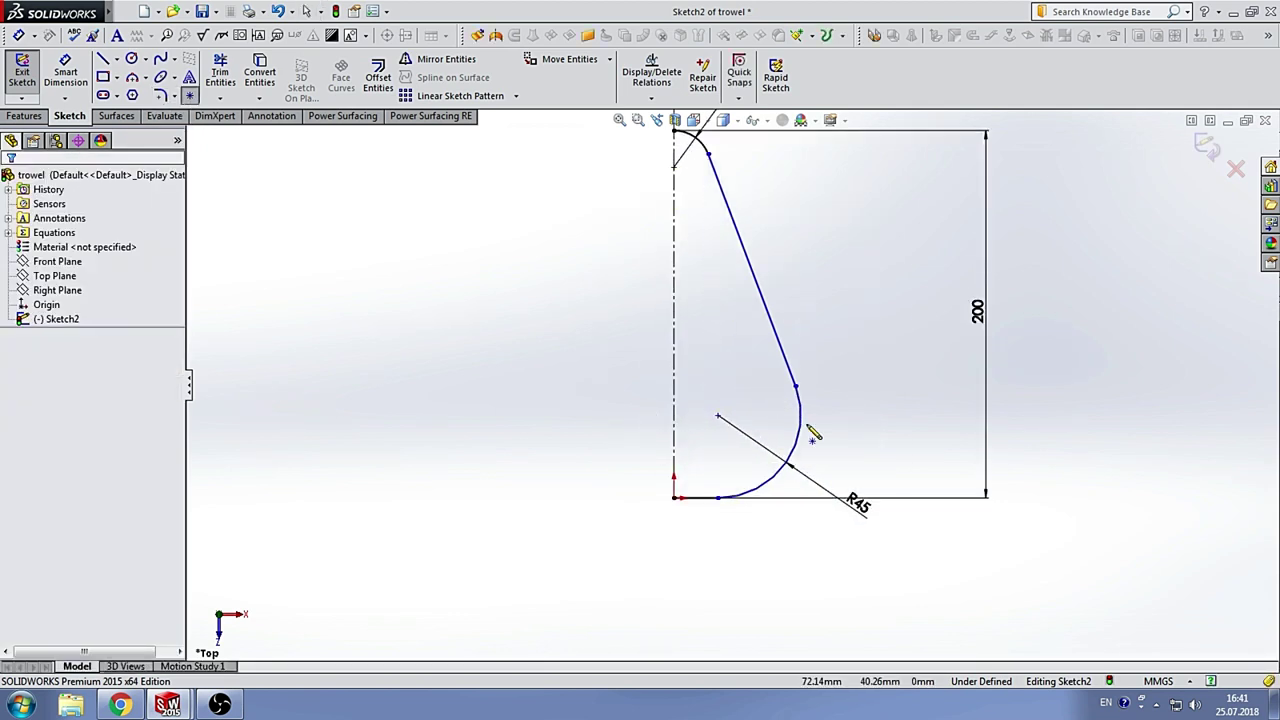
pyautogui.click(808, 430)
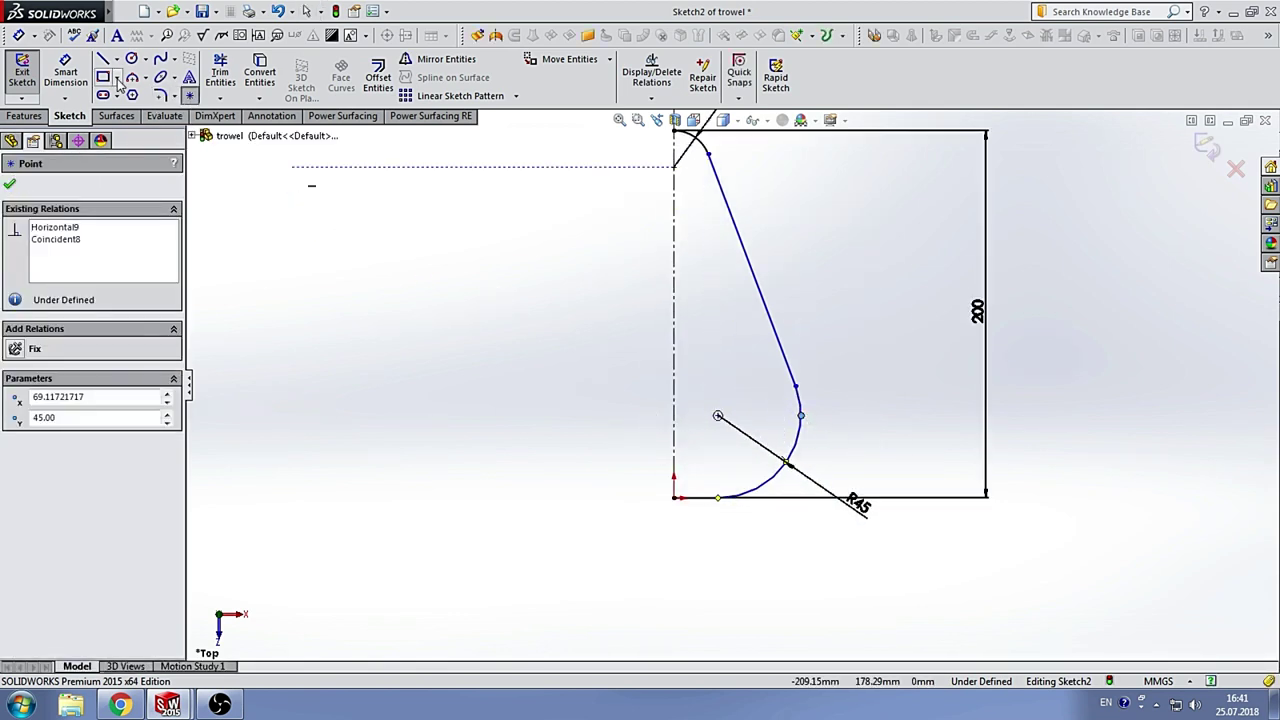
pyautogui.click(65, 72)
pyautogui.click(802, 418)
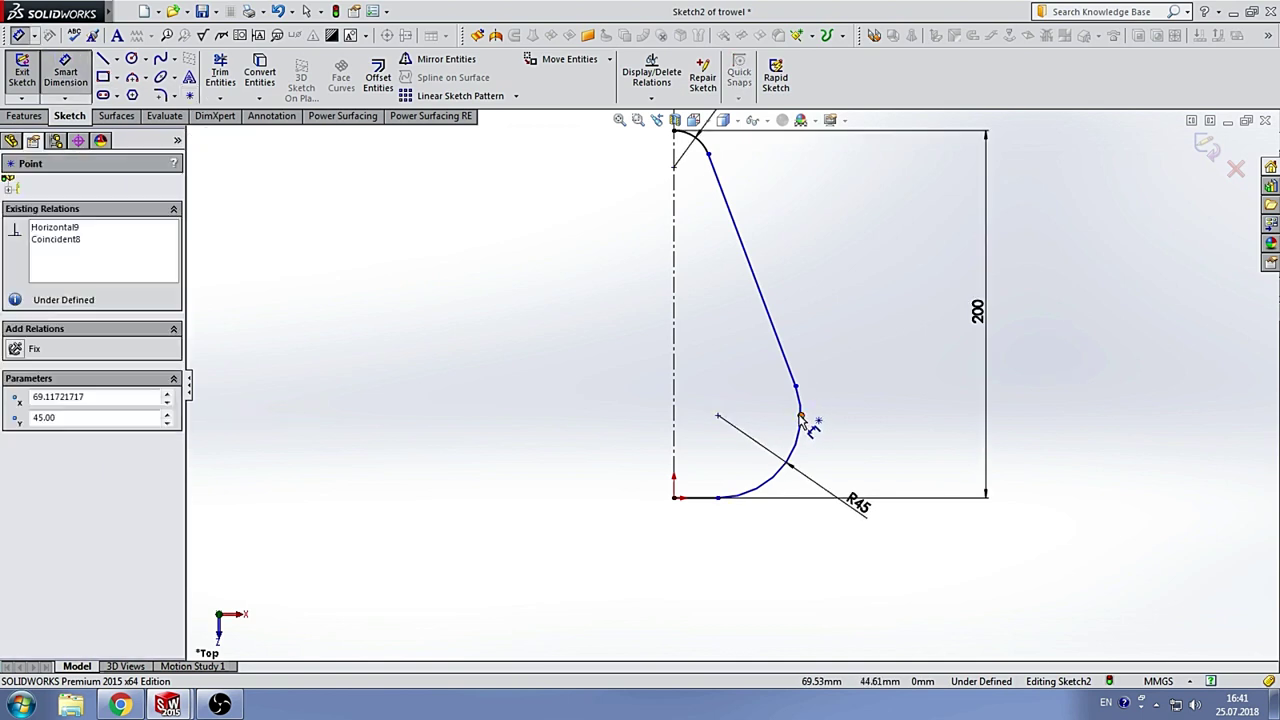
pyautogui.click(675, 392)
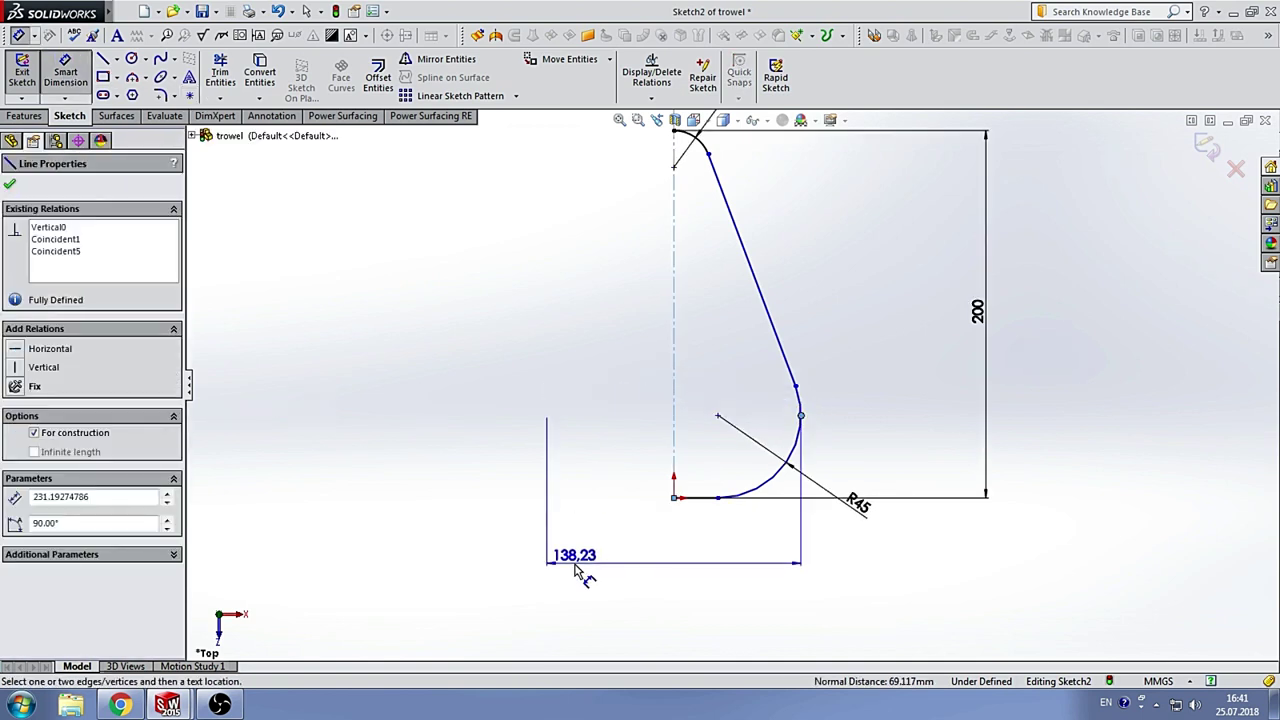
pyautogui.click(575, 570)
pyautogui.press('Return')
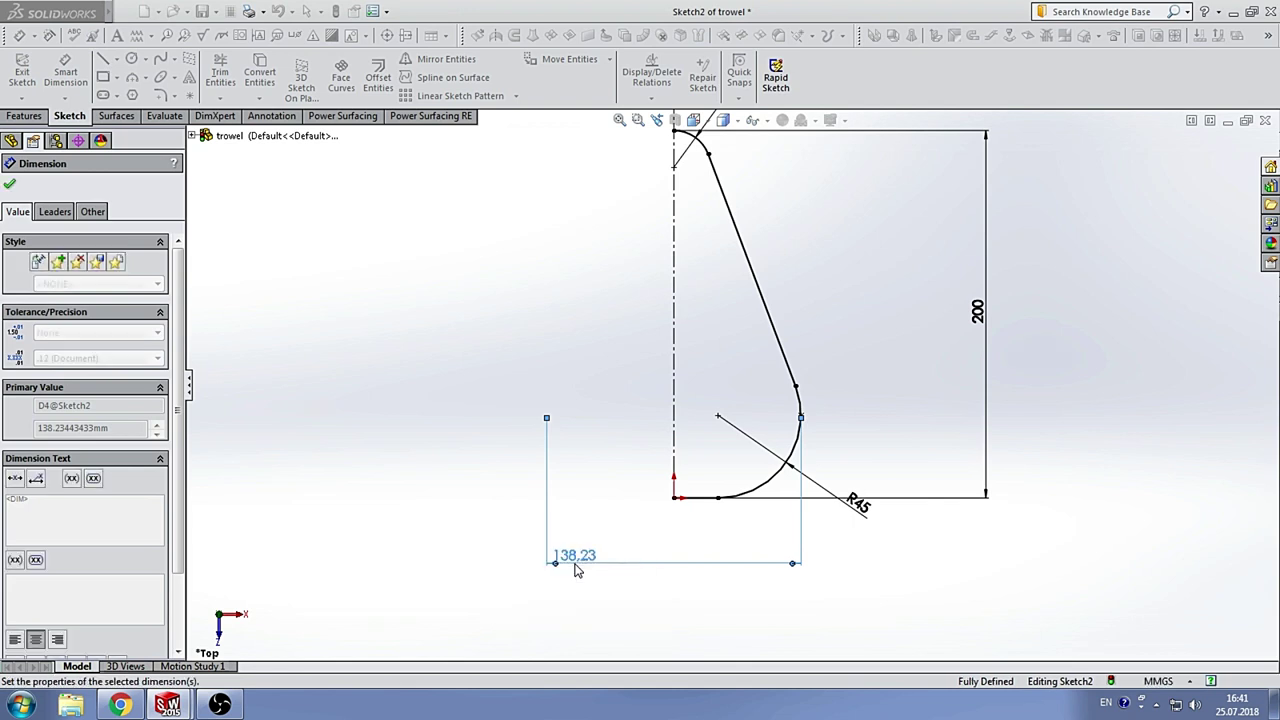
# Step: Mirror the half profile across the centreline into a full outline
pyautogui.press('Escape')
pyautogui.scroll(3, 730, 383)
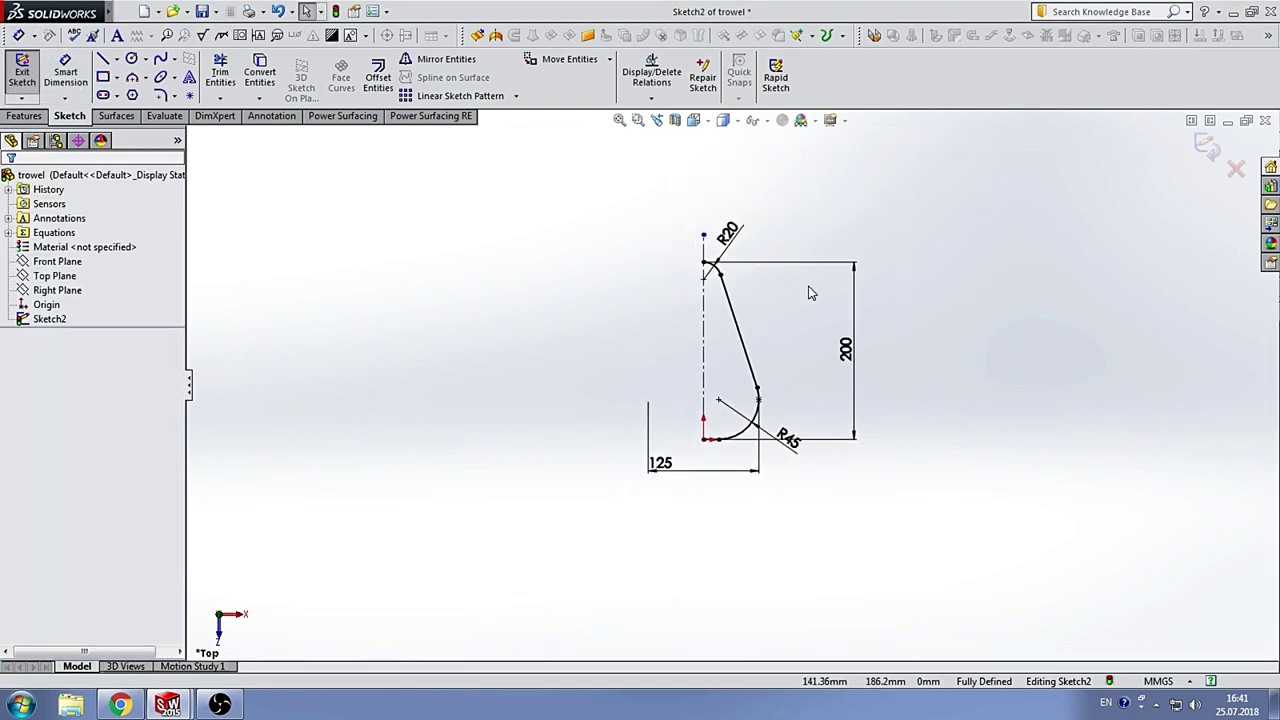
pyautogui.moveTo(665, 197); pyautogui.dragTo(786, 449)
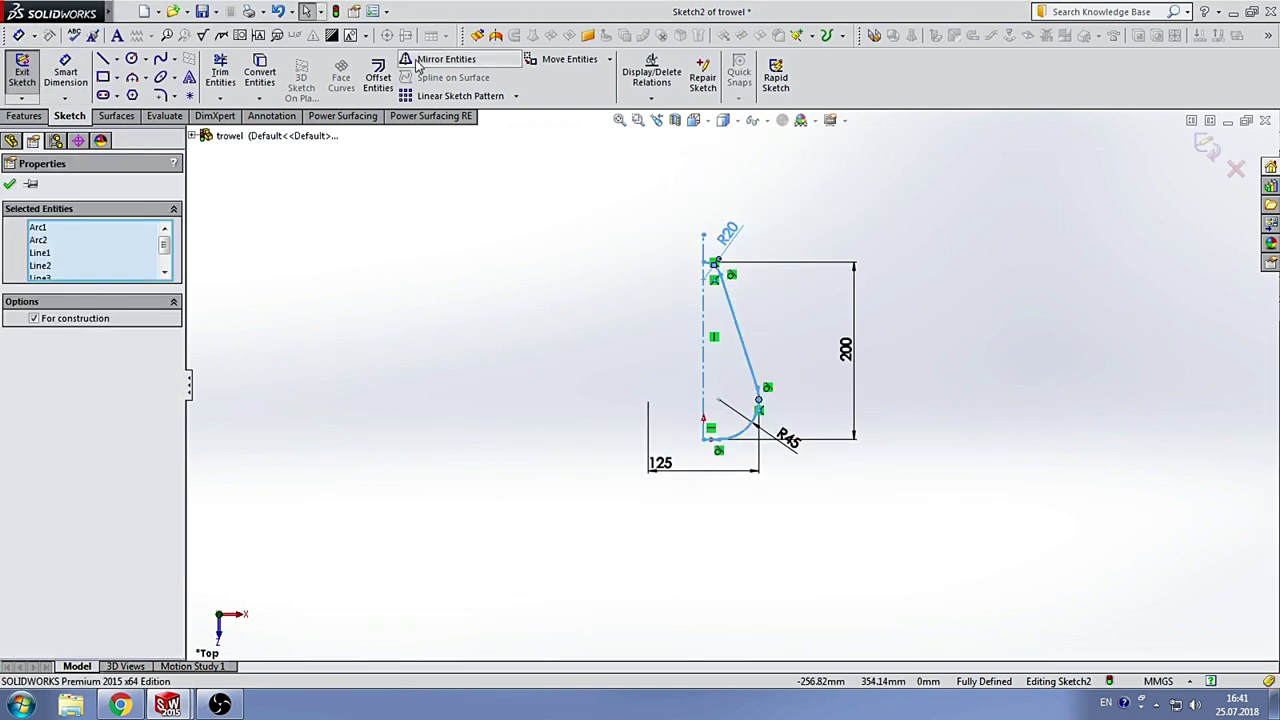
pyautogui.click(417, 62)
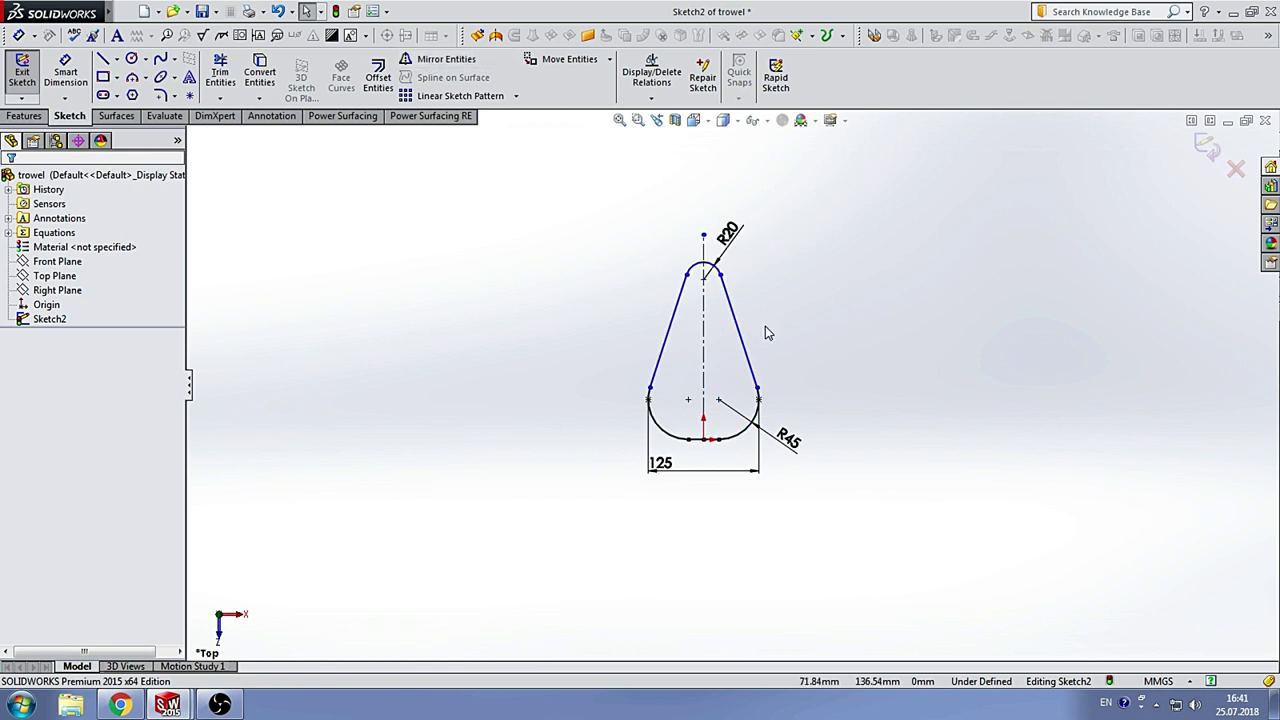
pyautogui.scroll(-3, 765, 327)
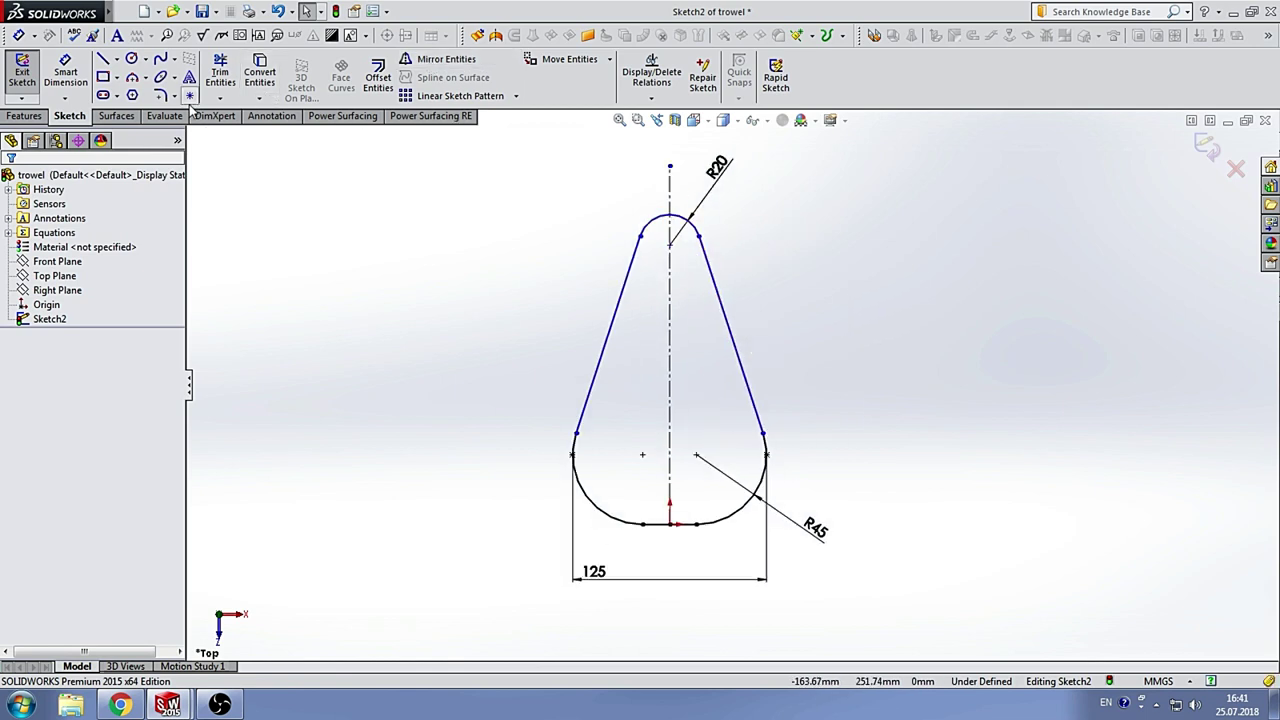
# Step: Dimension the overall length to the tip arc, using the Max arc condition so it reads 200
pyautogui.click(65, 72)
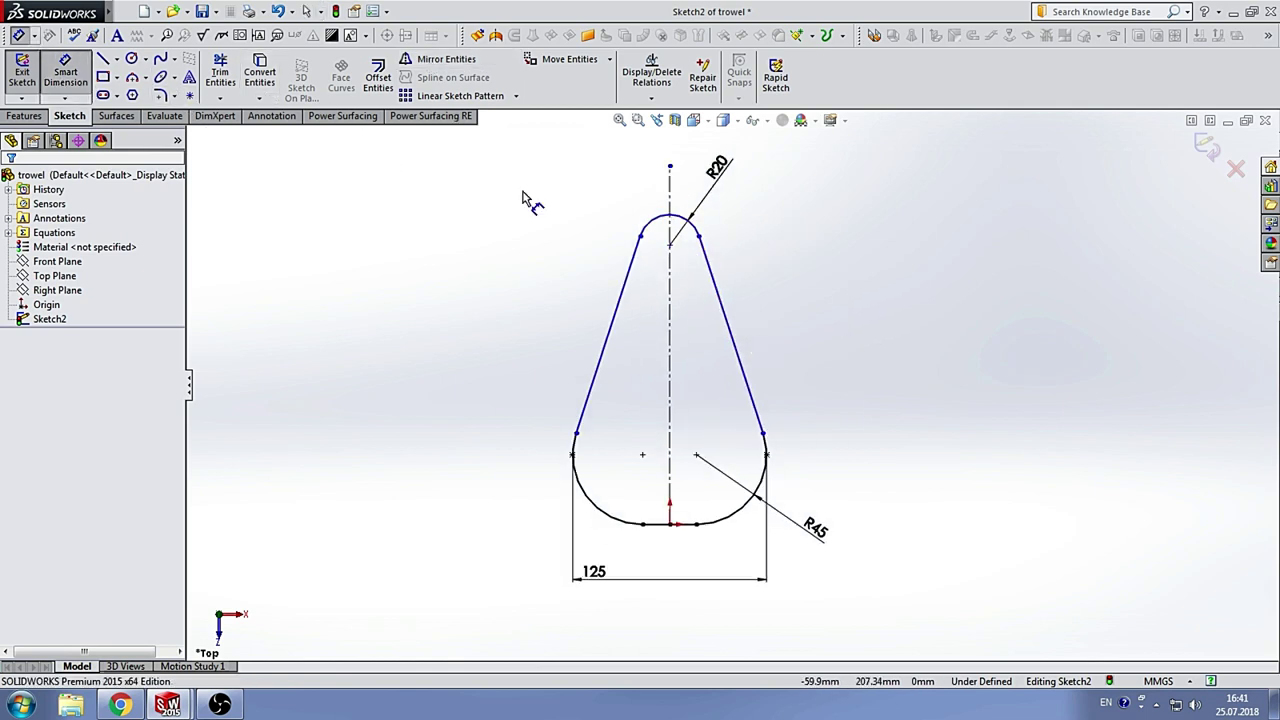
pyautogui.click(680, 218)
pyautogui.click(696, 523)
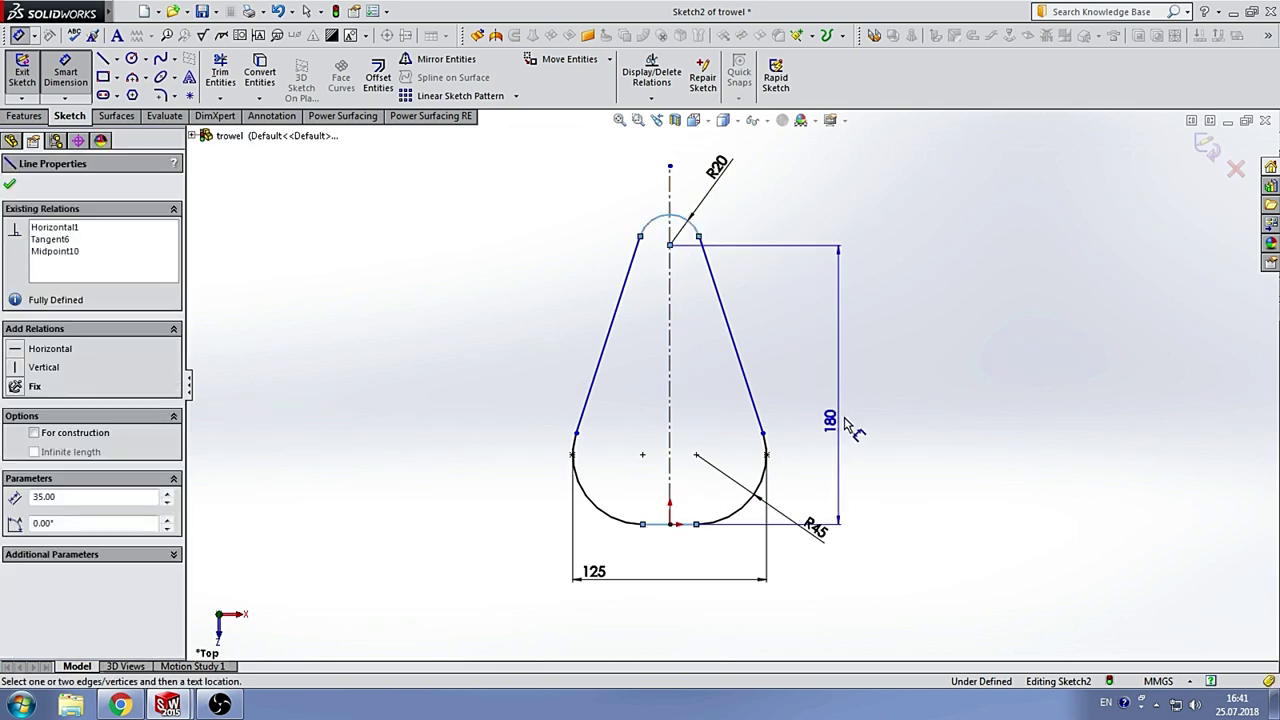
pyautogui.click(877, 421)
pyautogui.click(811, 398)
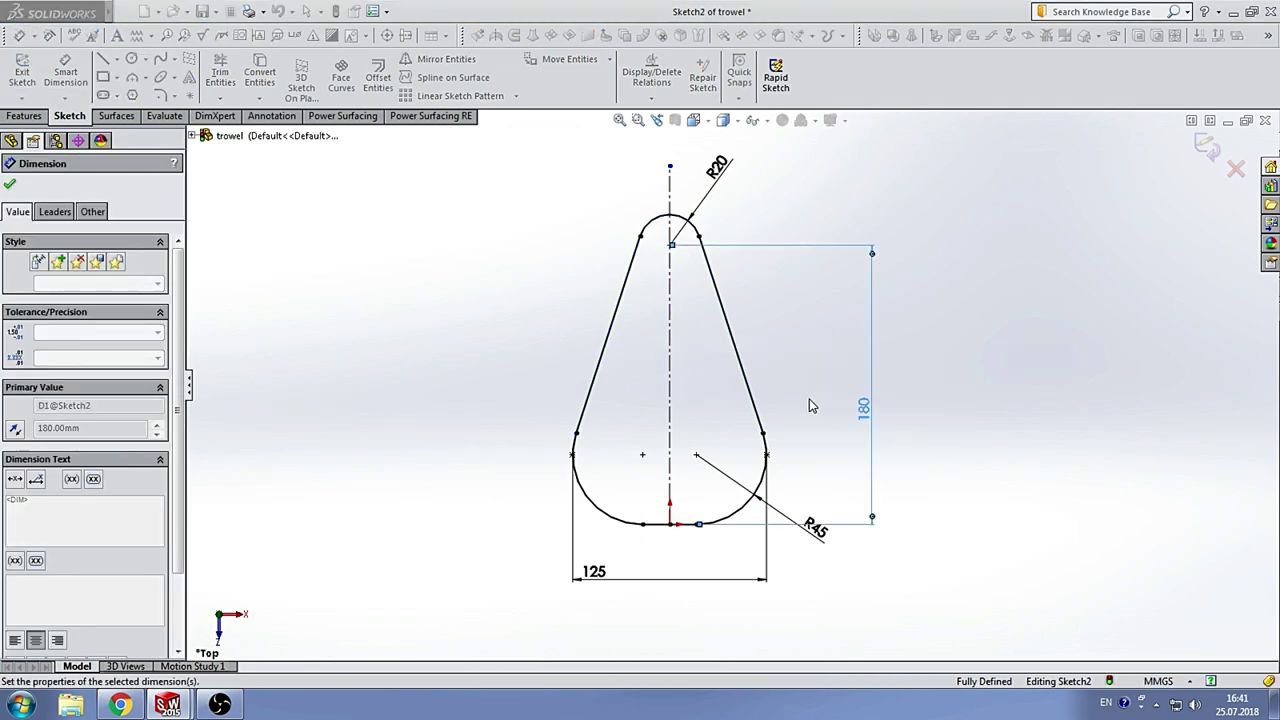
pyautogui.scroll(-2, 98, 575)
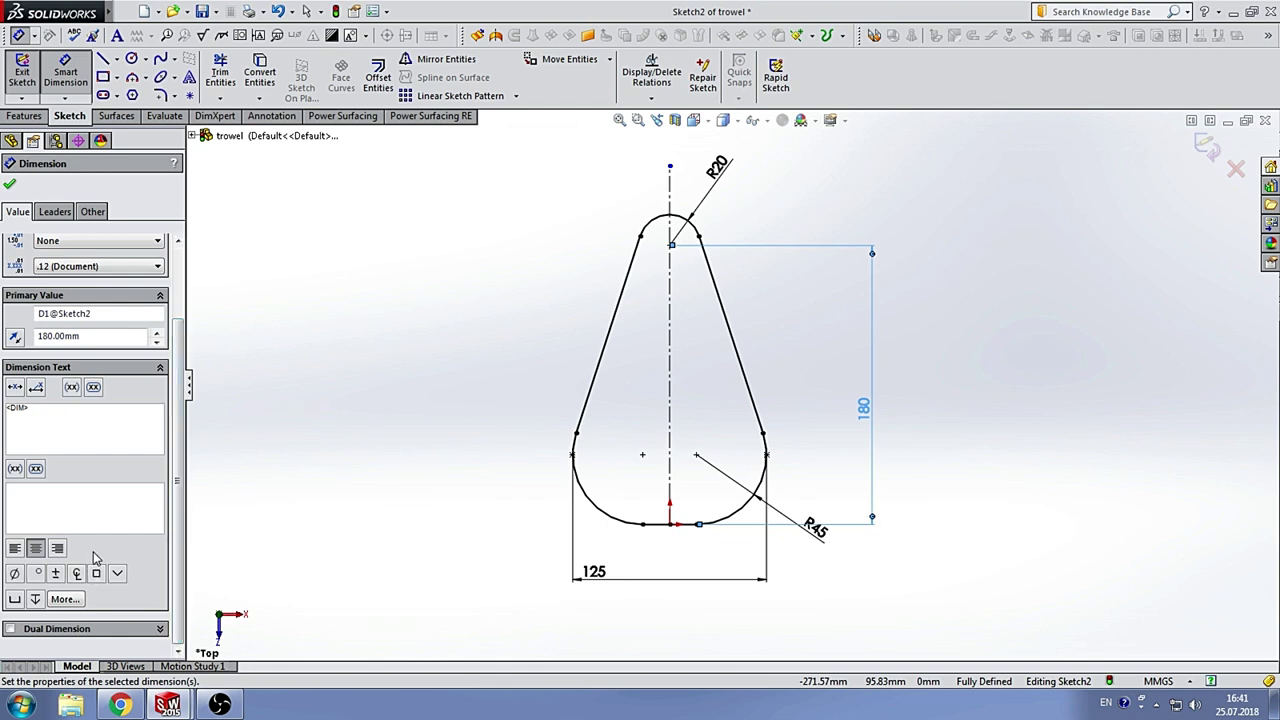
pyautogui.click(55, 212)
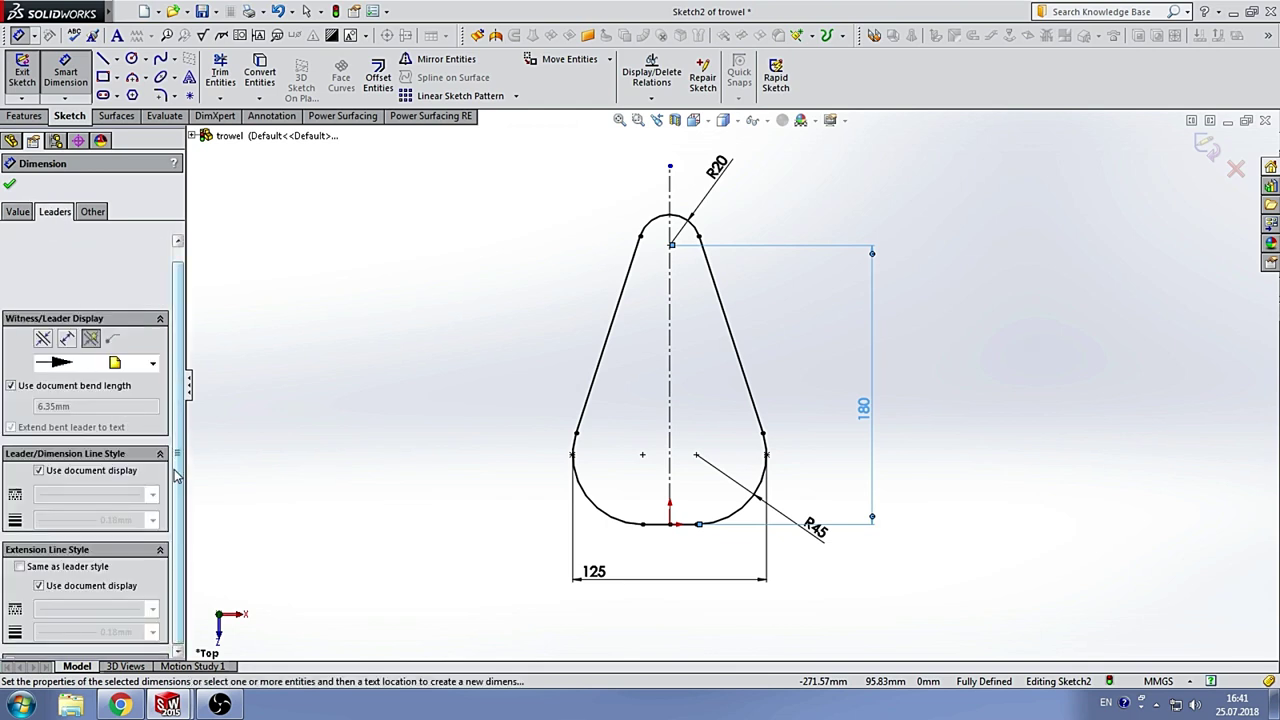
pyautogui.click(91, 213)
pyautogui.click(58, 213)
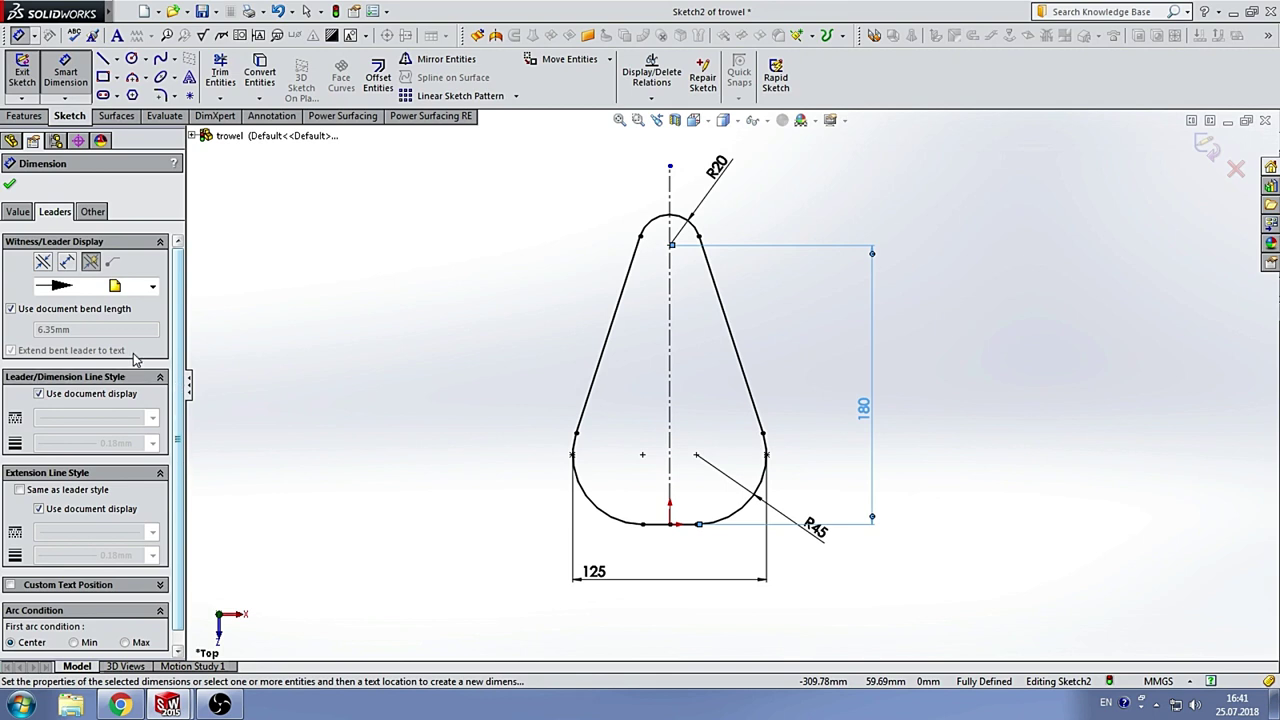
pyautogui.click(127, 643)
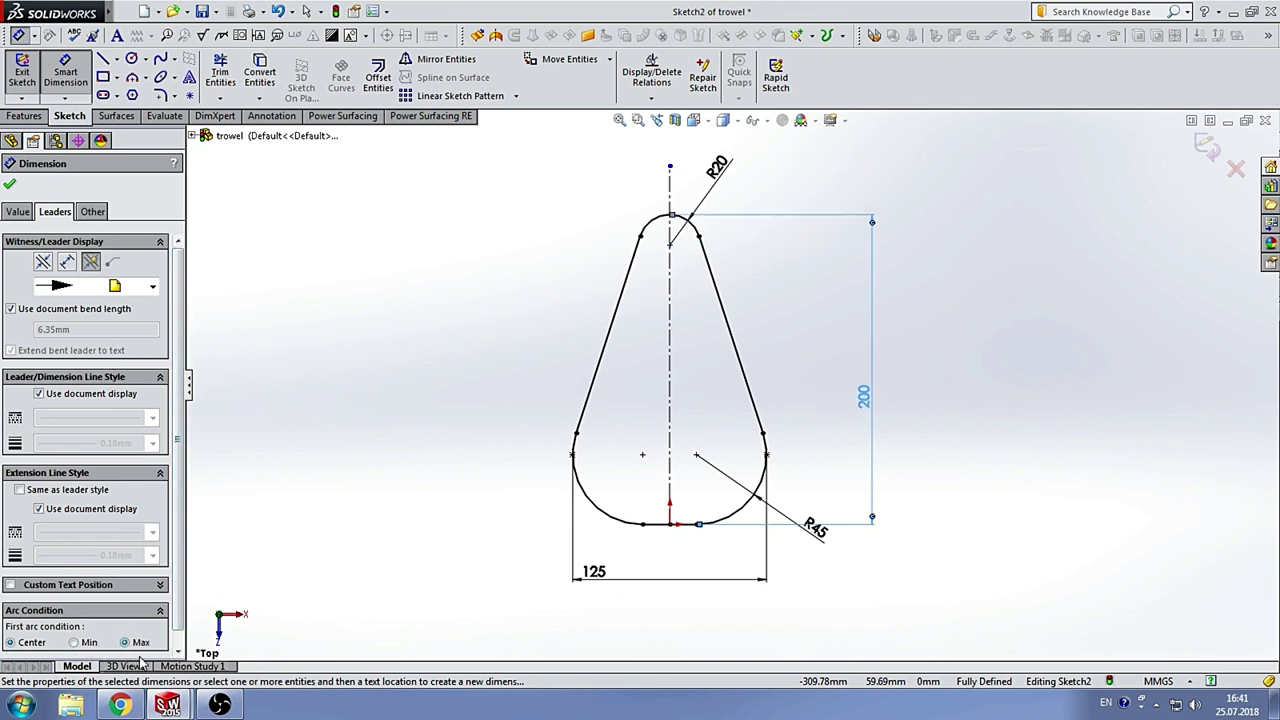
pyautogui.click(927, 428)
pyautogui.scroll(-2, 880, 386)
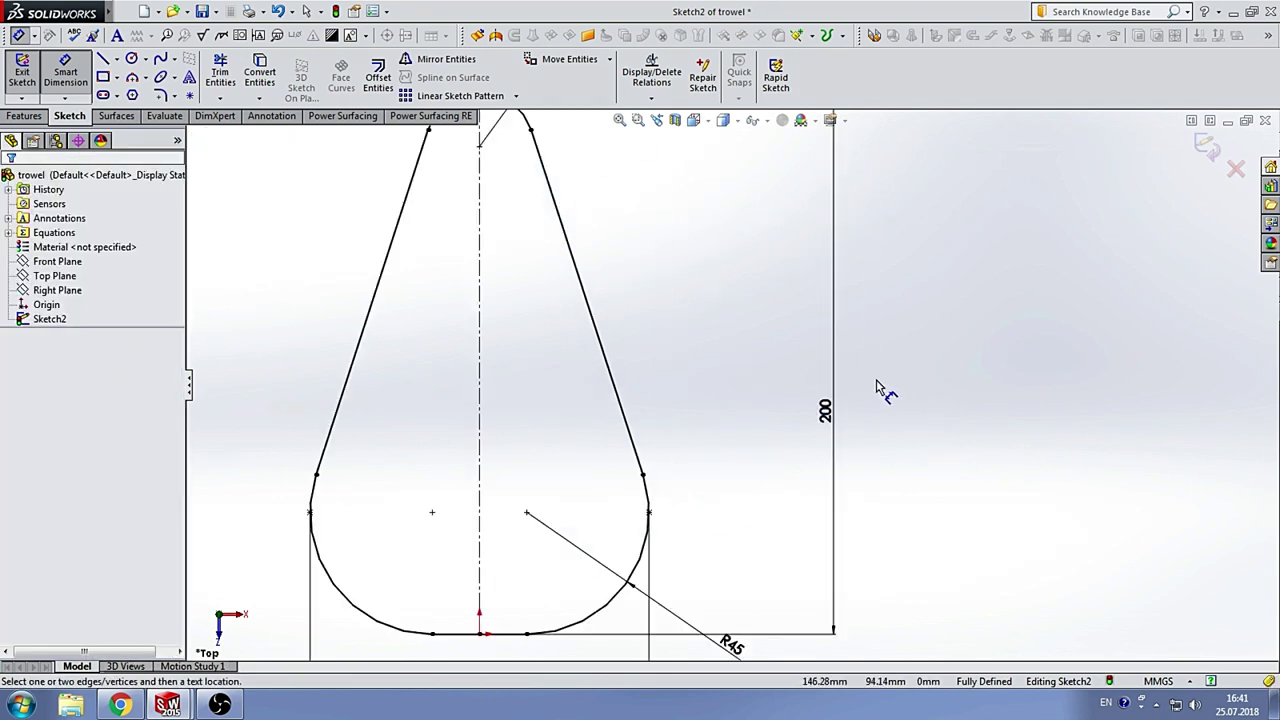
pyautogui.scroll(3, 634, 292)
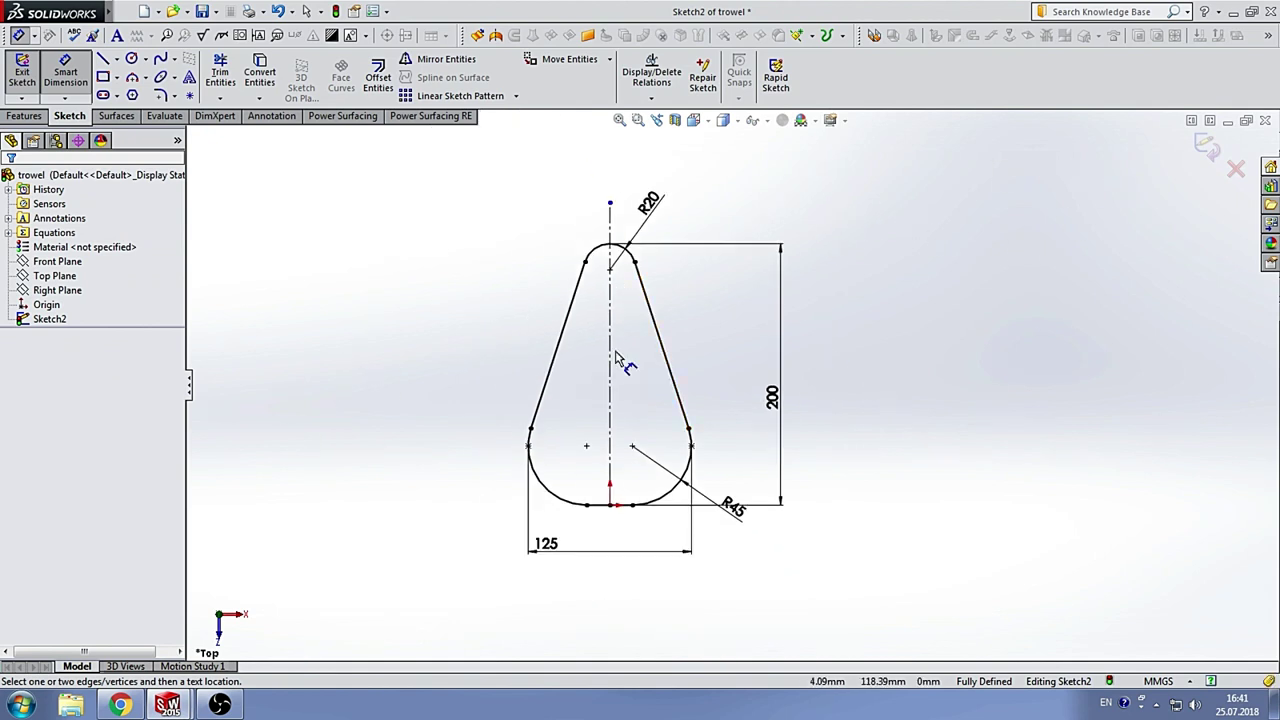
pyautogui.scroll(-3, 617, 357)
pyautogui.scroll(-3, 660, 348)
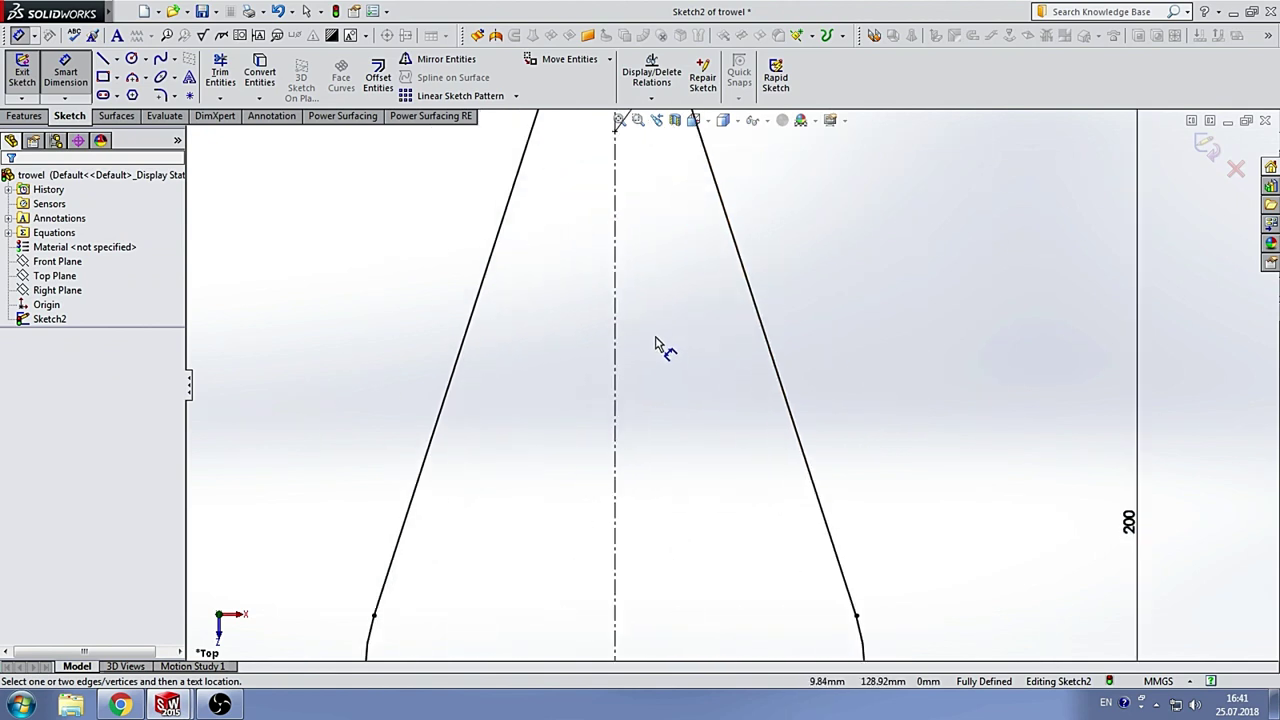
# Step: Extrude the outline 2 mm into a solid plate and orbit to view it
pyautogui.press('f')
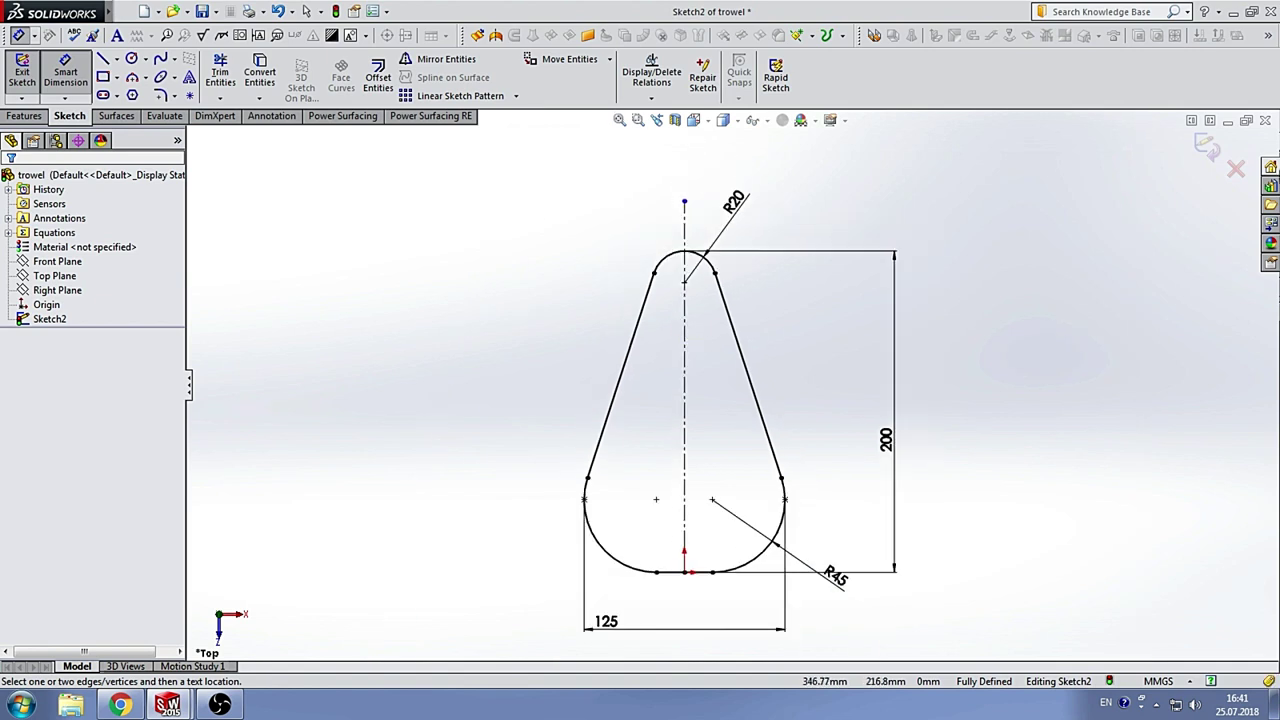
pyautogui.write('e')
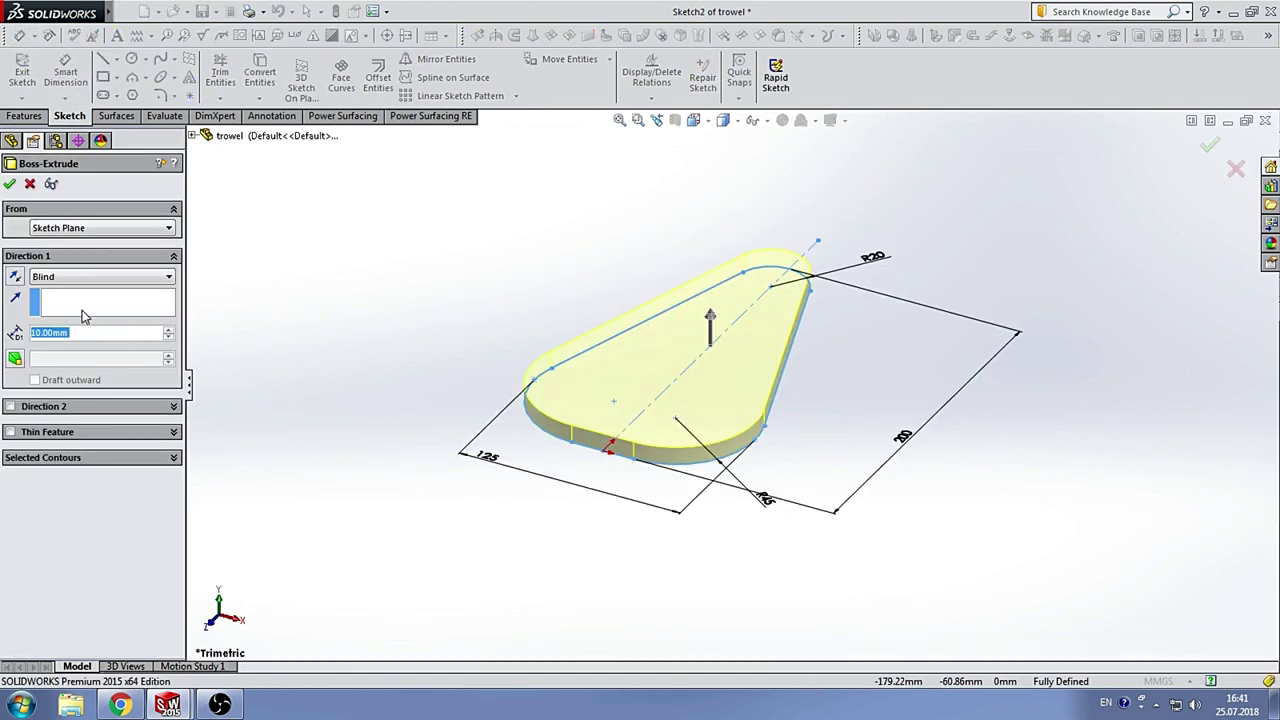
pyautogui.write('2')
pyautogui.press('Return')
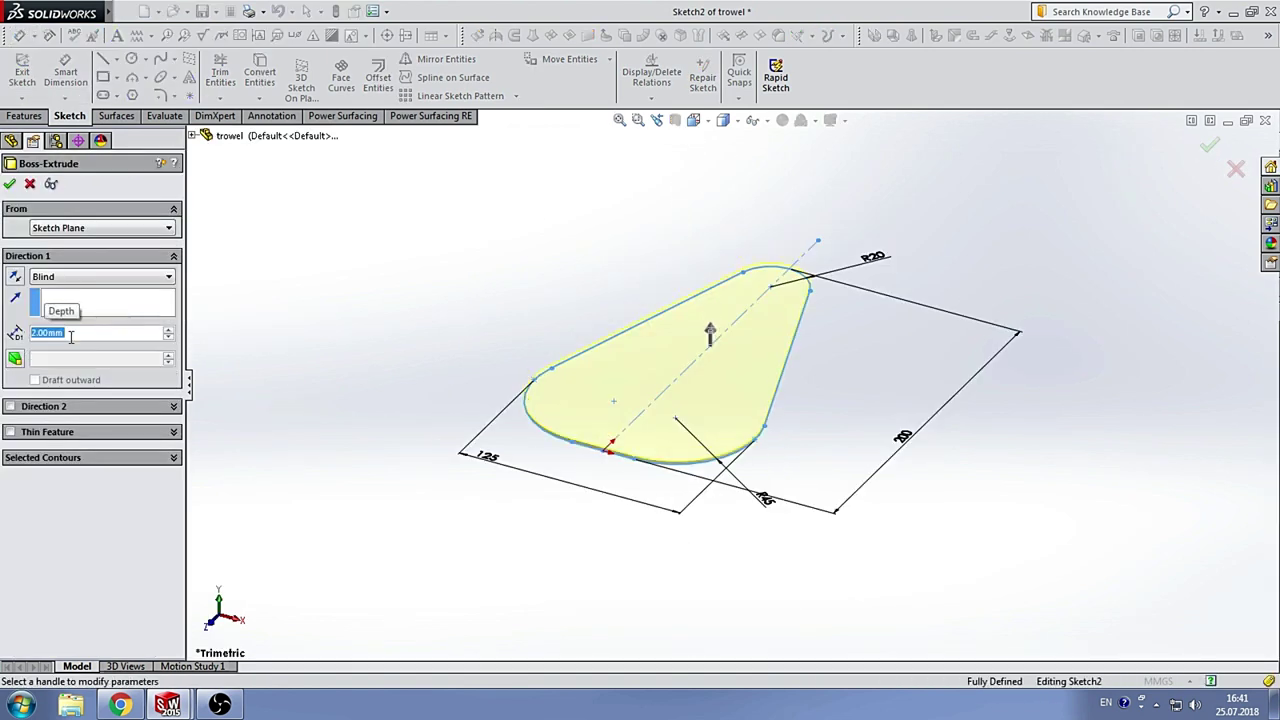
pyautogui.click(9, 183)
pyautogui.moveTo(577, 236); pyautogui.dragTo(668, 274, button='middle')
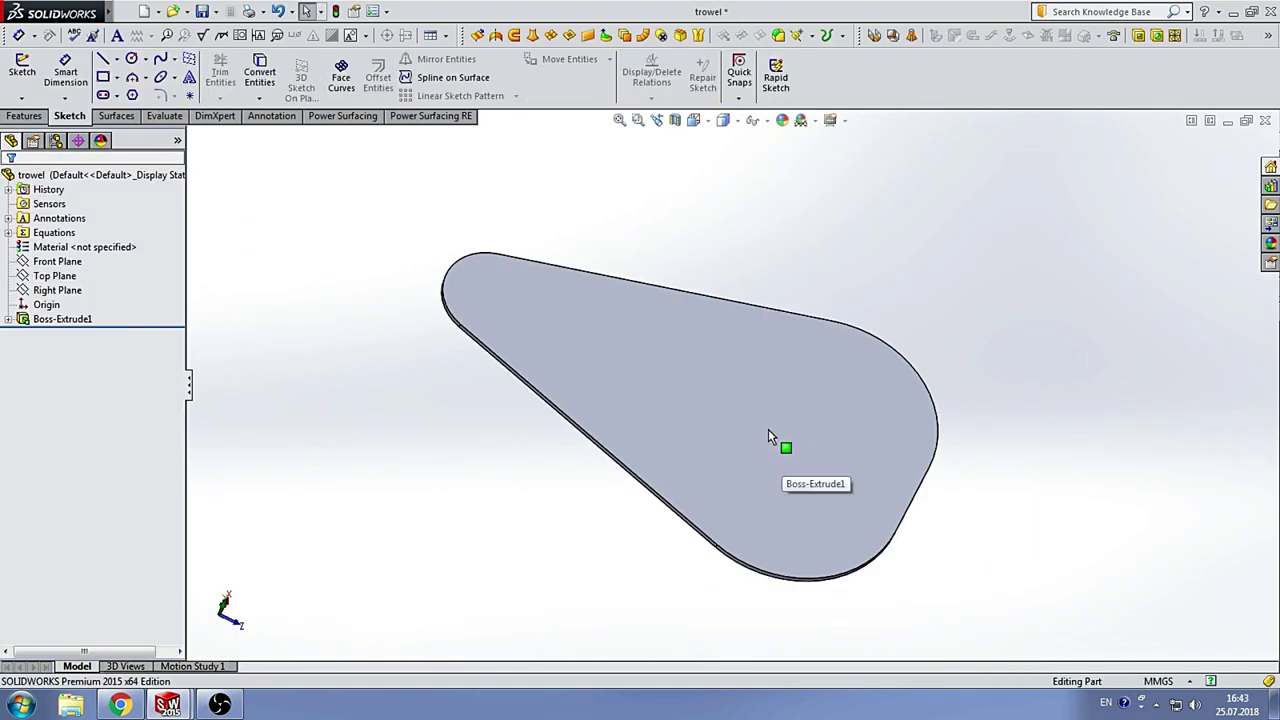
# Step: Start Sketch4 on the plate's top face and convert the face outline into sketch edges
pyautogui.click(771, 437)
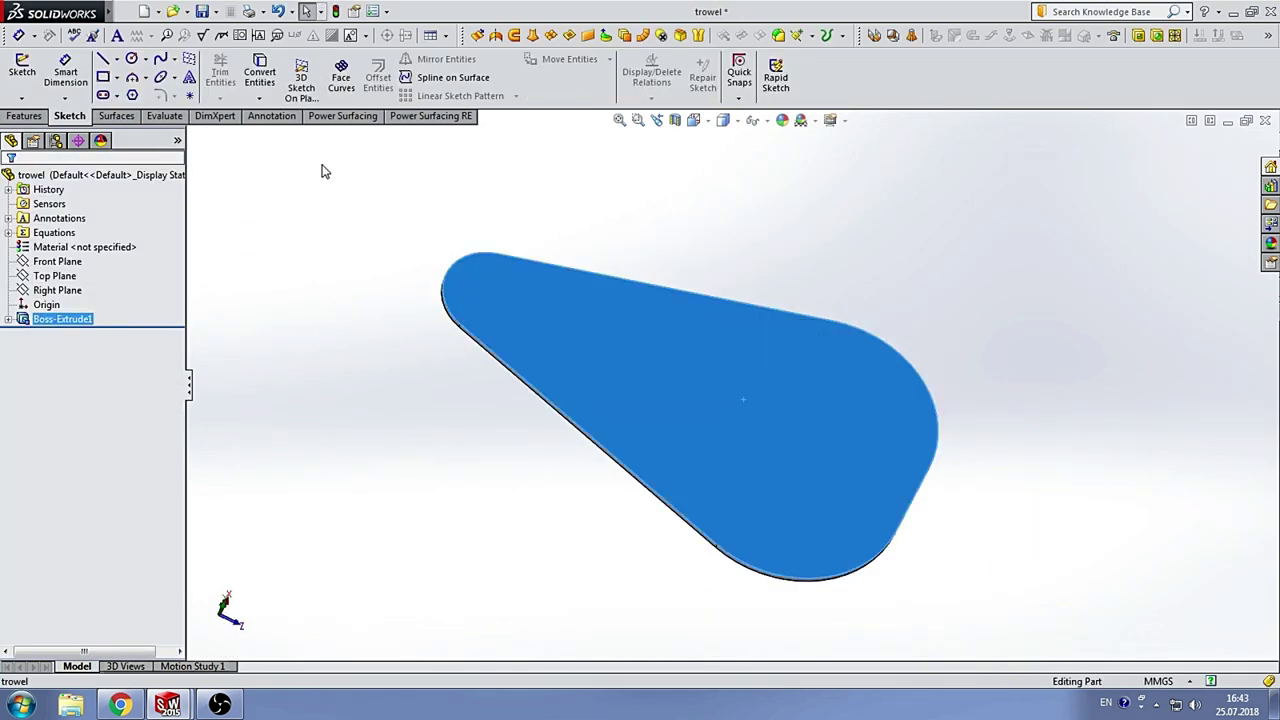
pyautogui.click(22, 70)
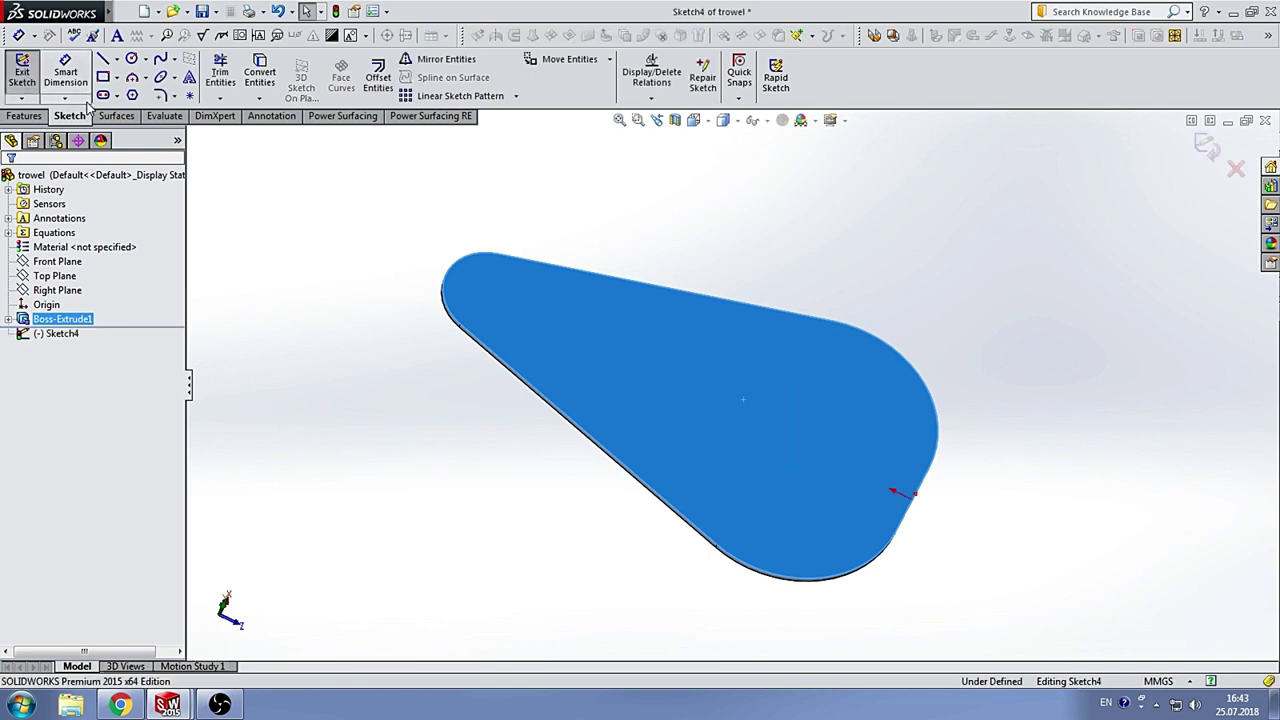
pyautogui.click(643, 243)
pyautogui.scroll(-3, 683, 335)
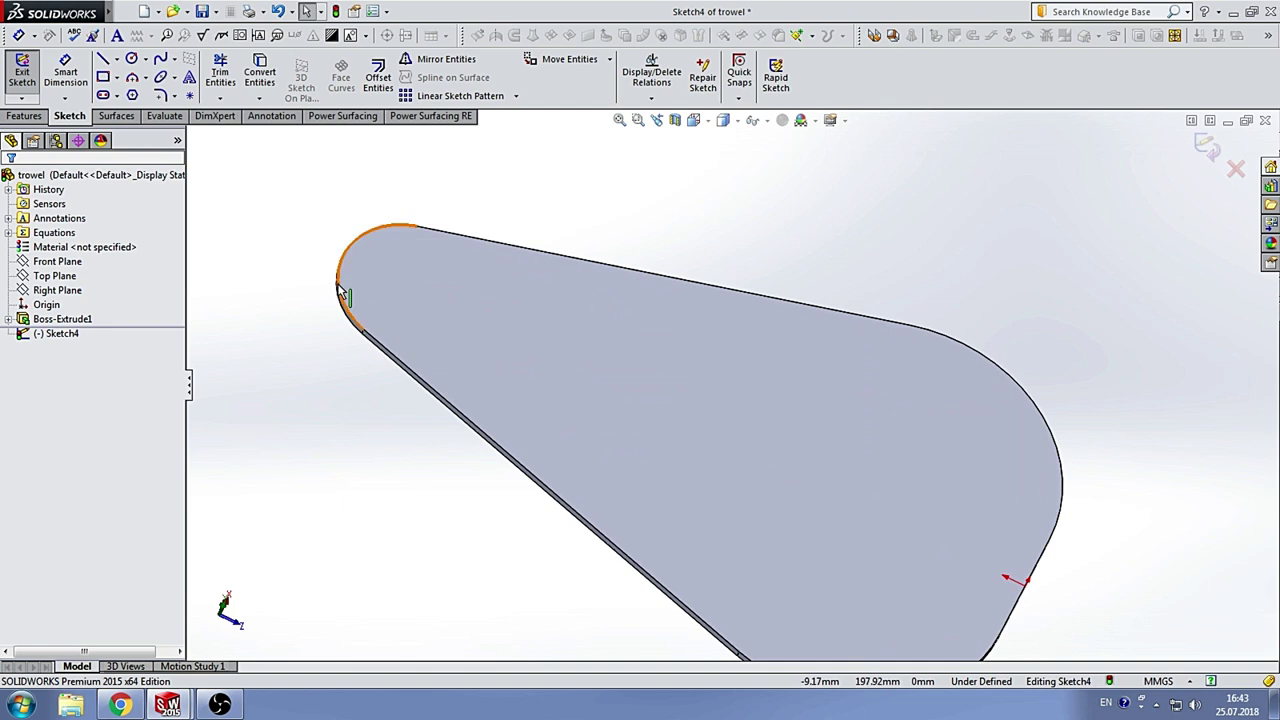
pyautogui.scroll(5, 703, 472)
pyautogui.click(703, 472)
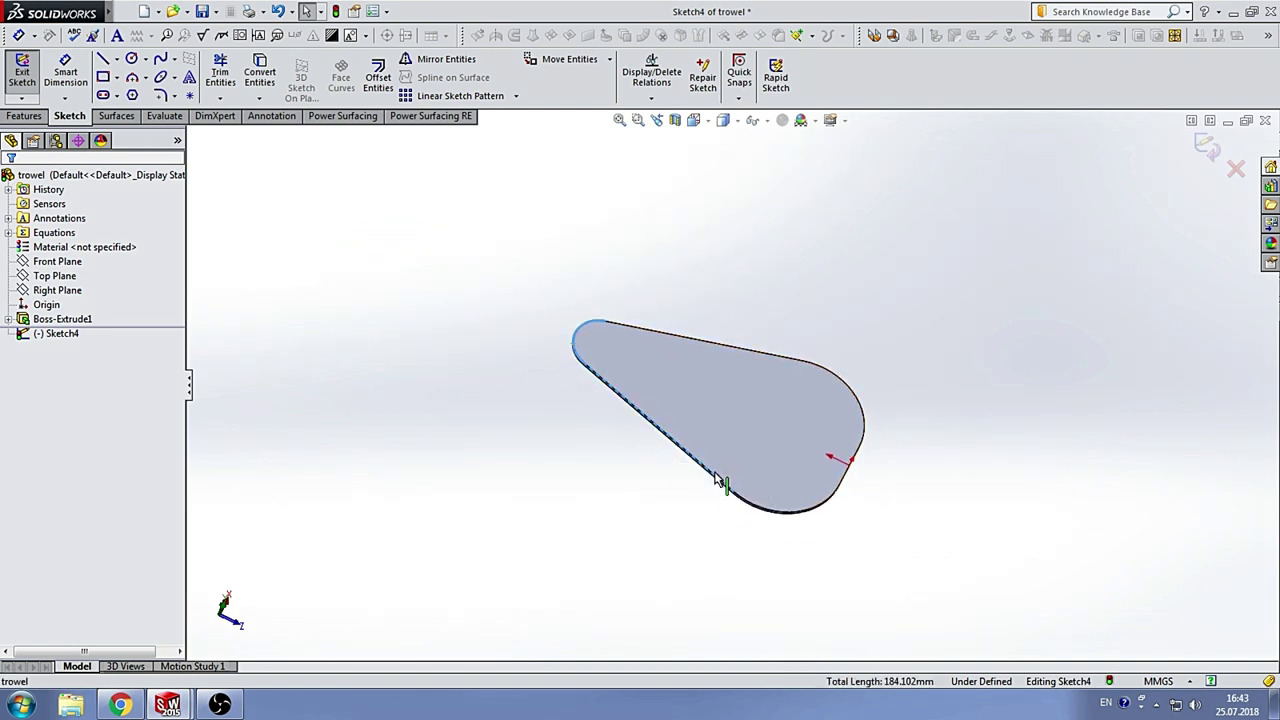
pyautogui.scroll(-3, 800, 517)
pyautogui.scroll(3, 734, 428)
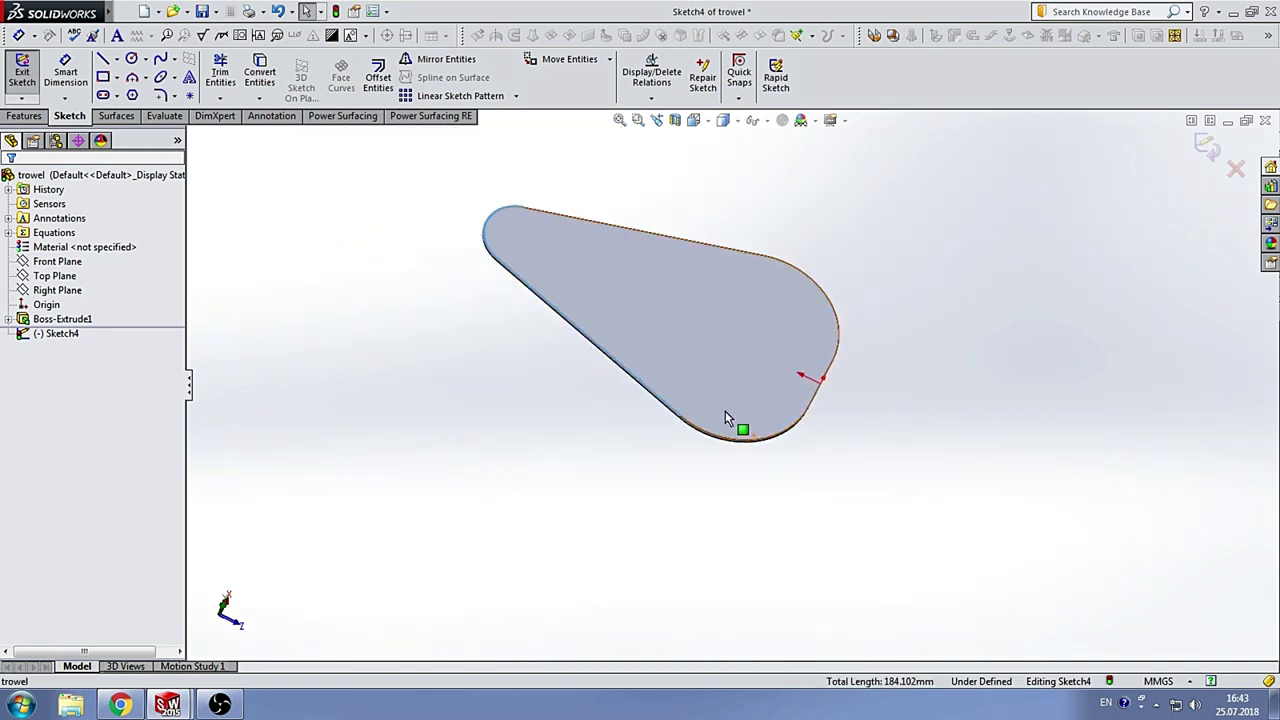
pyautogui.click(260, 82)
pyautogui.scroll(-3, 649, 300)
# Step: Draw a lengthwise centreline from the right-hand arc to the left arc
pyautogui.click(116, 59)
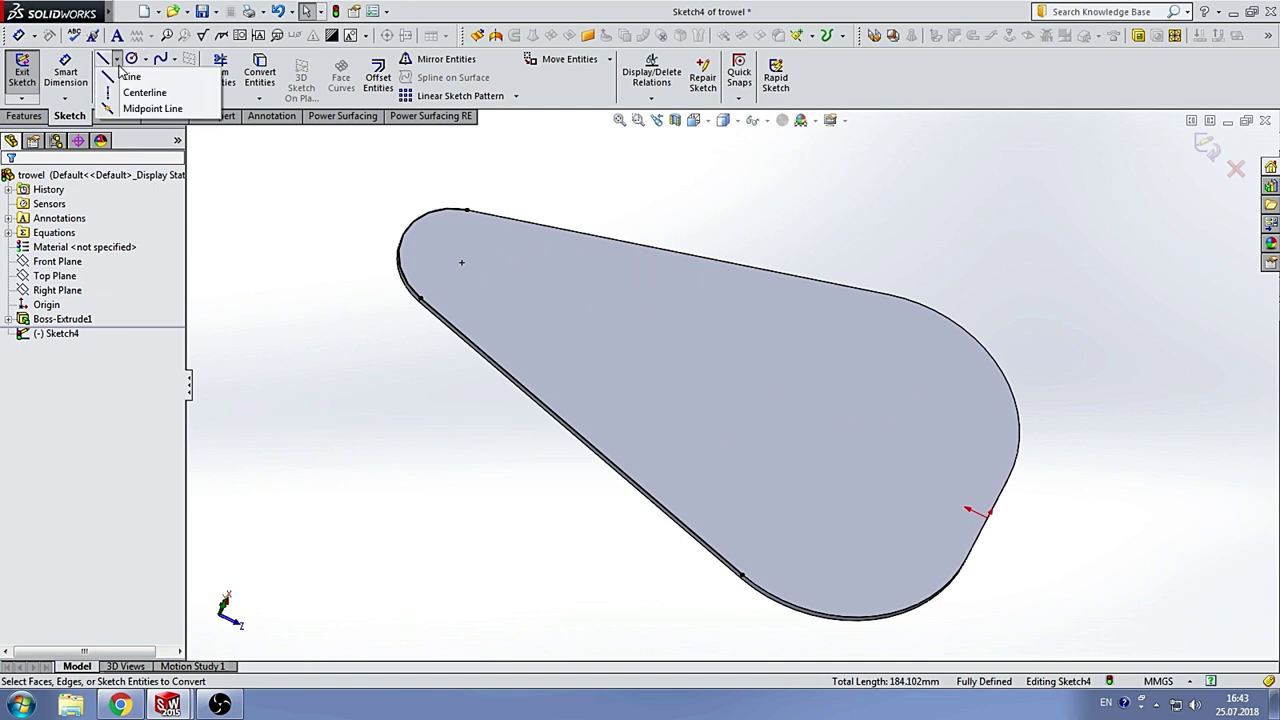
pyautogui.click(128, 93)
pyautogui.click(988, 517)
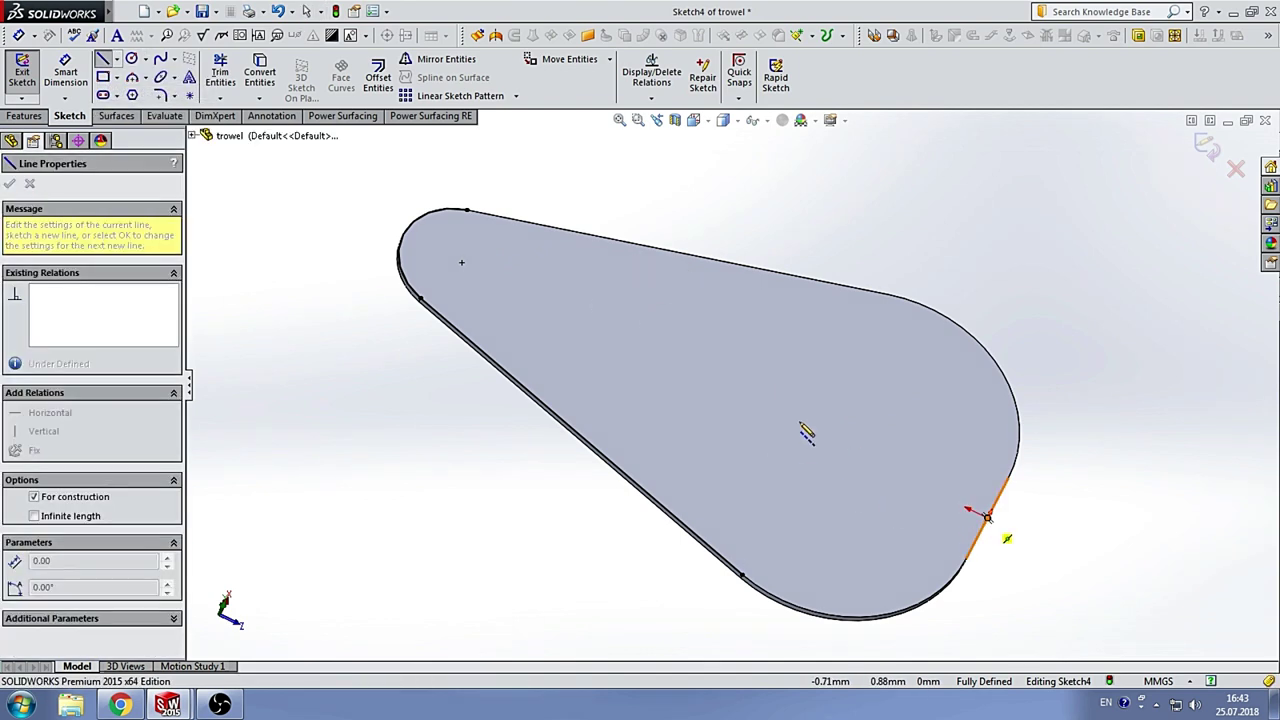
pyautogui.click(404, 243)
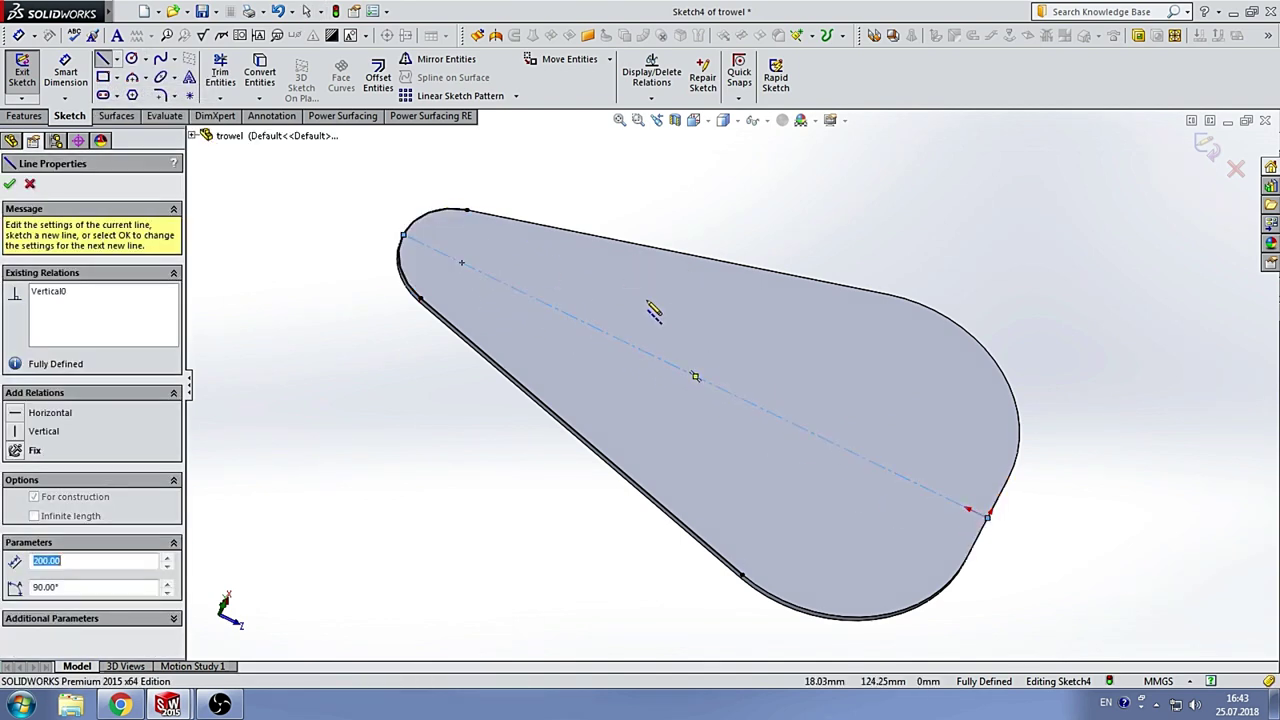
pyautogui.scroll(-3, 690, 392)
pyautogui.scroll(3, 754, 450)
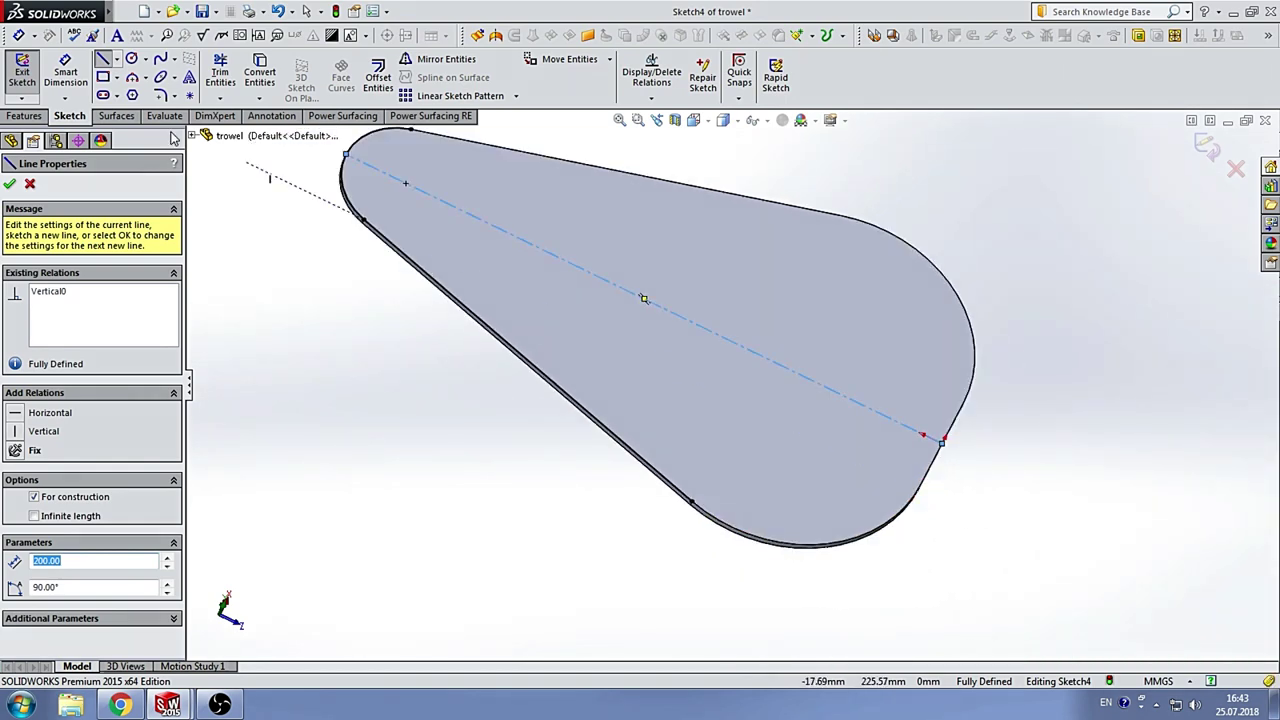
# Step: Draw a construction line from the centreline's right endpoint to below the trowel tip
pyautogui.click(117, 63)
pyautogui.click(986, 457)
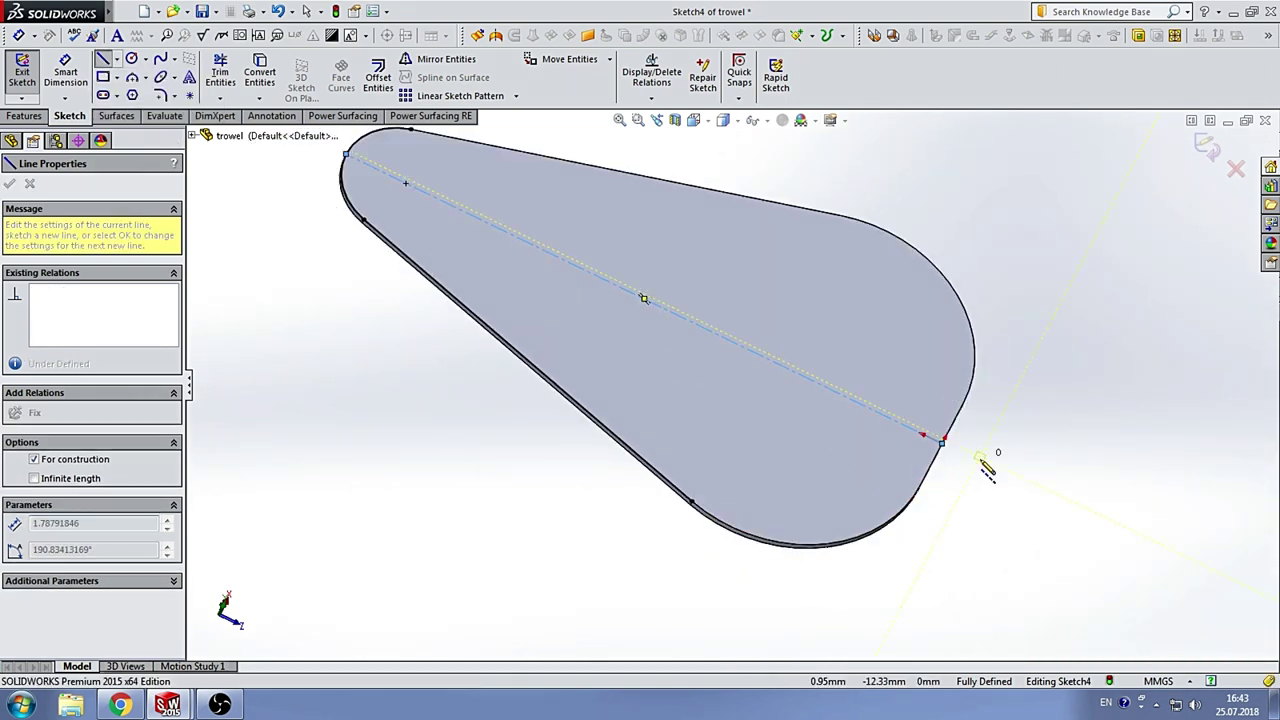
pyautogui.press('Escape')
pyautogui.click(116, 59)
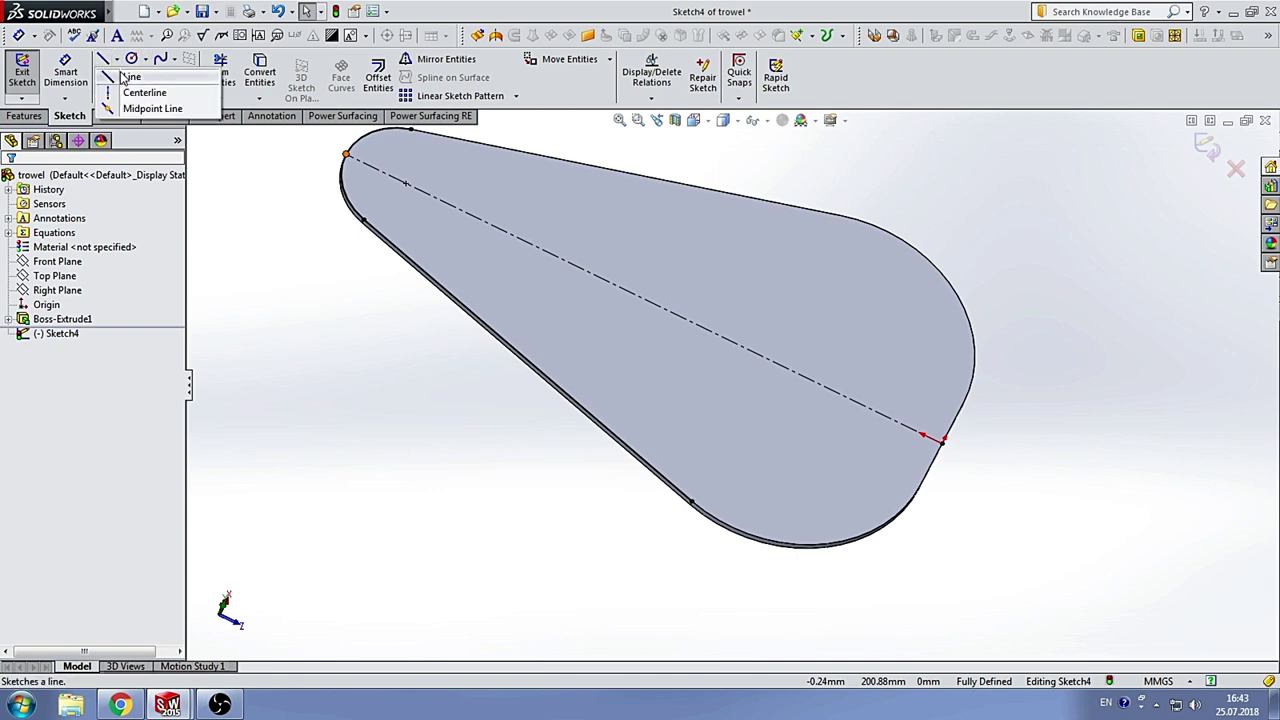
pyautogui.click(941, 441)
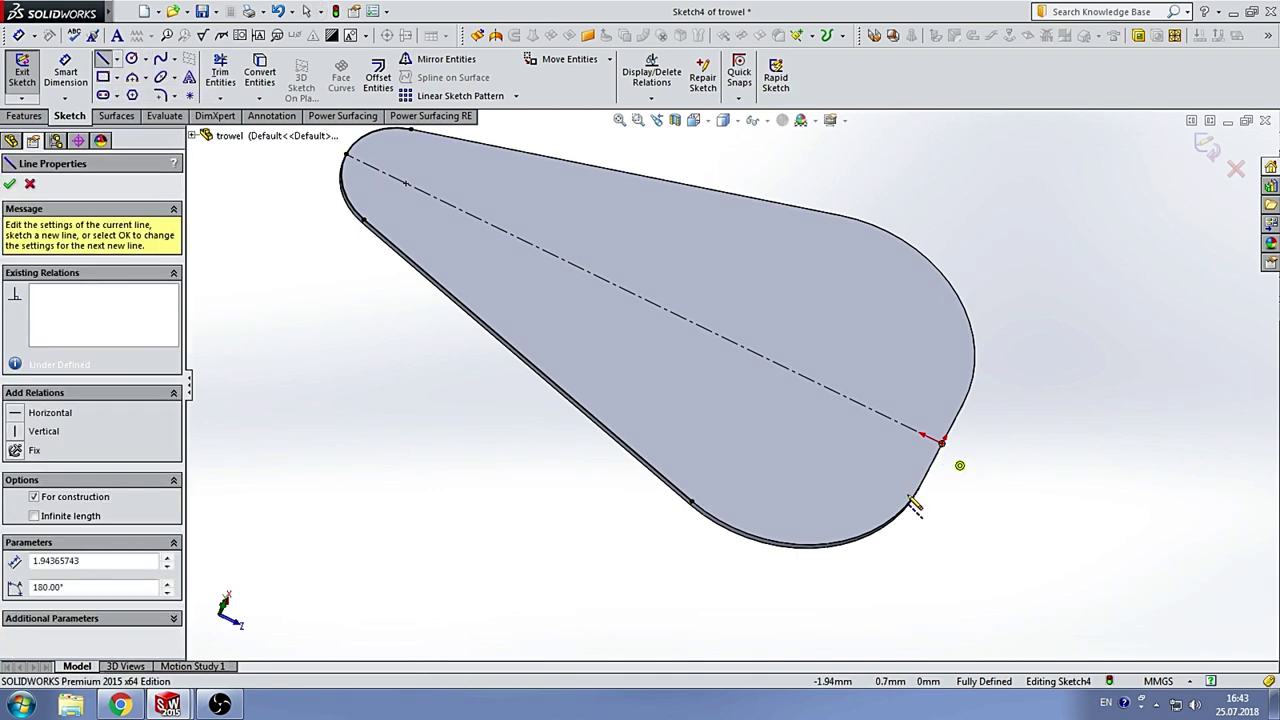
pyautogui.click(838, 652)
pyautogui.press('Escape')
pyautogui.scroll(2, 866, 449)
pyautogui.press('Escape')
pyautogui.scroll(-4, 729, 480)
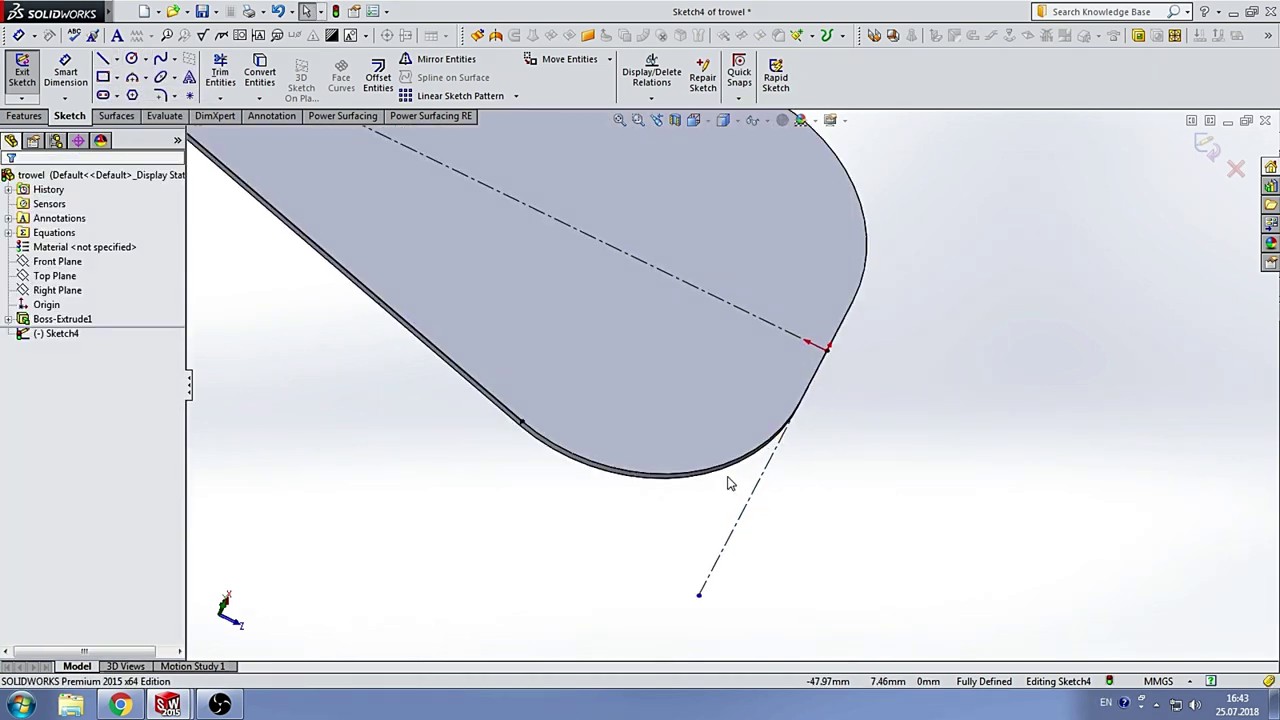
# Step: Extend the lower straight edge to the construction line to form the pointed tip
pyautogui.click(220, 98)
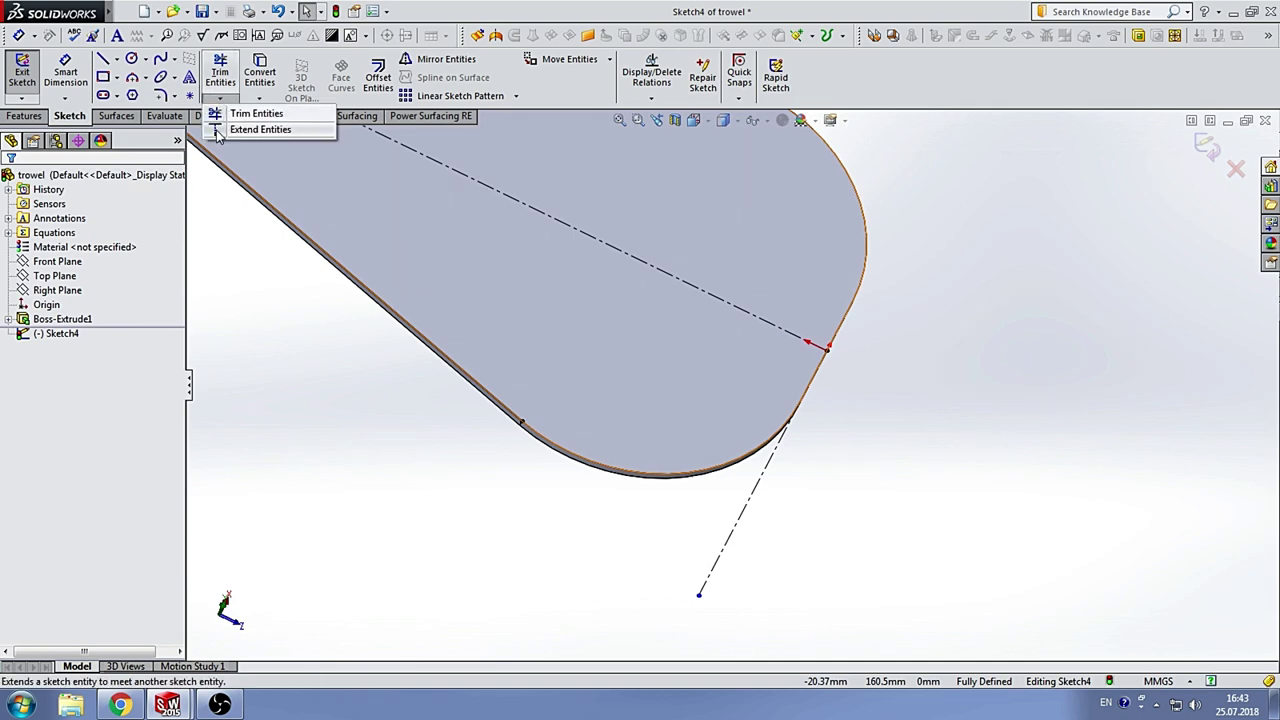
pyautogui.click(245, 106)
pyautogui.moveTo(705, 578)
pyautogui.mouseDown()
pyautogui.moveTo(507, 418)
pyautogui.moveTo(585, 462)
pyautogui.mouseUp()
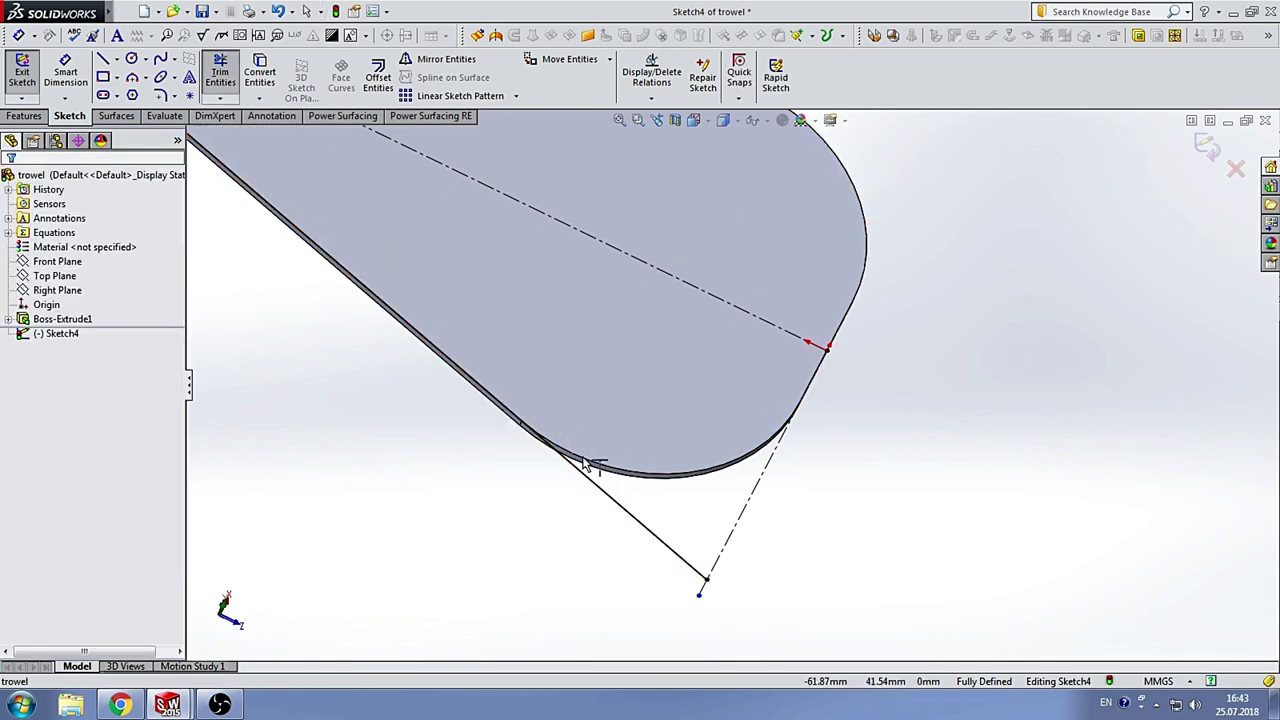
pyautogui.scroll(2, 630, 380)
pyautogui.scroll(2, 660, 363)
pyautogui.scroll(2, 748, 351)
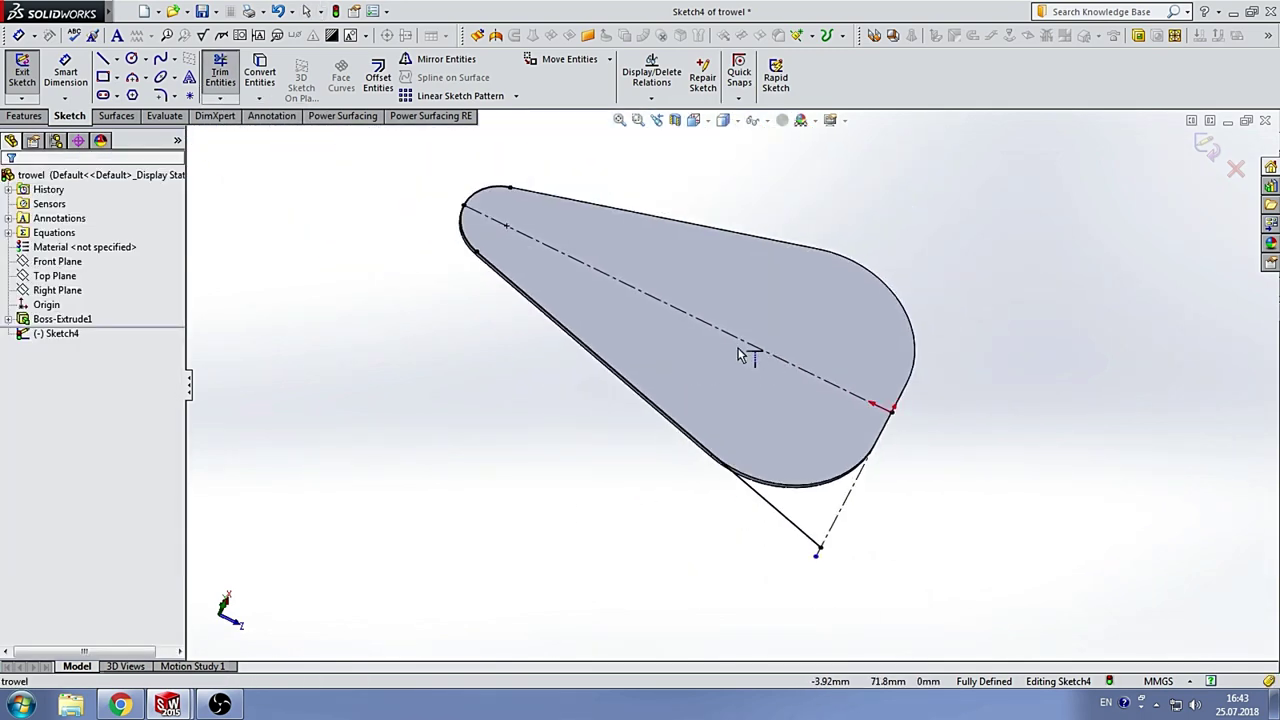
pyautogui.moveTo(748, 351)
pyautogui.mouseDown(button='middle')
pyautogui.moveTo(651, 324)
pyautogui.moveTo(563, 223)
pyautogui.mouseUp(button='middle')
pyautogui.scroll(-3, 563, 223)
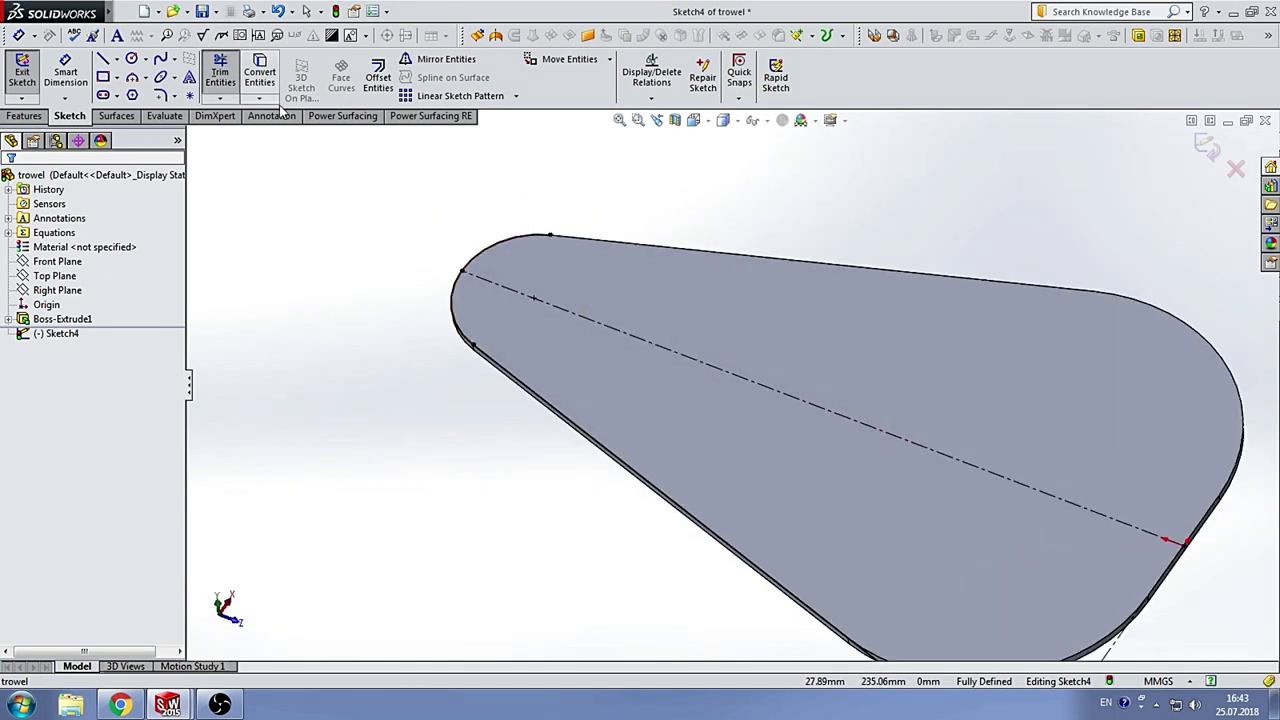
# Step: Trim the centreline near its left end, accepting loss of the midpoint relation
pyautogui.click(221, 98)
pyautogui.click(258, 114)
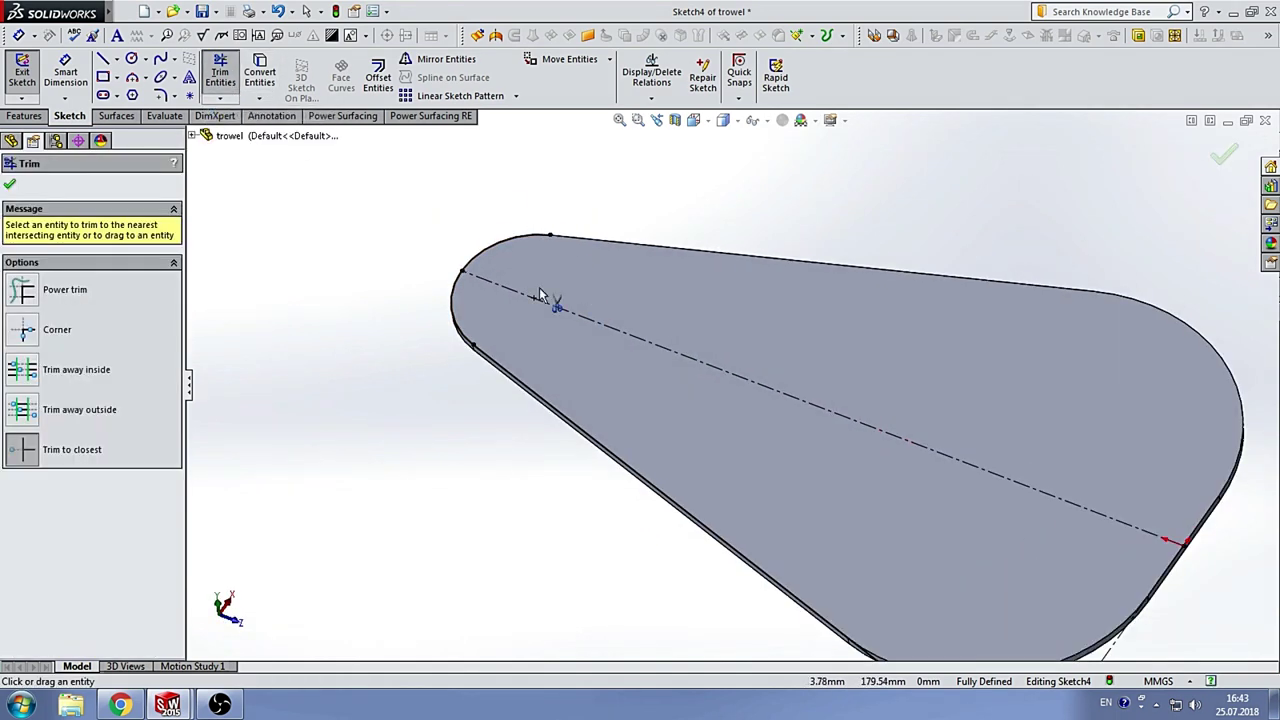
pyautogui.scroll(-2, 535, 290)
pyautogui.click(485, 234)
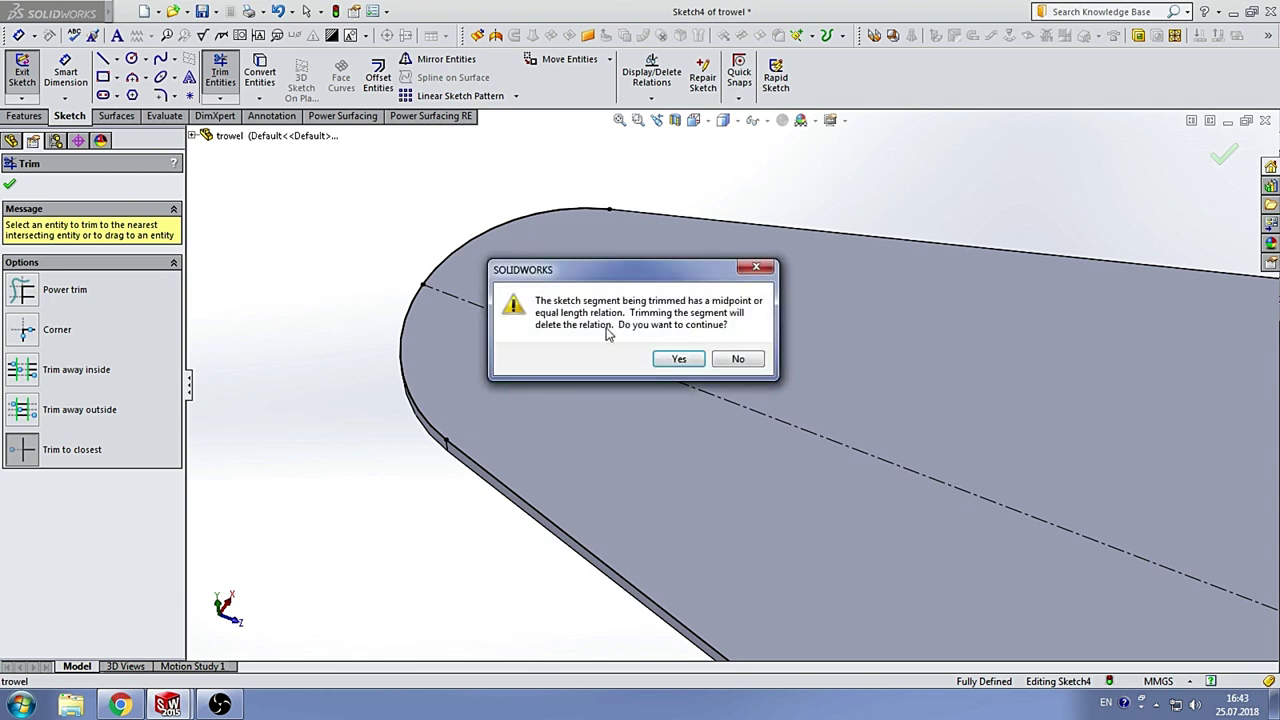
pyautogui.click(680, 360)
pyautogui.click(12, 187)
pyautogui.scroll(2, 808, 319)
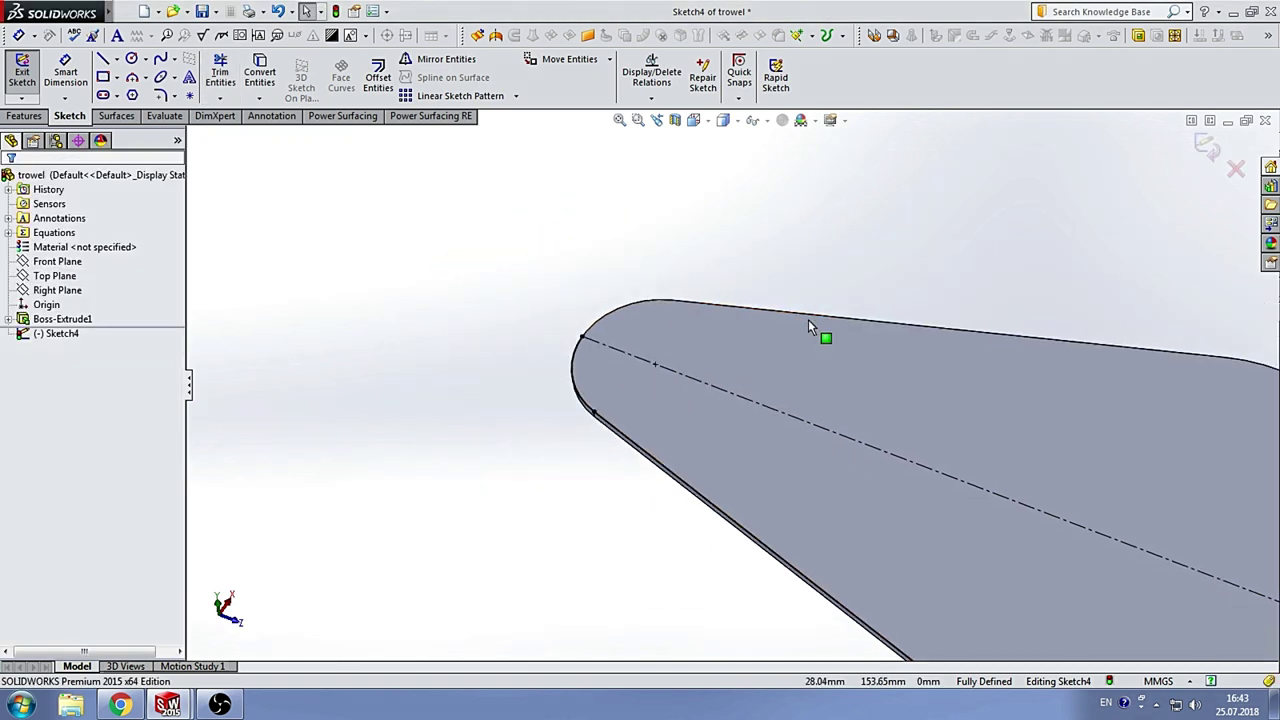
pyautogui.scroll(2, 1014, 297)
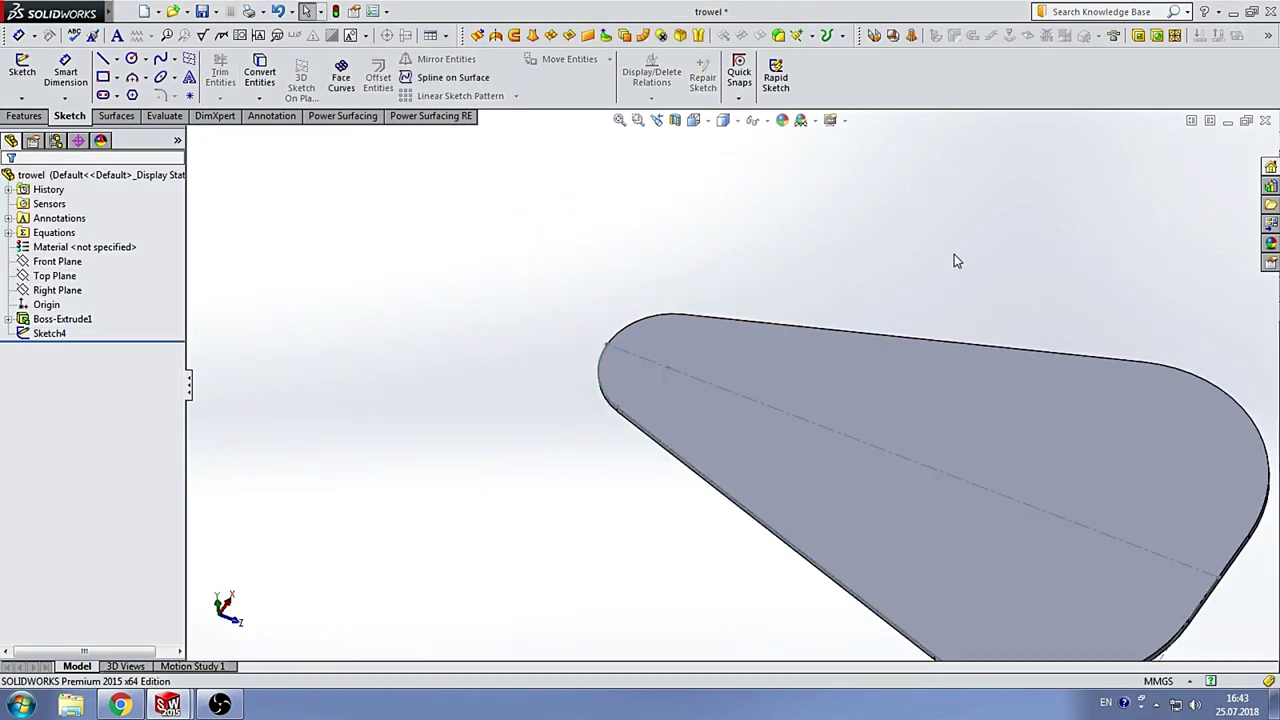
pyautogui.moveTo(954, 260)
pyautogui.mouseDown(button='middle')
pyautogui.moveTo(875, 392)
pyautogui.moveTo(723, 469)
pyautogui.mouseUp(button='middle')
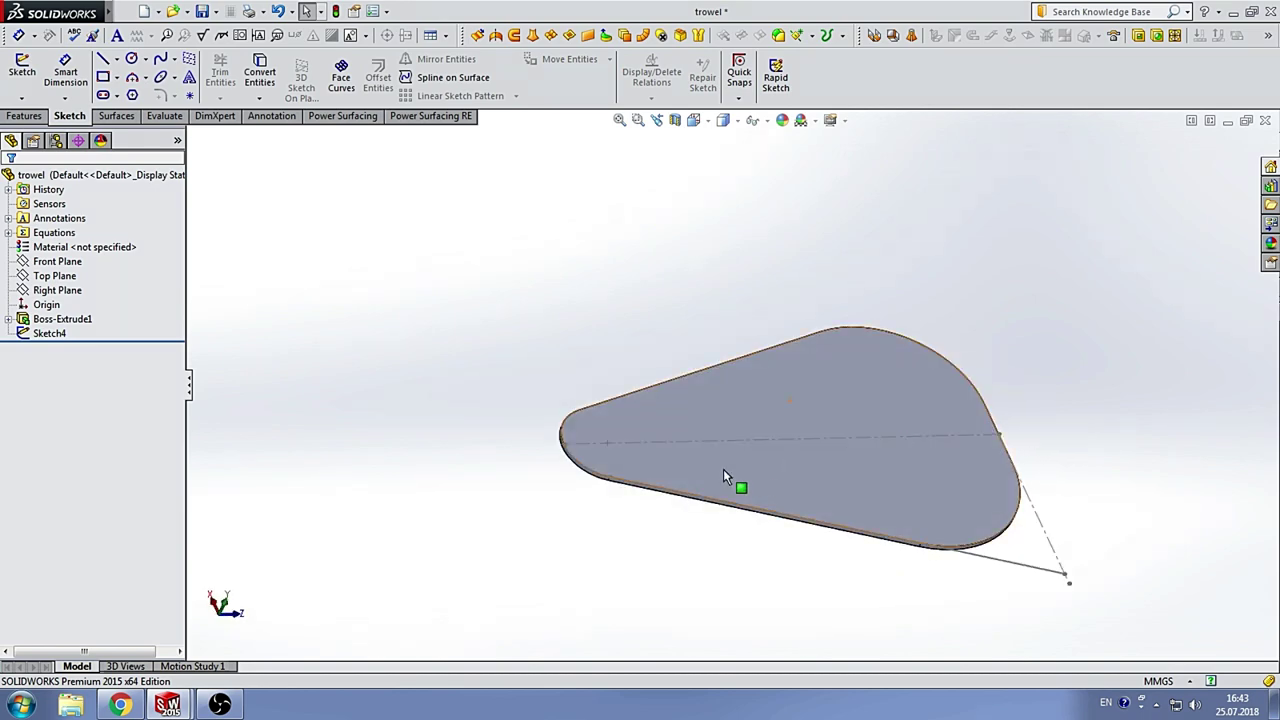
pyautogui.scroll(-4, 518, 461)
pyautogui.scroll(1, 500, 420)
pyautogui.scroll(2, 640, 390)
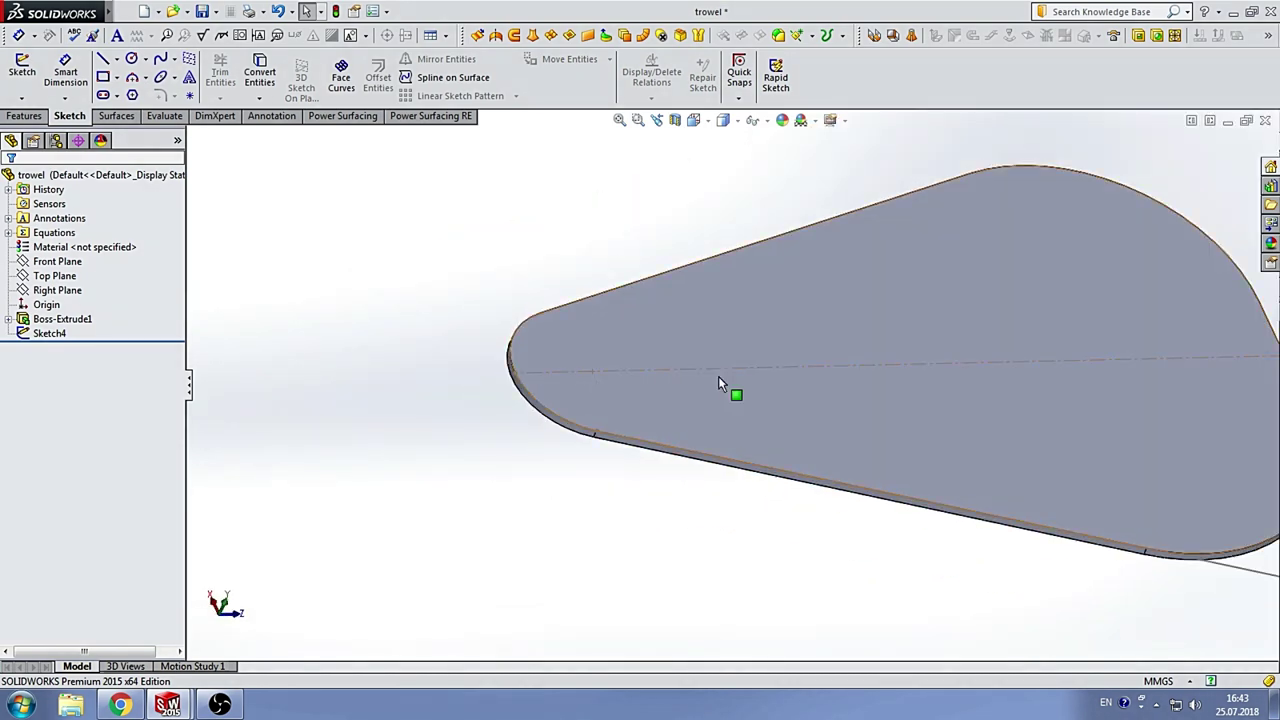
pyautogui.scroll(2, 700, 378)
pyautogui.scroll(-5, 650, 377)
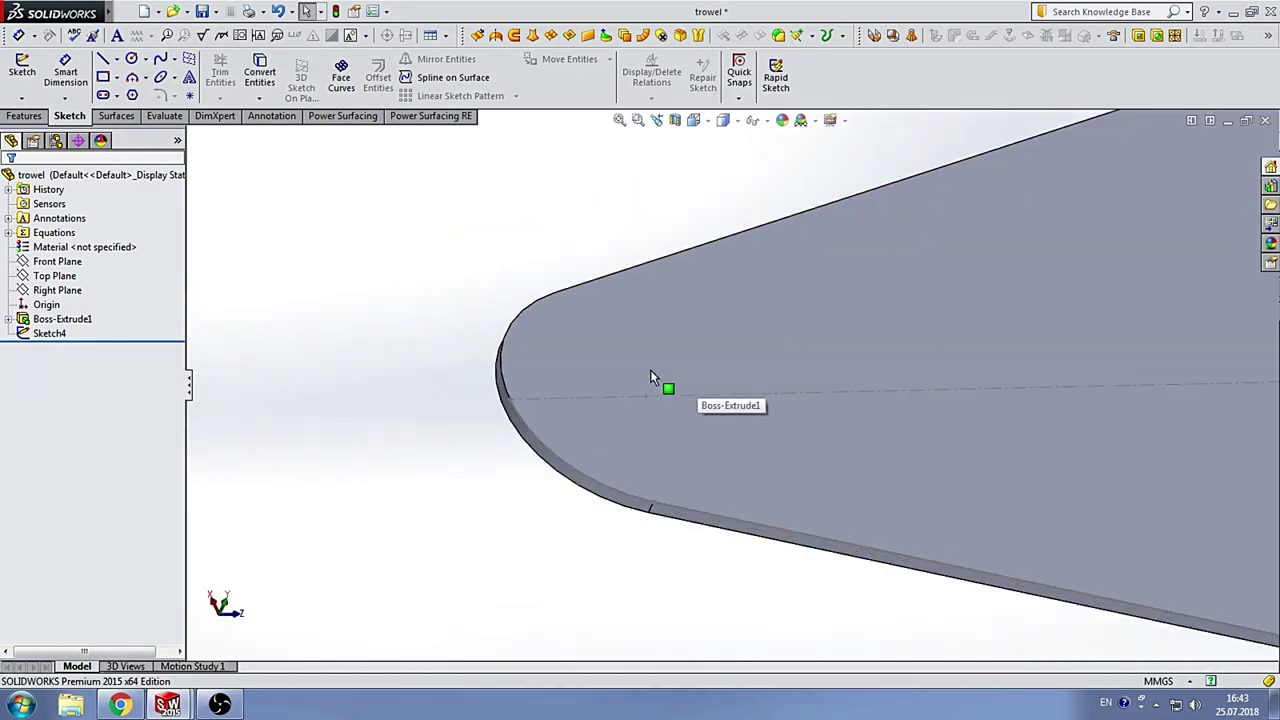
# Step: Start a new sketch on the Right Plane, viewed from the Left
pyautogui.click(57, 291)
pyautogui.click(30, 72)
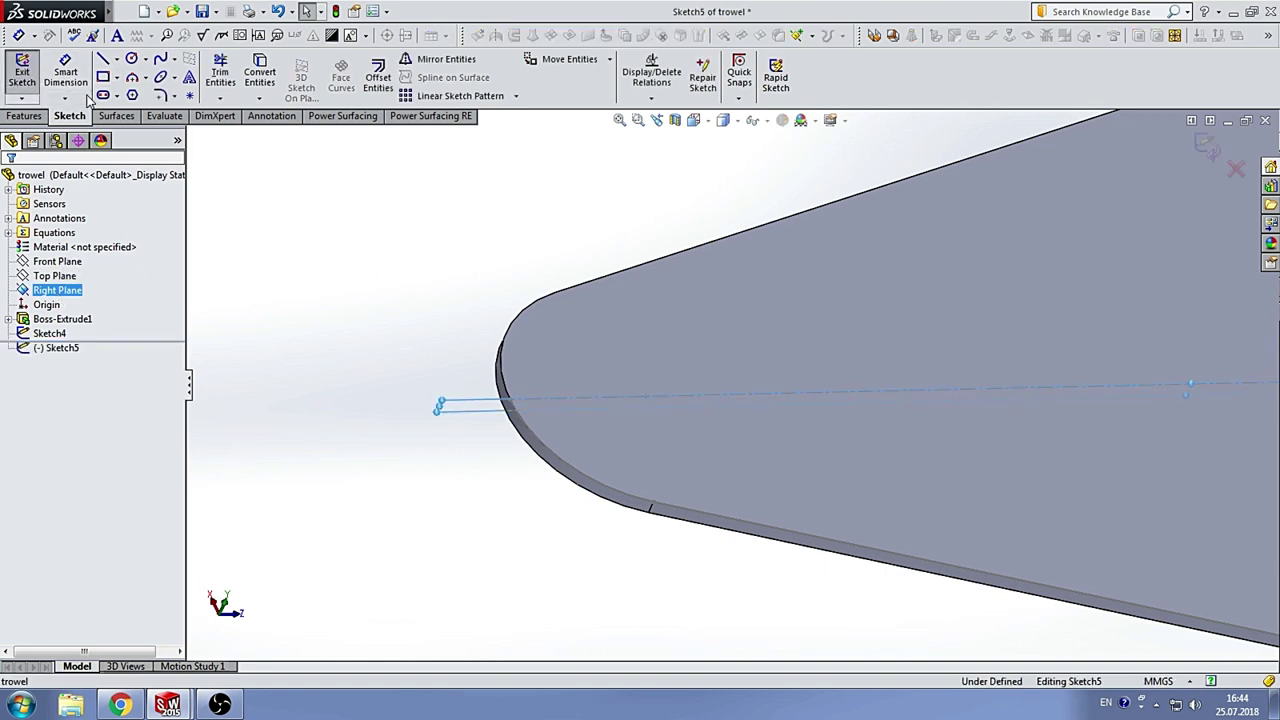
pyautogui.click(695, 120)
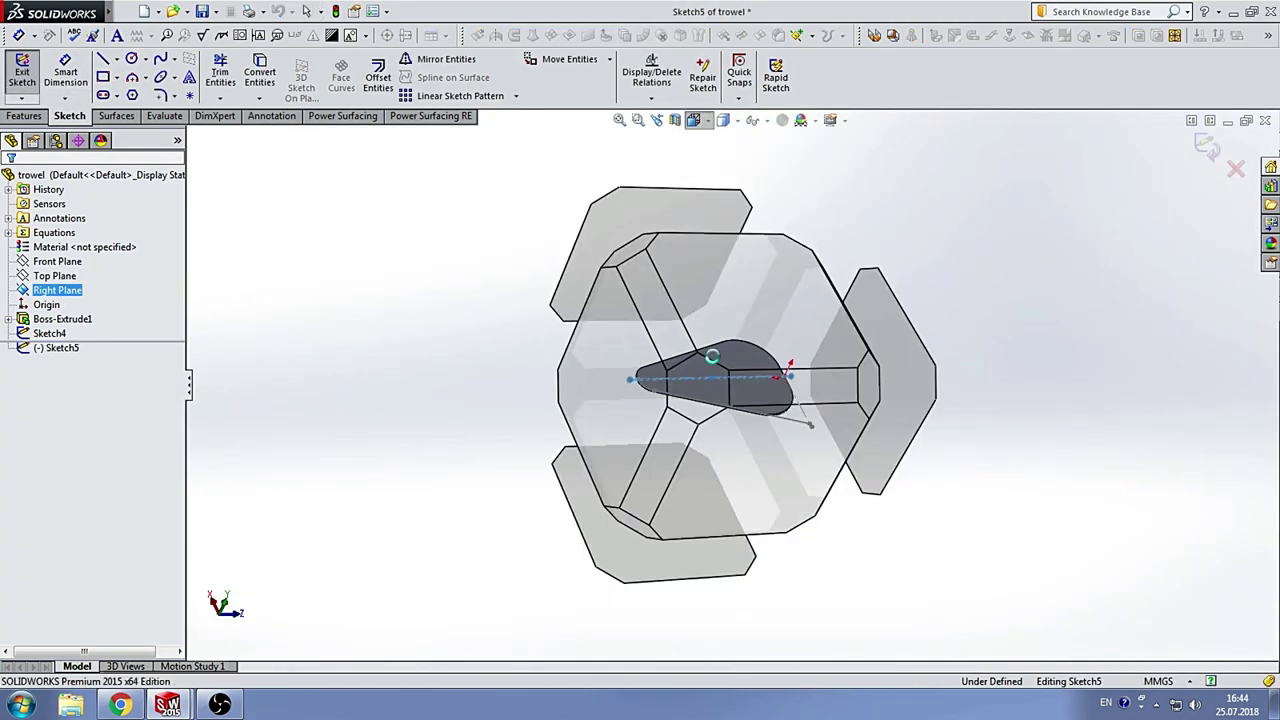
pyautogui.click(758, 447)
pyautogui.scroll(-2, 540, 386)
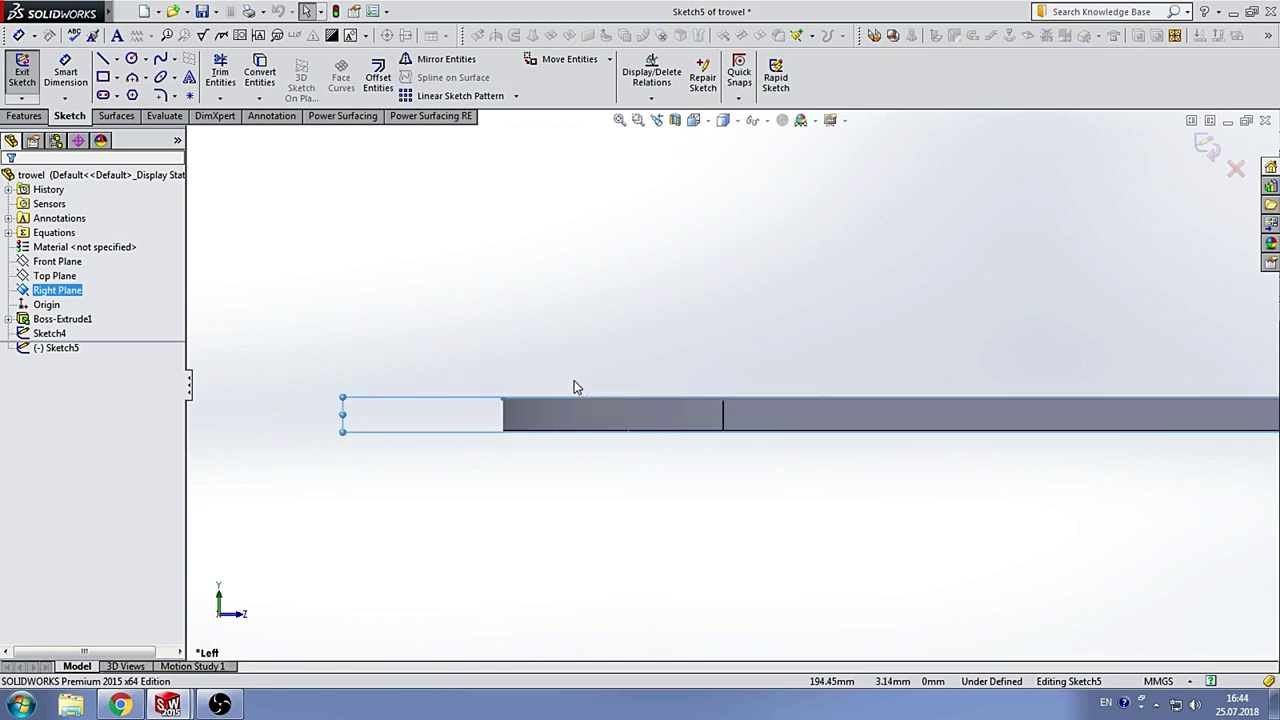
pyautogui.scroll(-2, 585, 392)
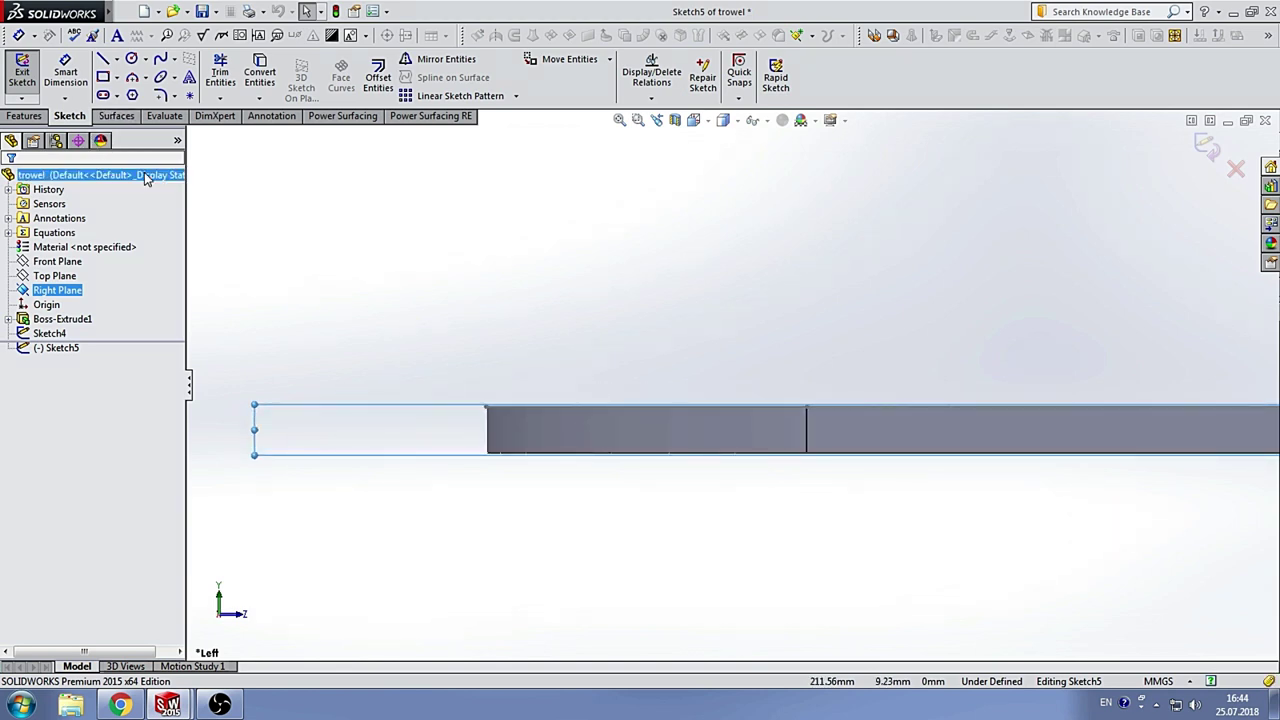
# Step: Draw the sloped line across the blade end to the plate's left edge
pyautogui.click(104, 62)
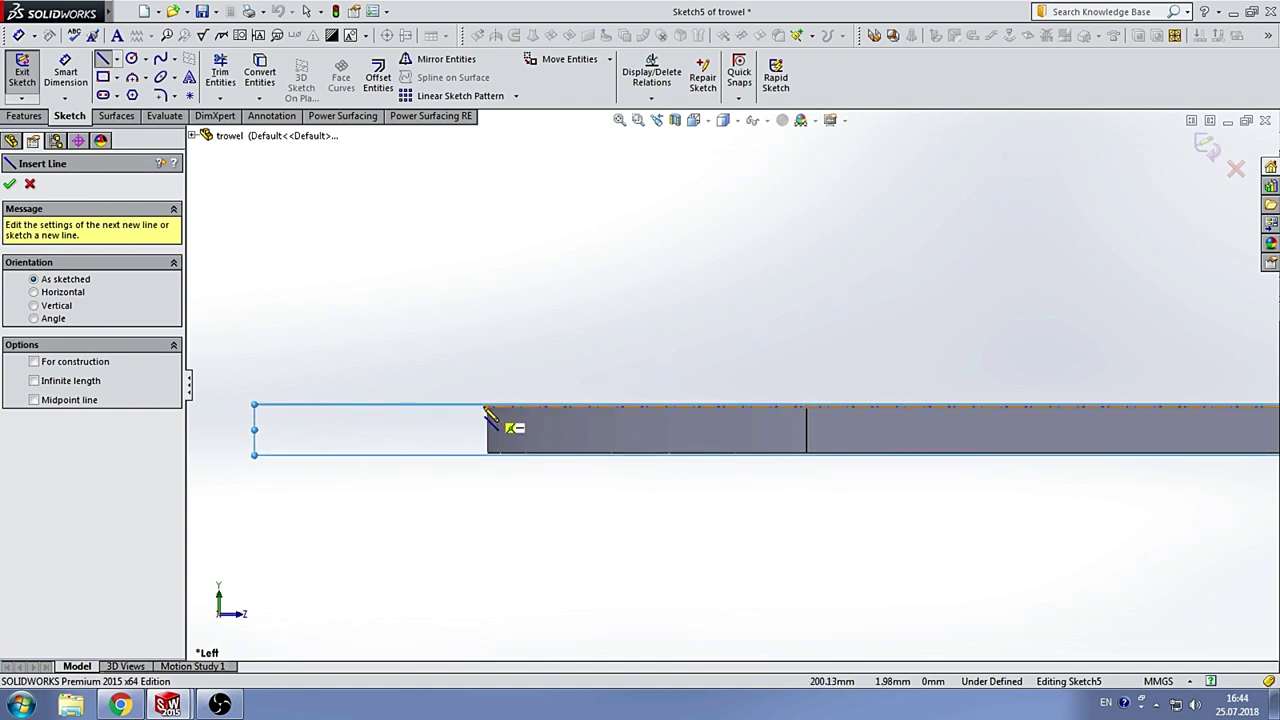
pyautogui.scroll(-2, 487, 411)
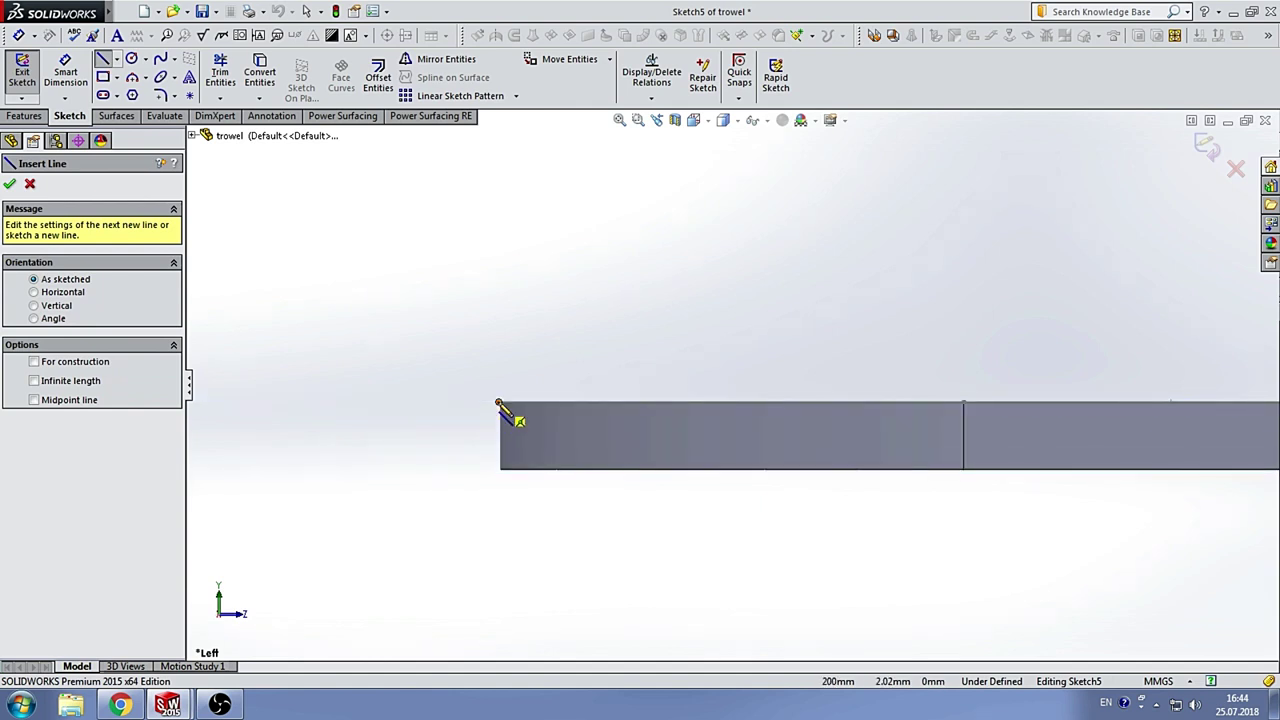
pyautogui.click(498, 403)
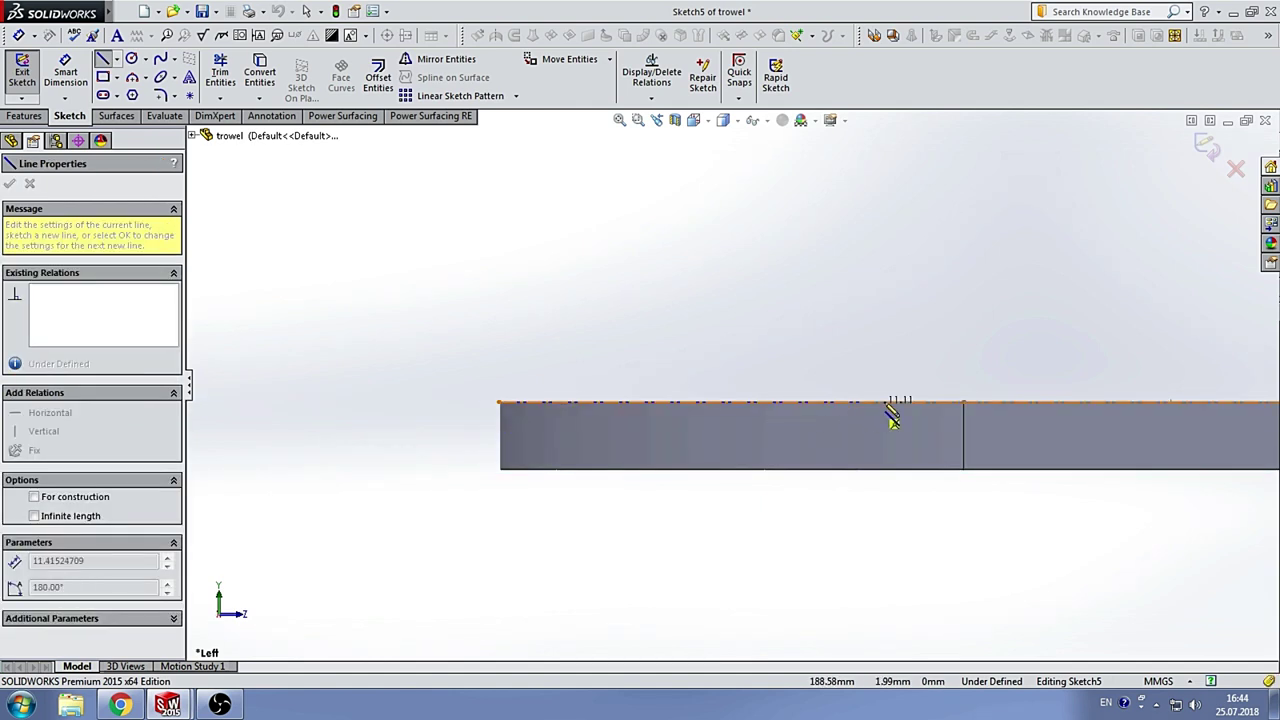
pyautogui.click(498, 403)
pyautogui.doubleClick(498, 437)
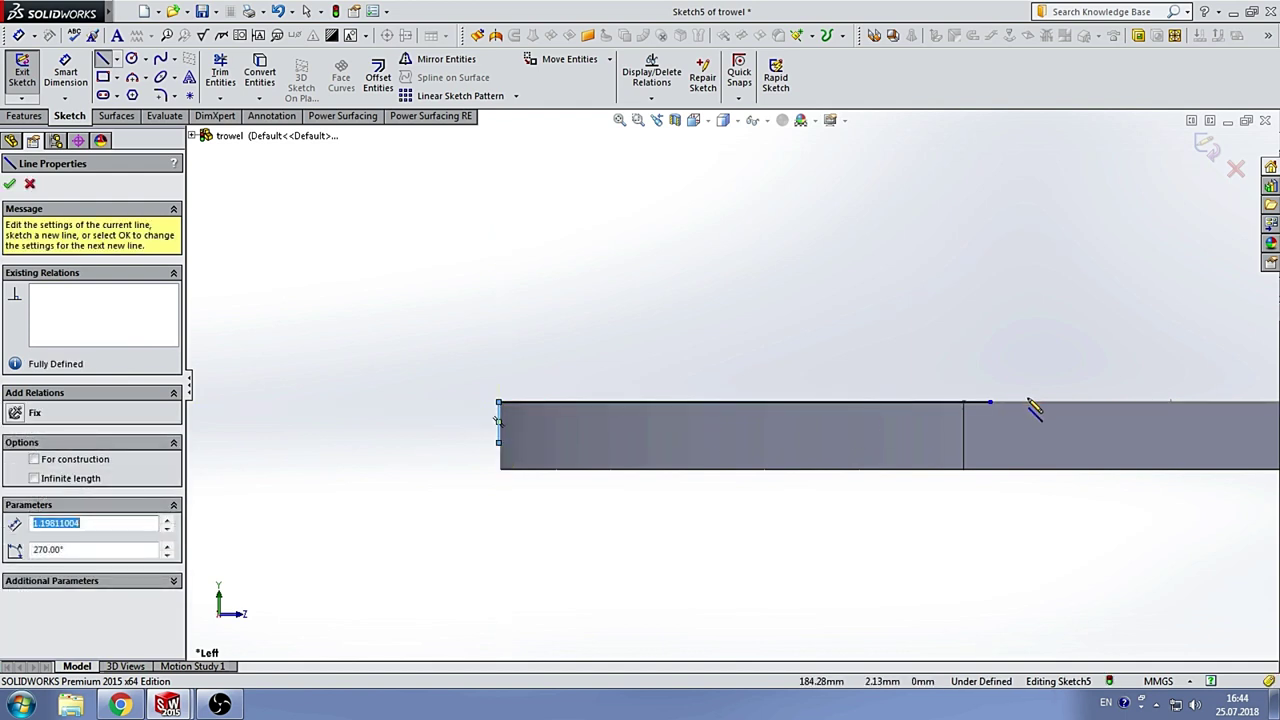
pyautogui.click(989, 403)
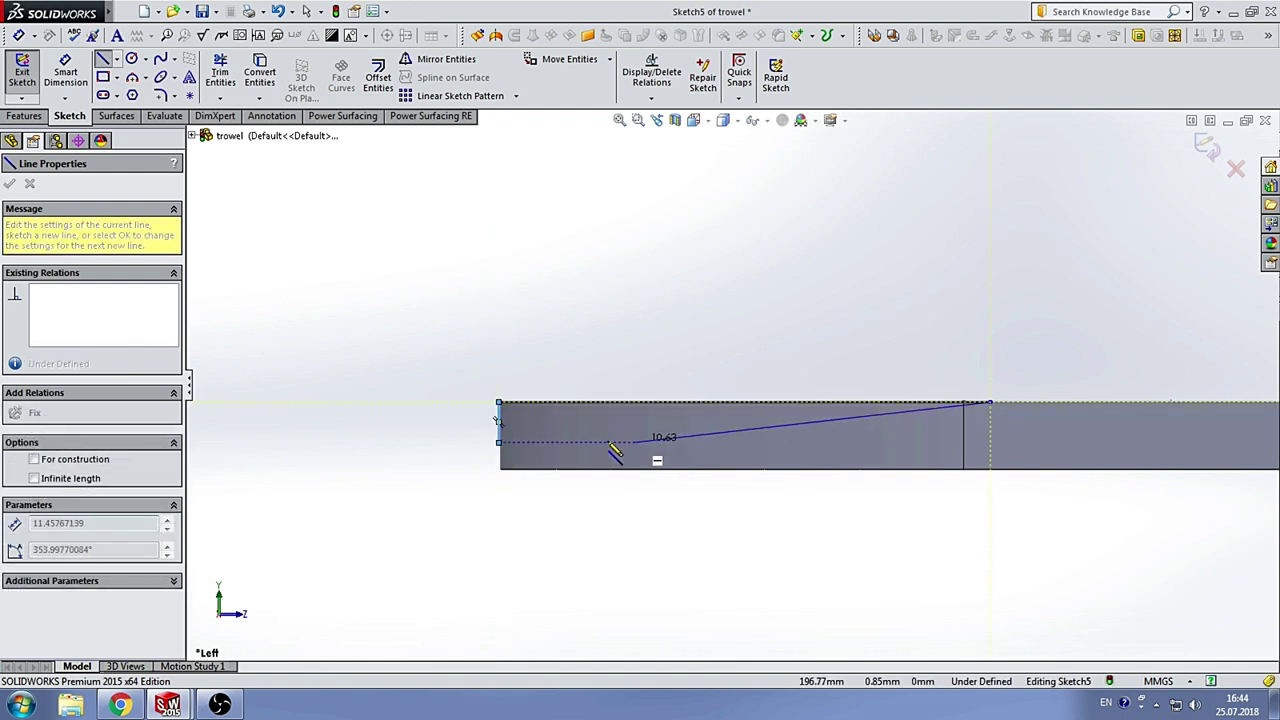
pyautogui.doubleClick(498, 440)
# Step: Dimension the line's left endpoint 1 mm above the bottom edge
pyautogui.click(66, 78)
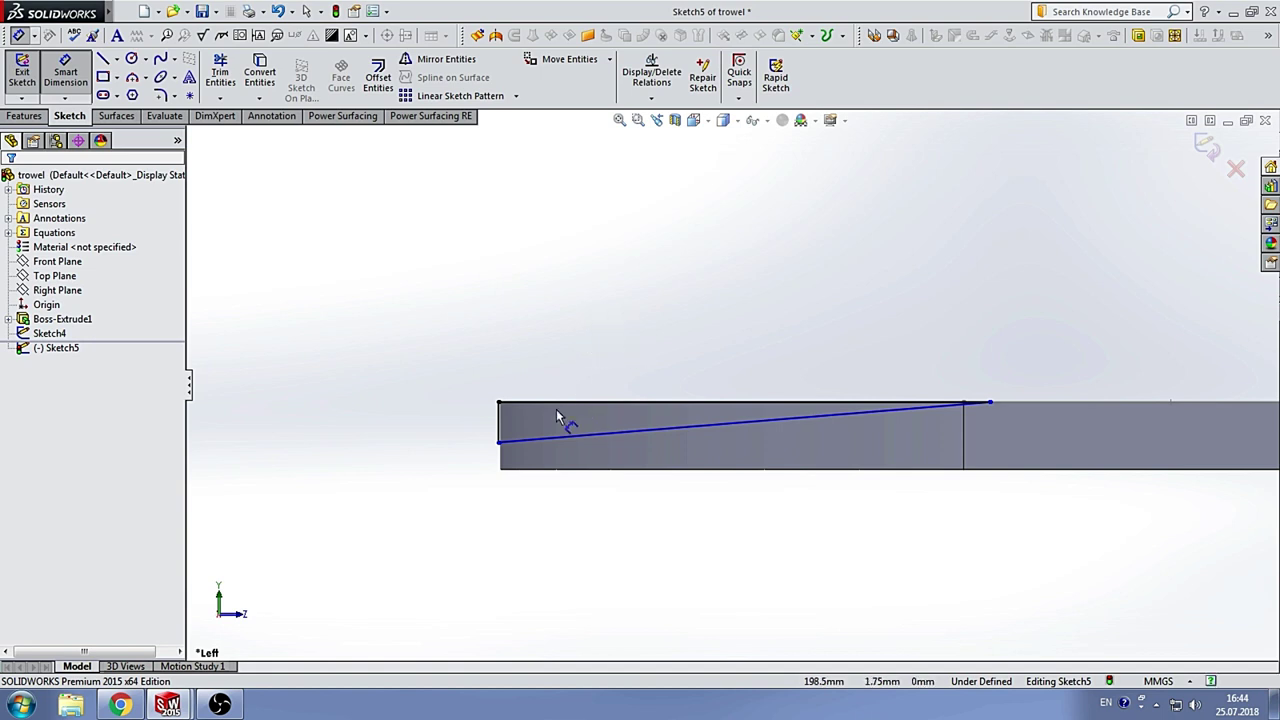
pyautogui.click(500, 442)
pyautogui.click(523, 469)
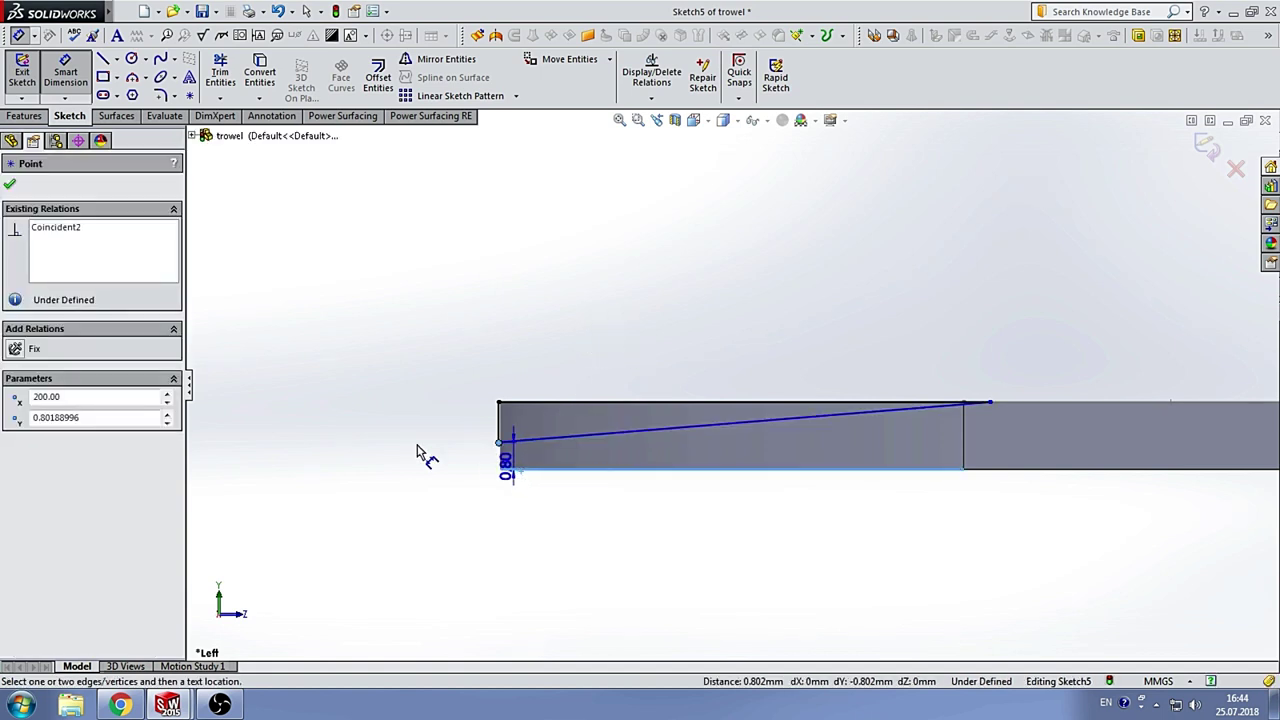
pyautogui.click(398, 447)
pyautogui.write('1')
pyautogui.press('Return')
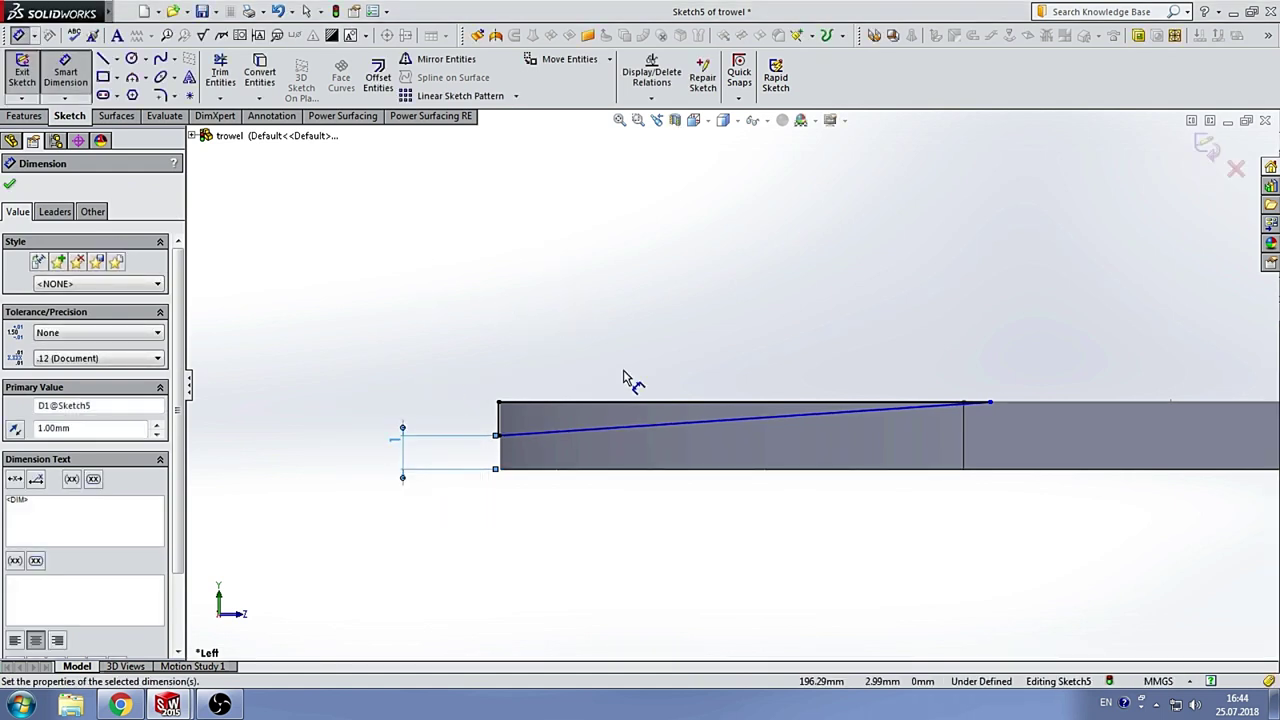
# Step: Set the line's slope to a 5° angle and exit Sketch5
pyautogui.click(614, 404)
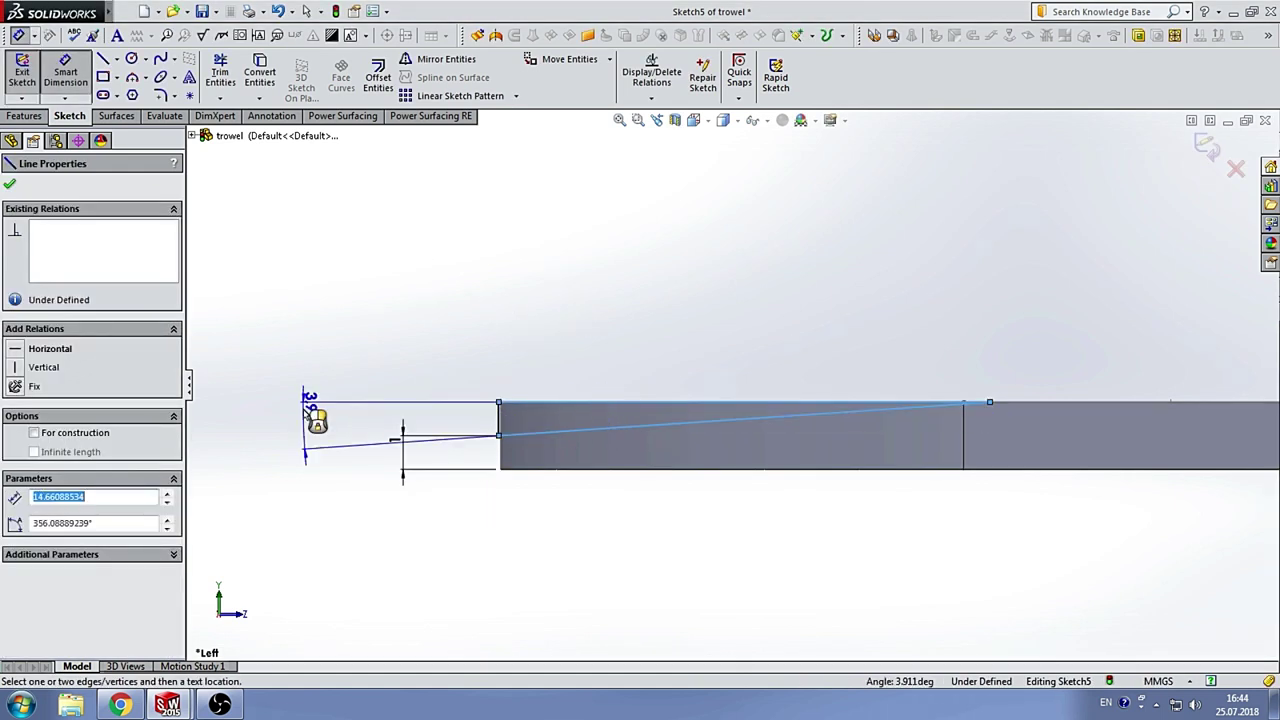
pyautogui.click(308, 412)
pyautogui.write('5')
pyautogui.press('Return')
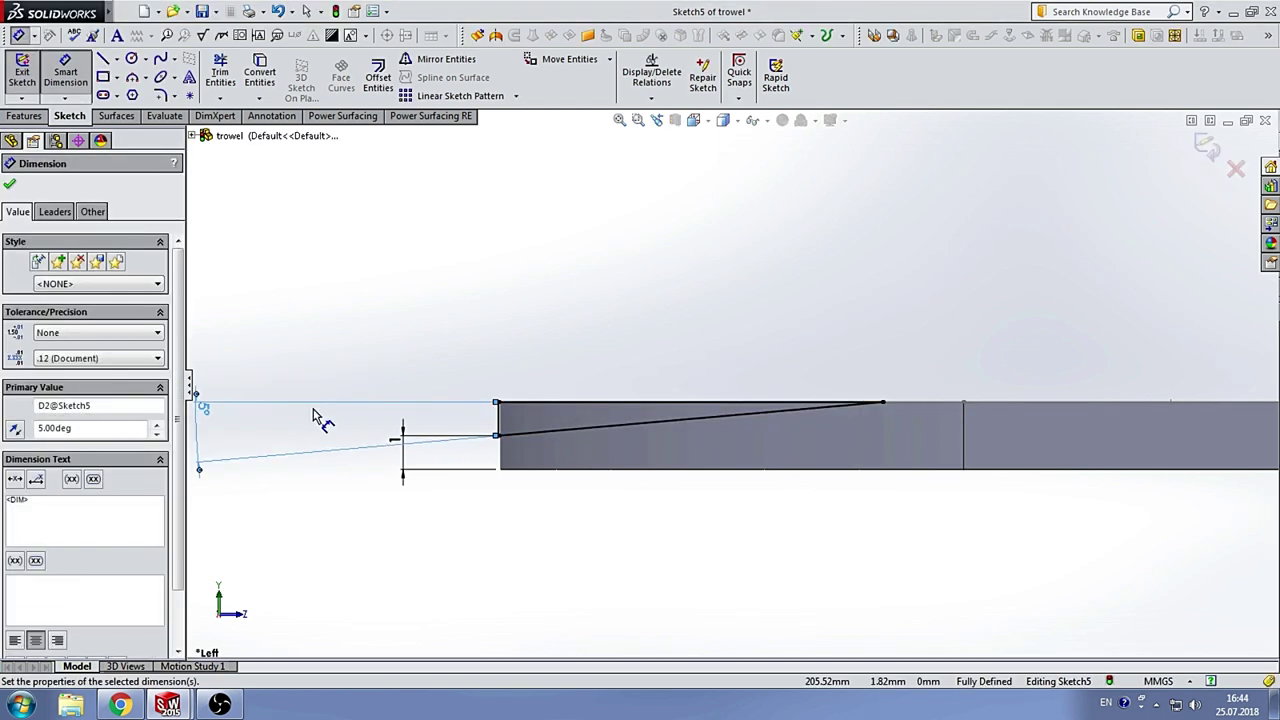
pyautogui.click(728, 350)
pyautogui.scroll(2, 705, 366)
pyautogui.scroll(2, 706, 374)
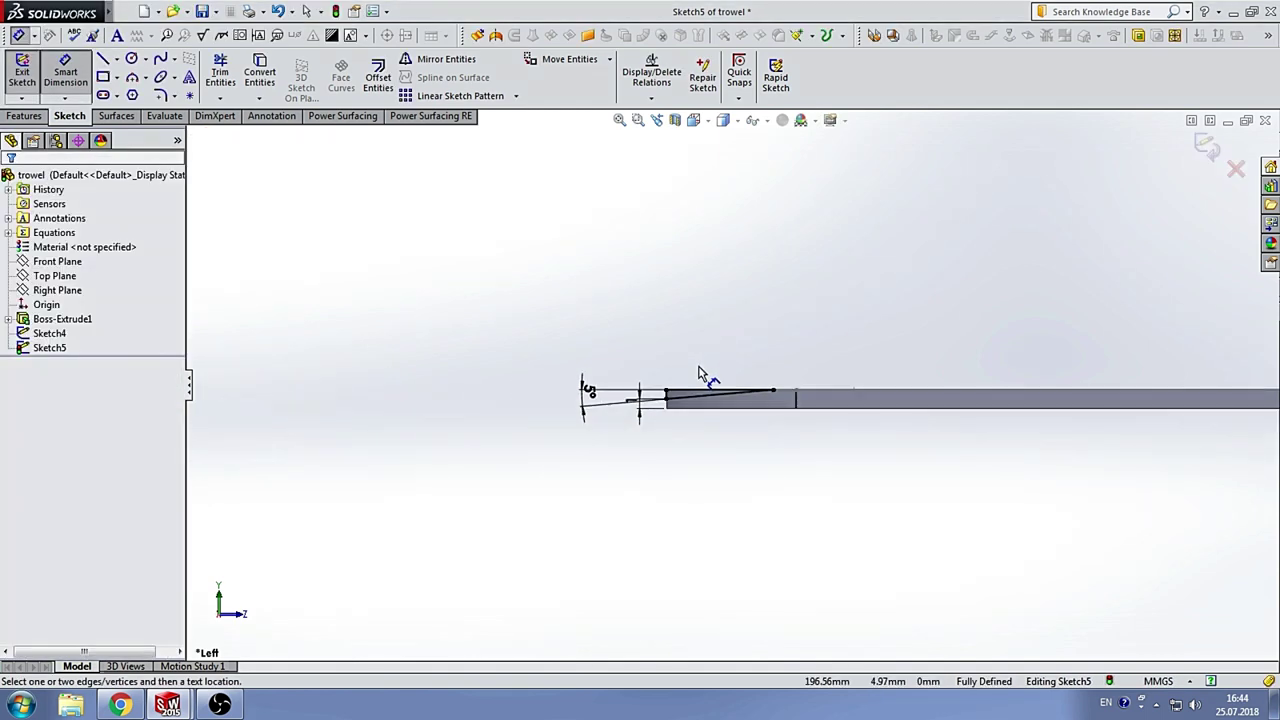
pyautogui.click(1208, 150)
# Step: Create a swept cut with Sketch5 as profile and Sketch4 as path
pyautogui.moveTo(794, 318); pyautogui.dragTo(714, 364, button='middle')
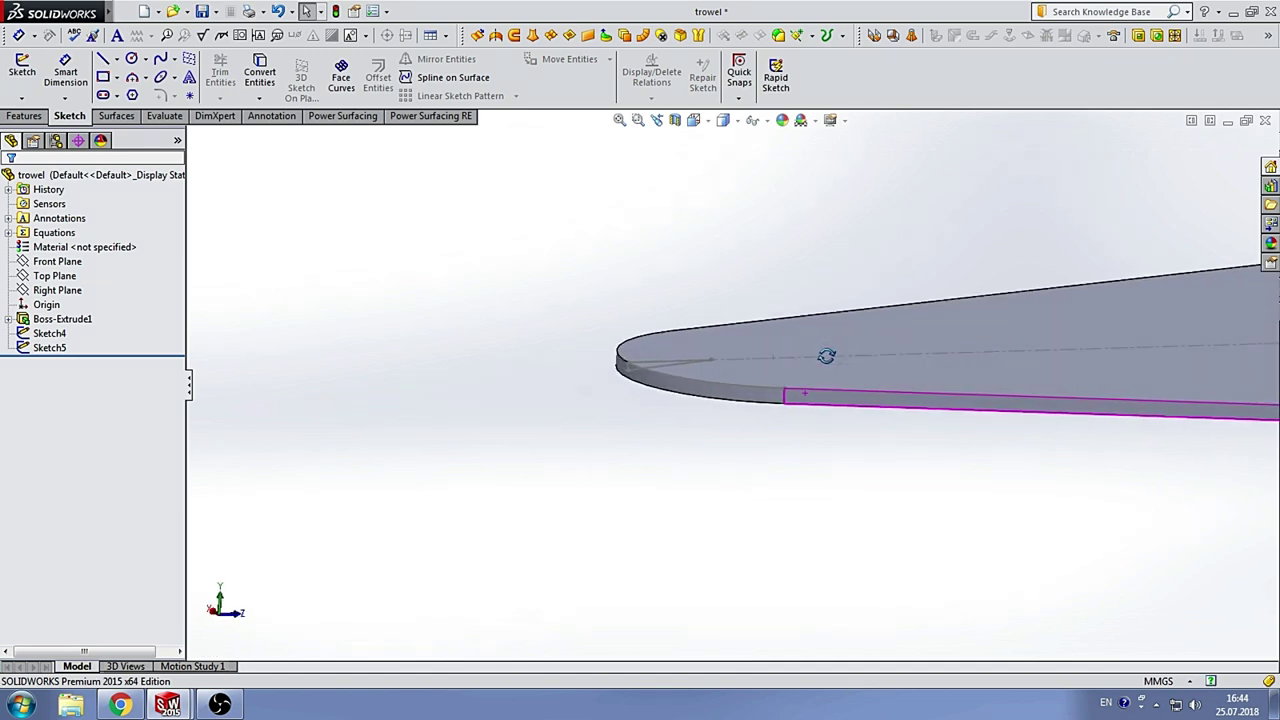
pyautogui.scroll(-3, 705, 353)
pyautogui.scroll(3, 725, 358)
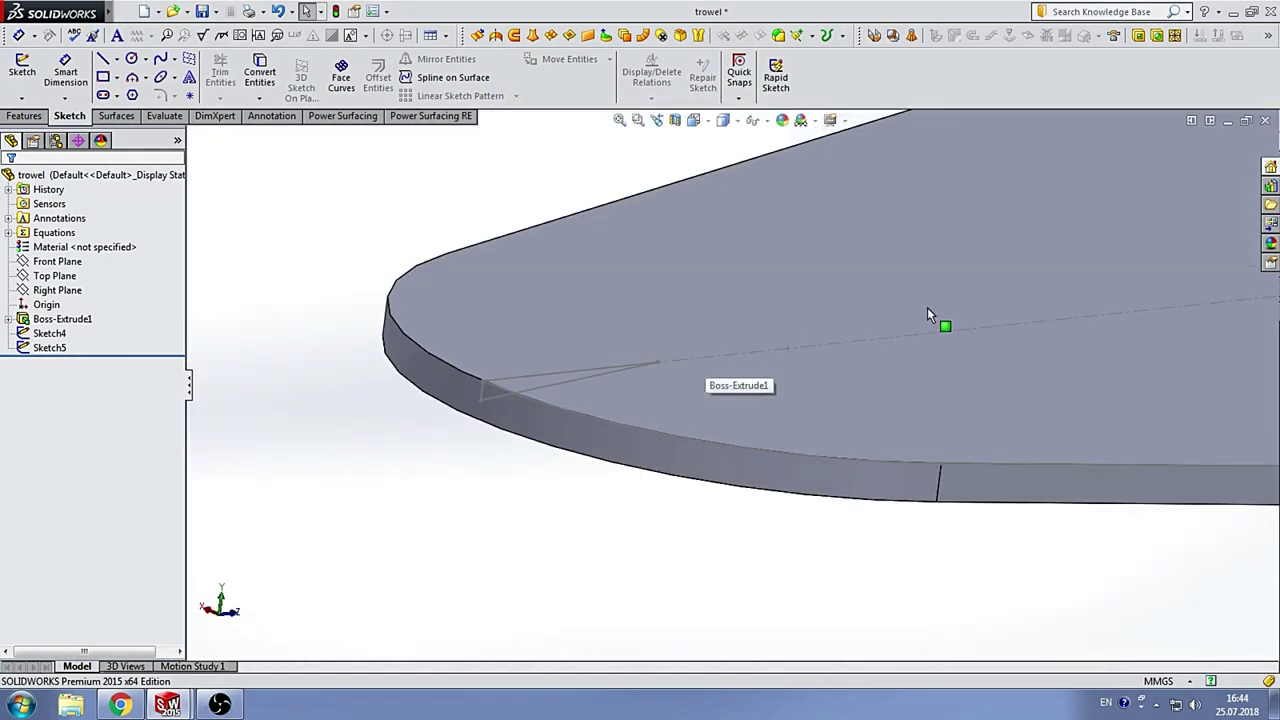
pyautogui.scroll(2, 927, 307)
pyautogui.scroll(-1, 957, 314)
pyautogui.scroll(-2, 720, 357)
pyautogui.scroll(2, 725, 358)
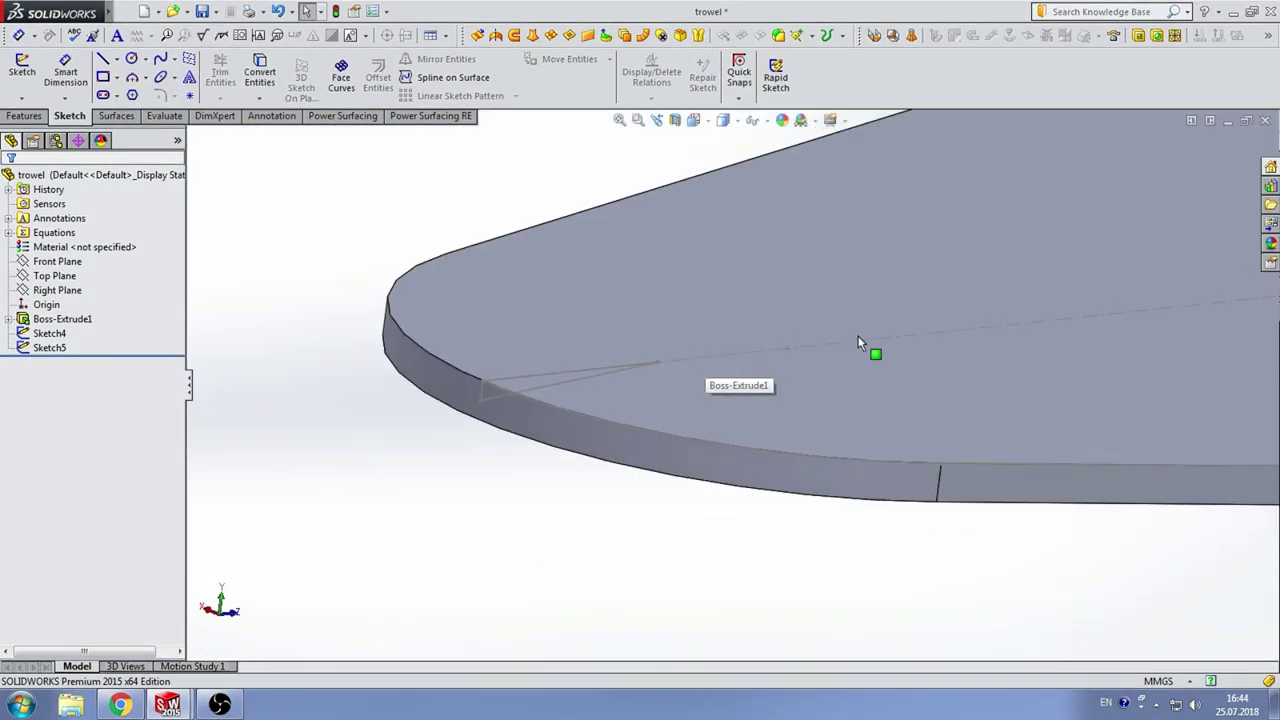
pyautogui.scroll(1, 900, 328)
pyautogui.scroll(2, 945, 313)
pyautogui.scroll(2, 1002, 307)
pyautogui.moveTo(897, 329)
pyautogui.mouseDown(button='middle')
pyautogui.moveTo(937, 363)
pyautogui.moveTo(885, 325)
pyautogui.moveTo(646, 445)
pyautogui.mouseUp(button='middle')
pyautogui.scroll(-3, 602, 464)
pyautogui.scroll(-1, 691, 458)
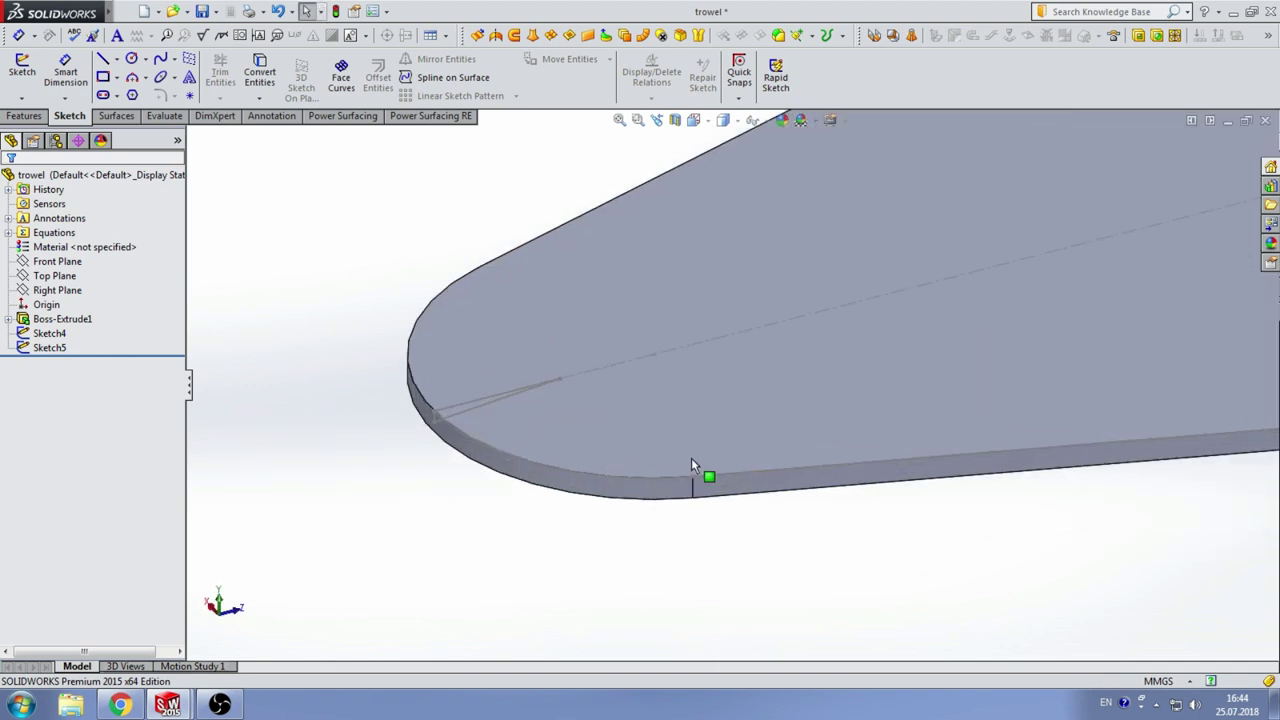
pyautogui.click(21, 117)
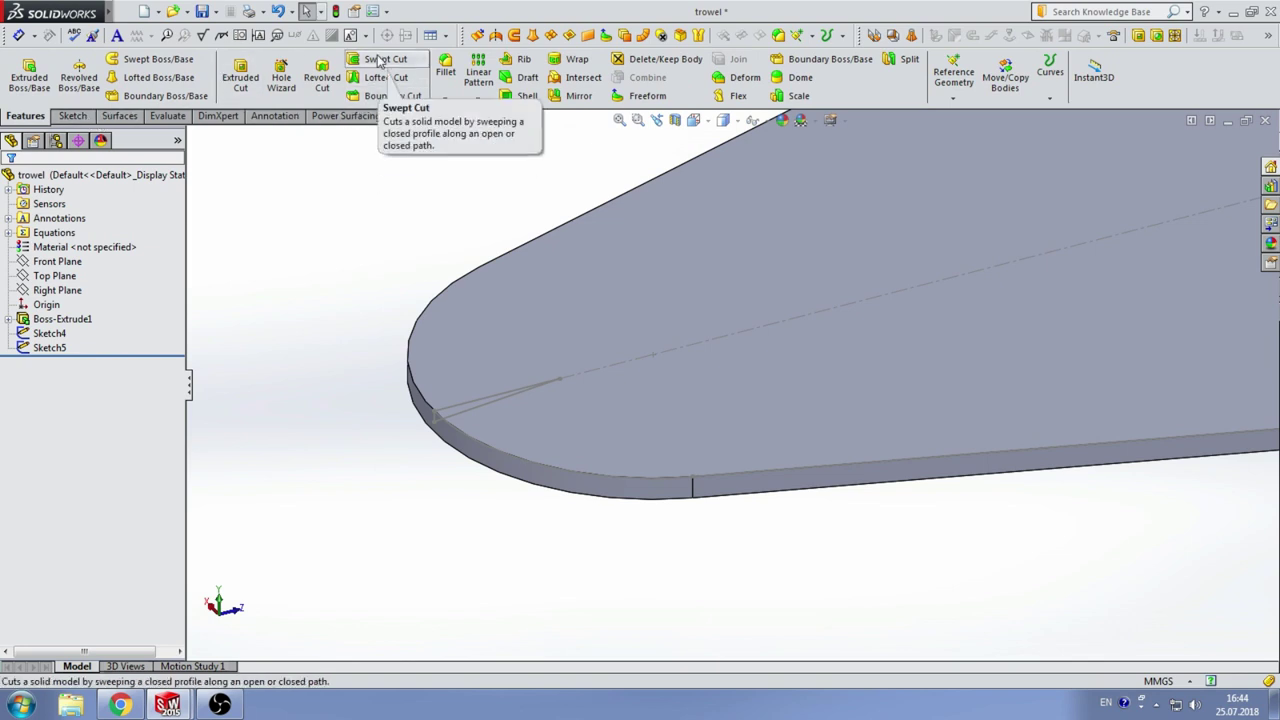
pyautogui.click(378, 59)
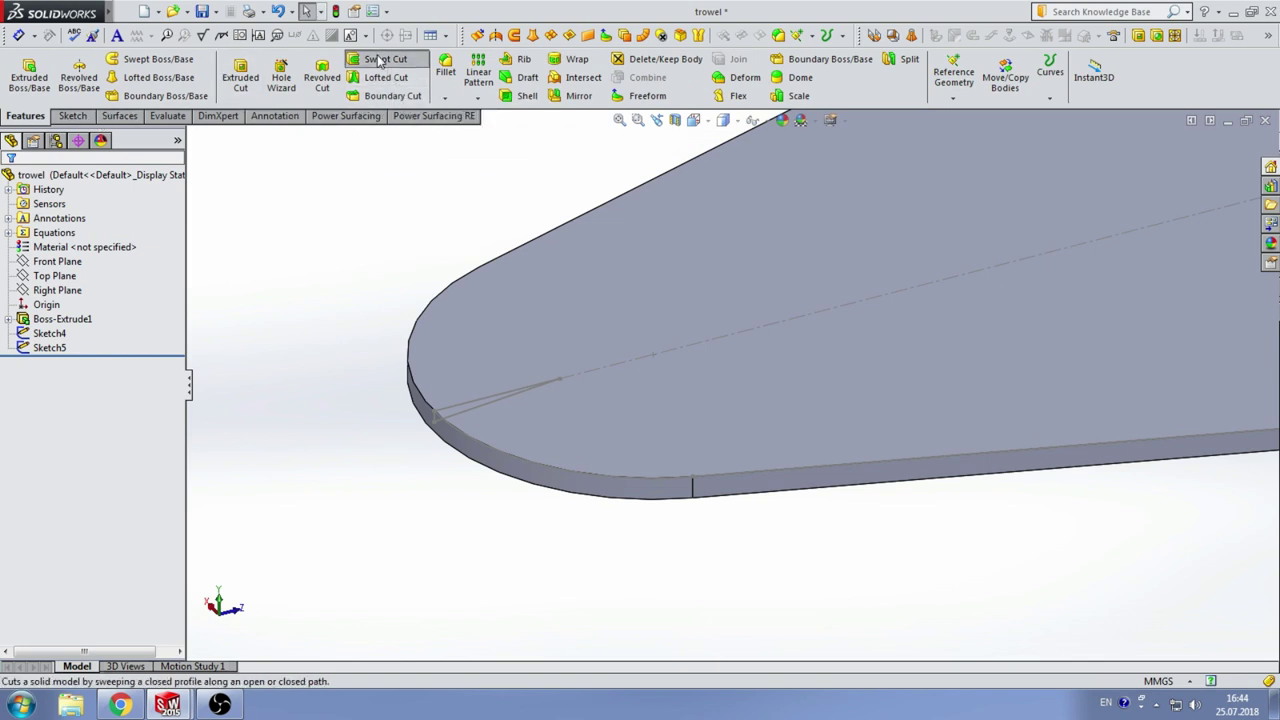
pyautogui.click(464, 410)
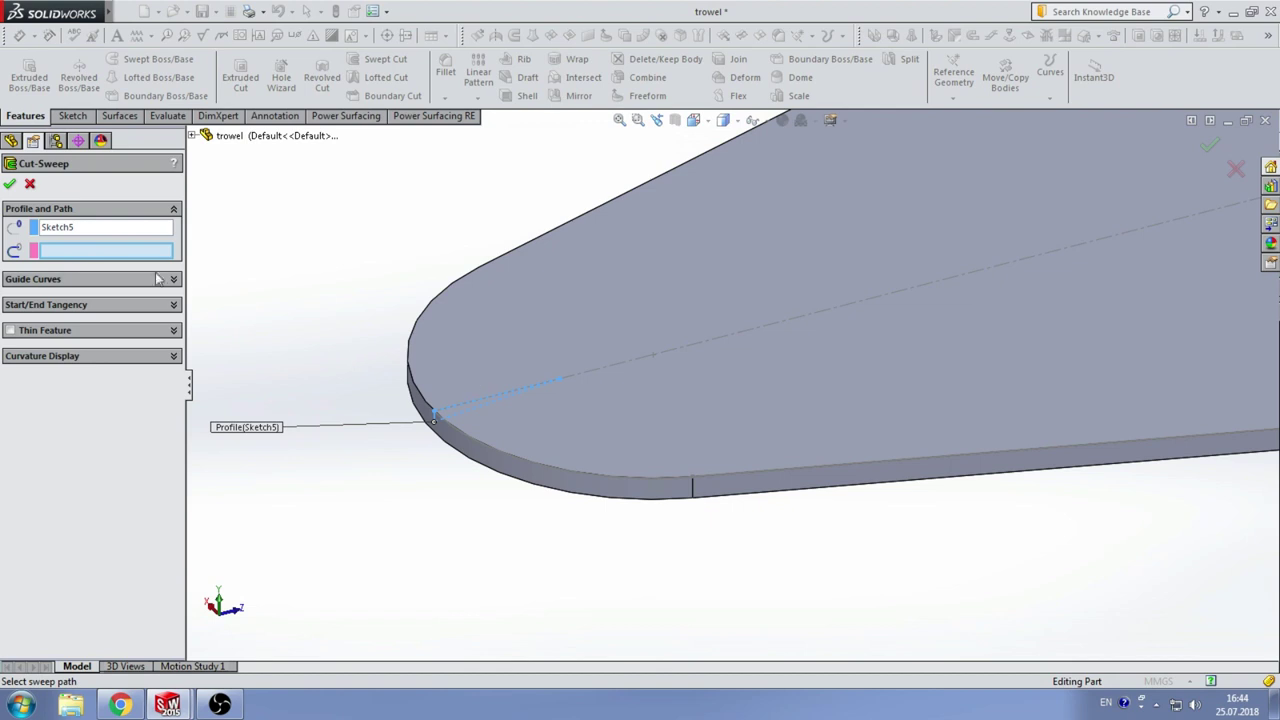
pyautogui.click(514, 456)
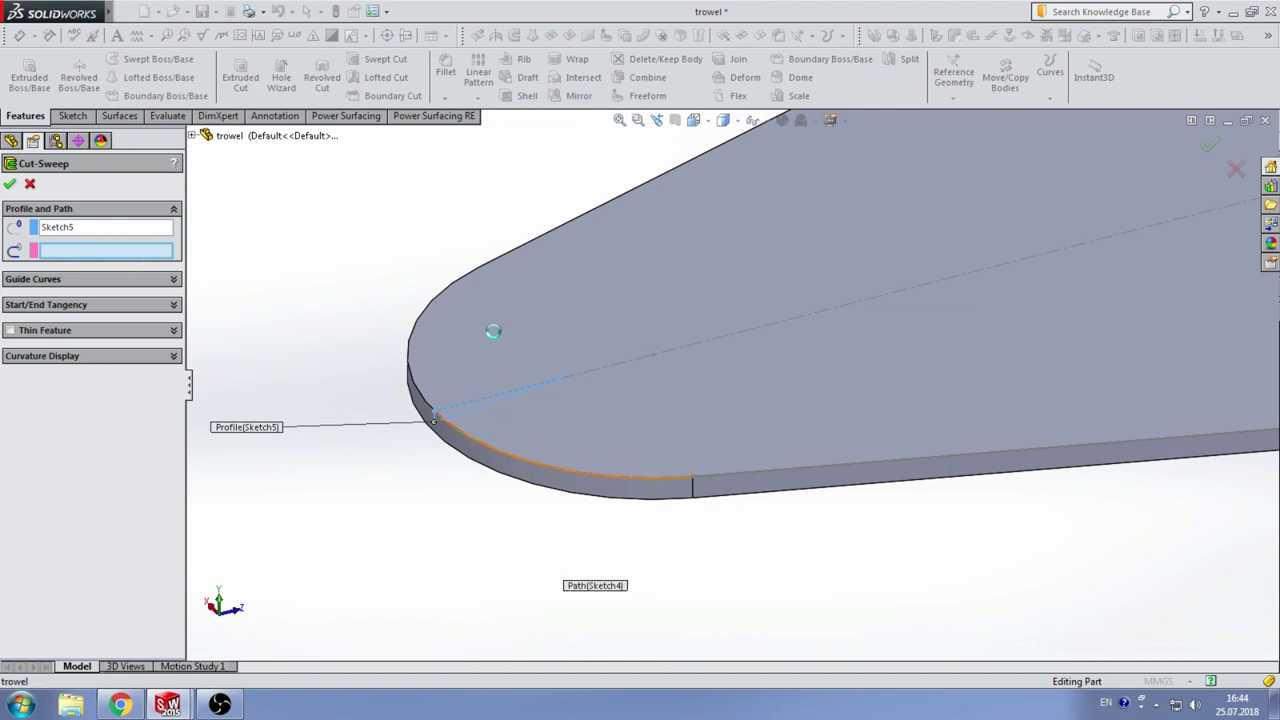
# Step: Fit and orbit the trowel to inspect the bevelled edge
pyautogui.scroll(5, 676, 401)
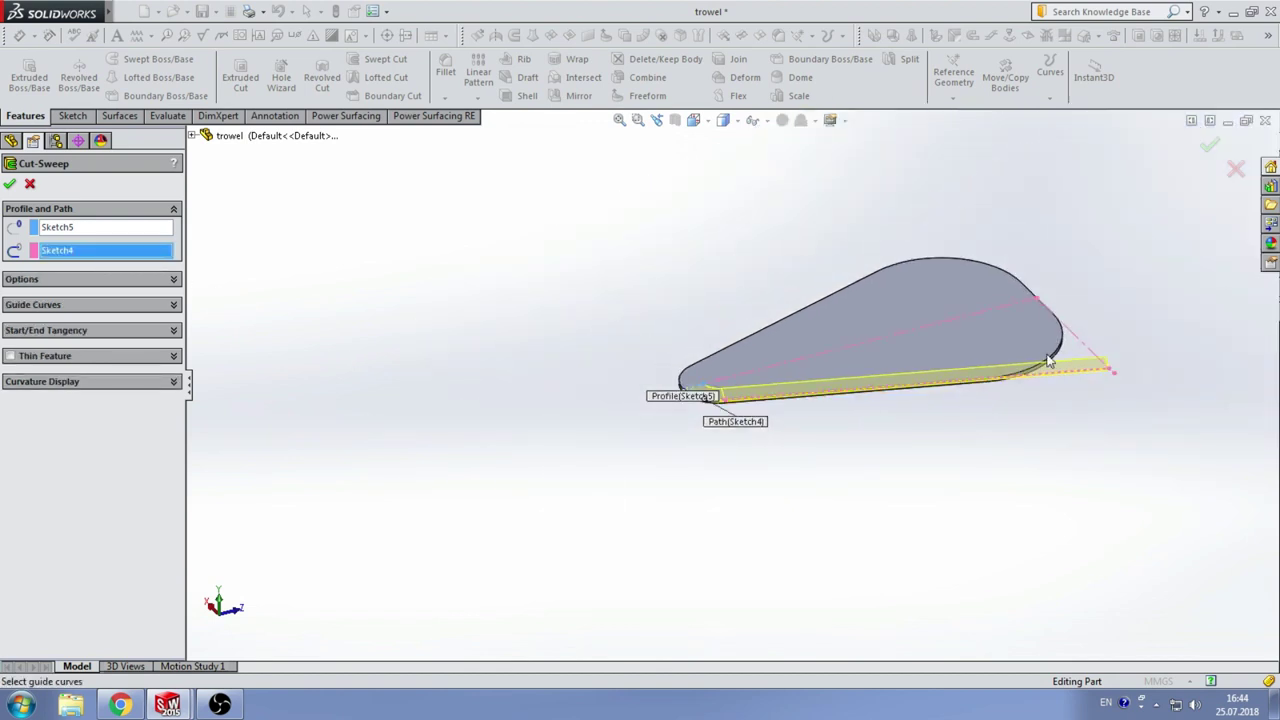
pyautogui.press('f')
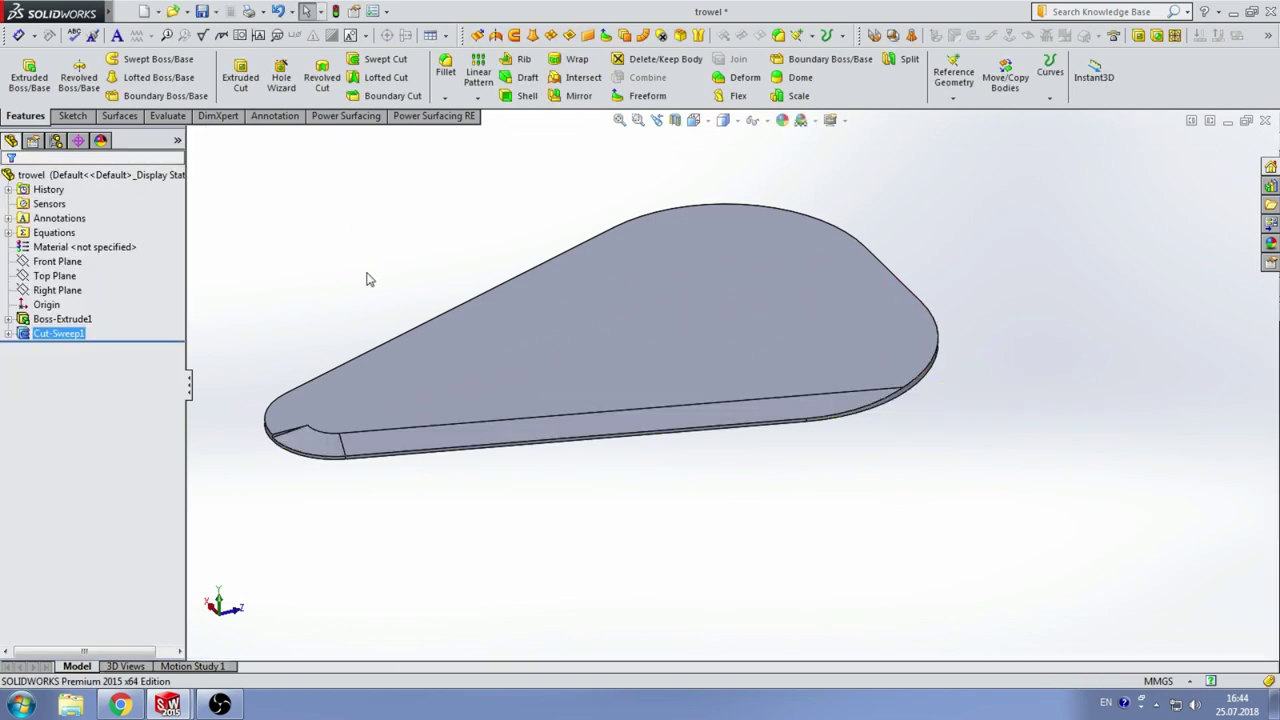
pyautogui.scroll(3, 517, 374)
pyautogui.moveTo(517, 374); pyautogui.dragTo(698, 400, button='middle')
pyautogui.scroll(-5, 698, 400)
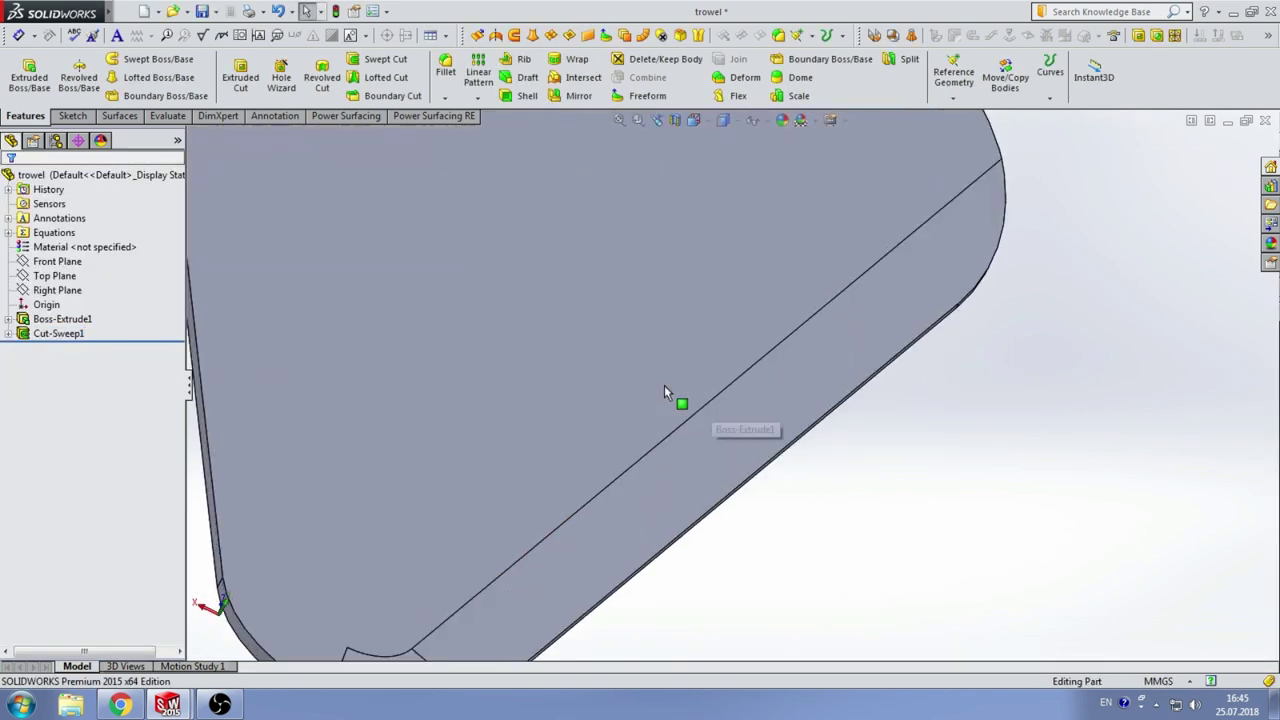
pyautogui.scroll(3, 664, 385)
pyautogui.moveTo(596, 338); pyautogui.dragTo(400, 320, button='middle')
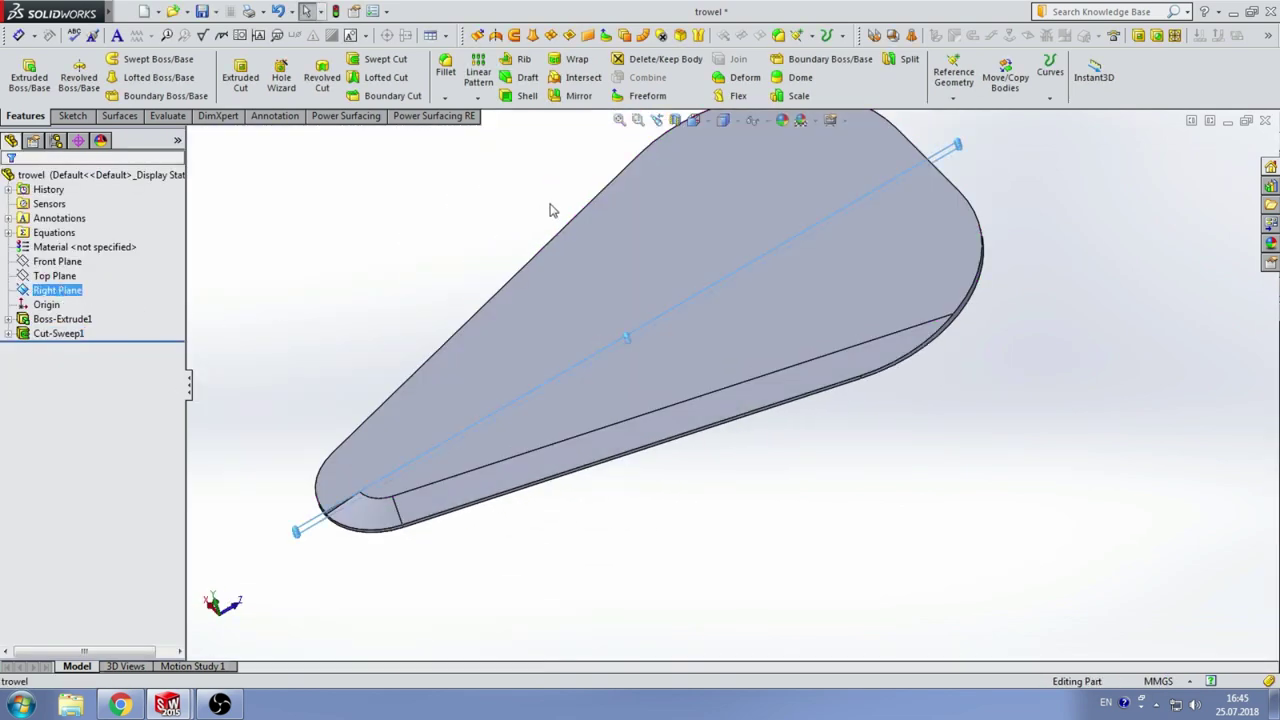
# Step: Mirror Cut-Sweep1 about the Right Plane and orbit to check both bevelled sides
pyautogui.click(570, 95)
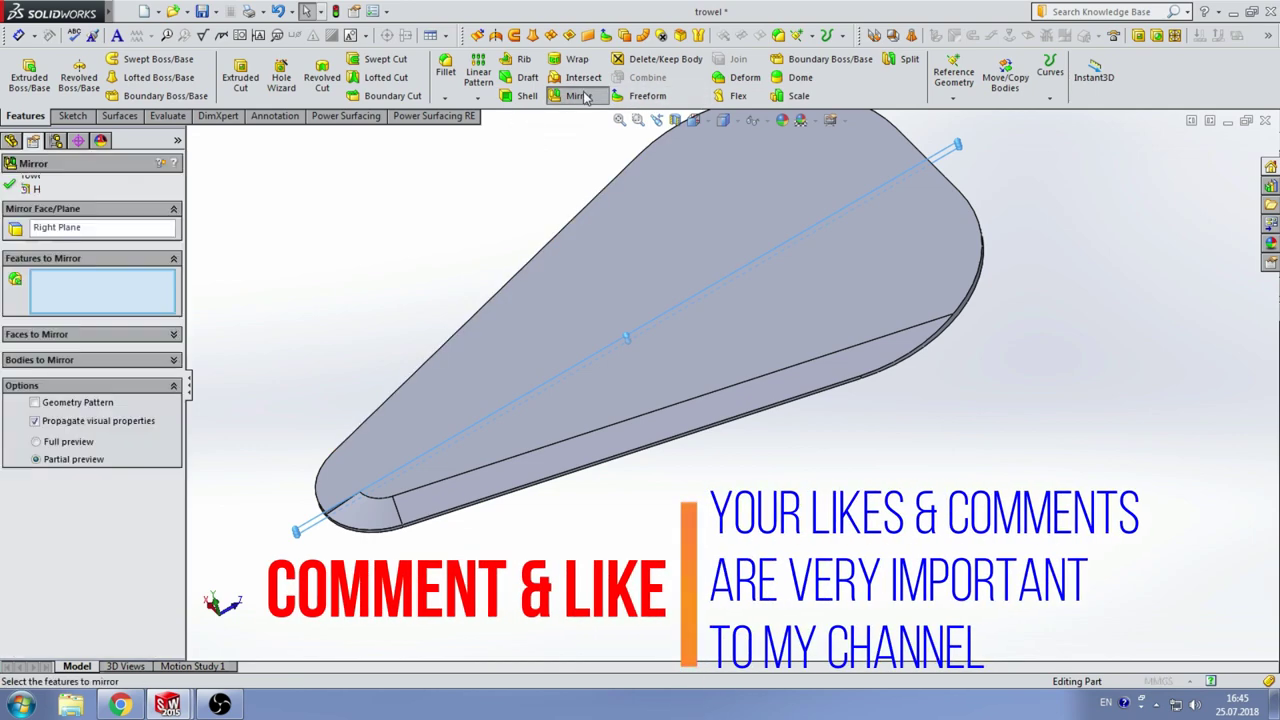
pyautogui.click(440, 512)
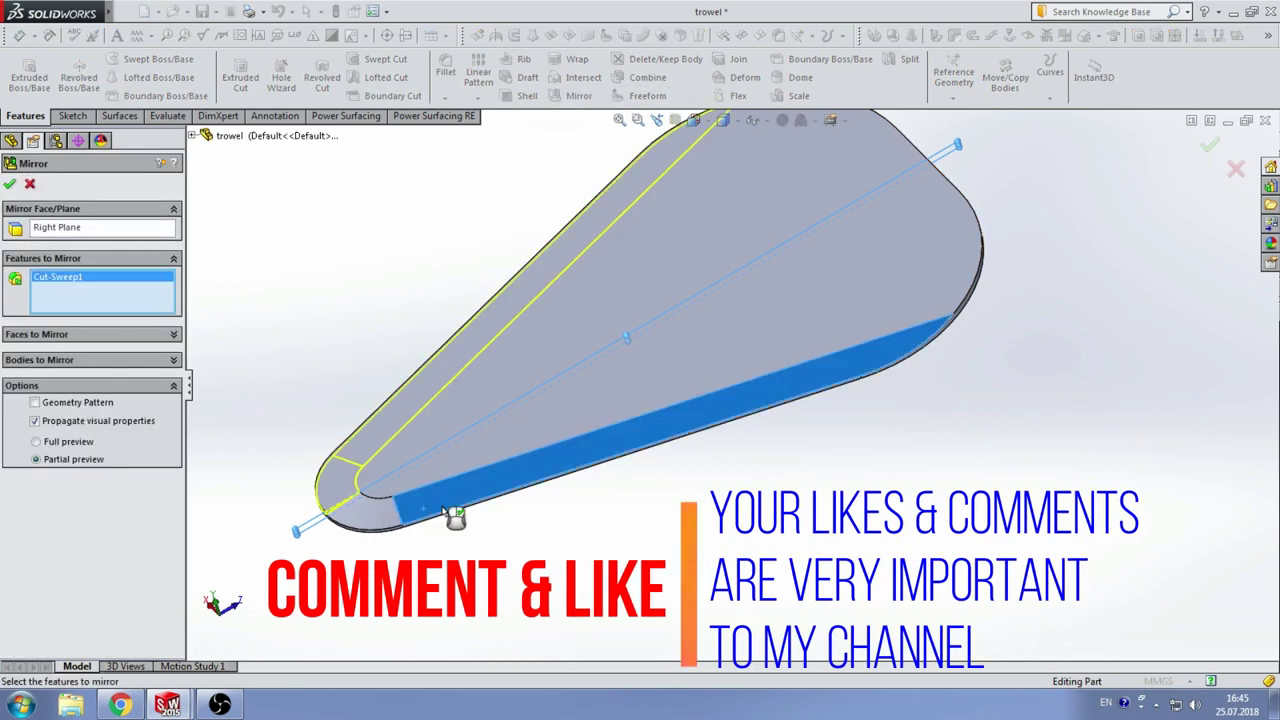
pyautogui.press('Return')
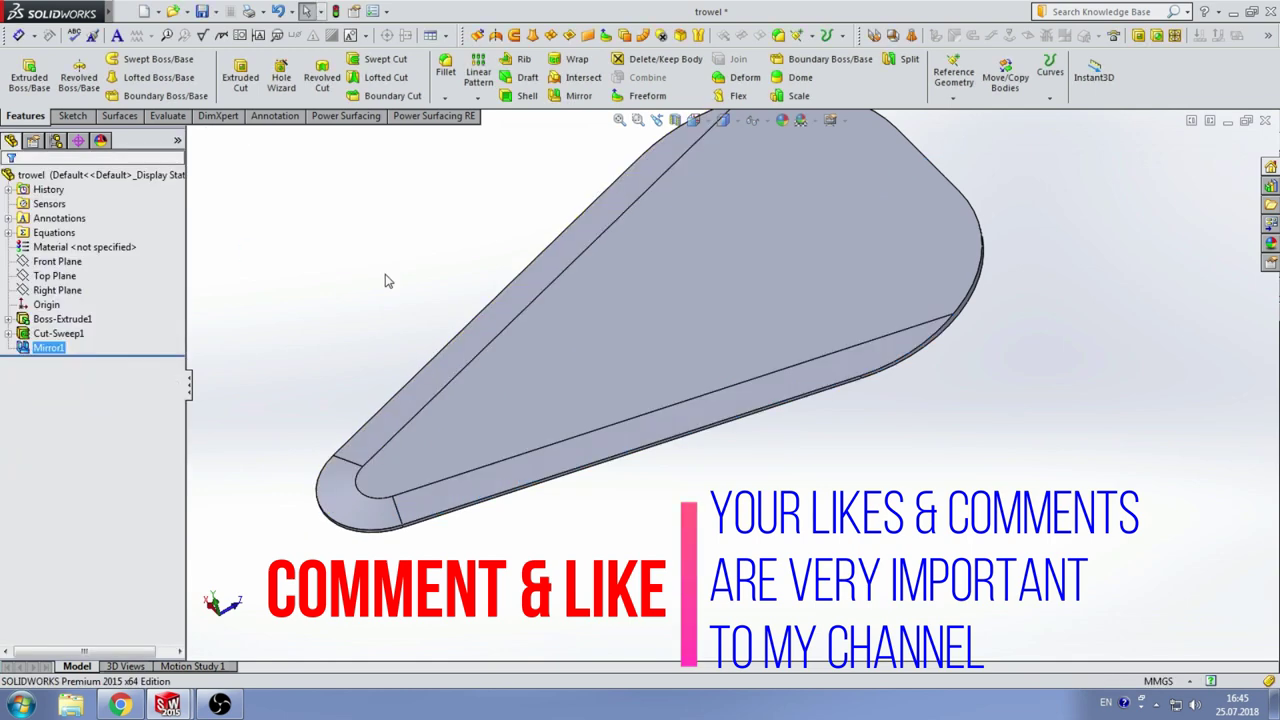
pyautogui.moveTo(386, 280)
pyautogui.mouseDown(button='middle')
pyautogui.moveTo(611, 339)
pyautogui.moveTo(608, 277)
pyautogui.moveTo(457, 280)
pyautogui.mouseUp(button='middle')
pyautogui.scroll(-3, 457, 280)
pyautogui.scroll(1, 617, 405)
pyautogui.moveTo(617, 405)
pyautogui.mouseDown(button='middle')
pyautogui.moveTo(486, 334)
pyautogui.moveTo(569, 366)
pyautogui.mouseUp(button='middle')
pyautogui.click(55, 290)
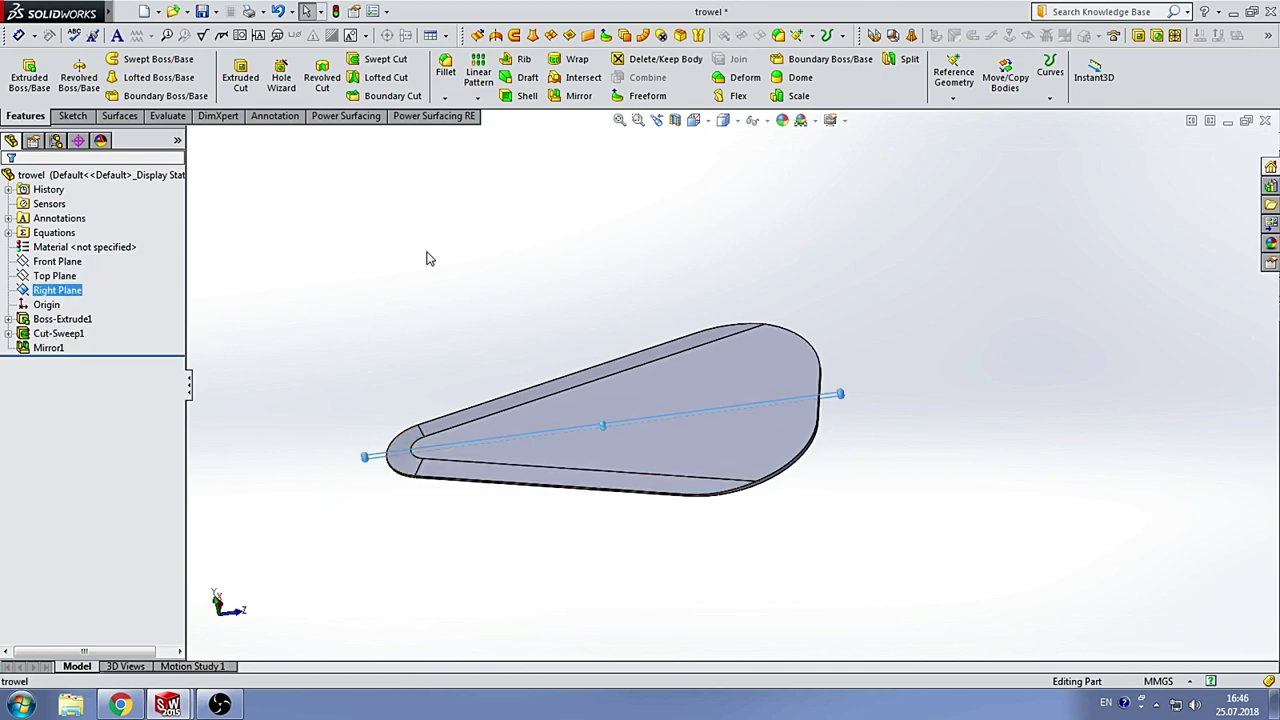
# Step: Start Sketch6 on the Right Plane, viewed from the Left
pyautogui.click(70, 116)
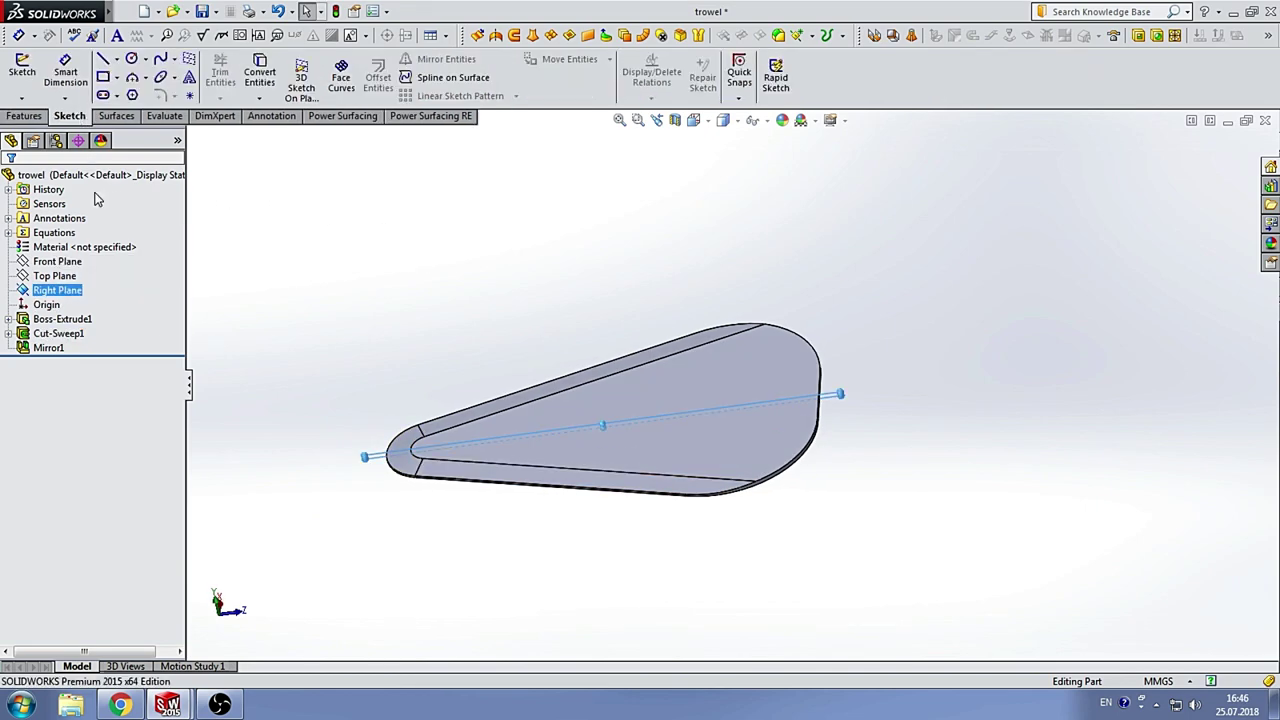
pyautogui.click(22, 70)
pyautogui.click(731, 124)
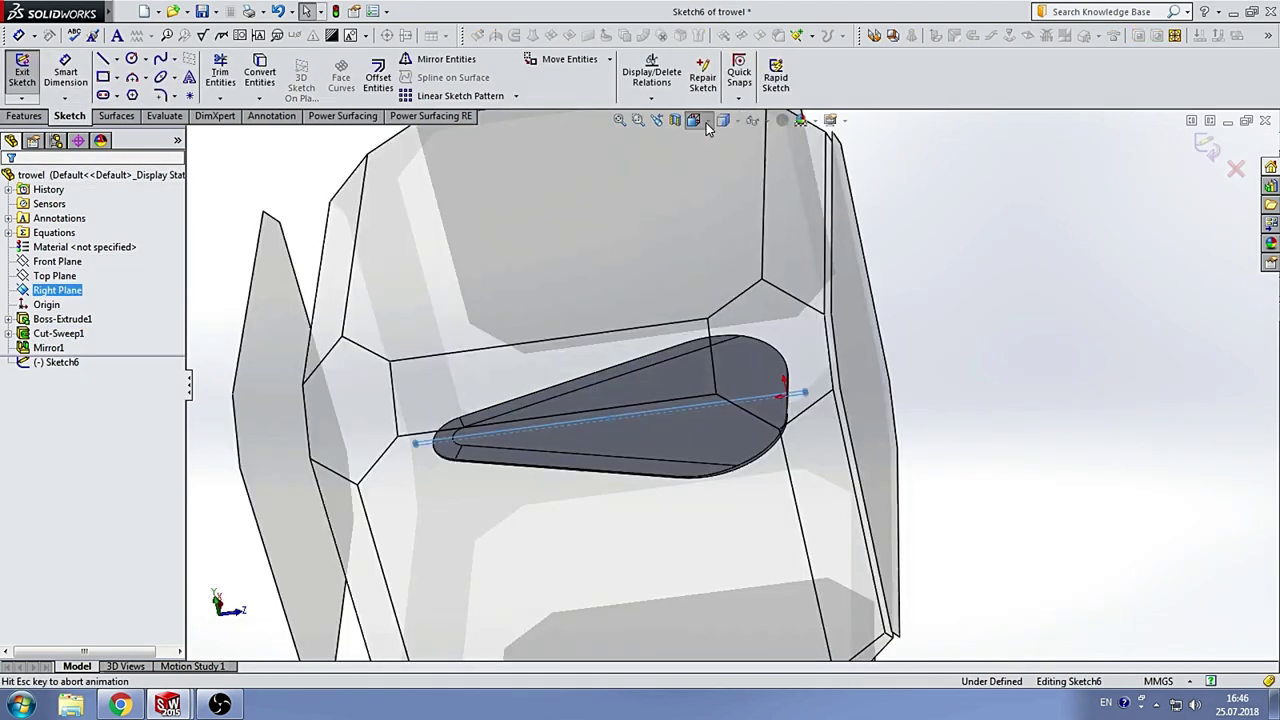
pyautogui.click(736, 419)
pyautogui.scroll(-3, 886, 320)
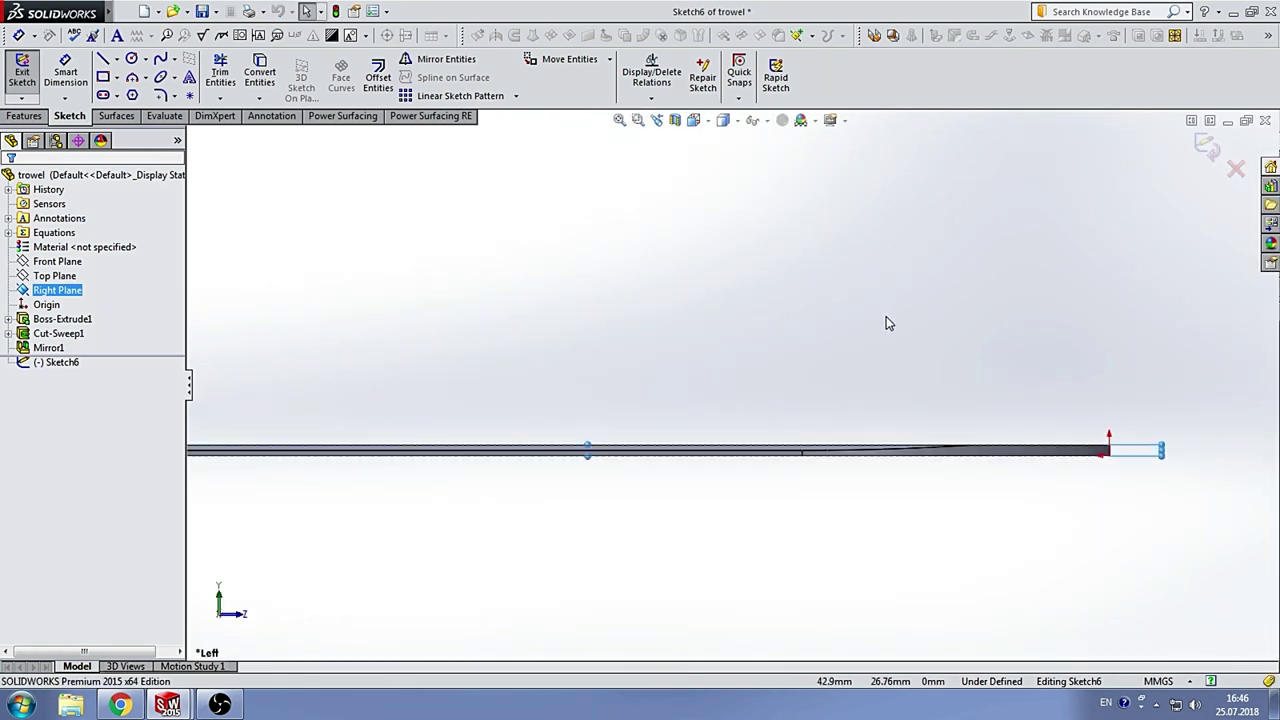
pyautogui.scroll(3, 826, 376)
pyautogui.scroll(-2, 1037, 357)
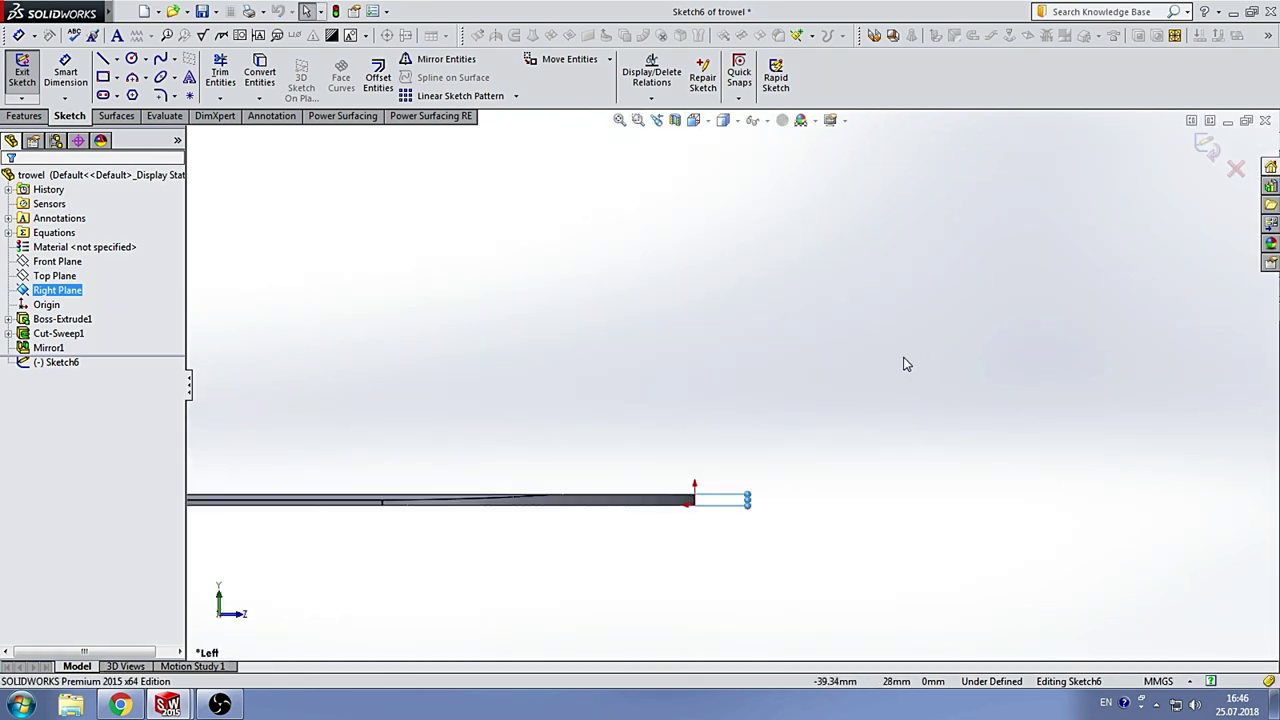
pyautogui.scroll(2, 903, 362)
pyautogui.scroll(-2, 510, 435)
pyautogui.scroll(3, 990, 397)
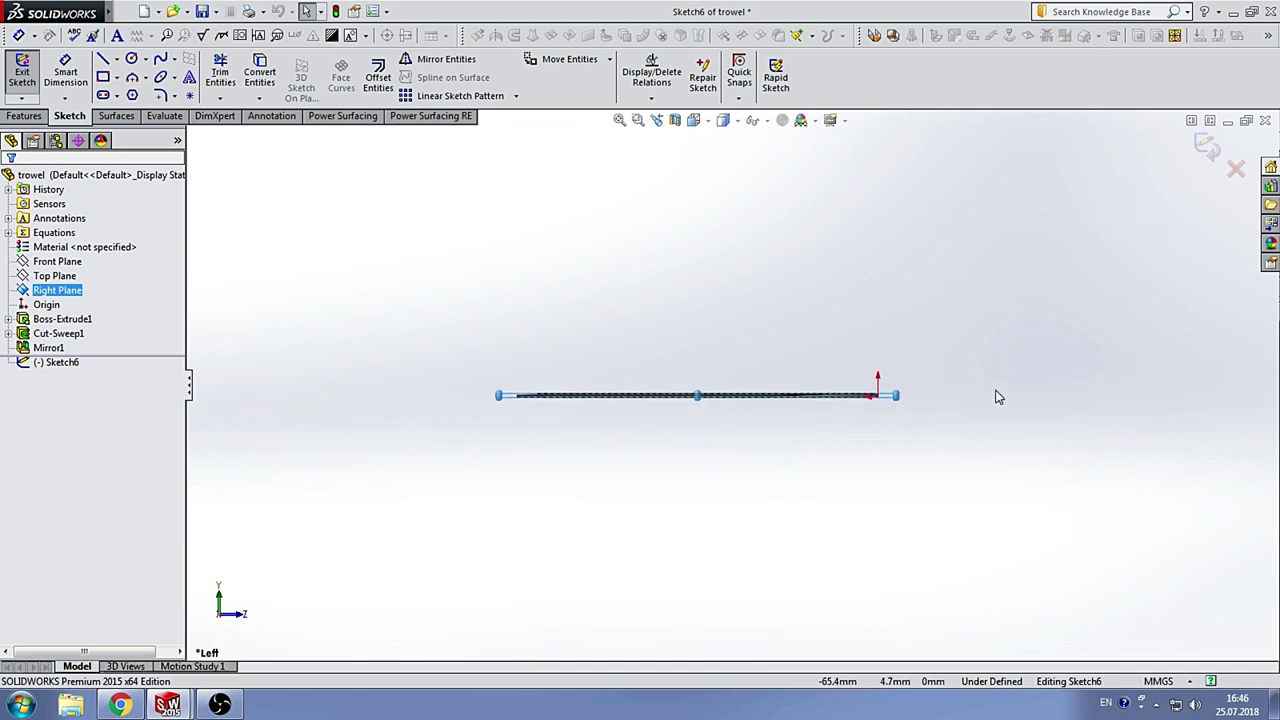
pyautogui.scroll(-1, 840, 345)
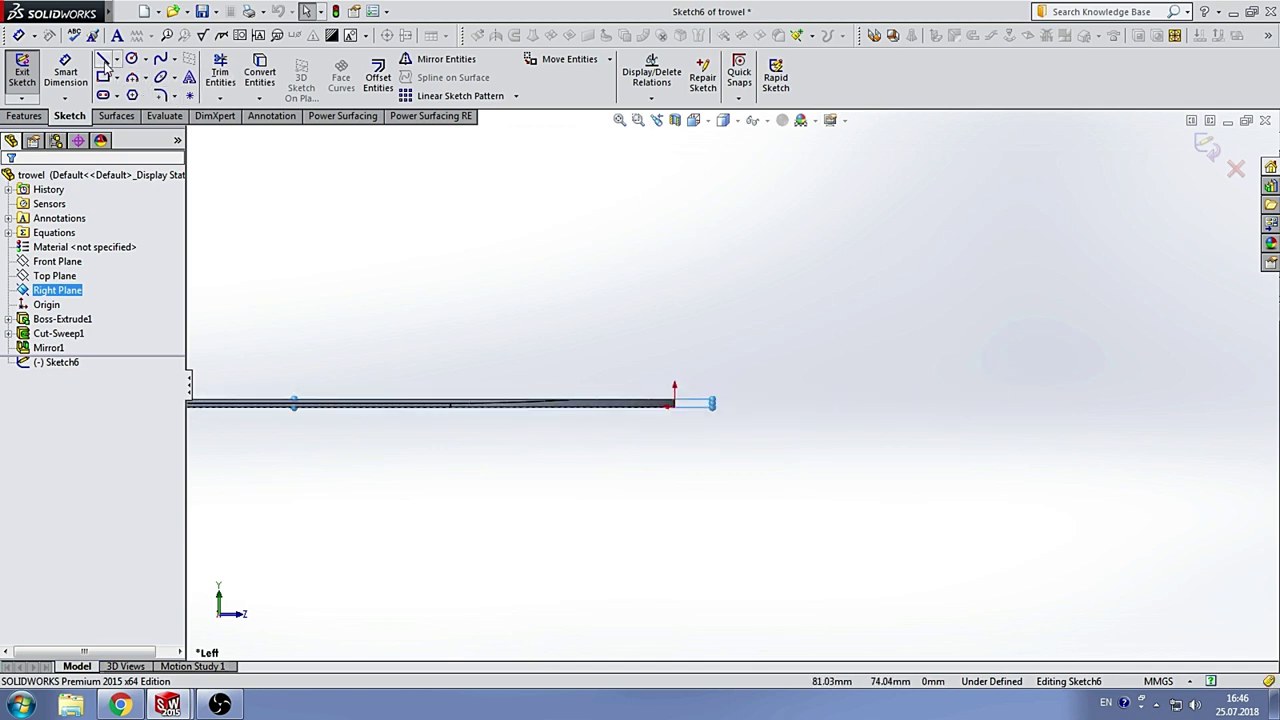
# Step: Draw the steep line, short horizontal line and long rising line at the blade end
pyautogui.click(104, 61)
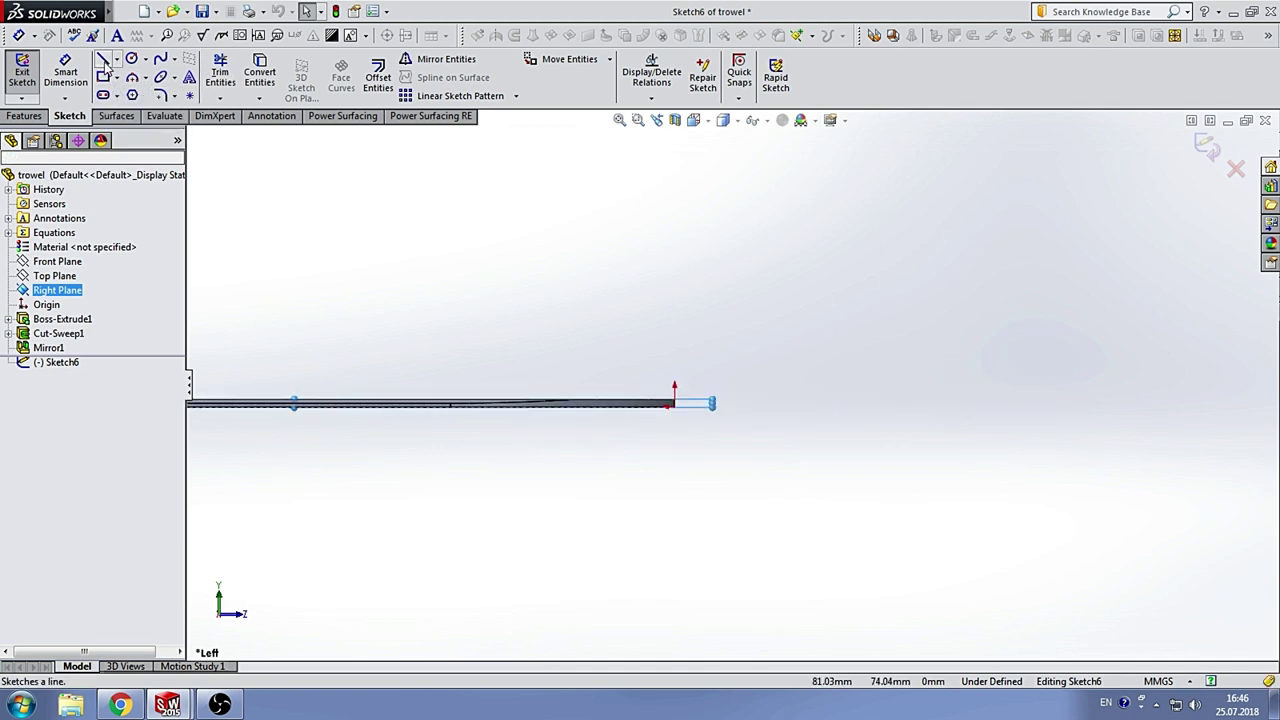
pyautogui.scroll(-2, 732, 280)
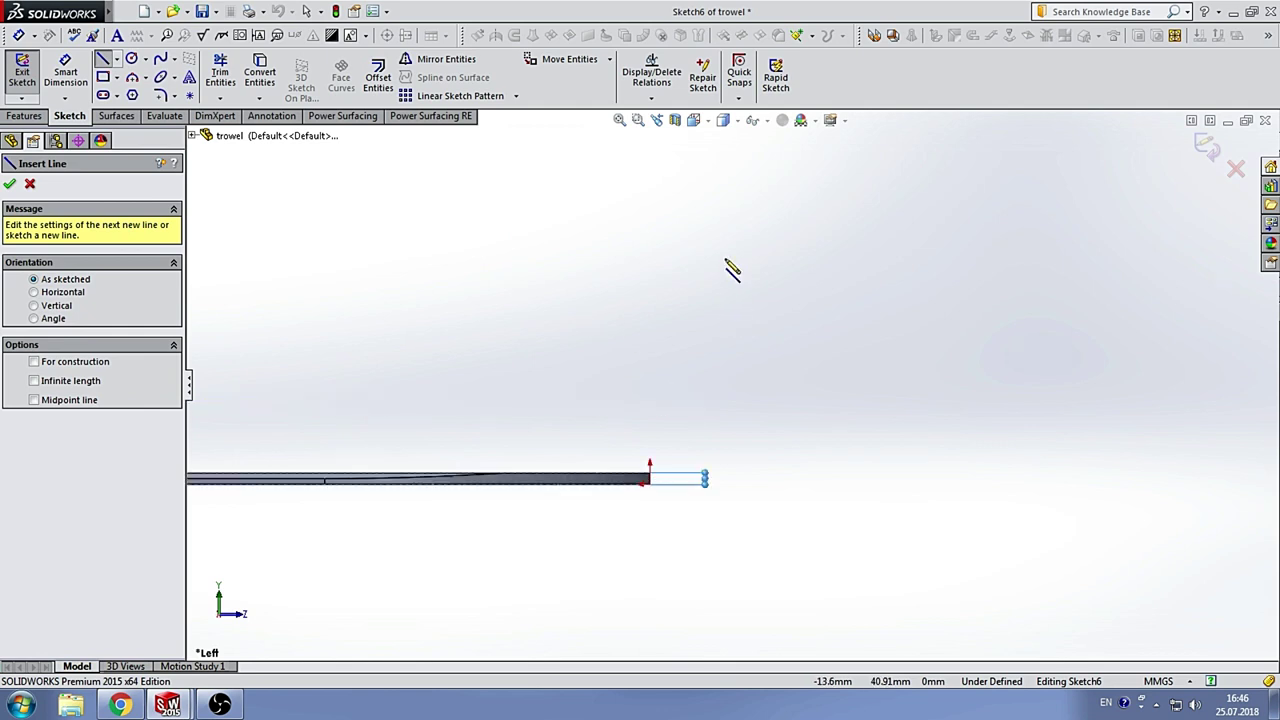
pyautogui.click(667, 229)
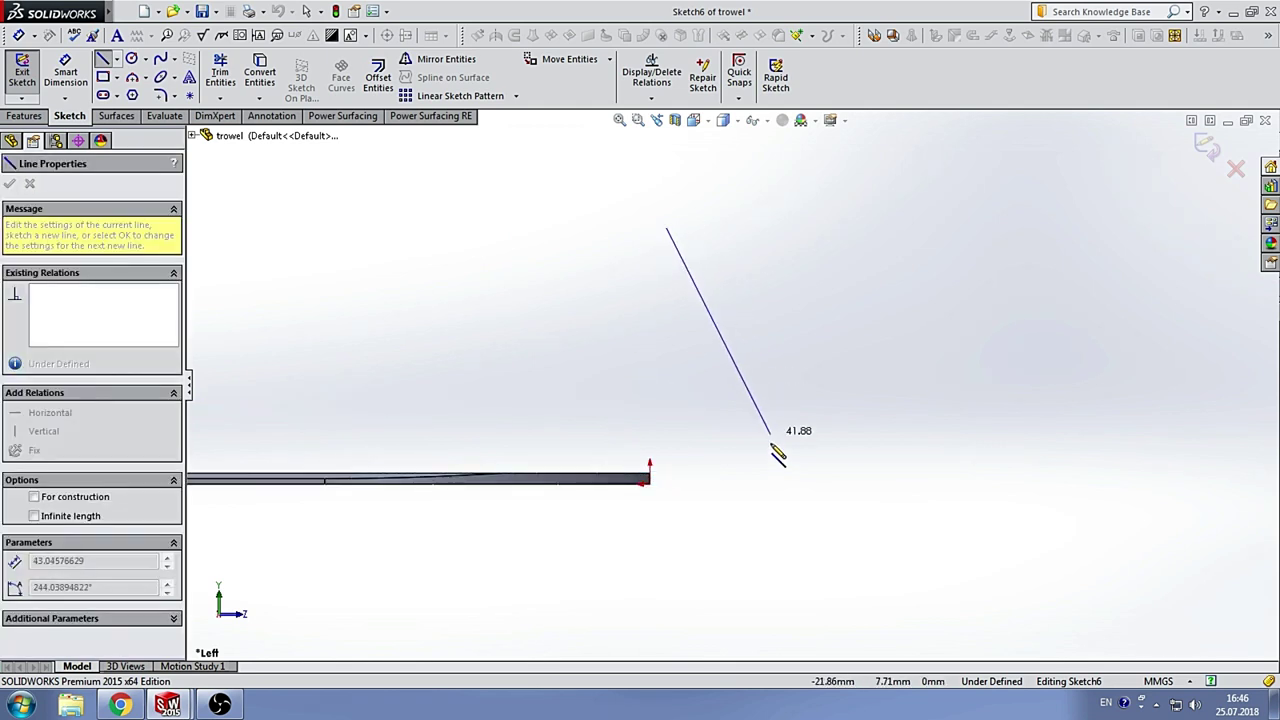
pyautogui.click(772, 460)
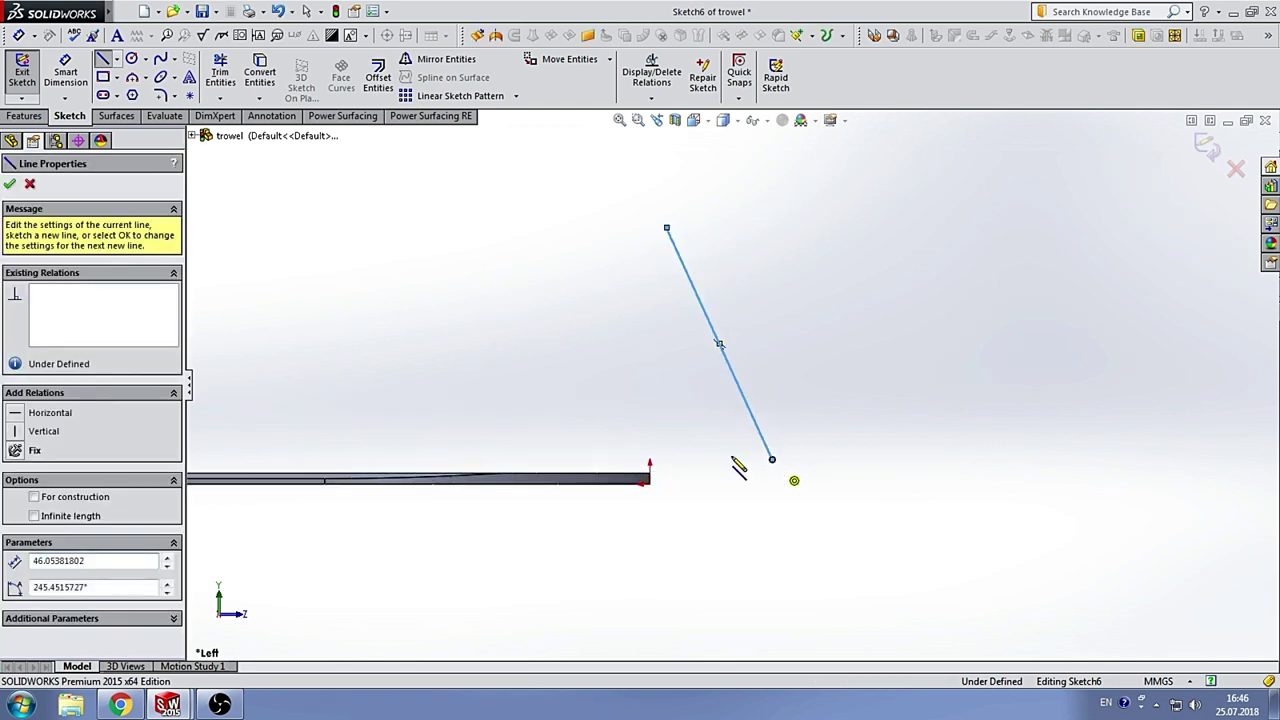
pyautogui.click(557, 460)
pyautogui.scroll(2, 627, 443)
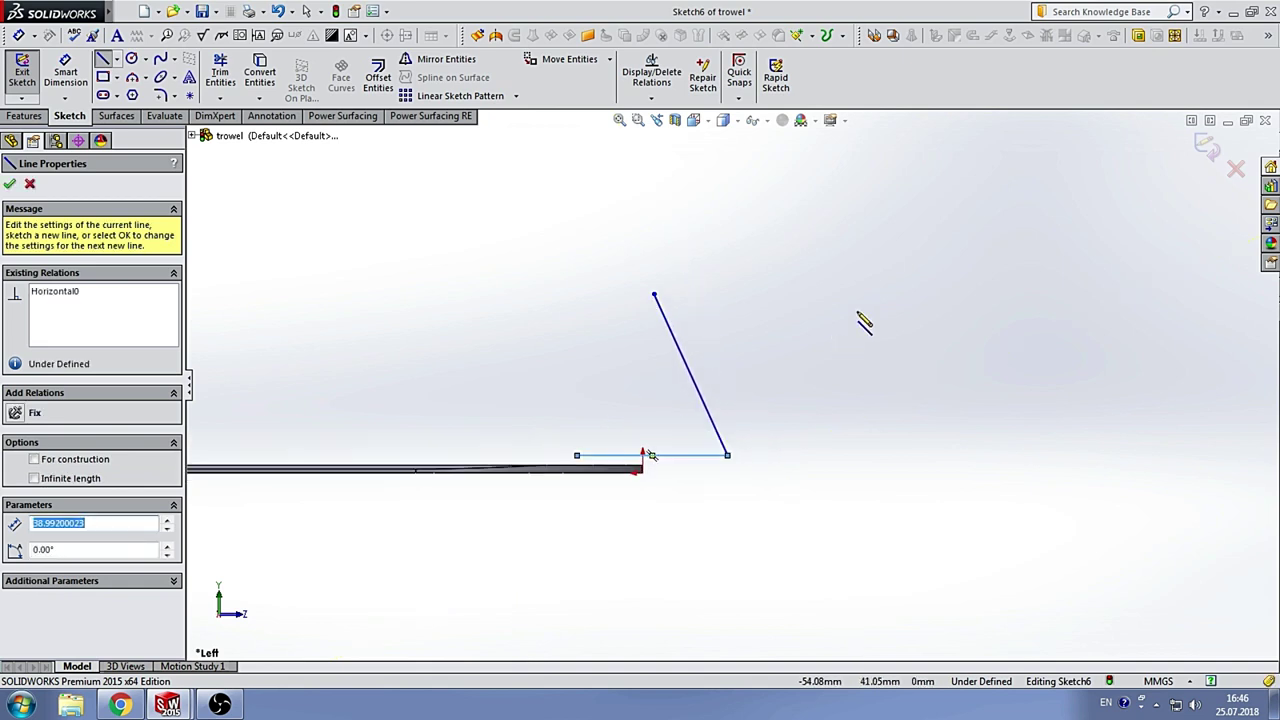
pyautogui.scroll(2, 863, 320)
pyautogui.scroll(-1, 873, 323)
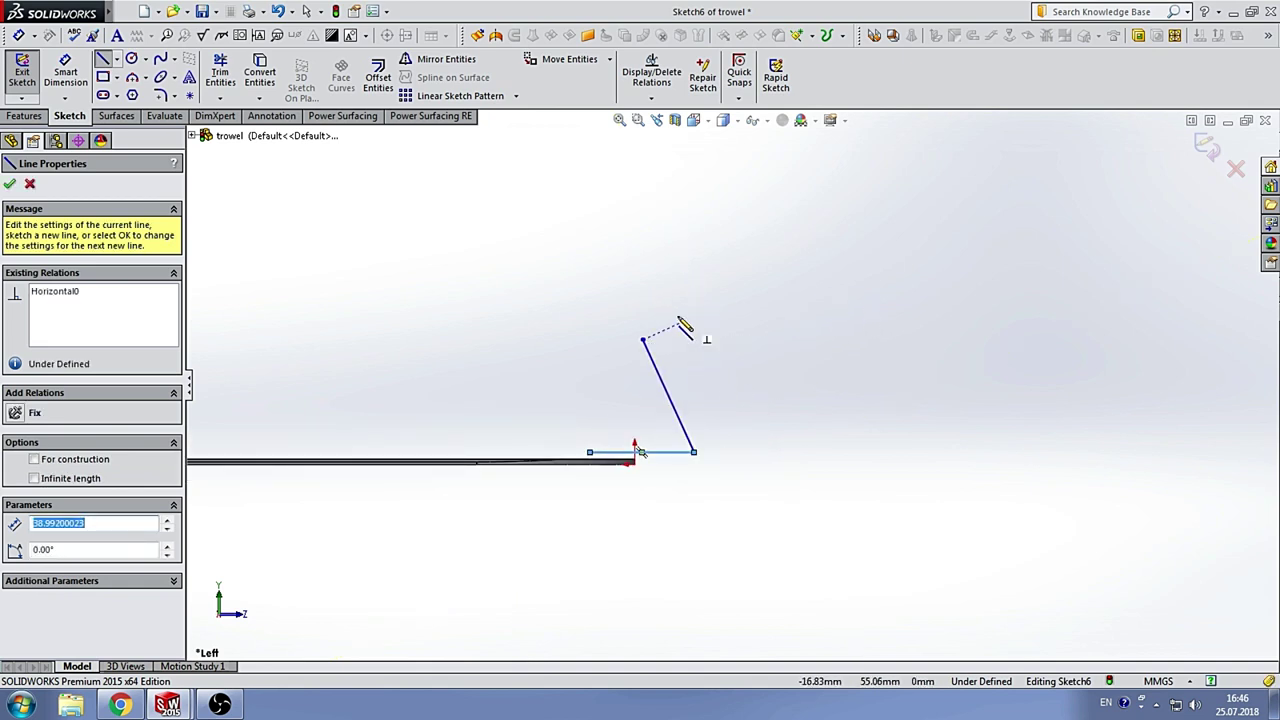
pyautogui.click(643, 341)
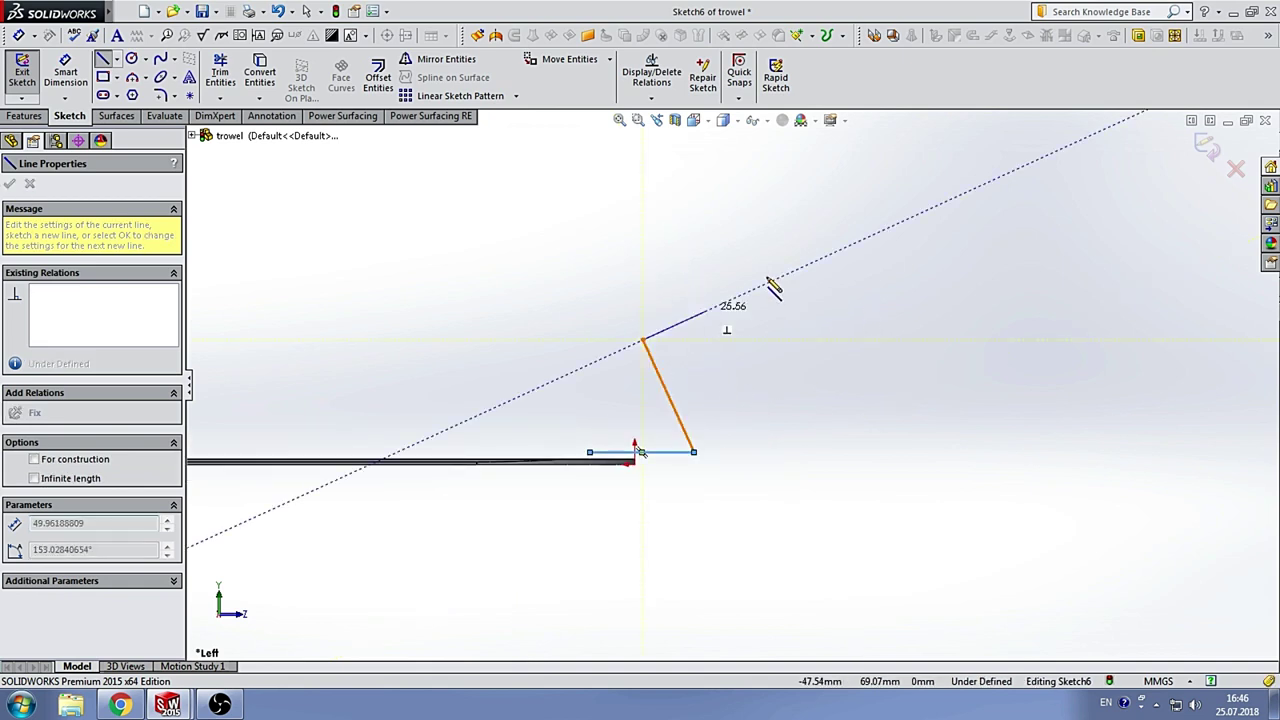
pyautogui.doubleClick(857, 238)
pyautogui.scroll(2, 803, 380)
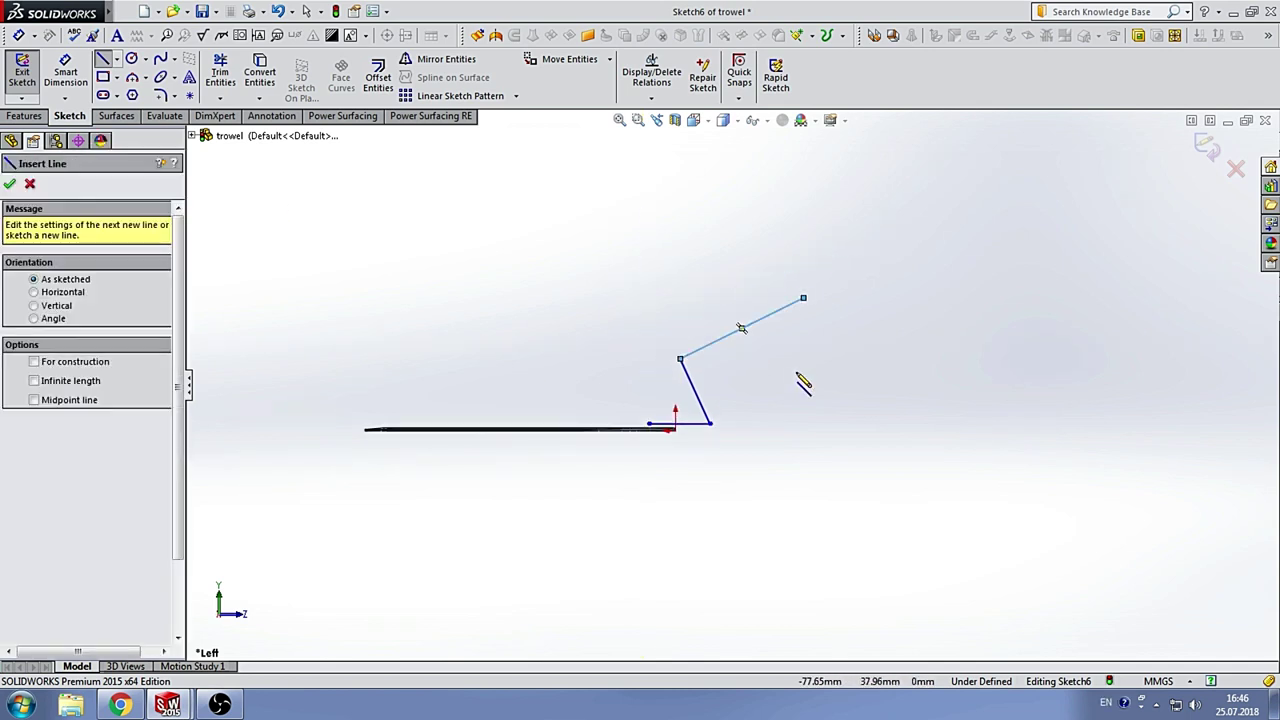
pyautogui.scroll(-2, 800, 378)
pyautogui.press('d')
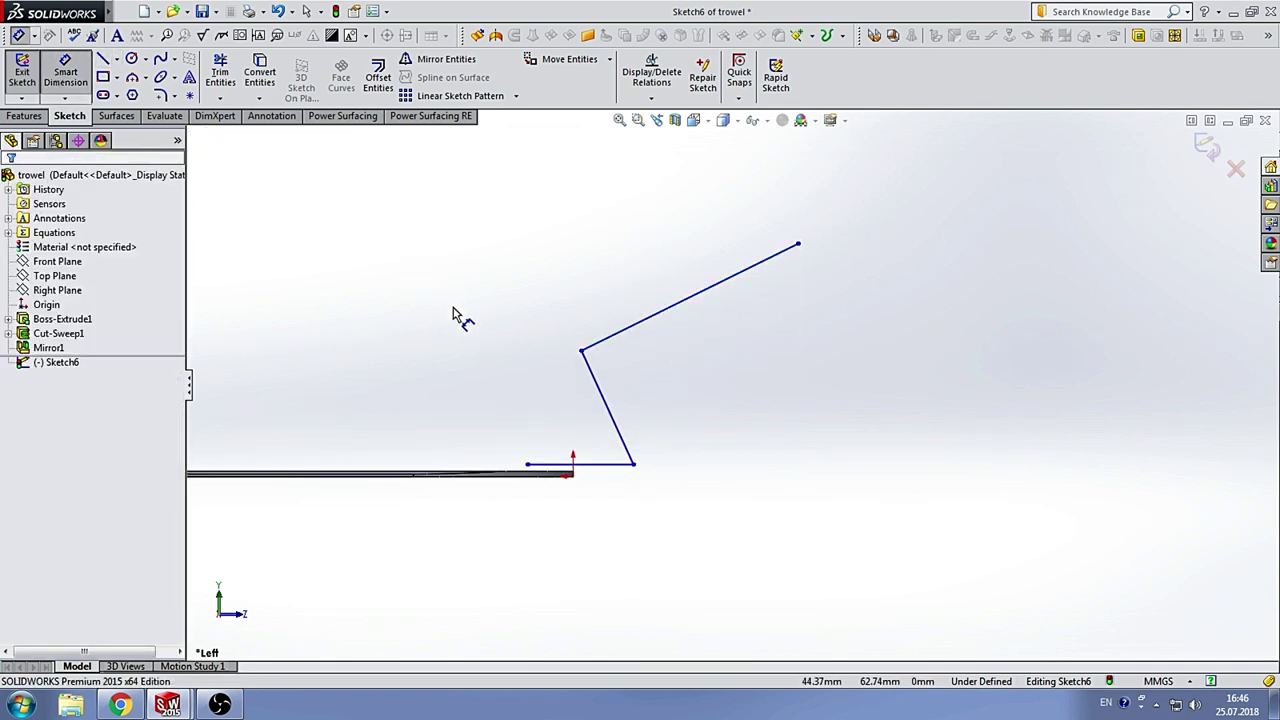
# Step: Set a 97° angle between the slanted lines and the upper line to 130 mm
pyautogui.click(675, 326)
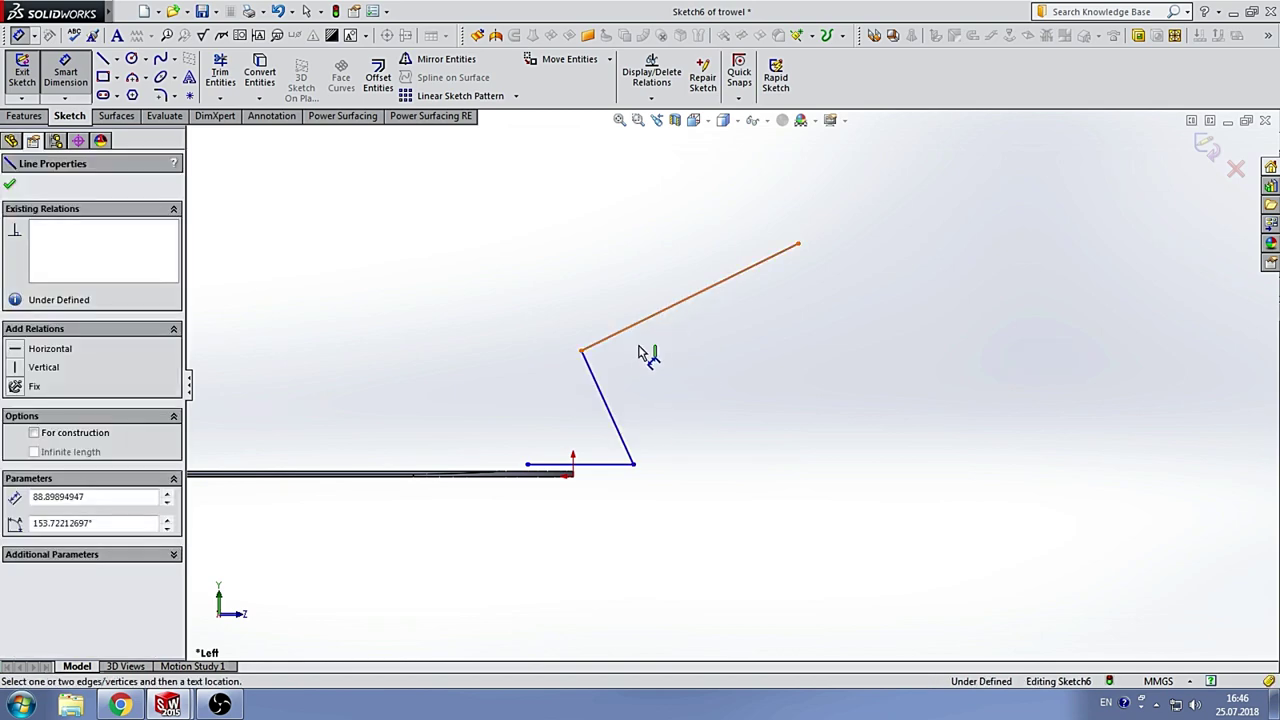
pyautogui.click(594, 373)
pyautogui.click(673, 382)
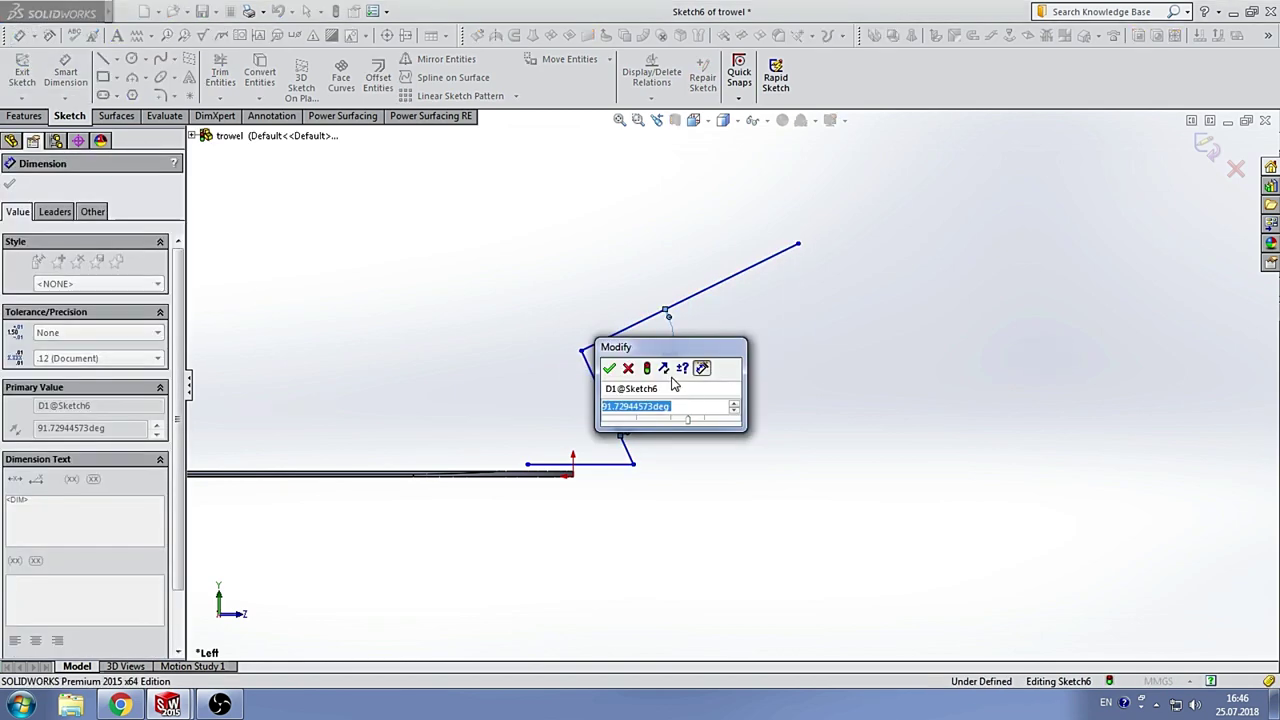
pyautogui.write('97')
pyautogui.press('Return')
pyautogui.click(672, 272)
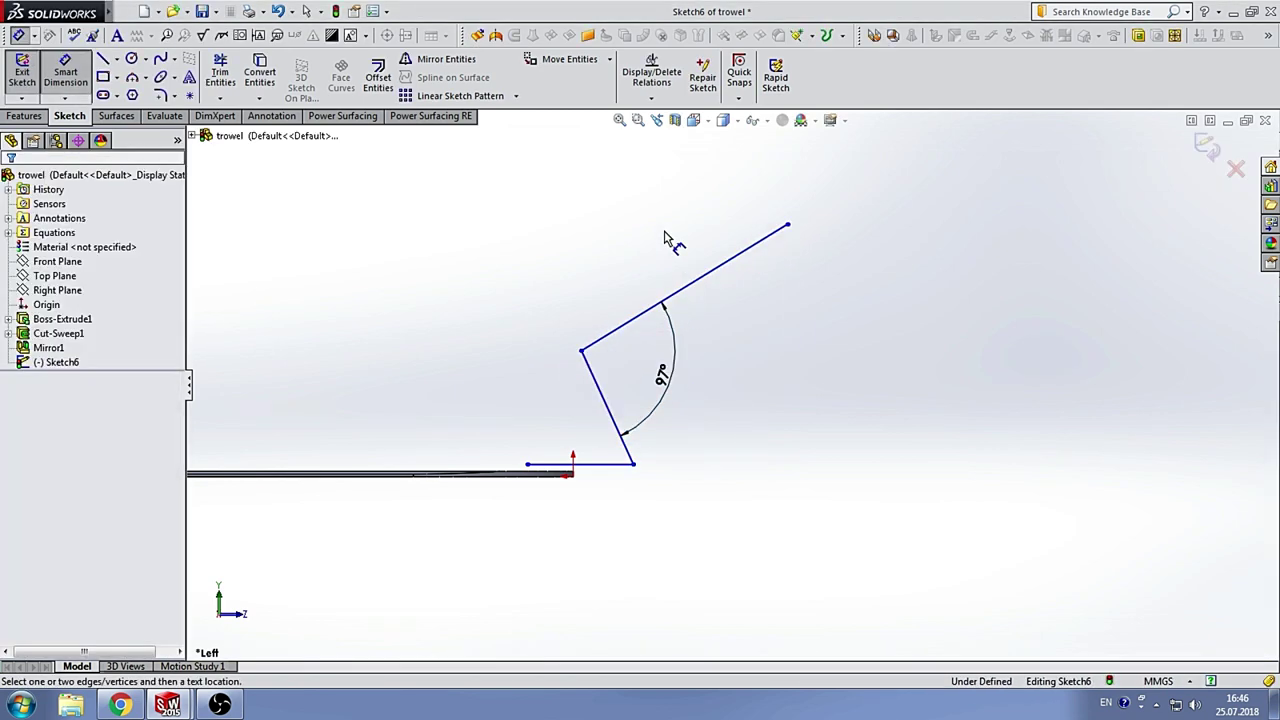
pyautogui.click(690, 286)
pyautogui.click(643, 255)
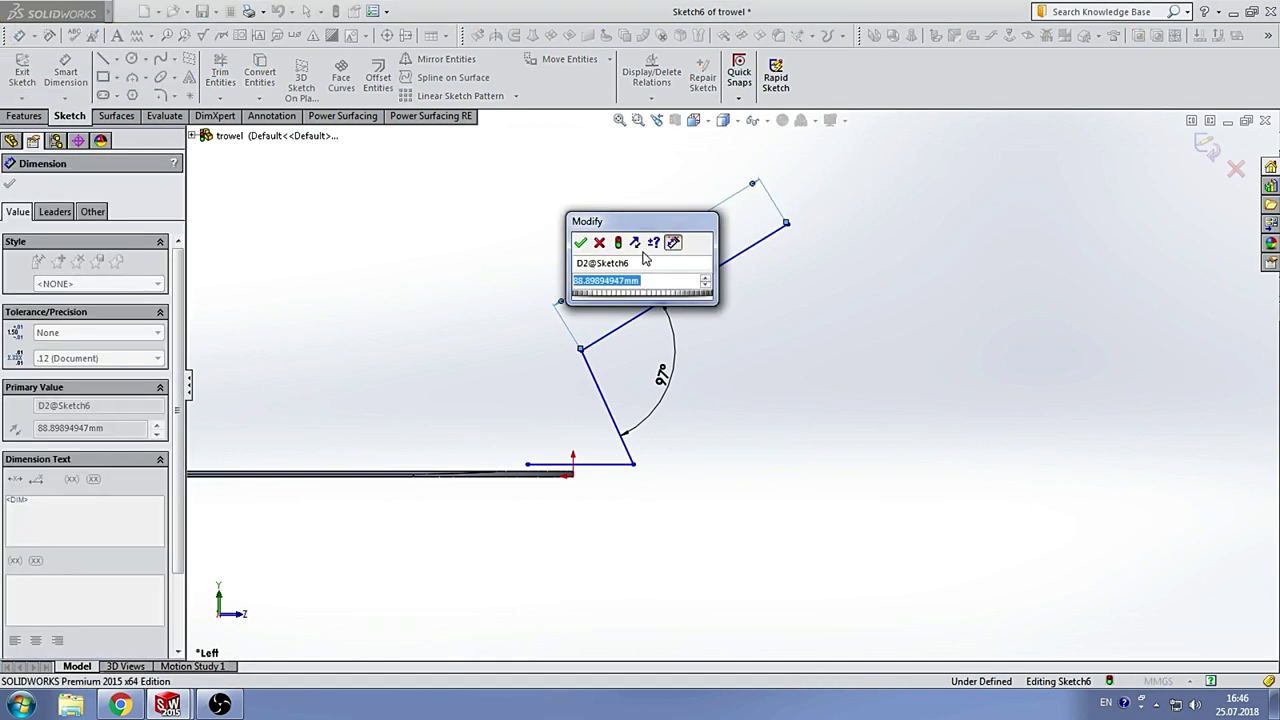
pyautogui.write('130')
pyautogui.press('Return')
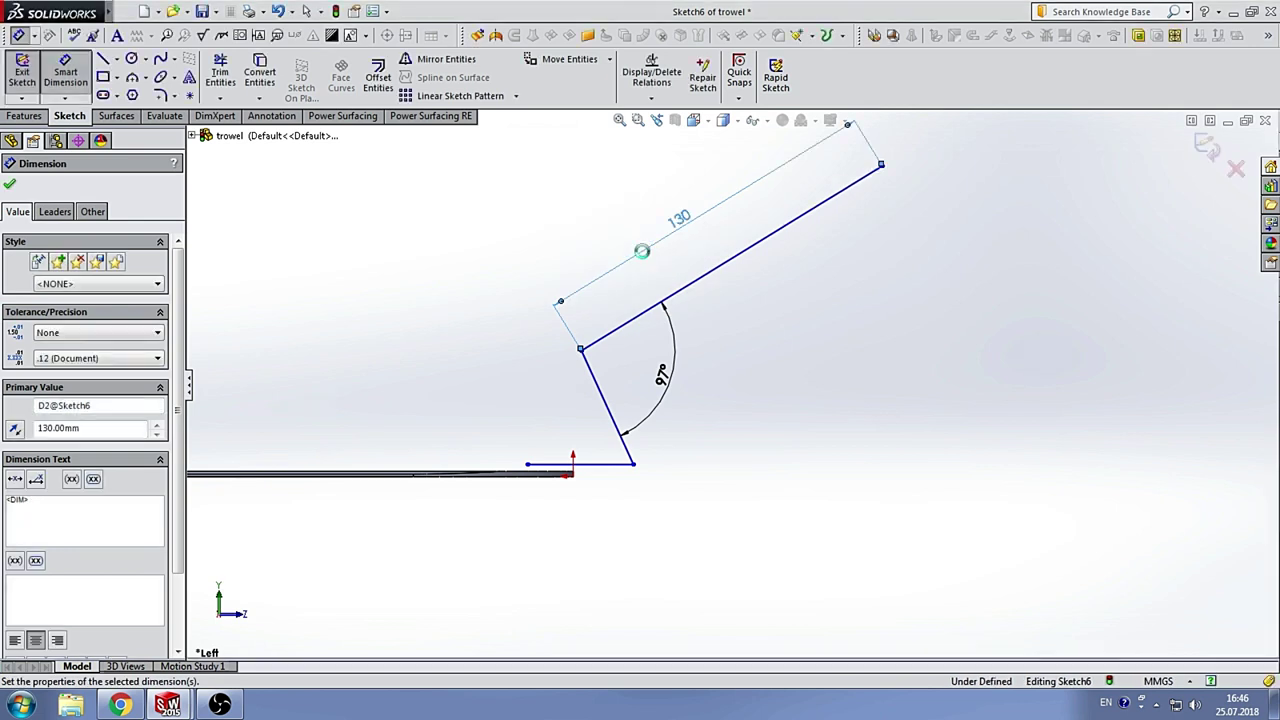
pyautogui.click(816, 371)
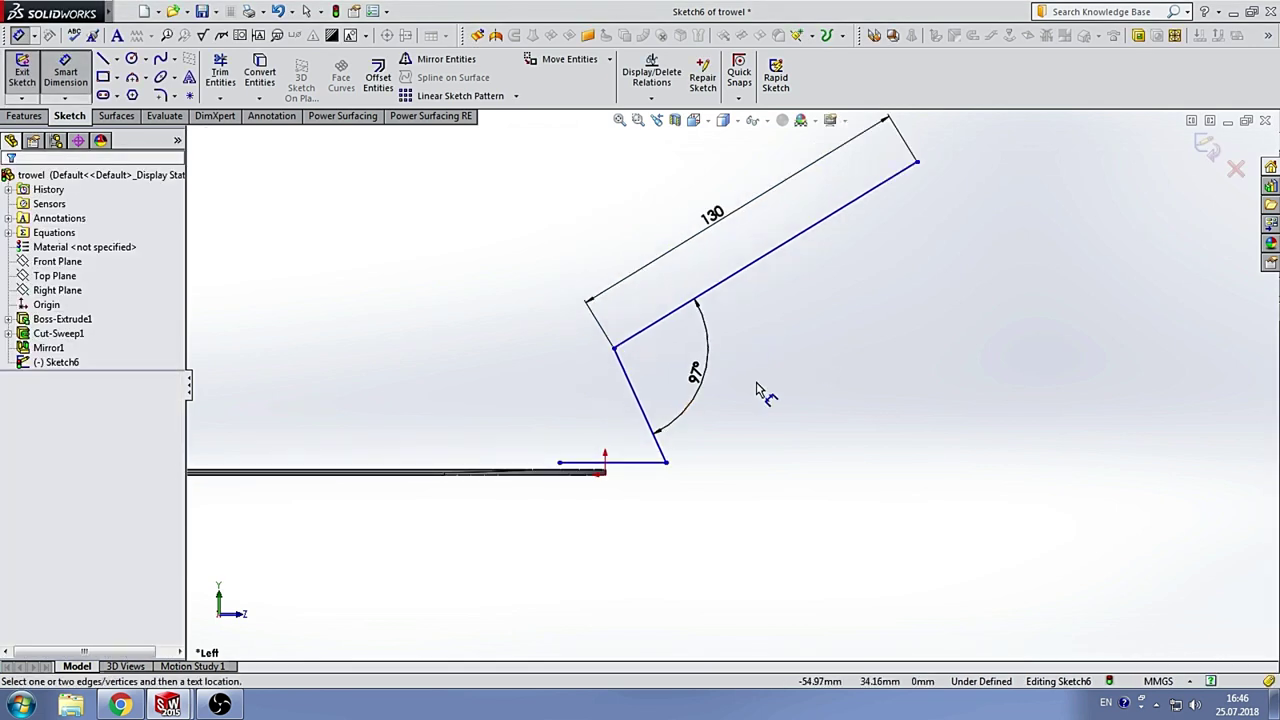
# Step: Dimension the upper endpoint 110 mm above the blade edge
pyautogui.scroll(2, 757, 388)
pyautogui.click(863, 234)
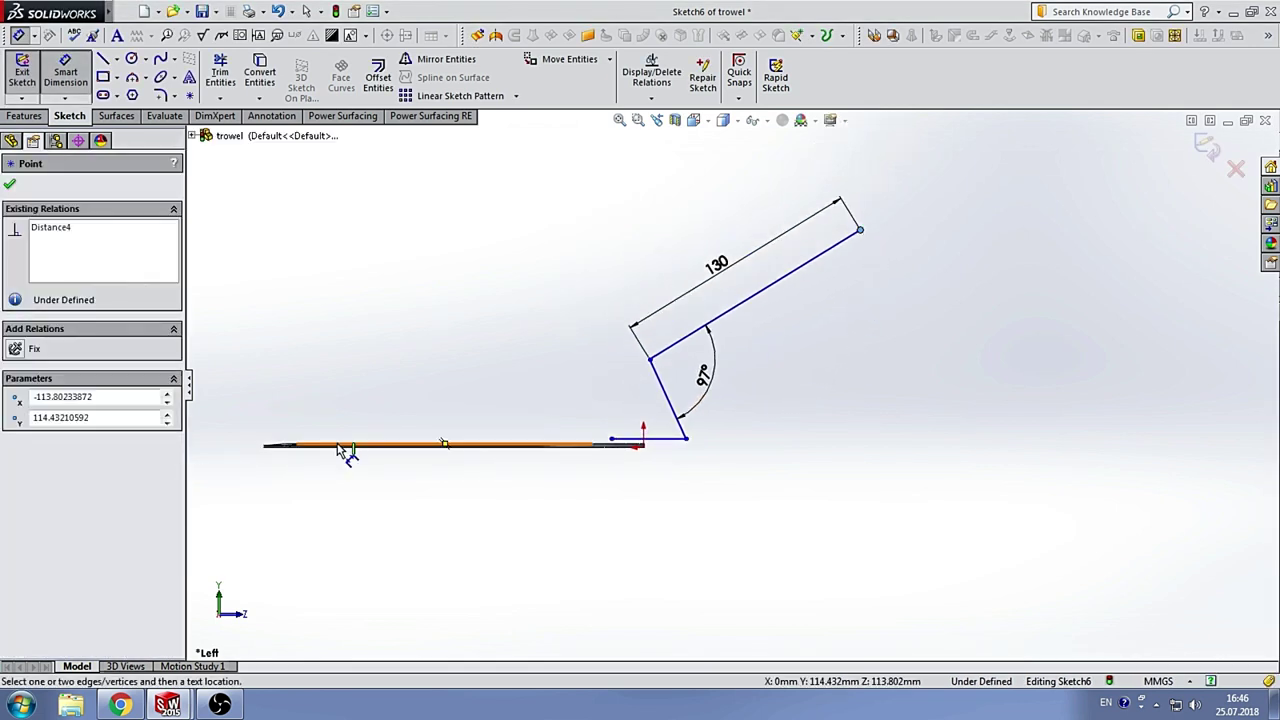
pyautogui.click(350, 447)
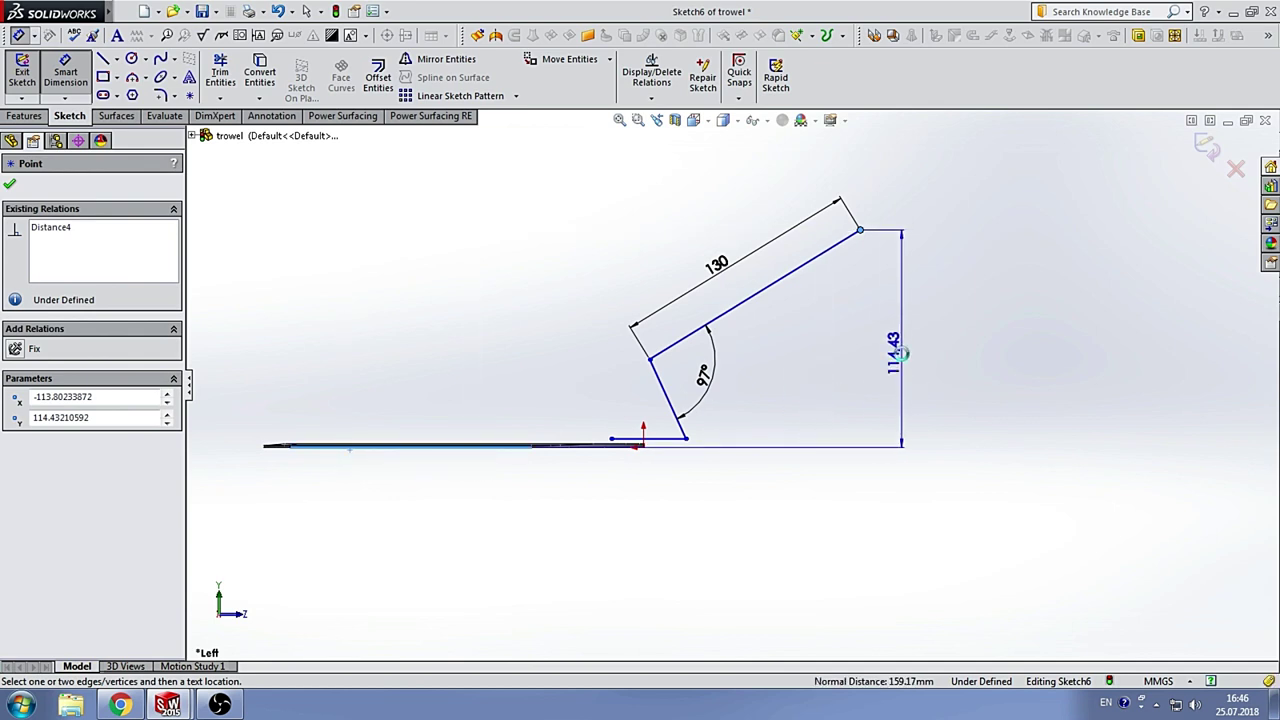
pyautogui.click(901, 353)
pyautogui.write('110')
pyautogui.press('Return')
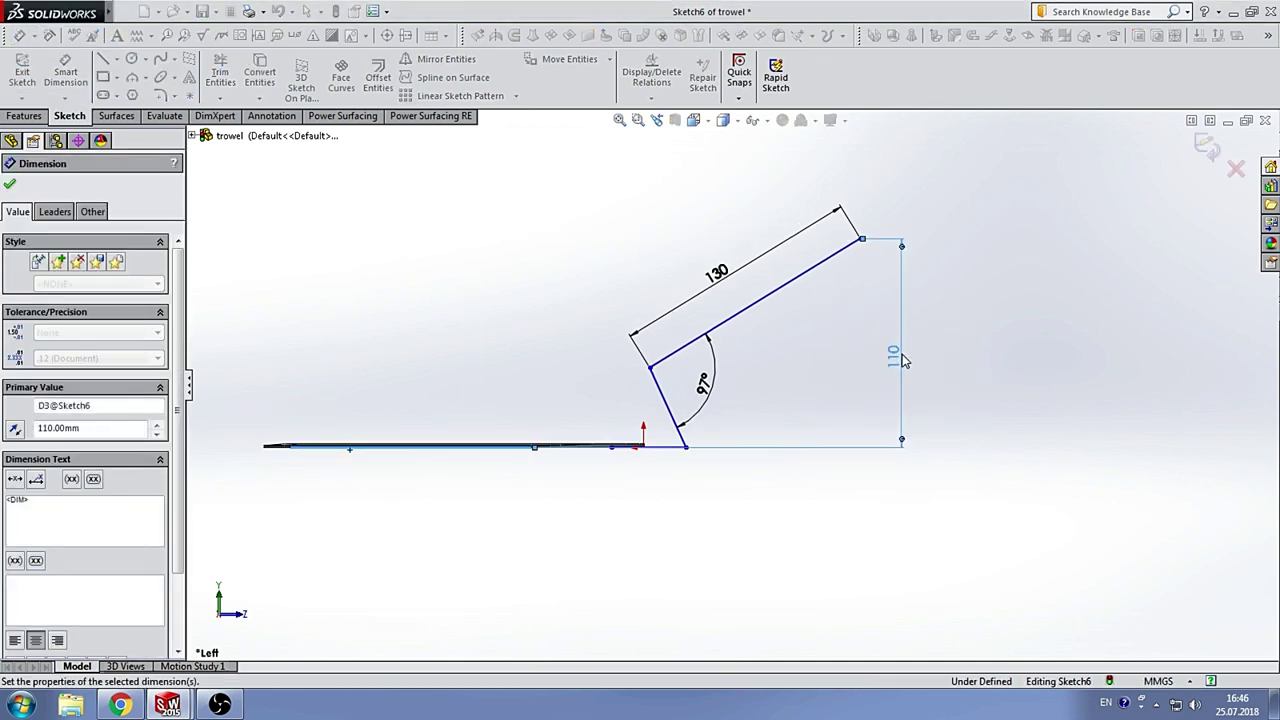
# Step: Add the 327 mm overall horizontal length dimension
pyautogui.click(860, 242)
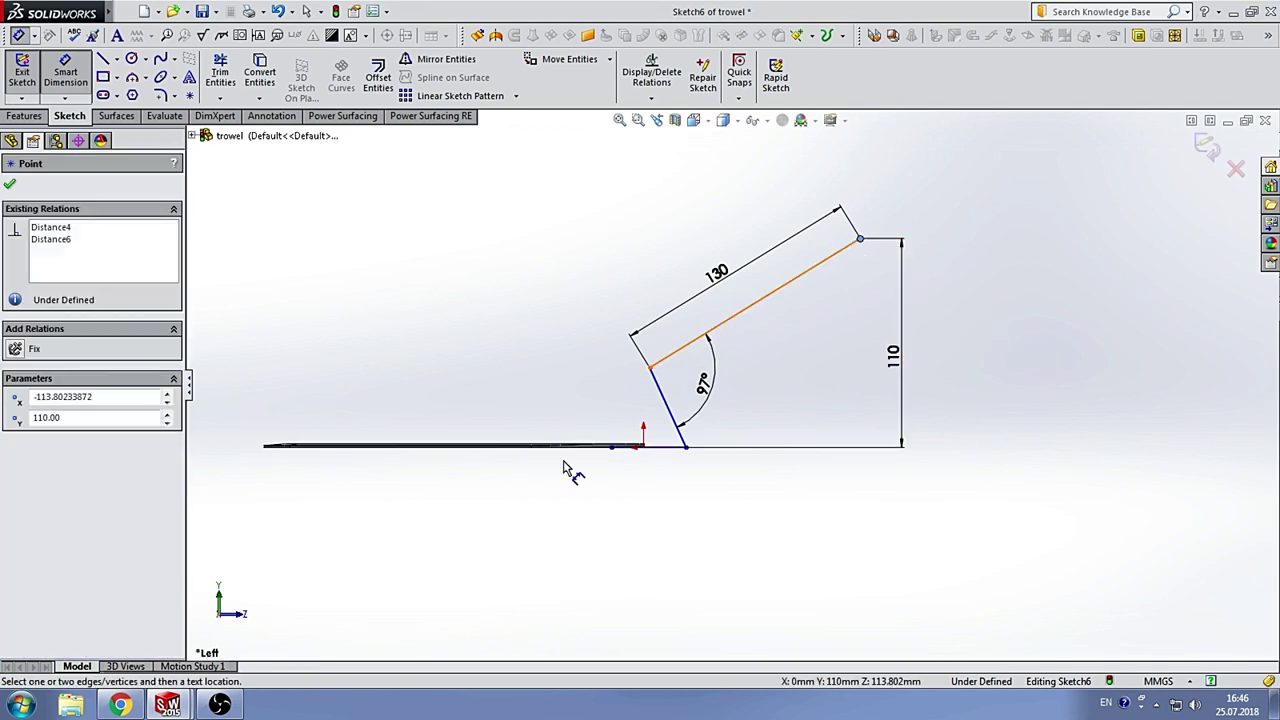
pyautogui.scroll(3, 490, 458)
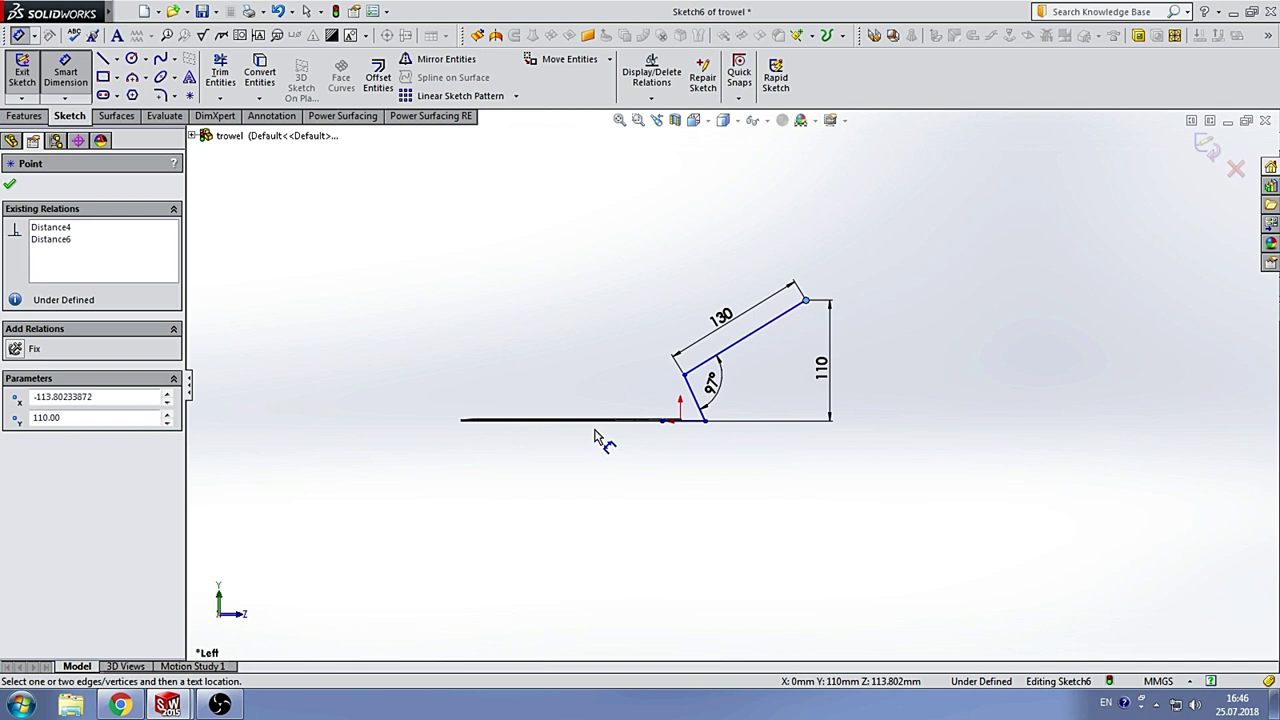
pyautogui.scroll(-1, 503, 429)
pyautogui.scroll(-3, 551, 423)
pyautogui.scroll(-2, 490, 441)
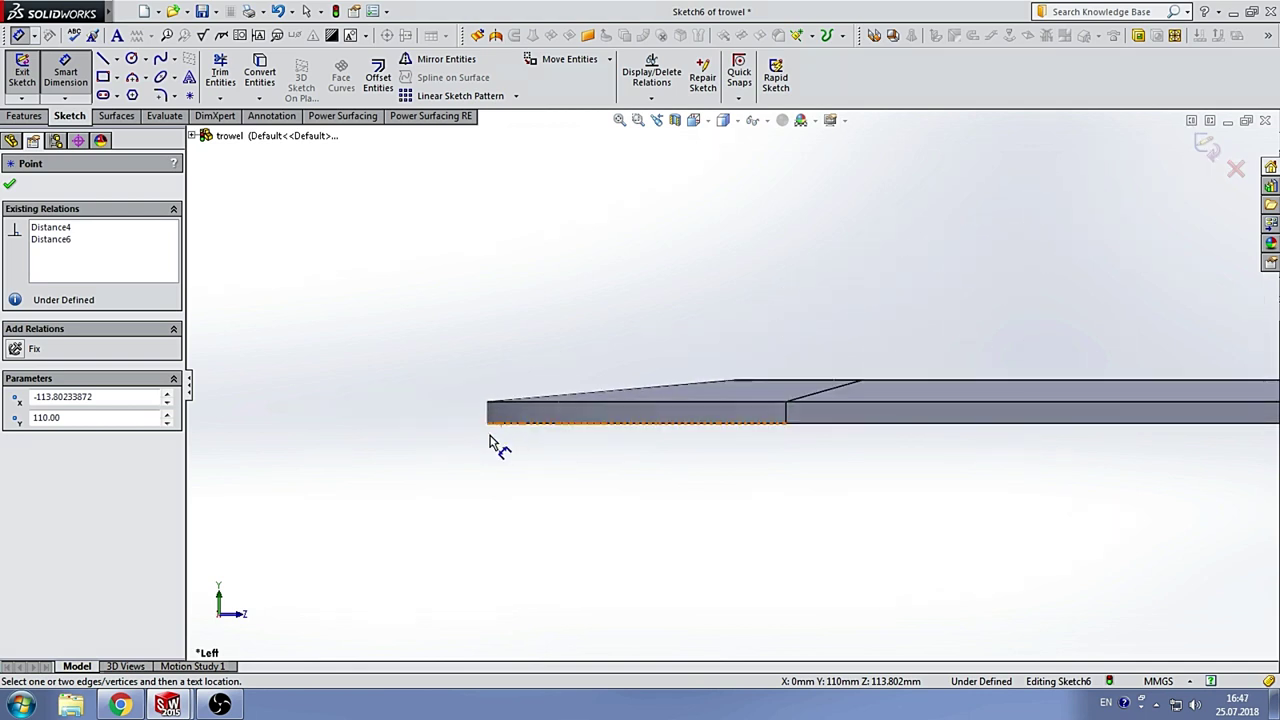
pyautogui.scroll(3, 908, 443)
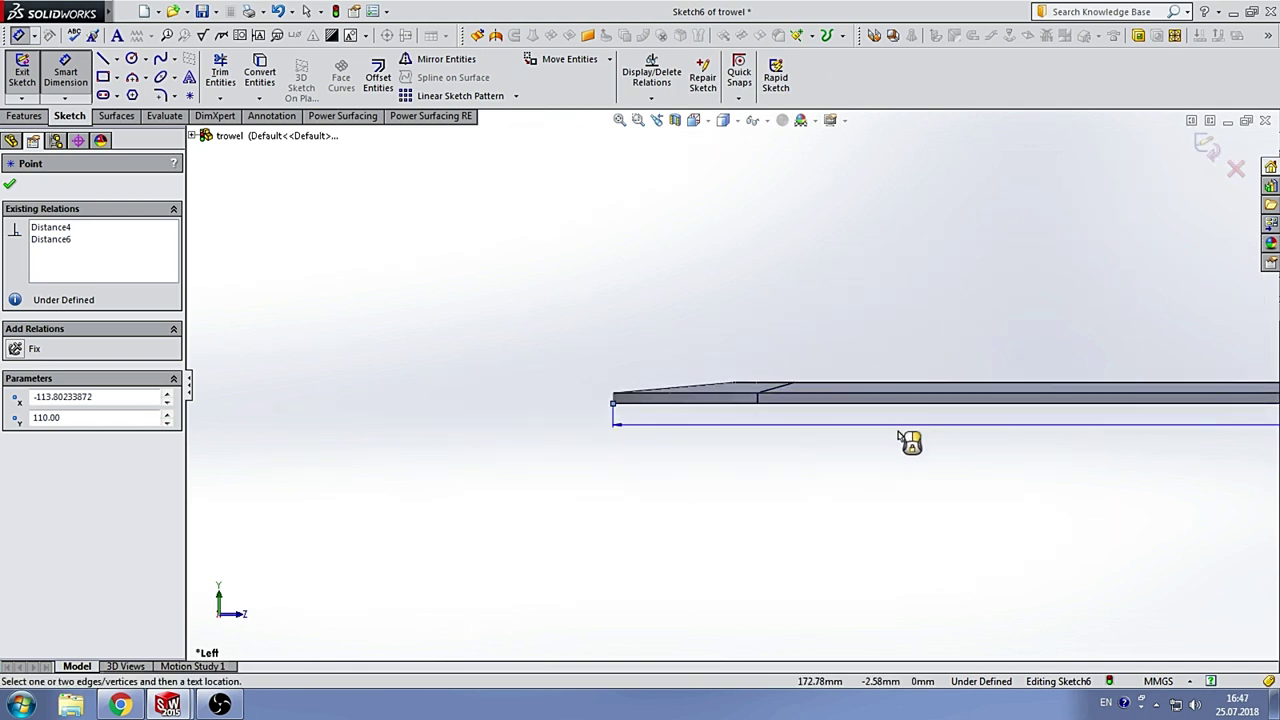
pyautogui.scroll(2, 908, 443)
pyautogui.scroll(1, 912, 443)
pyautogui.click(943, 460)
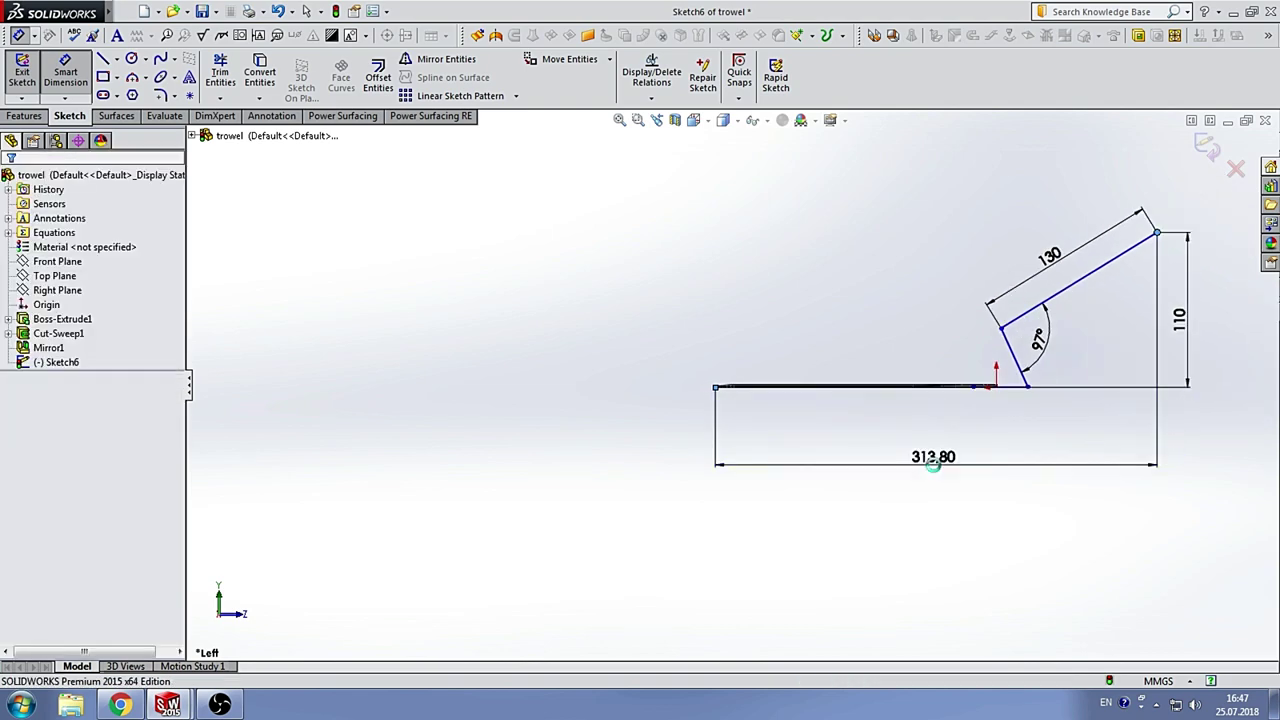
pyautogui.write('327')
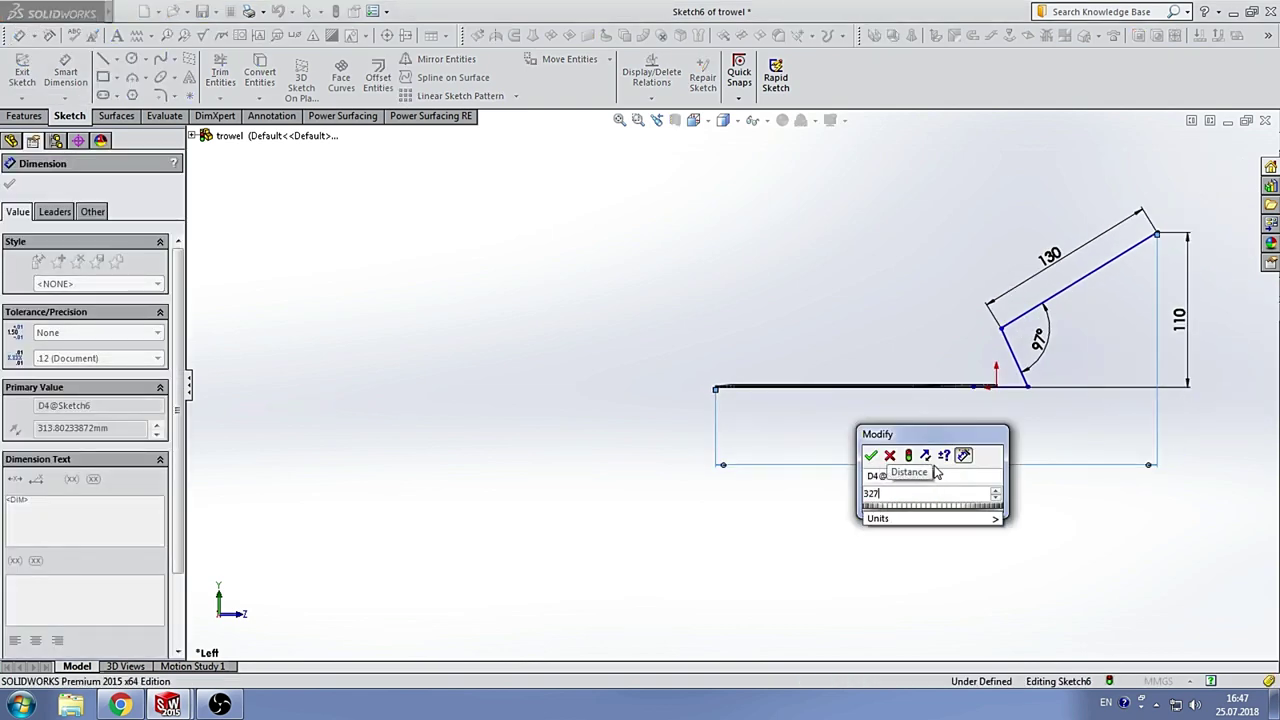
pyautogui.press('Return')
pyautogui.click(788, 295)
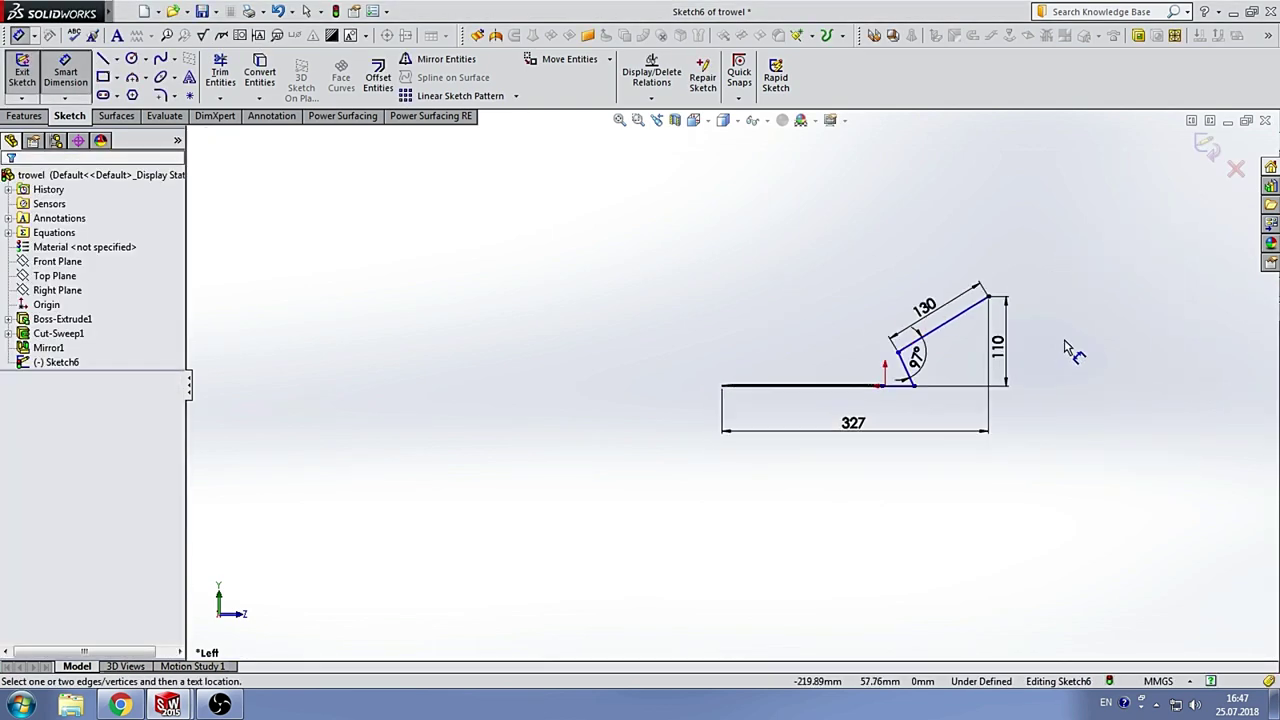
# Step: Leave dimensioning and drag the short horizontal line upward
pyautogui.scroll(-2, 786, 371)
pyautogui.scroll(-2, 777, 386)
pyautogui.scroll(-2, 760, 400)
pyautogui.scroll(-2, 676, 445)
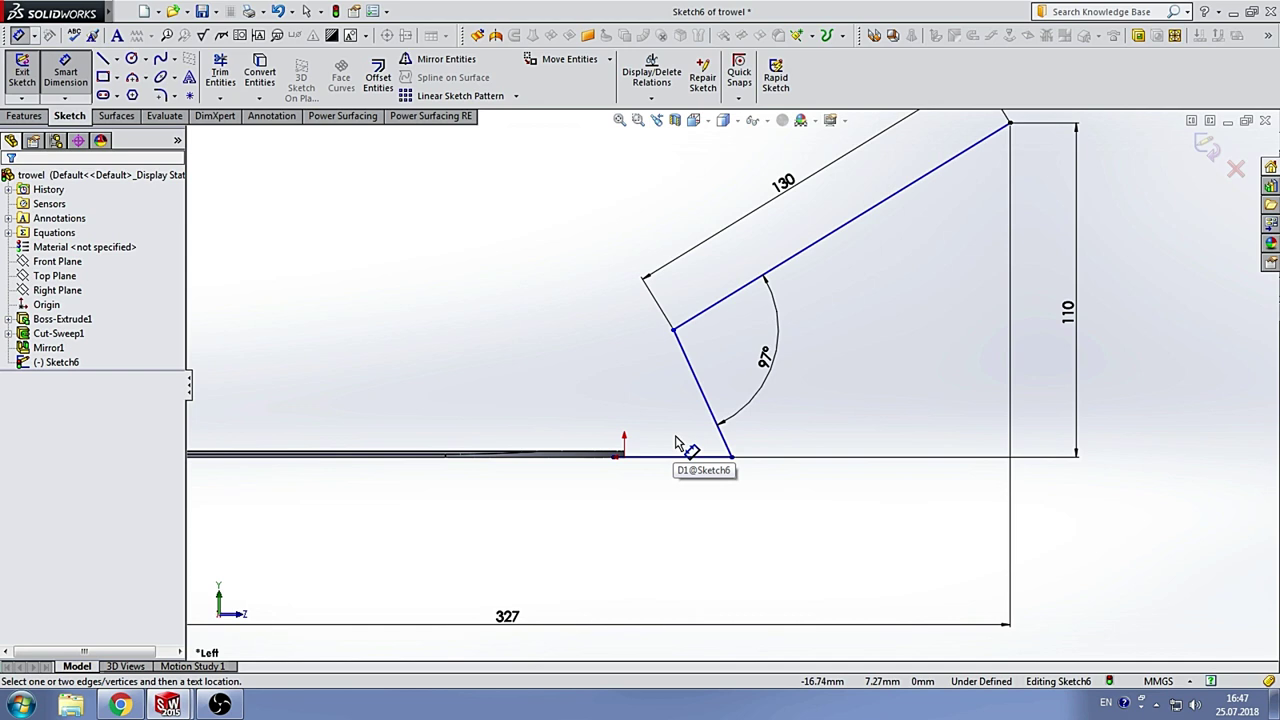
pyautogui.keyDown('ctrl'); pyautogui.moveTo(701, 443); pyautogui.dragTo(738, 446, button='middle'); pyautogui.keyUp('ctrl')
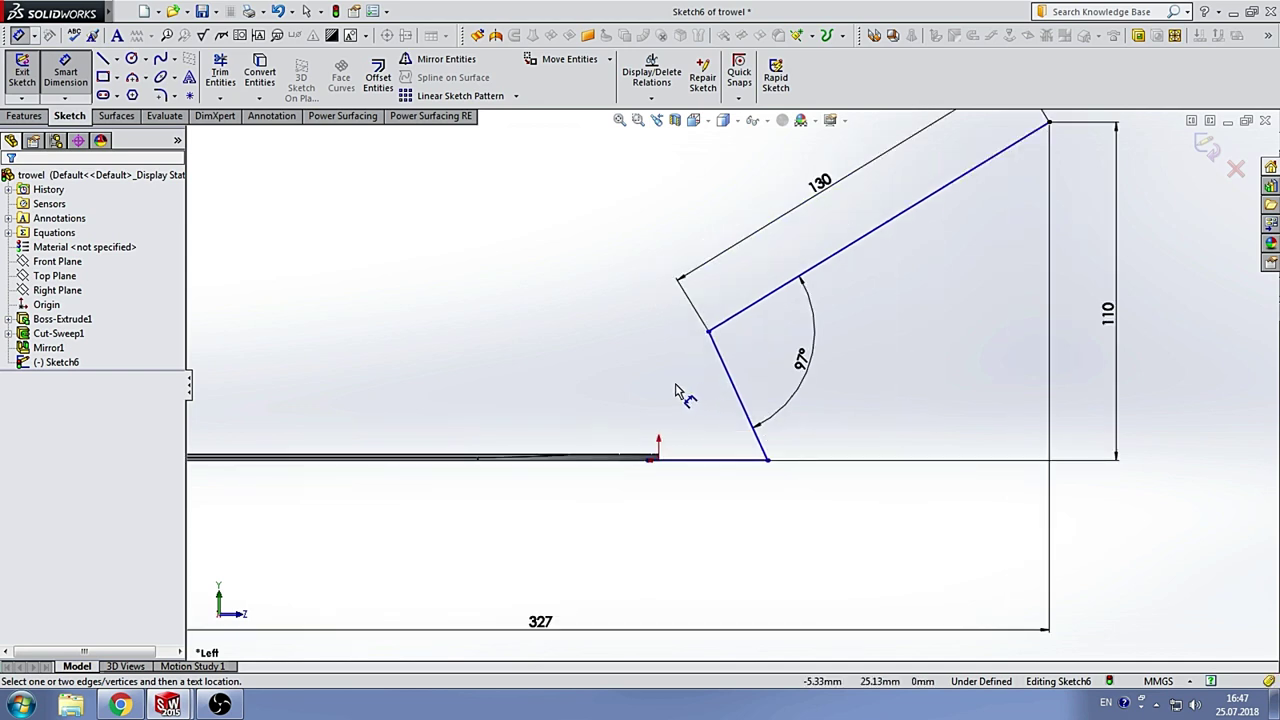
pyautogui.scroll(-2, 676, 392)
pyautogui.press('Escape')
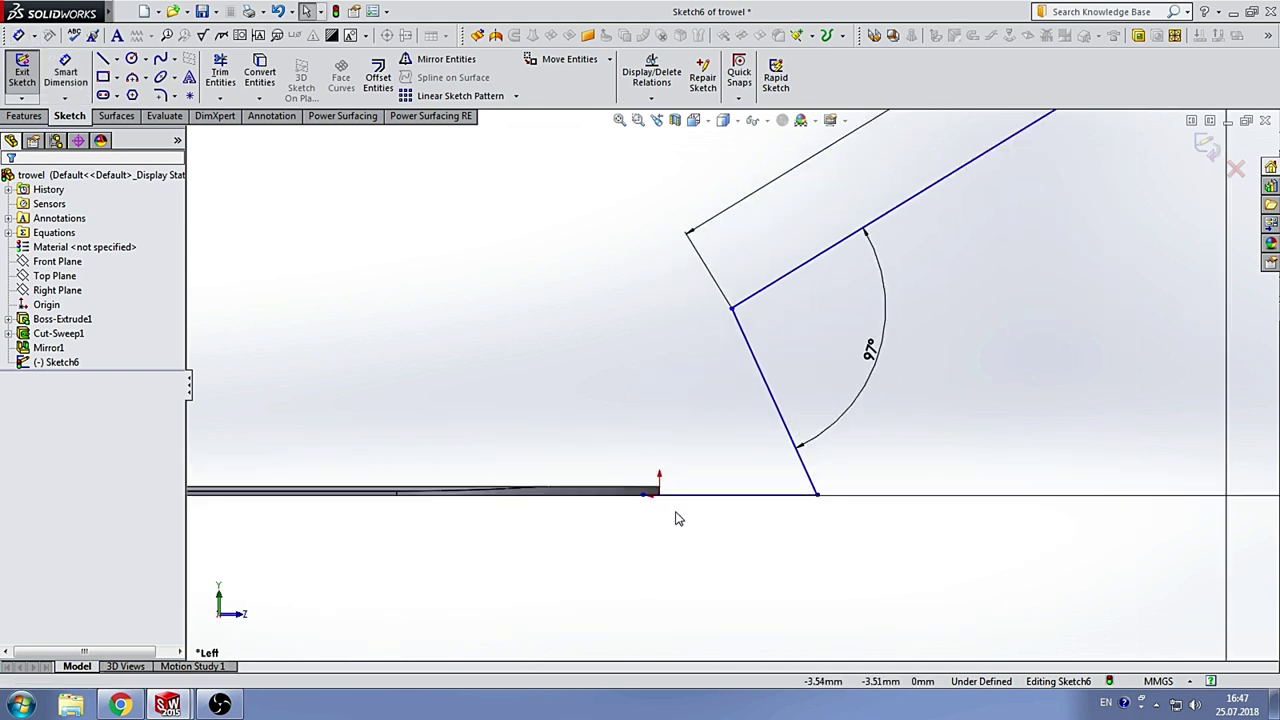
pyautogui.moveTo(697, 491); pyautogui.dragTo(686, 451)
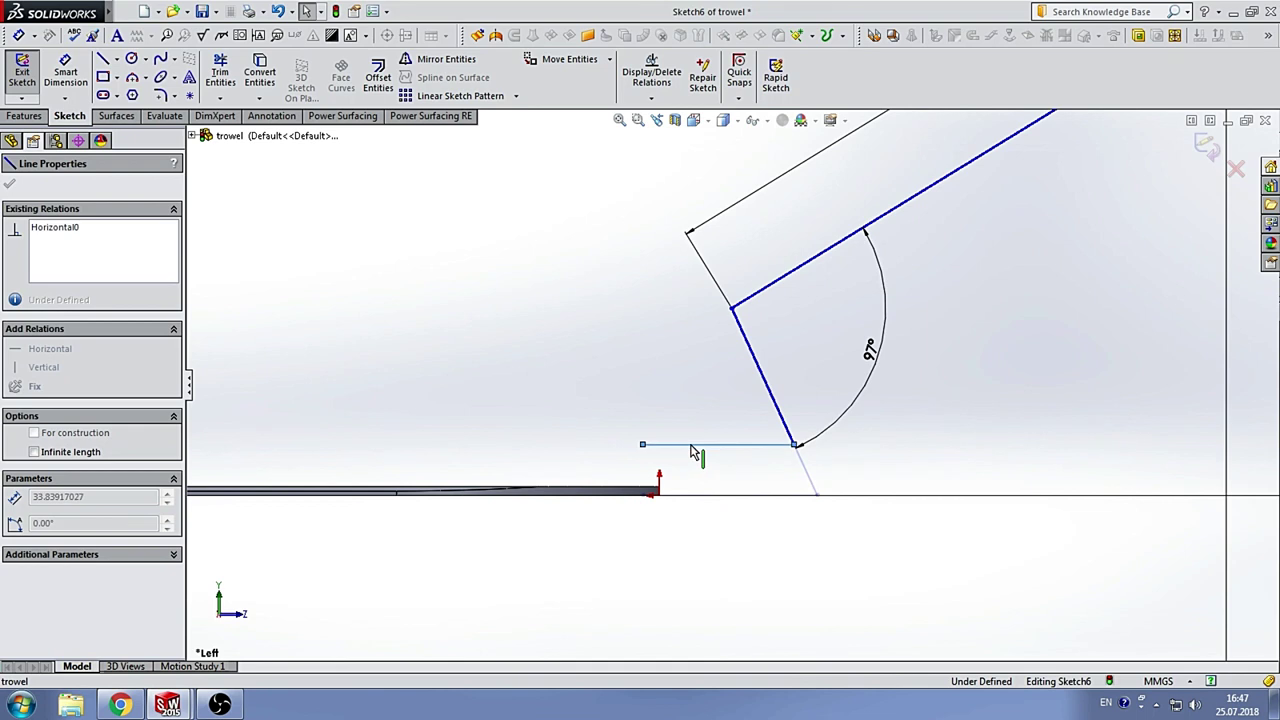
pyautogui.click(525, 371)
pyautogui.scroll(2, 710, 420)
pyautogui.scroll(-4, 730, 405)
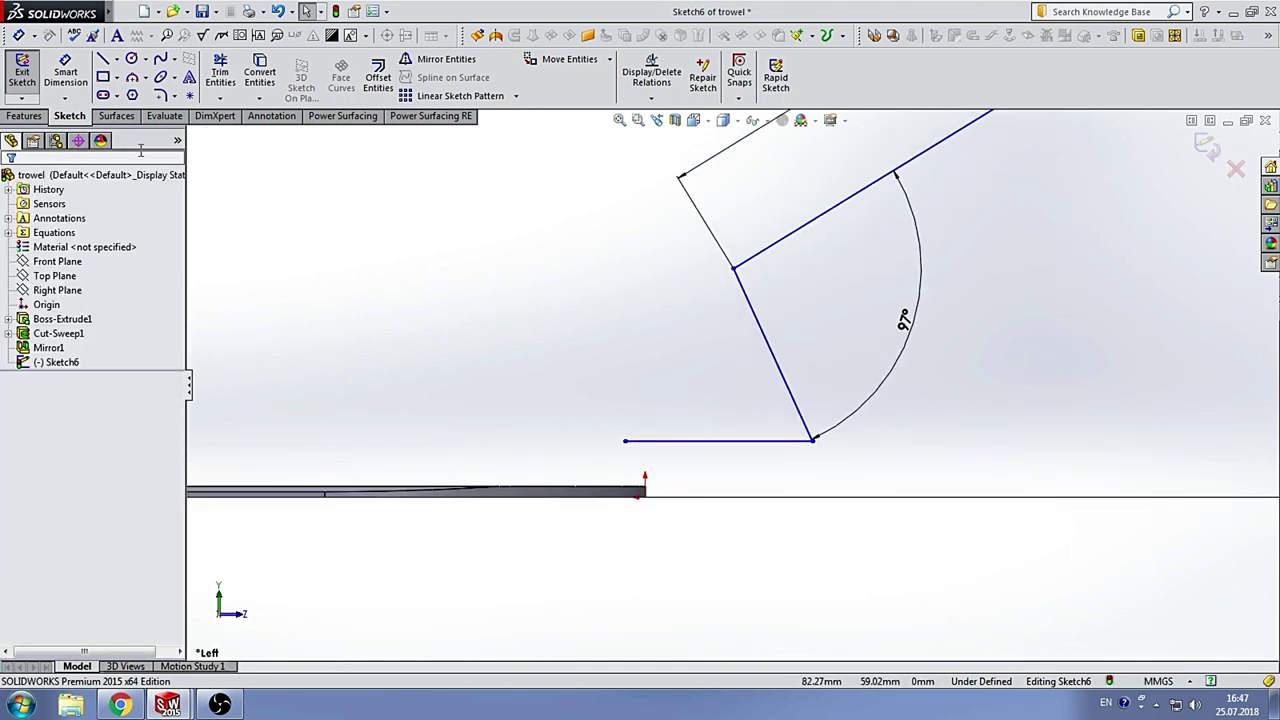
# Step: Draw a 3-point arc from the short horizontal line's end, curving down below the blade
pyautogui.click(134, 82)
pyautogui.click(625, 443)
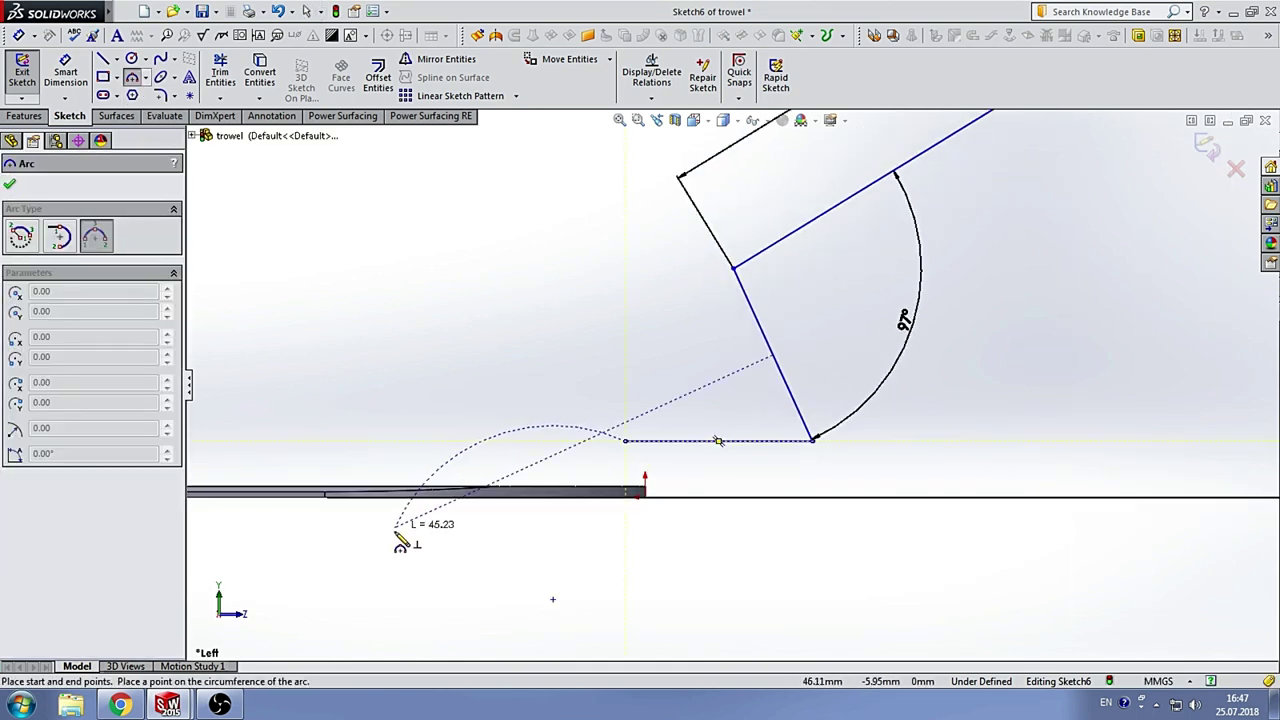
pyautogui.click(365, 558)
pyautogui.click(470, 476)
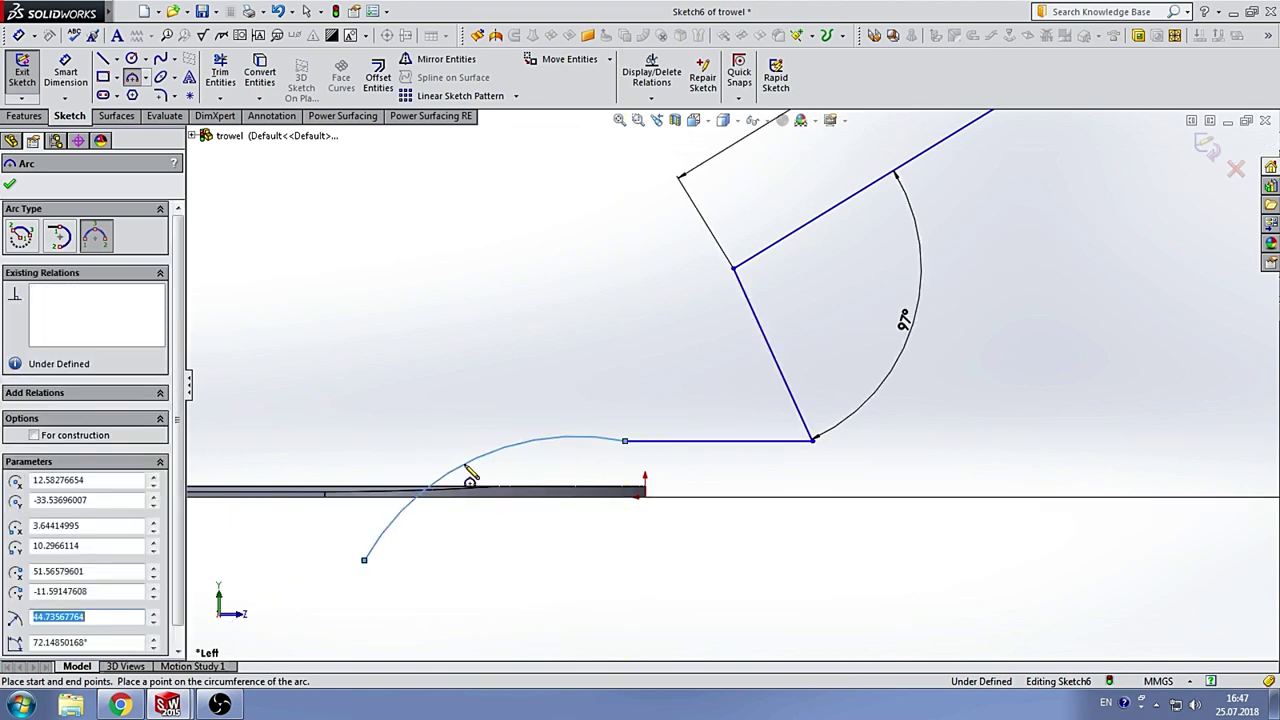
pyautogui.press('Escape')
# Step: Make the arc tangent to the short horizontal line (Line2)
pyautogui.click(673, 441)
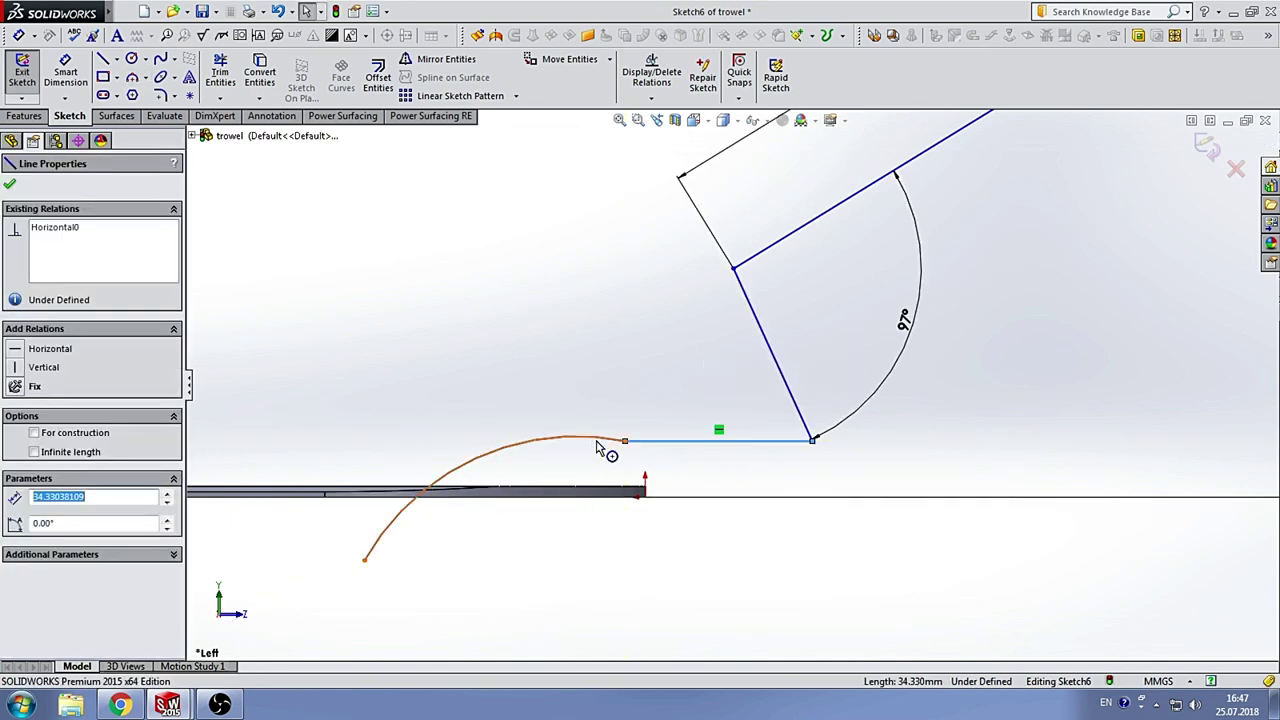
pyautogui.keyDown('ctrl'); pyautogui.click(605, 440); pyautogui.keyUp('ctrl')
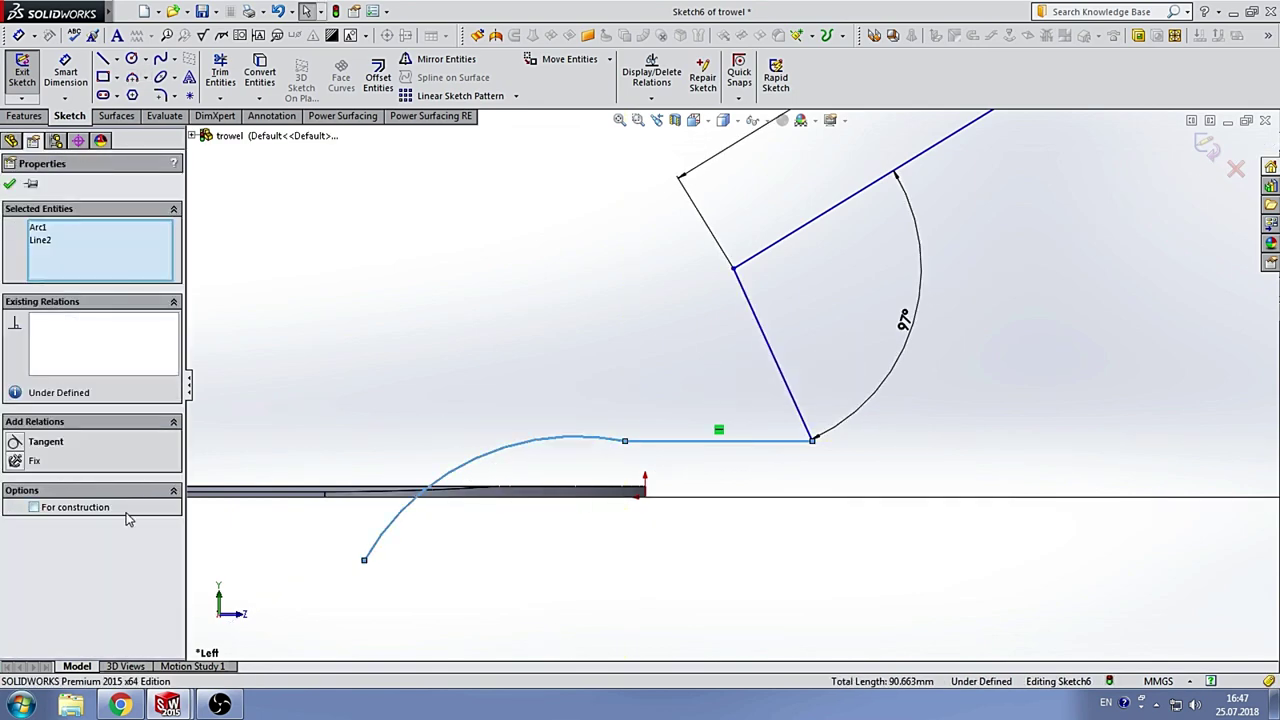
pyautogui.click(58, 444)
pyautogui.click(460, 334)
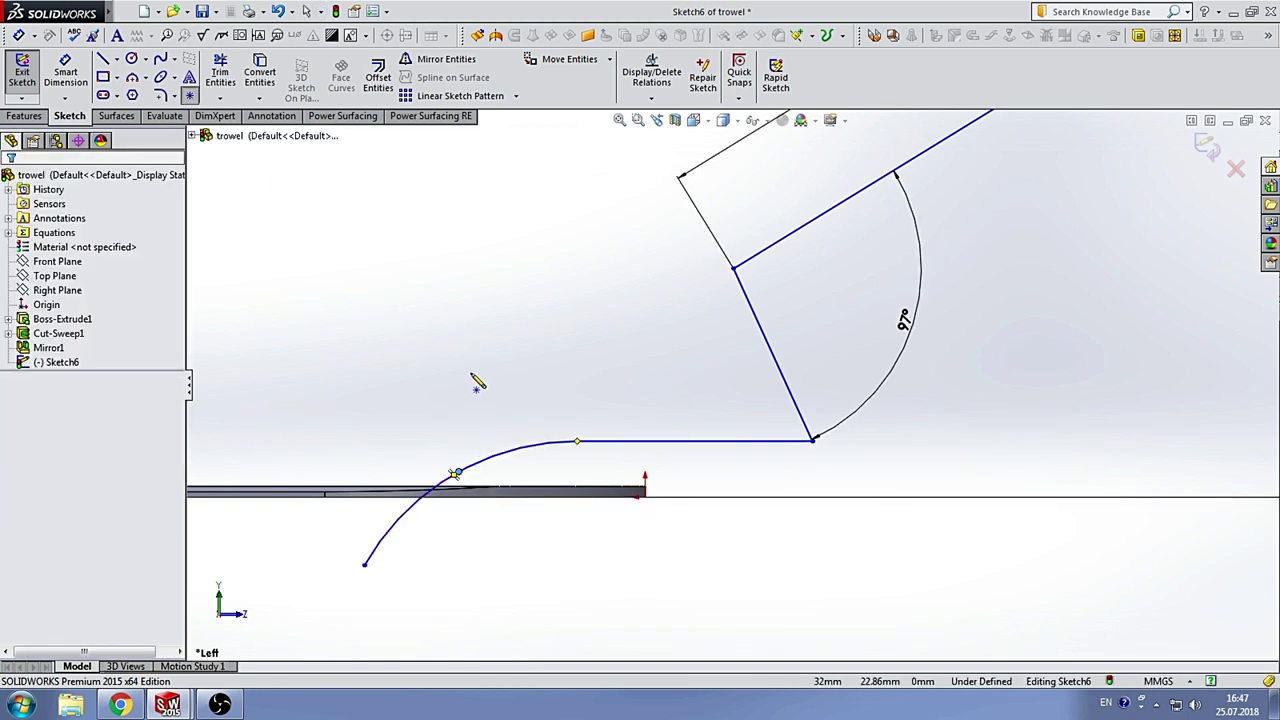
# Step: Make the point where the arc crosses the blade coincident with the blade's top edge
pyautogui.scroll(2, 560, 470)
pyautogui.scroll(-4, 630, 410)
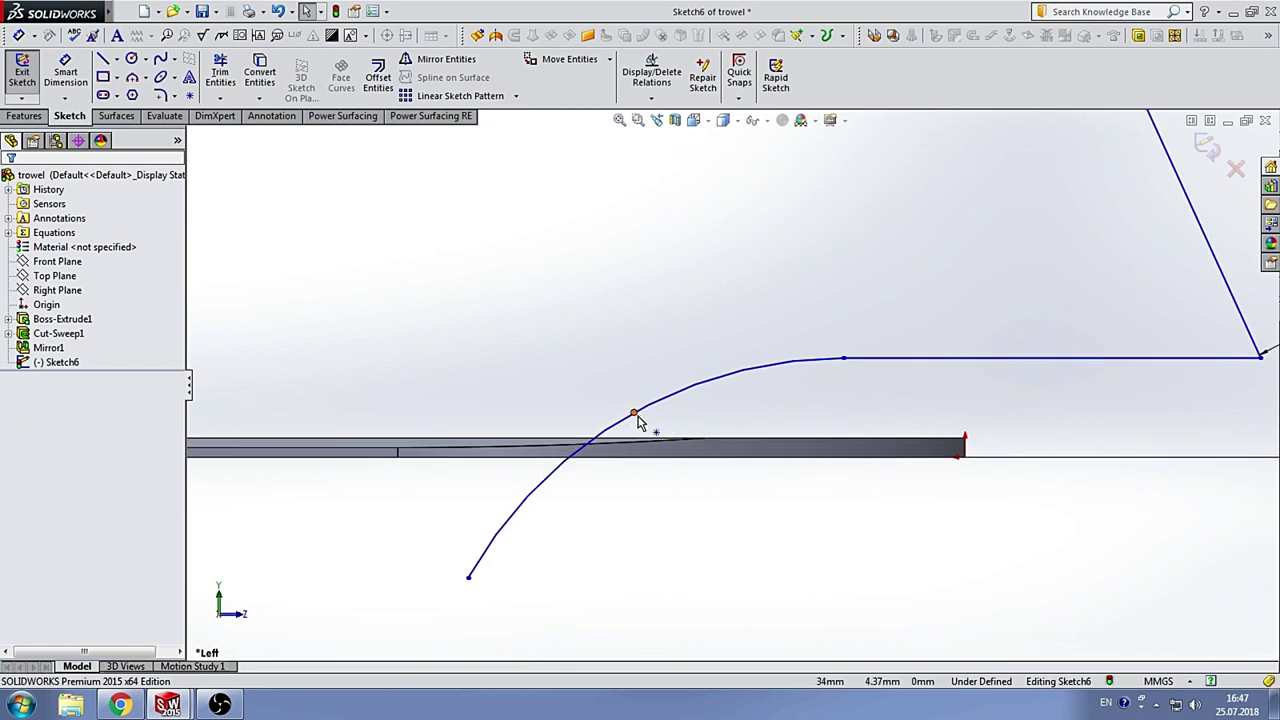
pyautogui.click(636, 415)
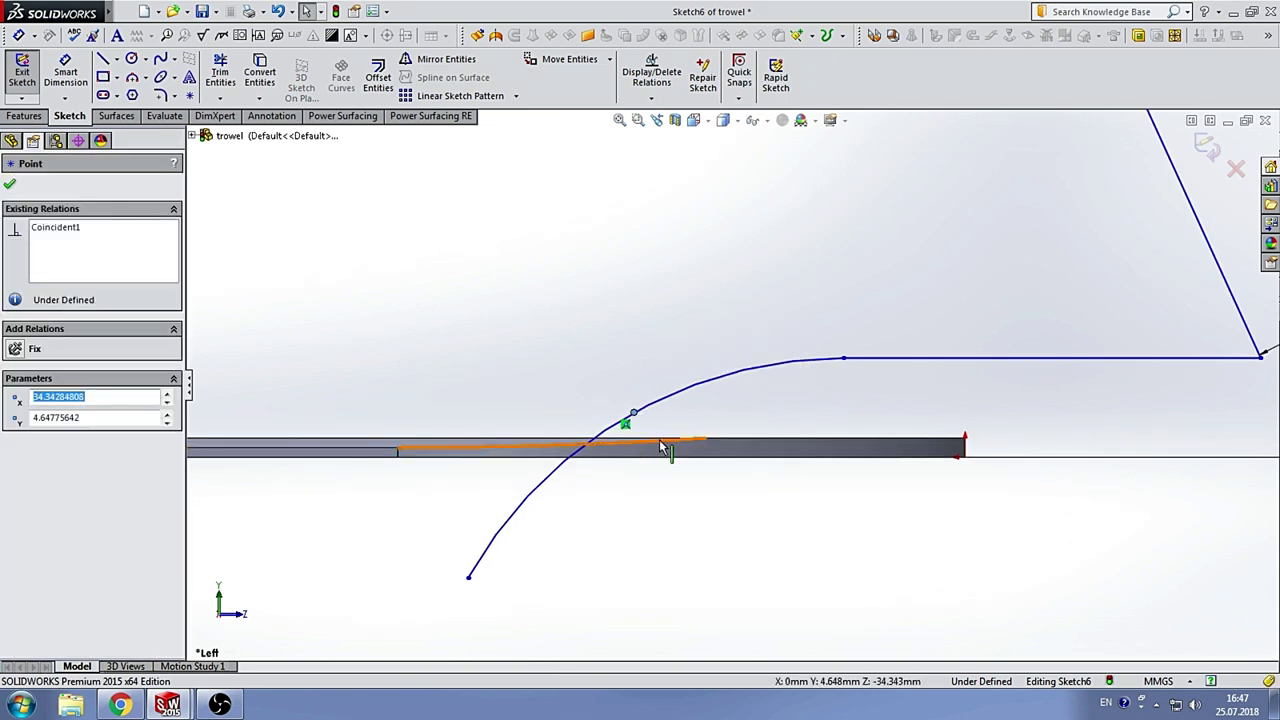
pyautogui.keyDown('ctrl'); pyautogui.click(660, 447); pyautogui.keyUp('ctrl')
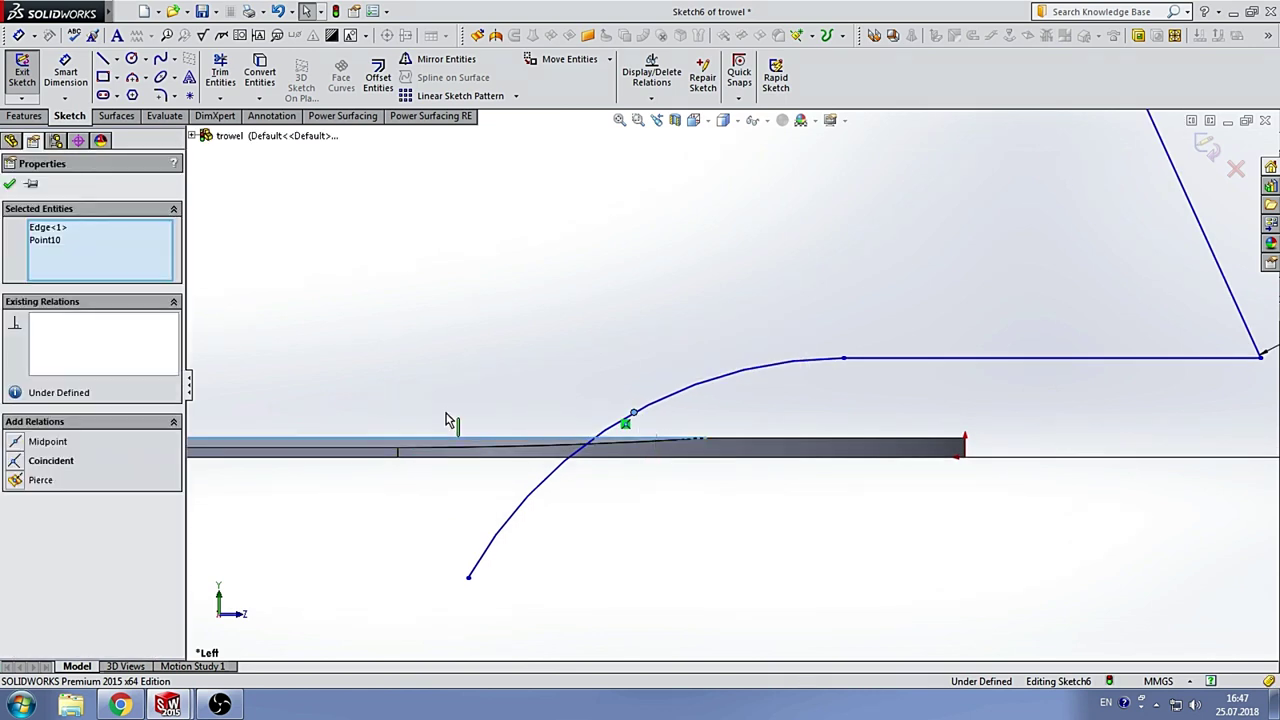
pyautogui.click(52, 462)
pyautogui.click(580, 329)
pyautogui.scroll(4, 757, 437)
pyautogui.scroll(3, 787, 400)
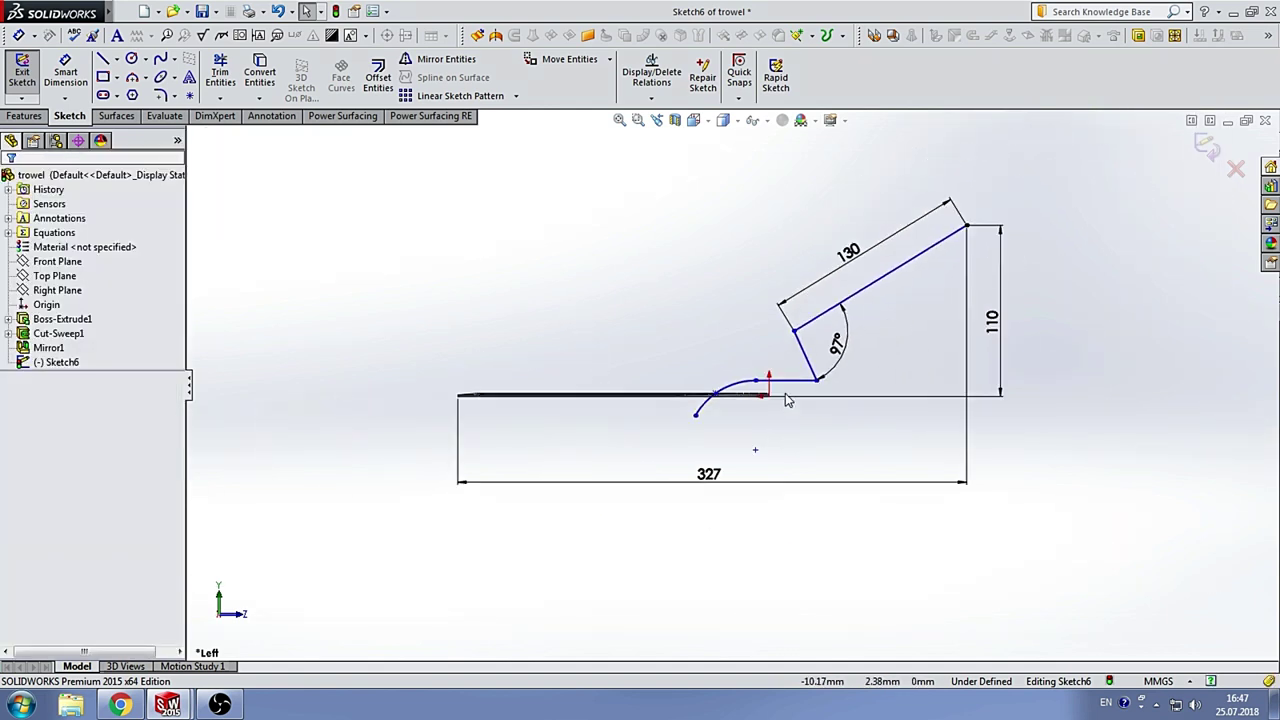
pyautogui.scroll(5, 787, 400)
# Step: Dimension the arc point on the blade edge 45 mm horizontally from the blade's end
pyautogui.press('d')
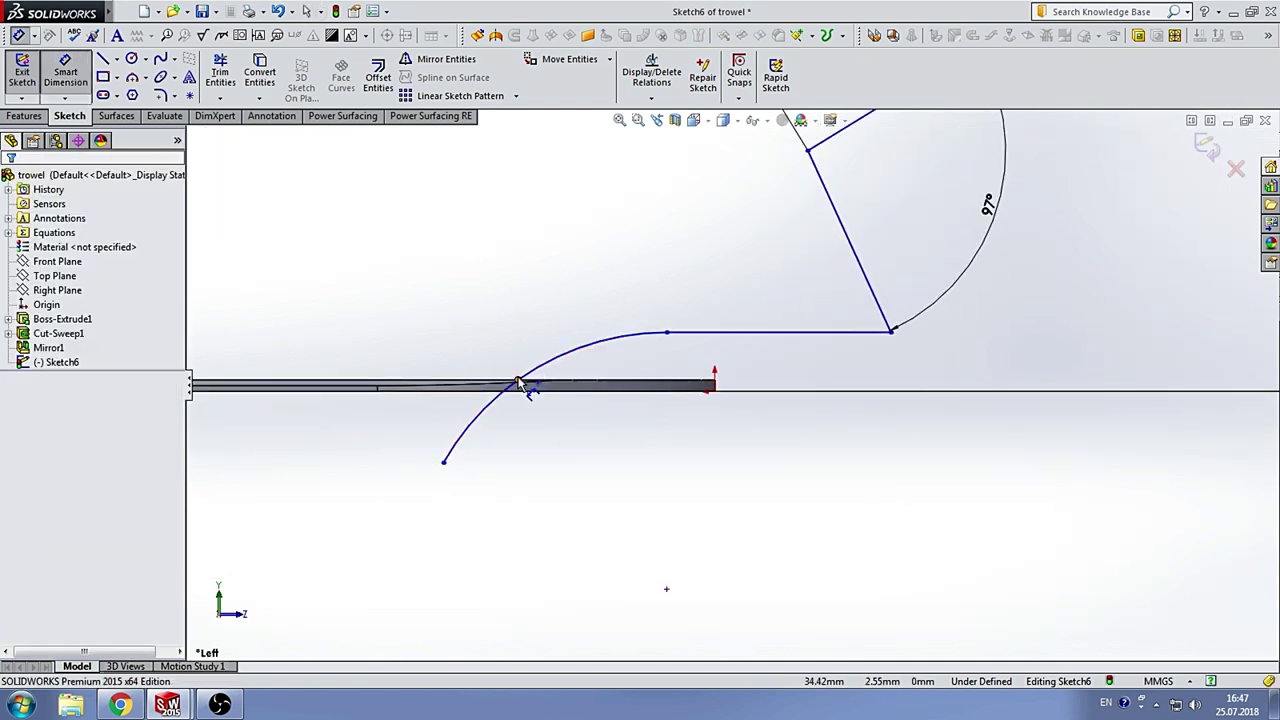
pyautogui.click(519, 383)
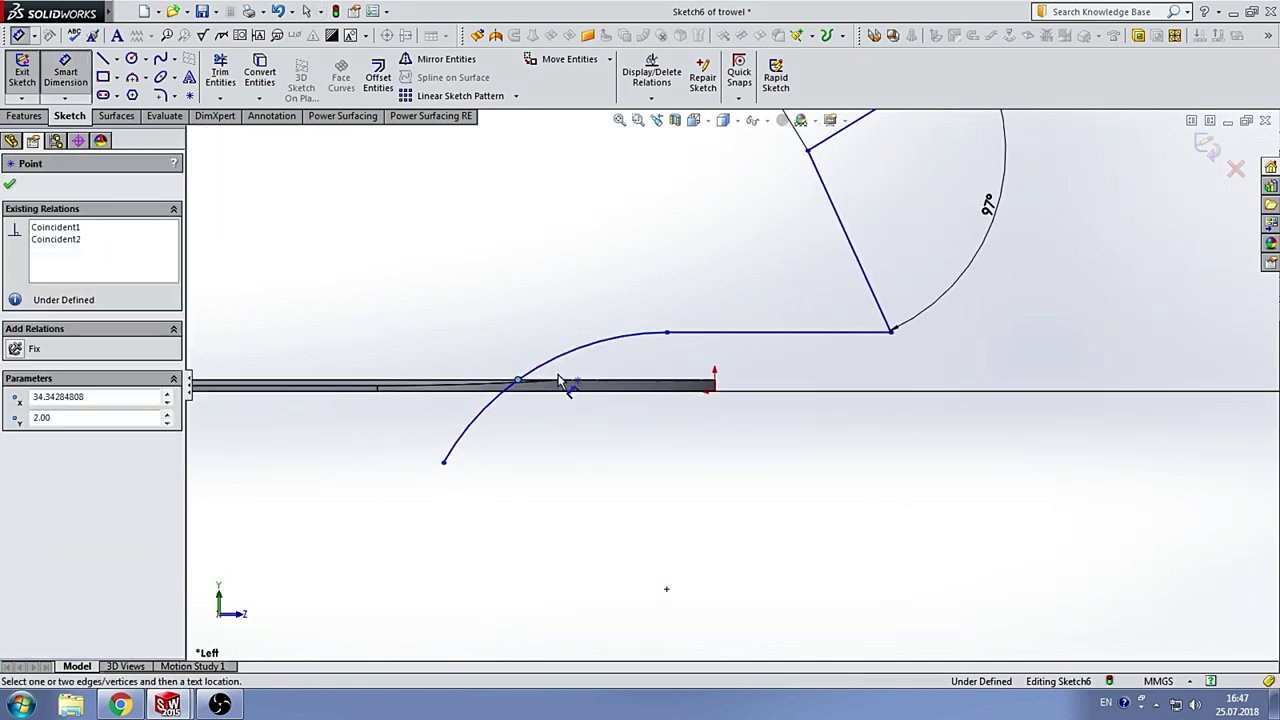
pyautogui.click(714, 390)
pyautogui.click(608, 262)
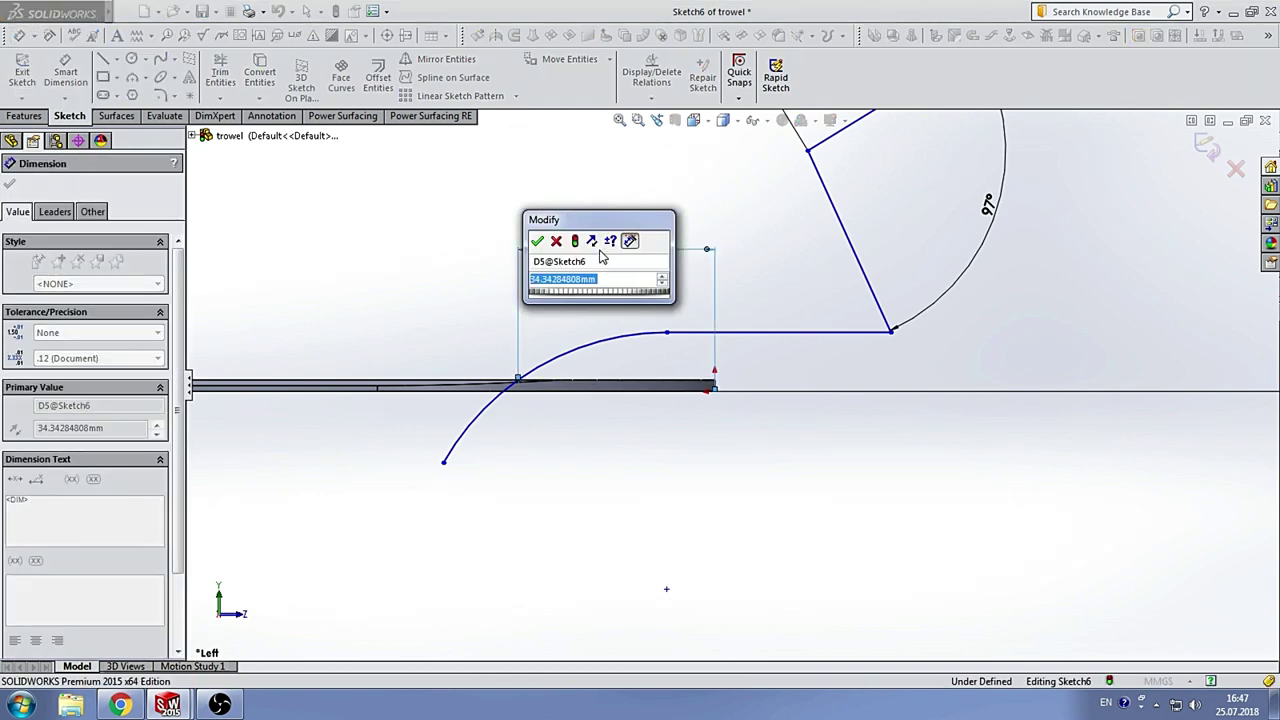
pyautogui.write('45')
pyautogui.press('Return')
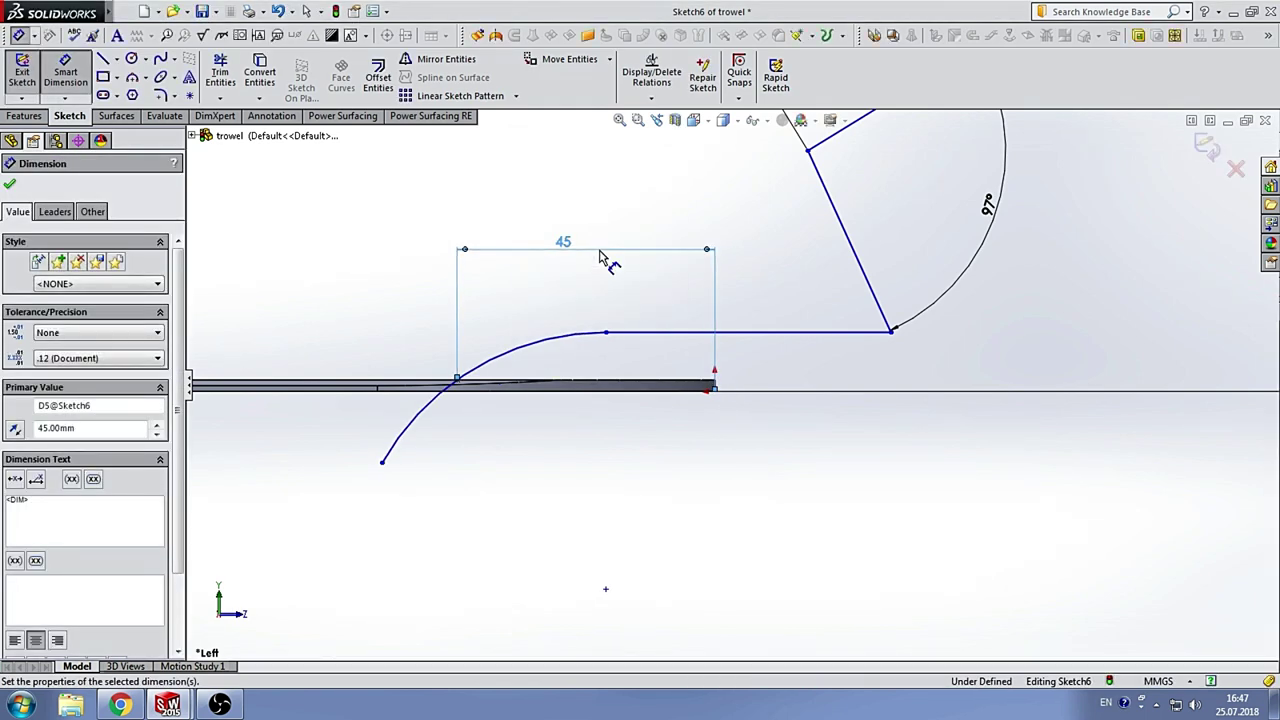
pyautogui.click(614, 180)
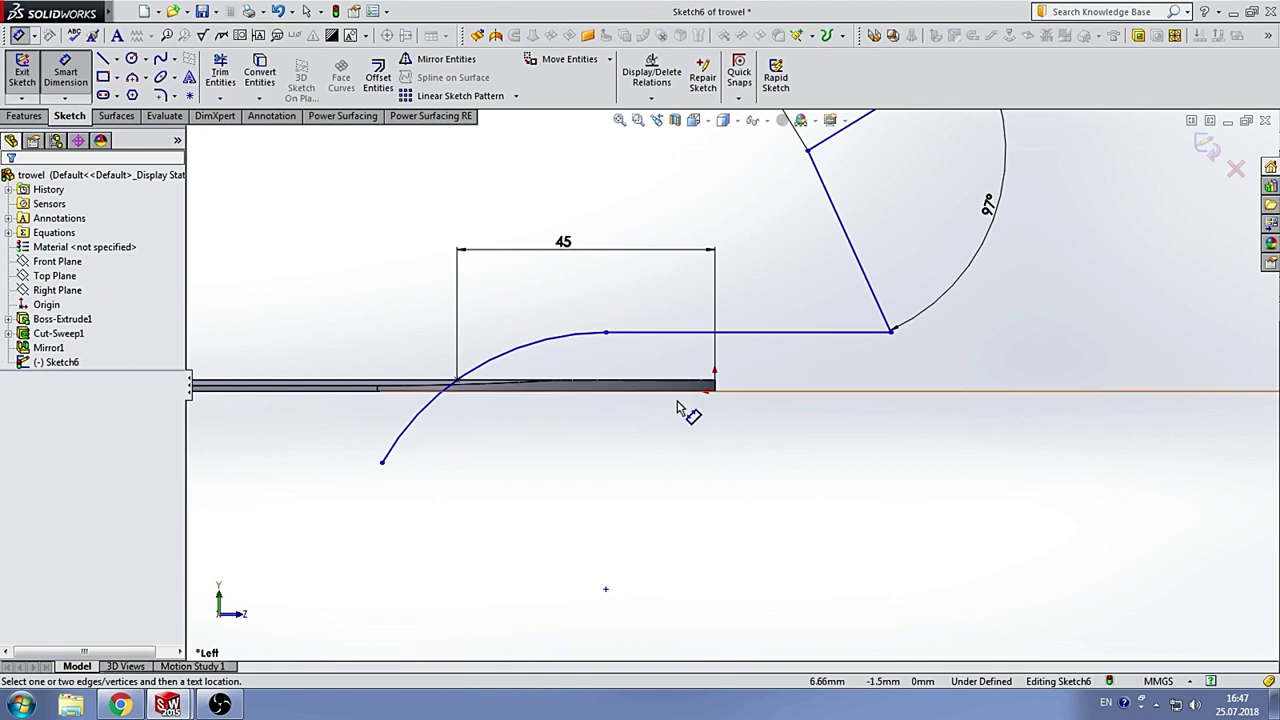
# Step: Set the short horizontal line 5 mm above the blade's top edge
pyautogui.click(700, 333)
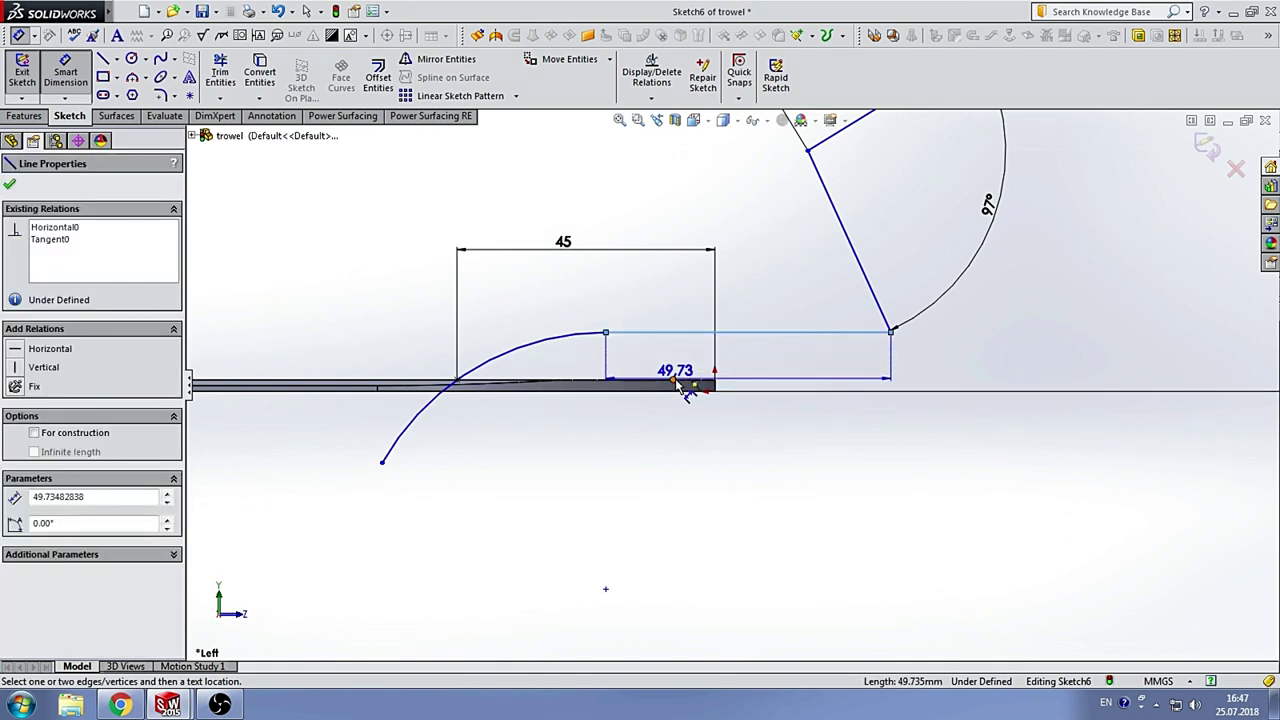
pyautogui.click(684, 384)
pyautogui.click(812, 369)
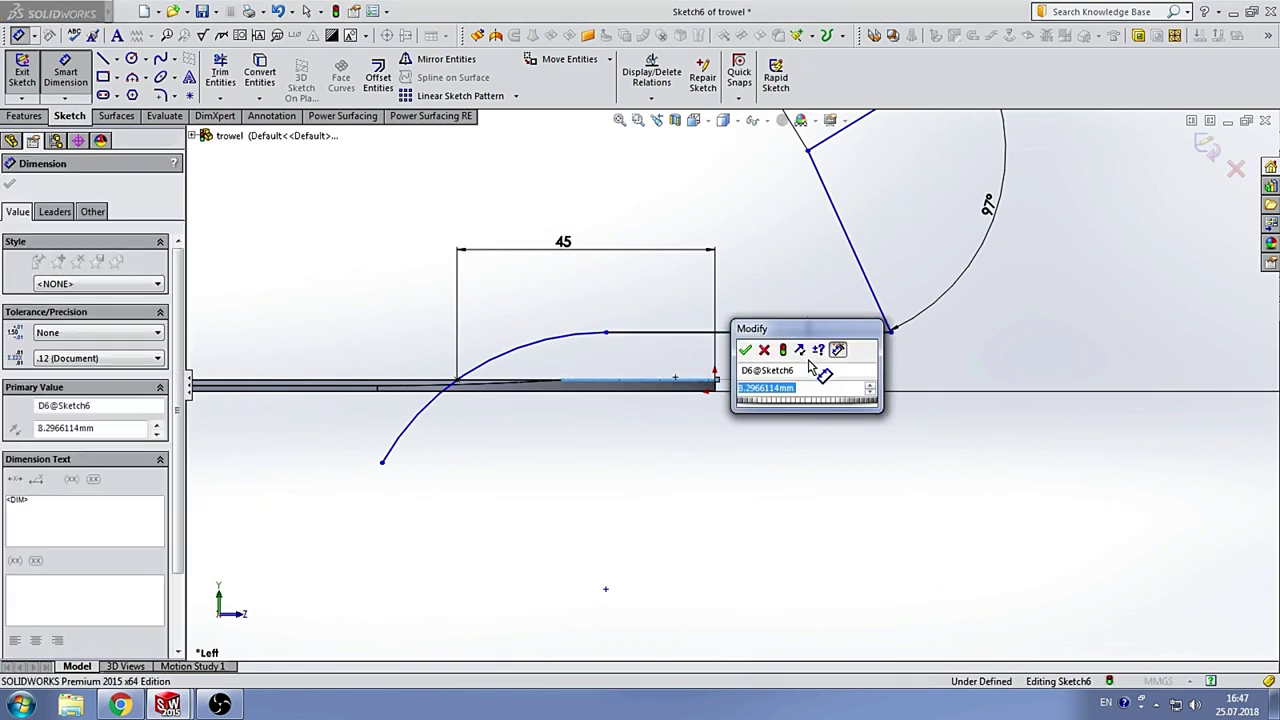
pyautogui.write('5')
pyautogui.press('Return')
pyautogui.press('Escape')
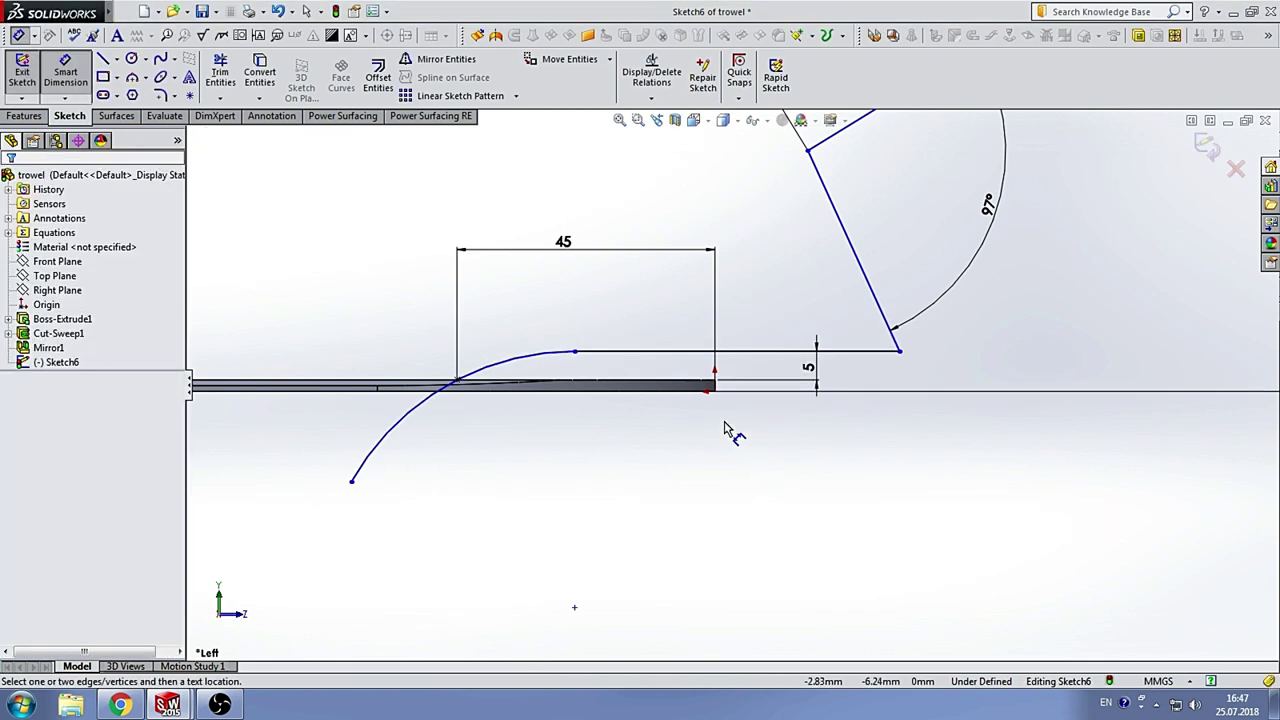
# Step: Set a 70° angle between the sloped line and the horizontal line
pyautogui.scroll(3, 745, 336)
pyautogui.scroll(-3, 750, 332)
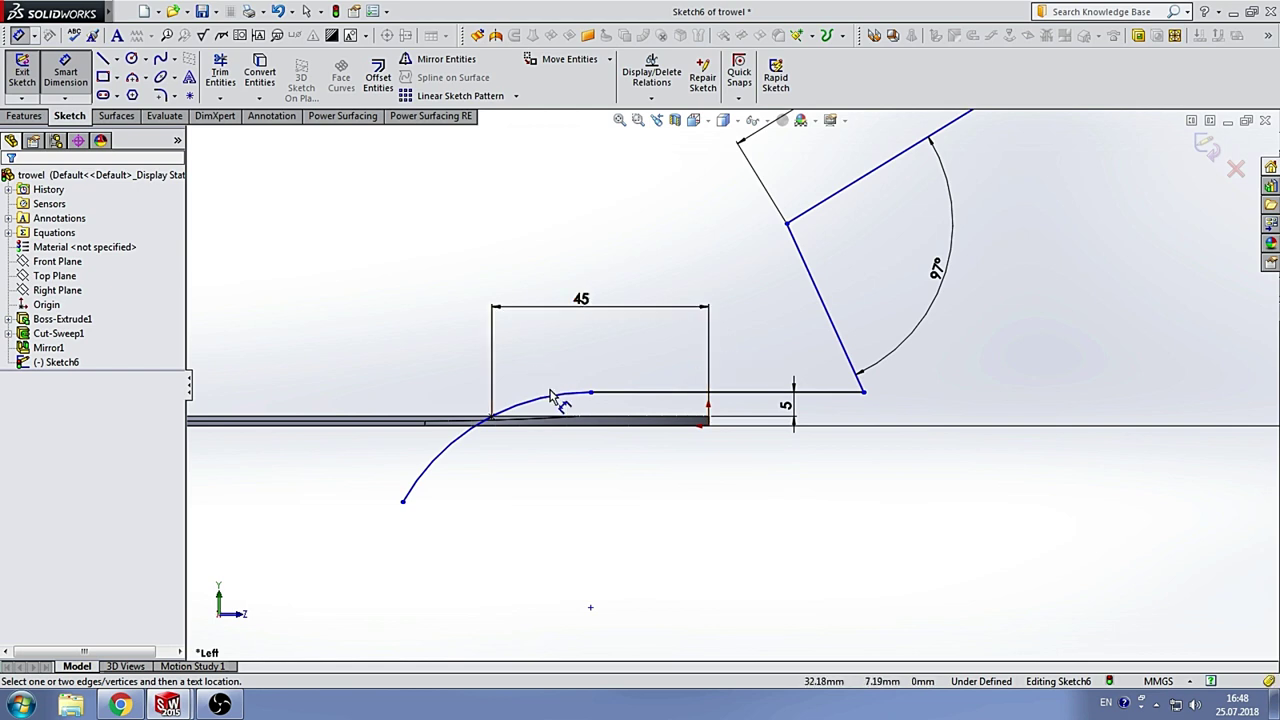
pyautogui.scroll(3, 702, 368)
pyautogui.scroll(-3, 760, 390)
pyautogui.click(760, 388)
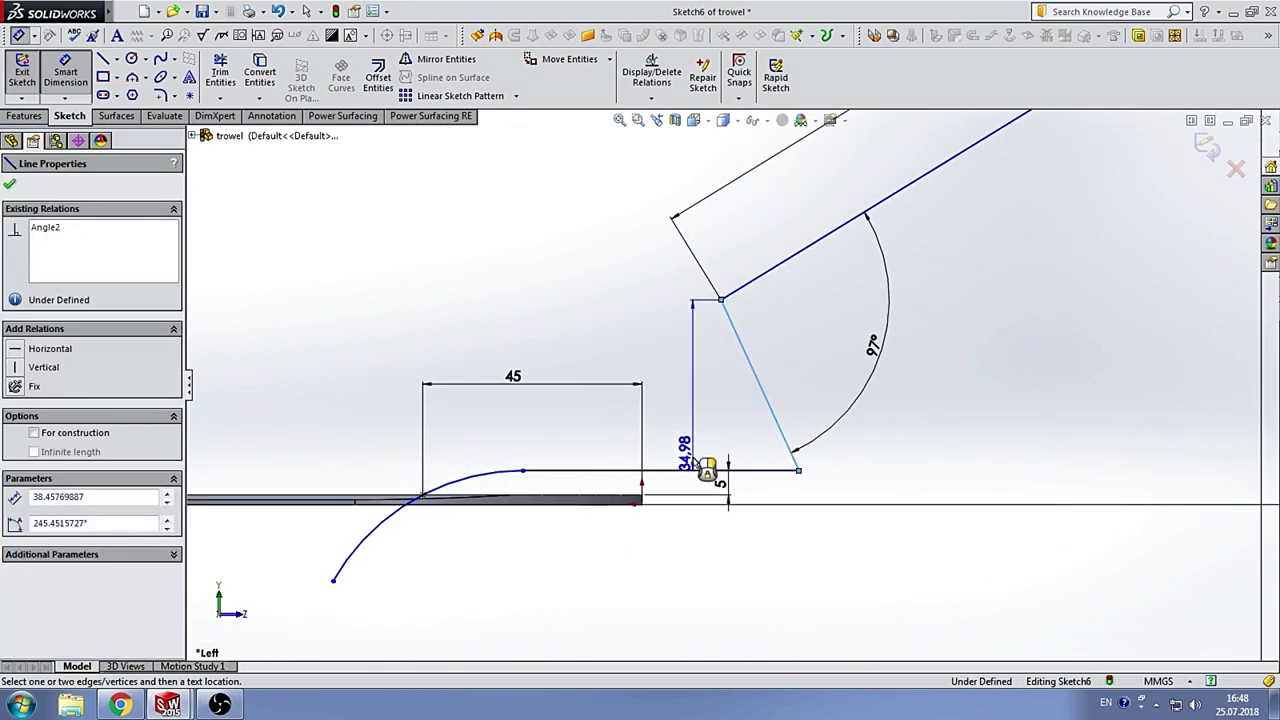
pyautogui.click(780, 470)
pyautogui.click(606, 308)
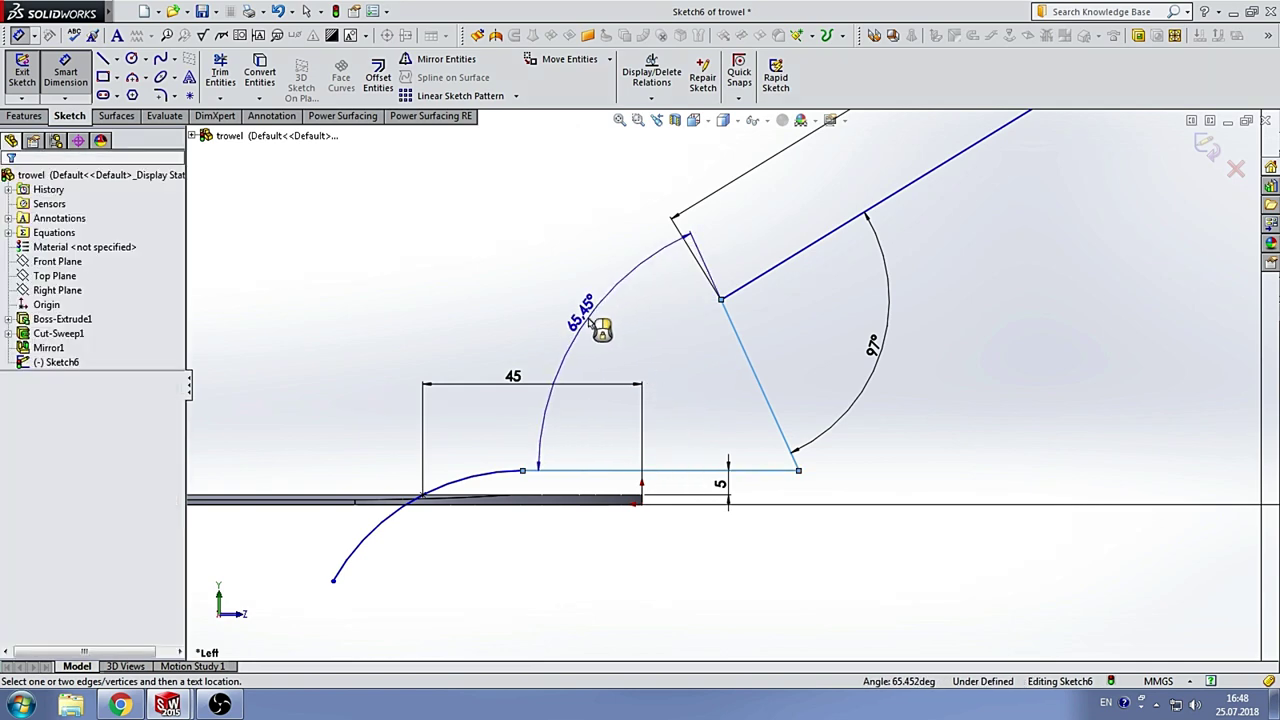
pyautogui.write('70')
pyautogui.press('Return')
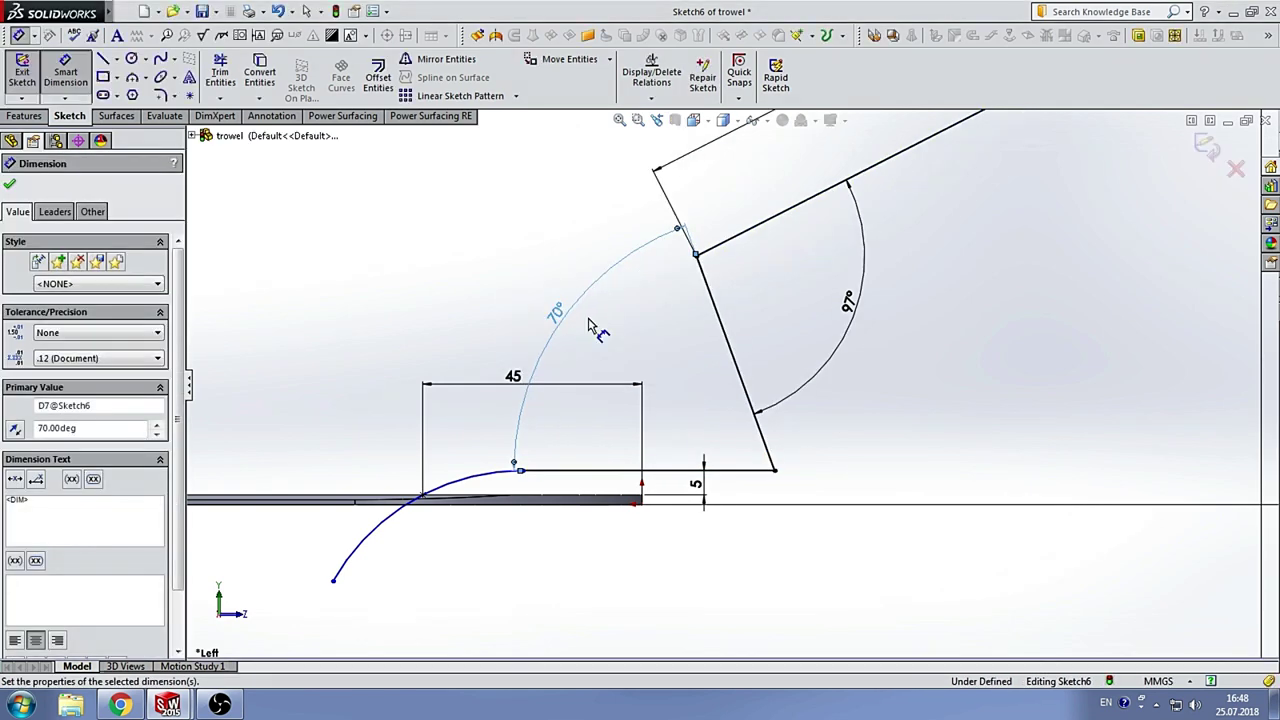
pyautogui.press('Escape')
# Step: Make the arc's end point (Point3) coincident with the blade's top edge
pyautogui.press('f')
pyautogui.scroll(-2, 682, 430)
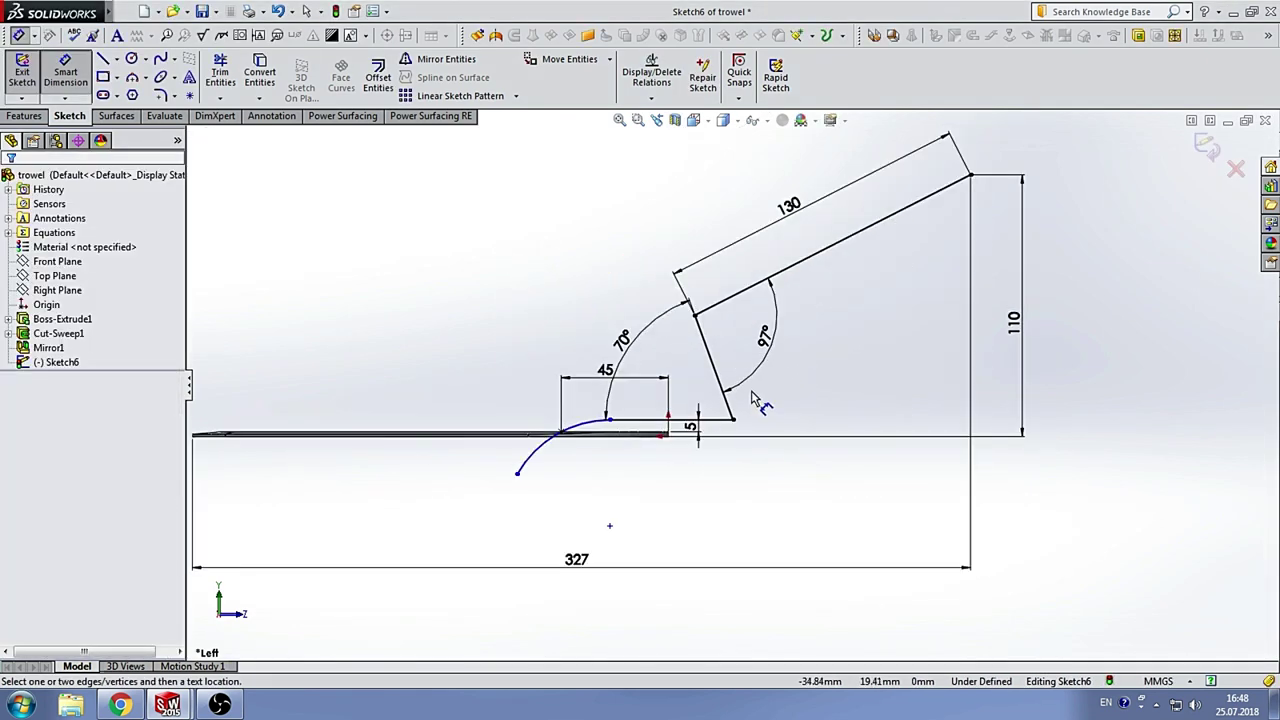
pyautogui.scroll(-3, 700, 420)
pyautogui.scroll(-3, 734, 395)
pyautogui.scroll(-3, 740, 398)
pyautogui.scroll(-3, 695, 426)
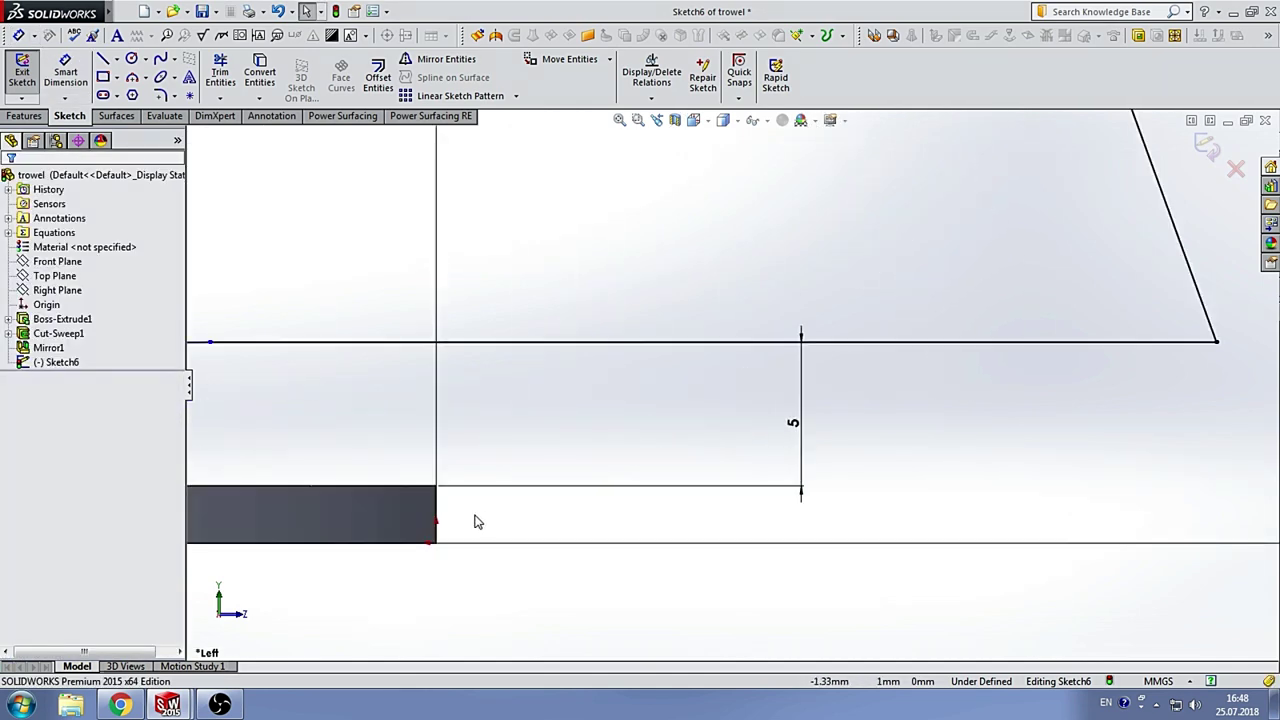
pyautogui.click(438, 516)
pyautogui.scroll(4, 549, 374)
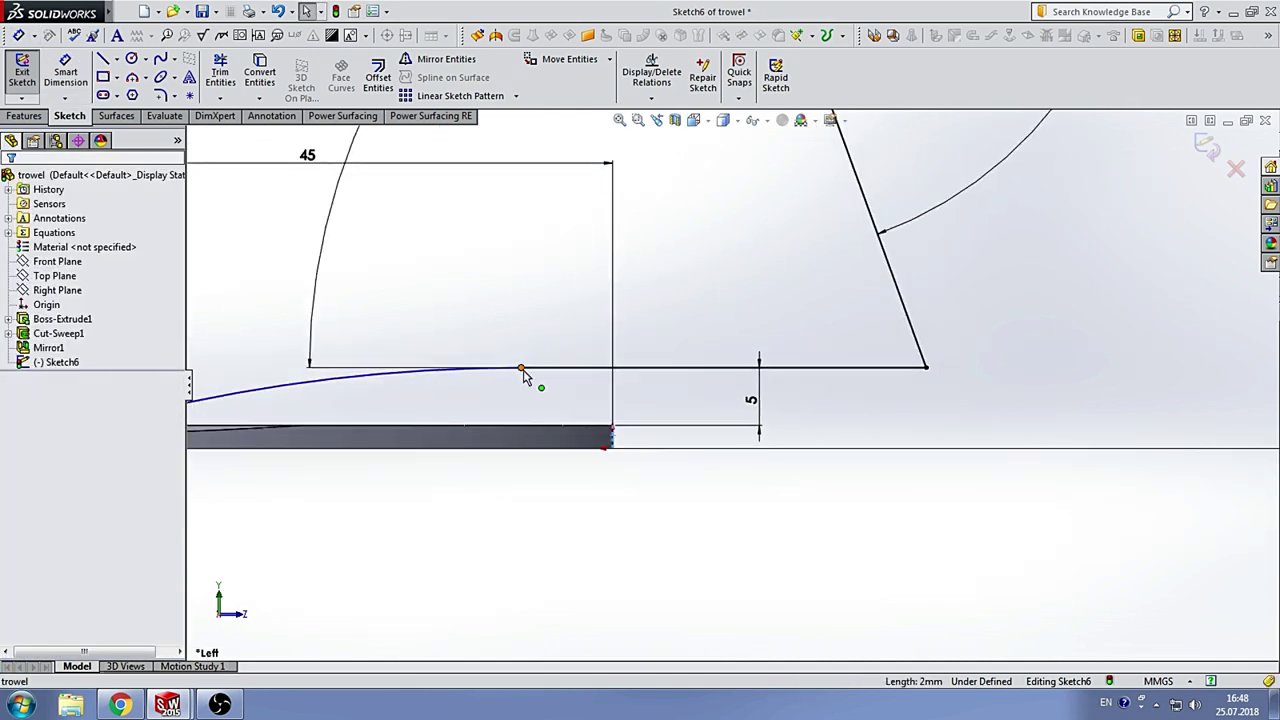
pyautogui.keyDown('ctrl'); pyautogui.click(520, 368); pyautogui.keyUp('ctrl')
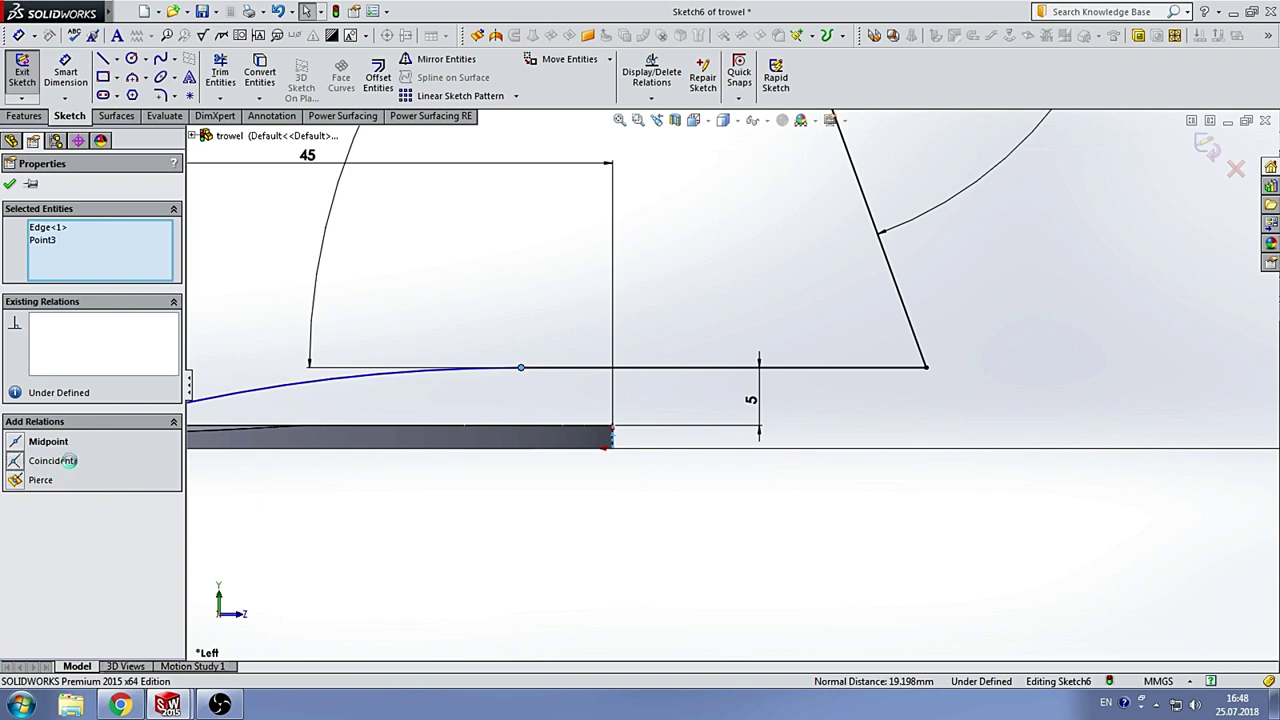
pyautogui.click(62, 460)
pyautogui.click(650, 476)
# Step: Move the 5 mm offset dimension to a clearer position
pyautogui.scroll(6, 694, 440)
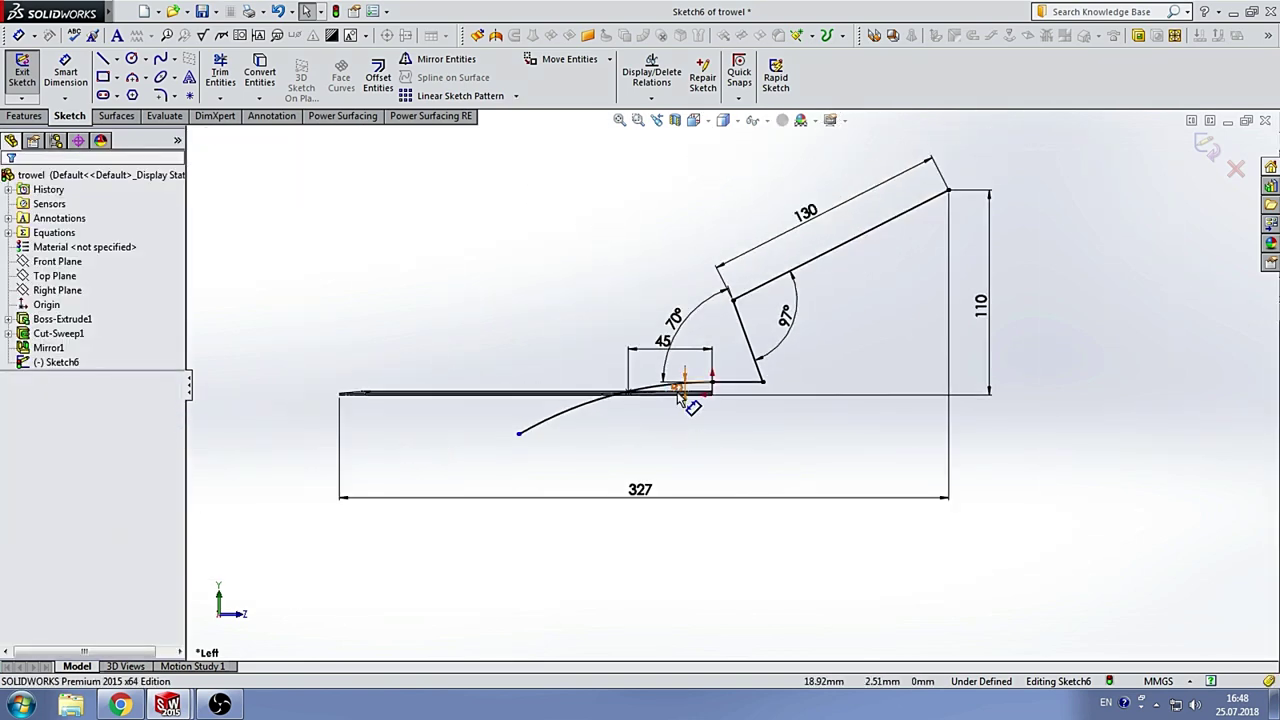
pyautogui.scroll(-1, 680, 398)
pyautogui.click(689, 392)
pyautogui.click(778, 381)
pyautogui.click(846, 398)
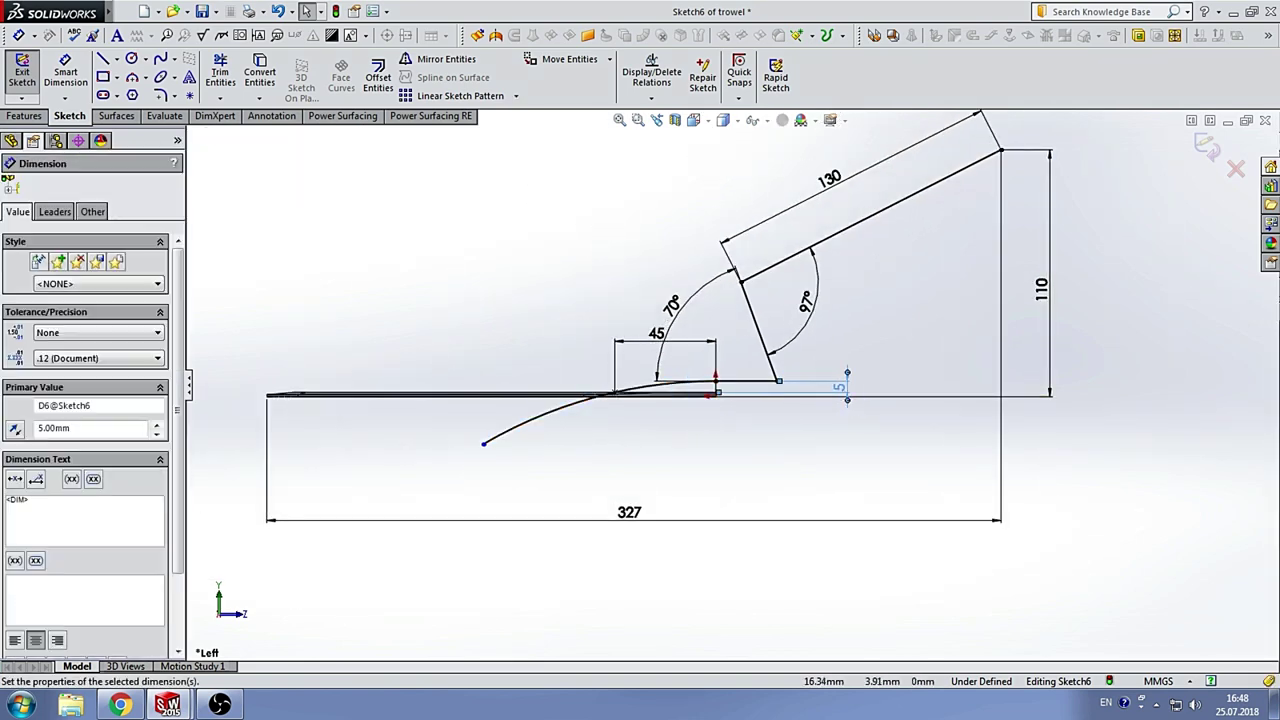
pyautogui.click(766, 471)
# Step: Round the lower and upper corners of the steep line with 10 mm sketch fillets
pyautogui.click(159, 95)
pyautogui.write('10')
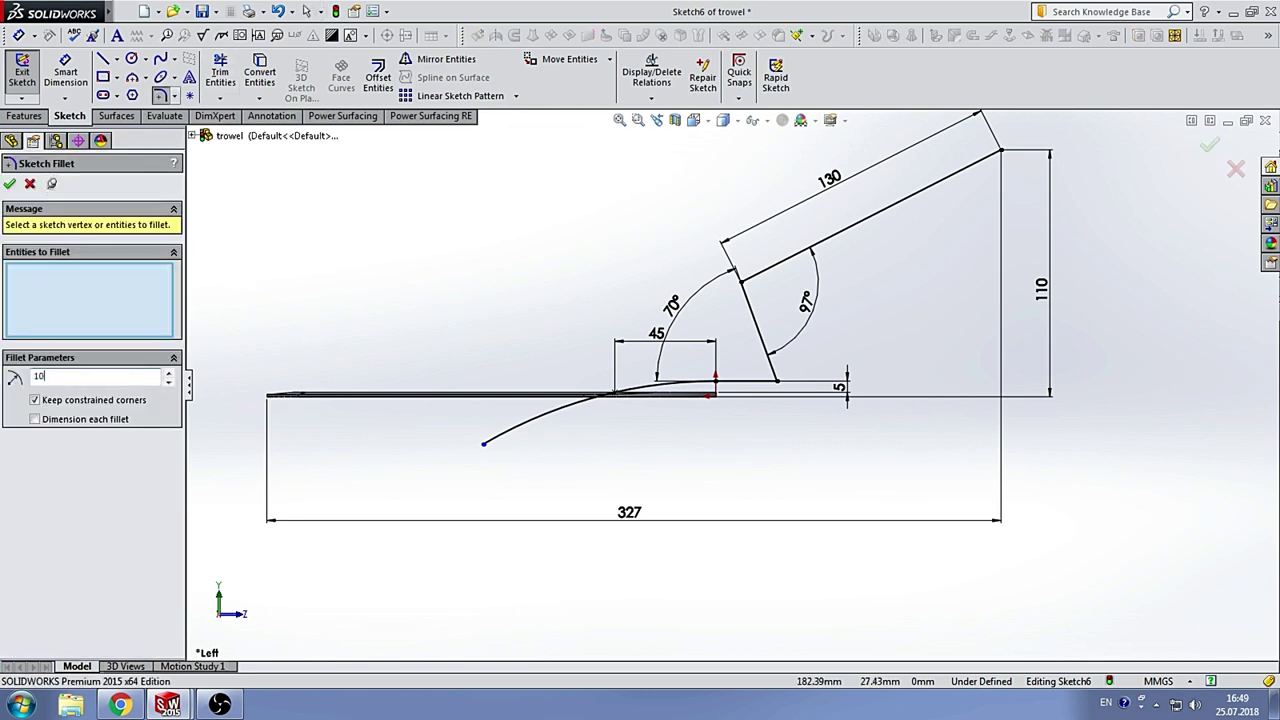
pyautogui.click(779, 384)
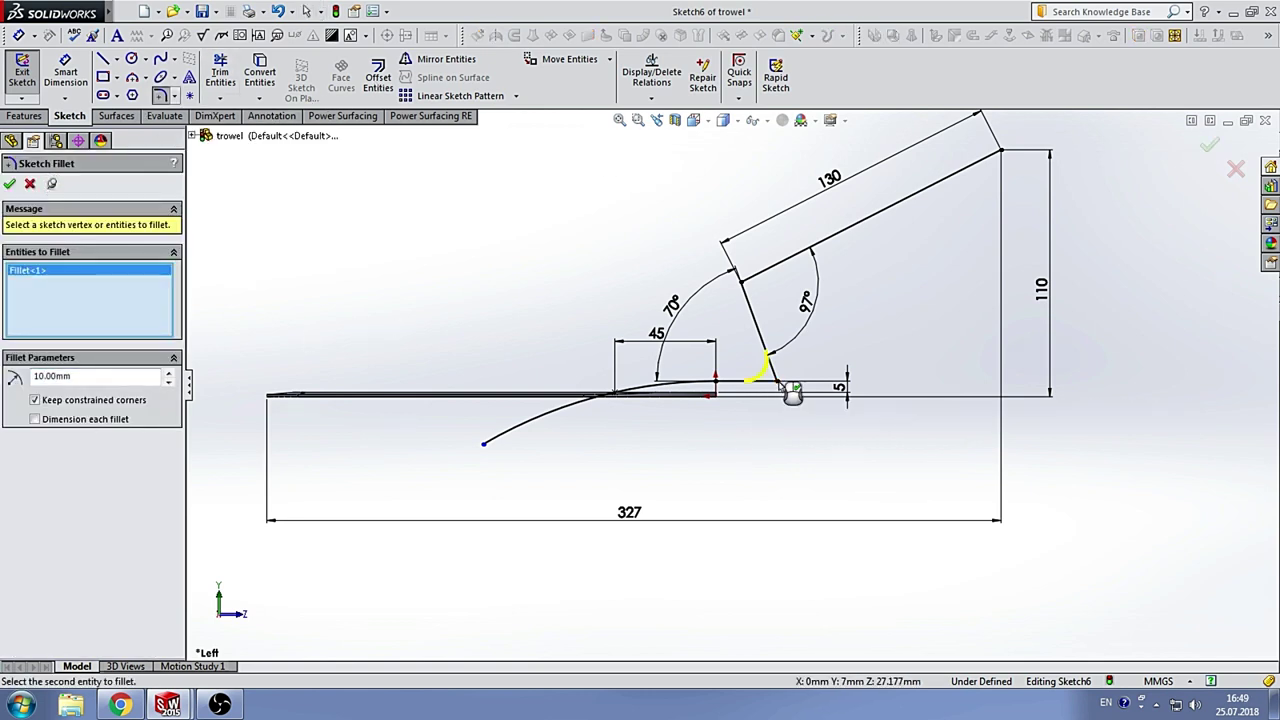
pyautogui.click(742, 283)
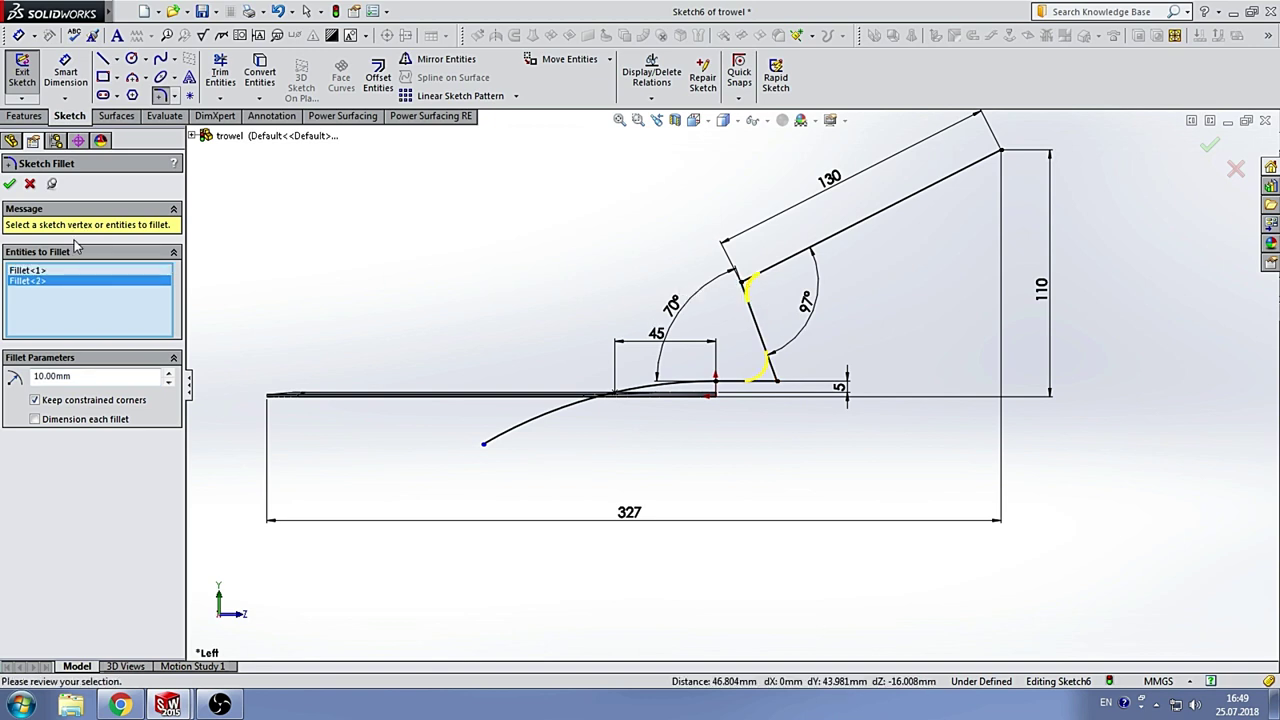
pyautogui.click(9, 184)
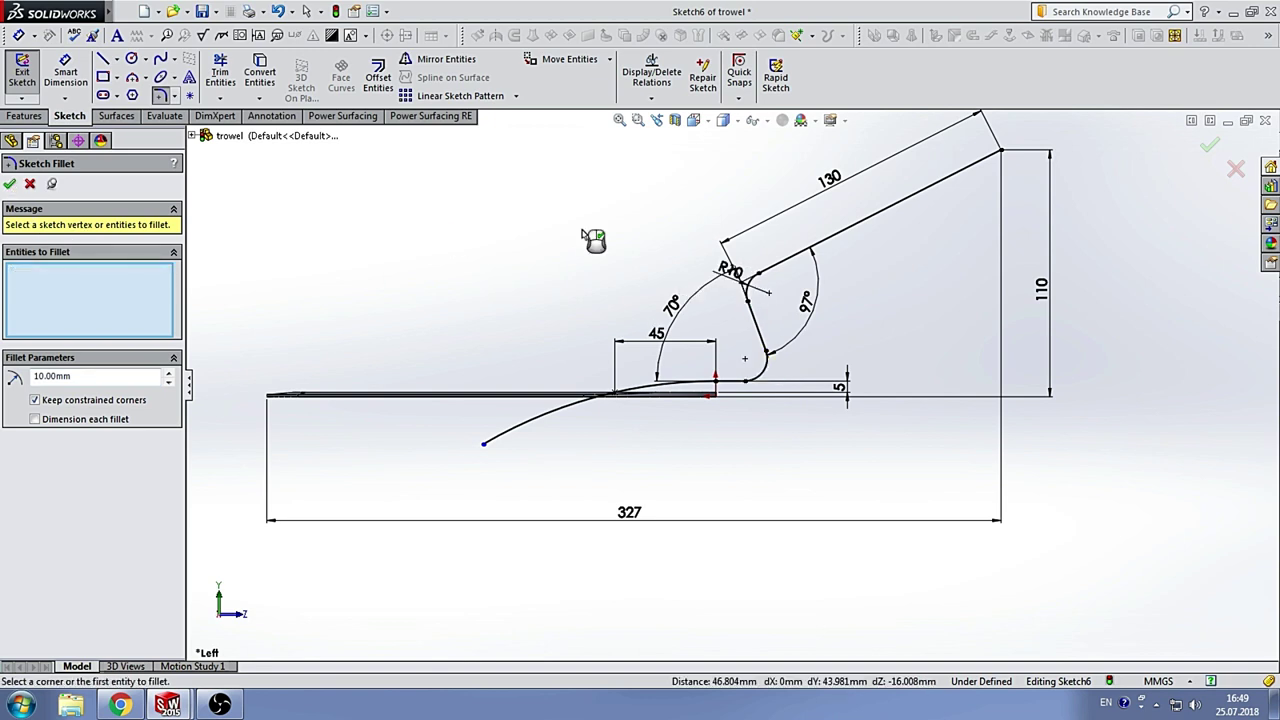
pyautogui.click(9, 184)
# Step: Orbit the handle path sketch into a tilted 3D view to inspect it
pyautogui.scroll(3, 700, 290)
pyautogui.scroll(-4, 720, 320)
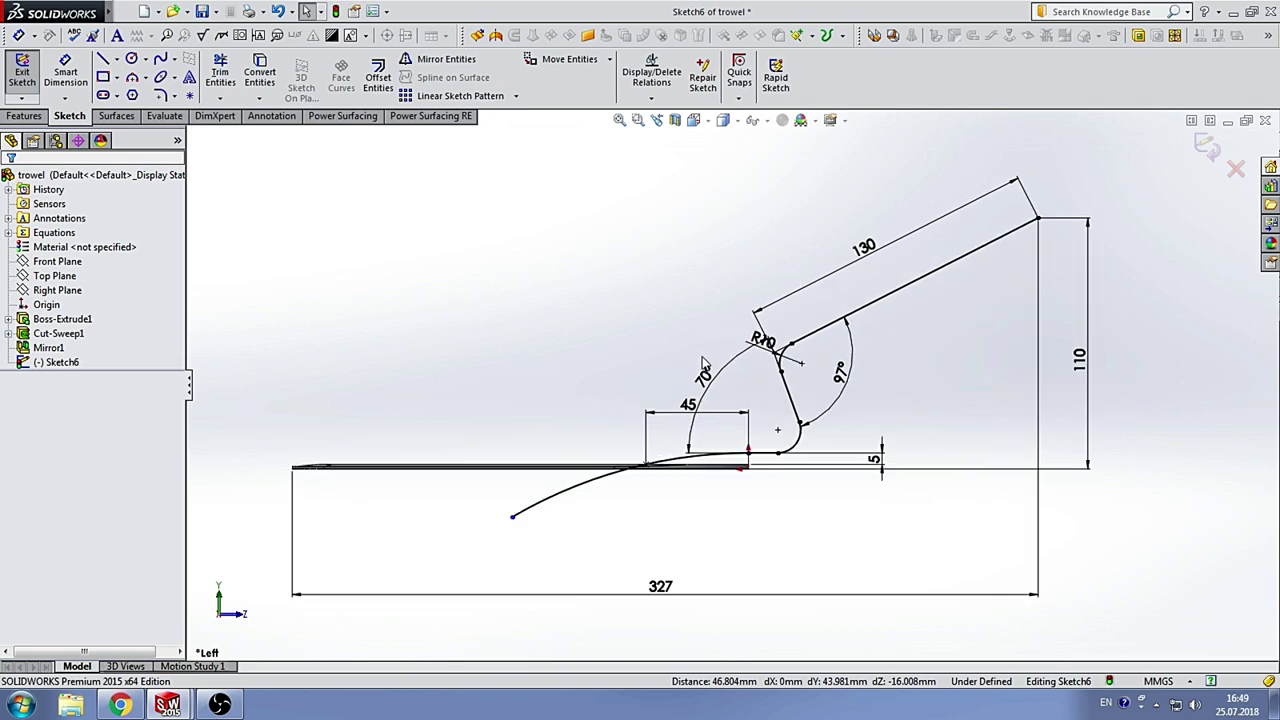
pyautogui.scroll(4, 720, 320)
pyautogui.moveTo(720, 320)
pyautogui.mouseDown(button='middle')
pyautogui.moveTo(650, 351)
pyautogui.moveTo(663, 337)
pyautogui.moveTo(750, 362)
pyautogui.moveTo(770, 347)
pyautogui.moveTo(749, 322)
pyautogui.moveTo(705, 357)
pyautogui.mouseUp(button='middle')
pyautogui.click(665, 358)
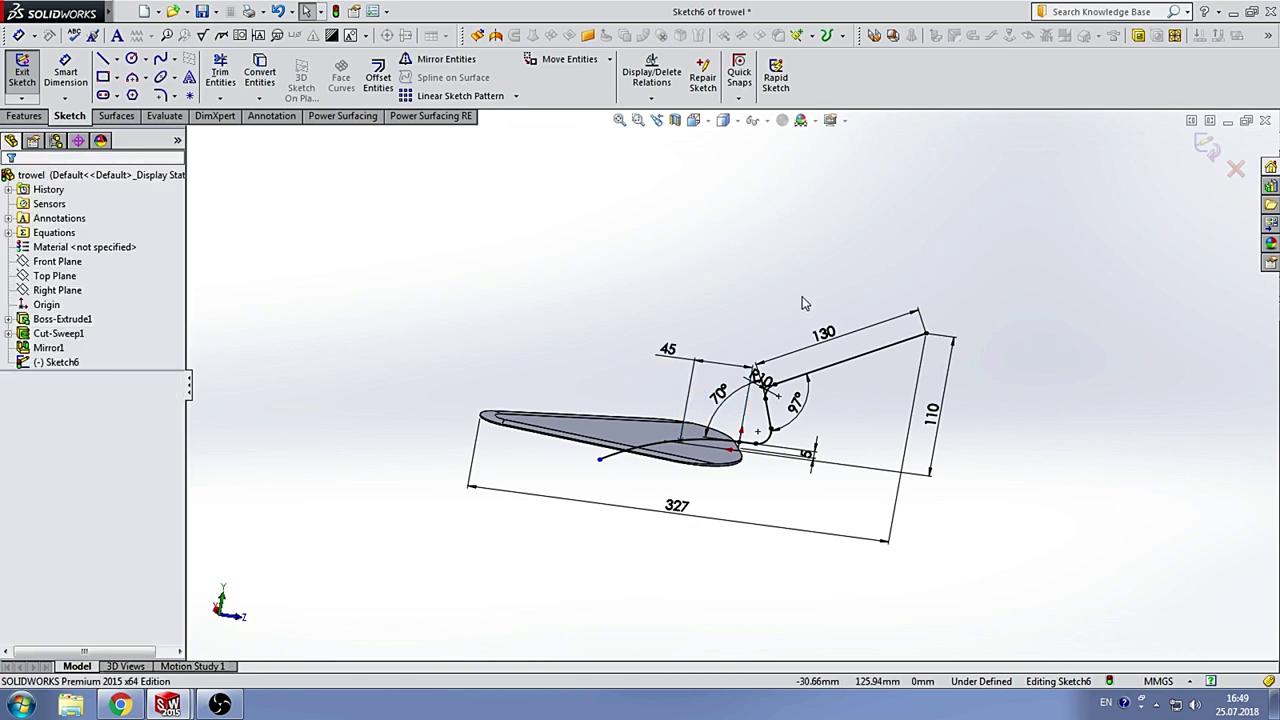
pyautogui.moveTo(803, 297)
pyautogui.mouseDown(button='middle')
pyautogui.moveTo(703, 263)
pyautogui.moveTo(743, 259)
pyautogui.moveTo(814, 286)
pyautogui.mouseUp(button='middle')
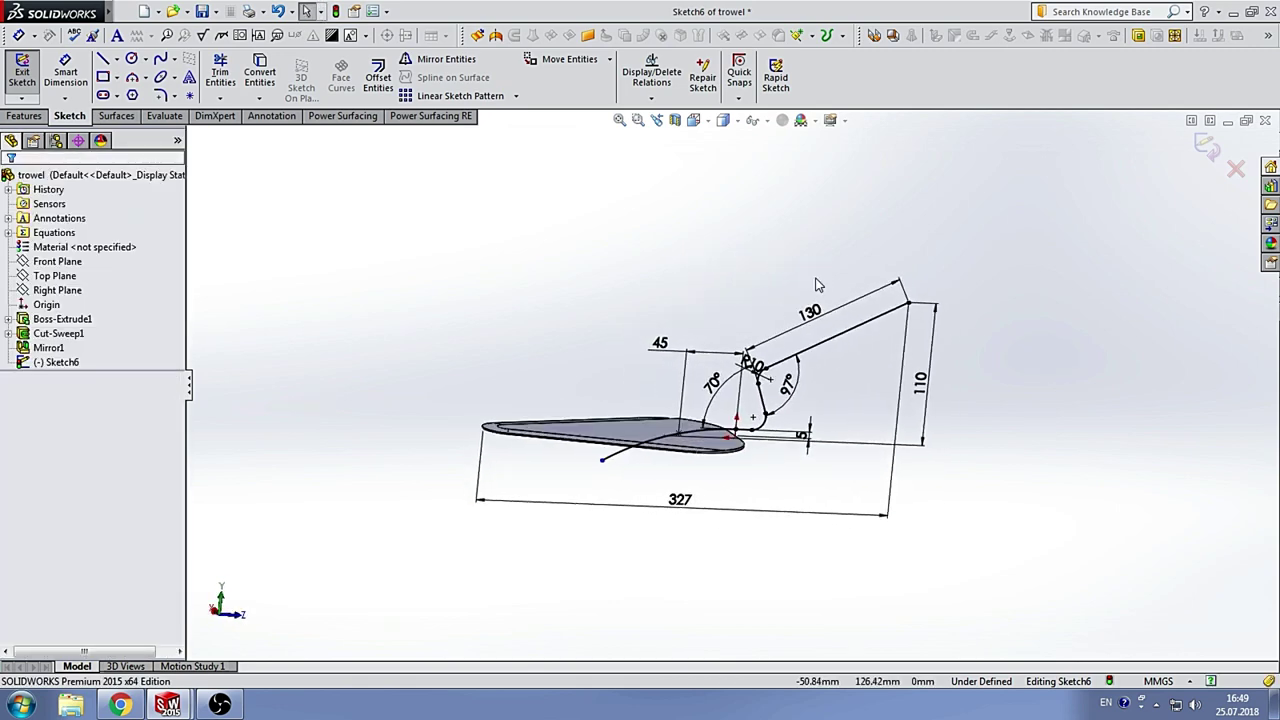
# Step: Exit Sketch6 and orbit to see the handle line's far end
pyautogui.click(1206, 148)
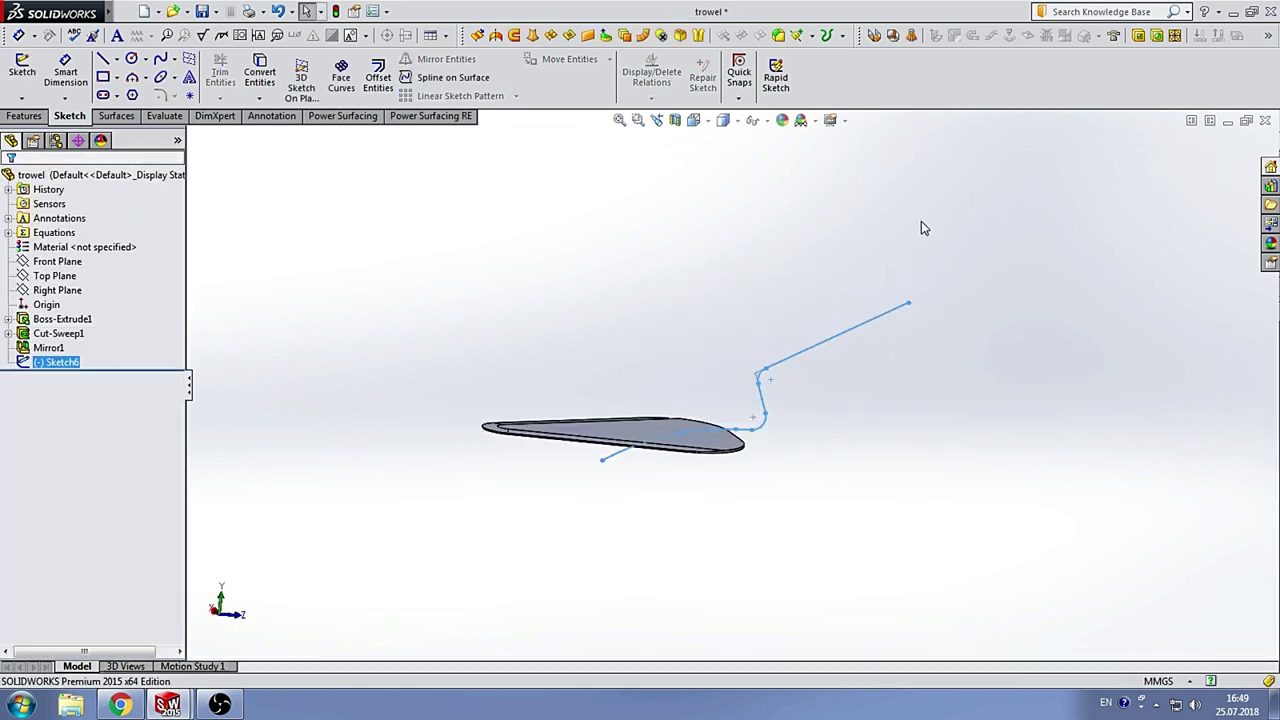
pyautogui.moveTo(926, 232)
pyautogui.mouseDown(button='middle')
pyautogui.moveTo(803, 240)
pyautogui.moveTo(814, 266)
pyautogui.mouseUp(button='middle')
pyautogui.scroll(-2, 834, 346)
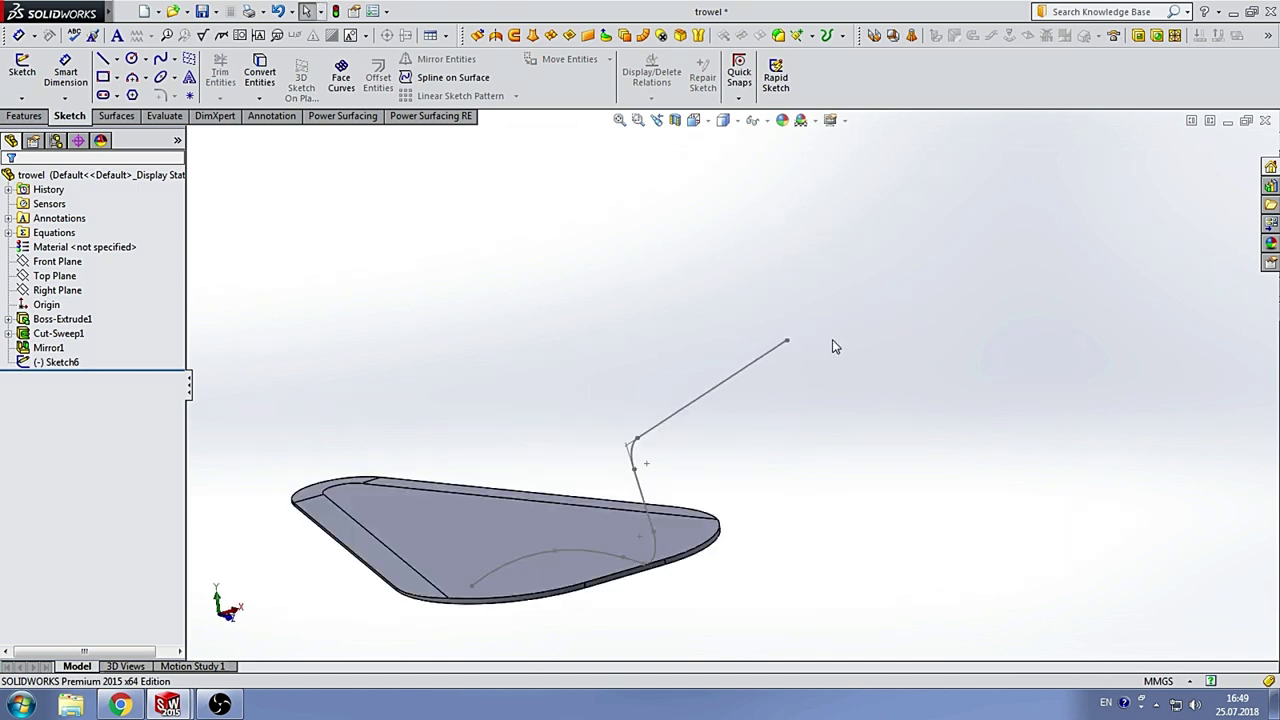
pyautogui.scroll(-3, 814, 366)
pyautogui.scroll(-3, 735, 402)
# Step: Create Plane1 through the handle line's far endpoint, perpendicular to Line3
pyautogui.click(755, 352)
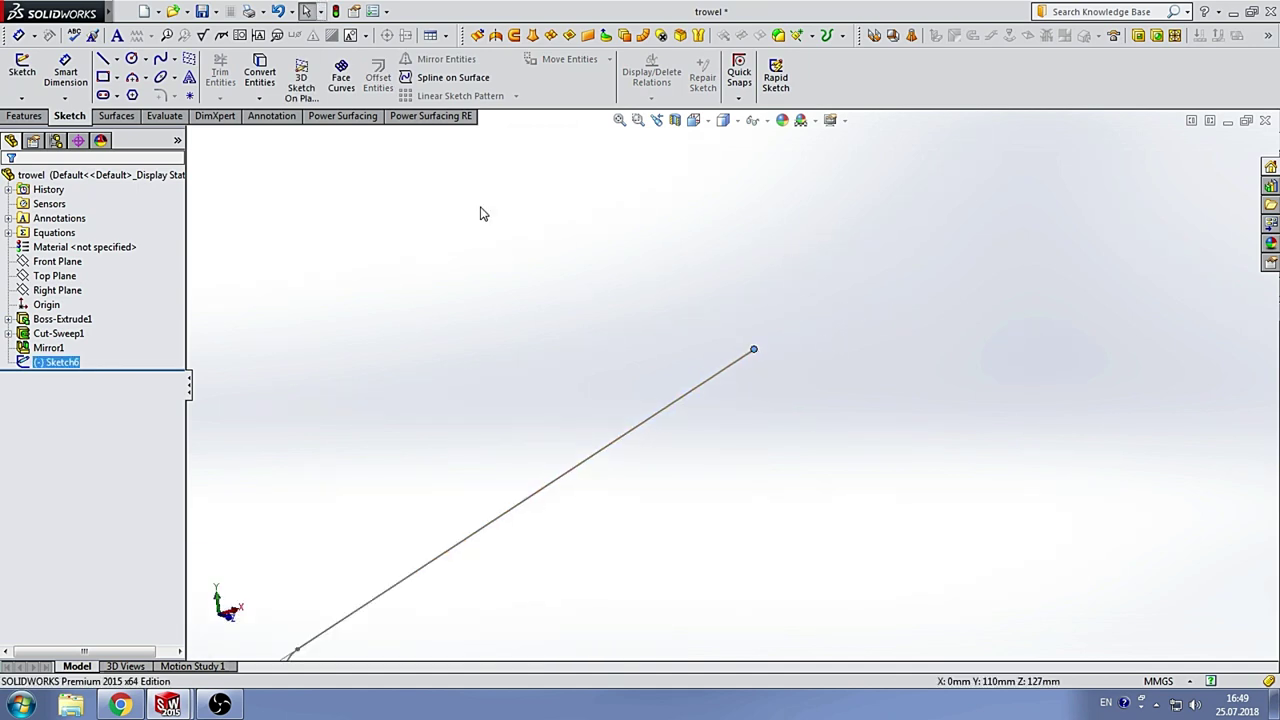
pyautogui.click(811, 35)
pyautogui.click(828, 53)
pyautogui.click(759, 356)
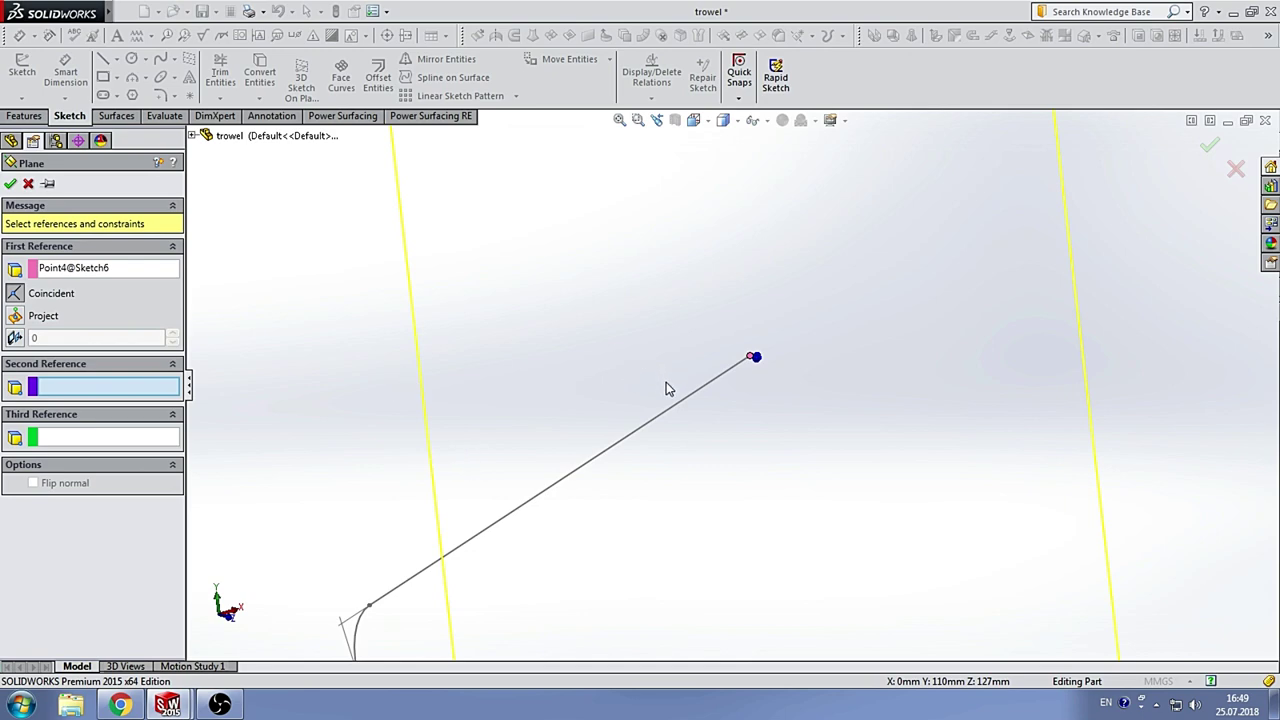
pyautogui.click(713, 391)
pyautogui.moveTo(686, 300)
pyautogui.mouseDown(button='middle')
pyautogui.moveTo(692, 402)
pyautogui.moveTo(746, 391)
pyautogui.moveTo(210, 305)
pyautogui.mouseUp(button='middle')
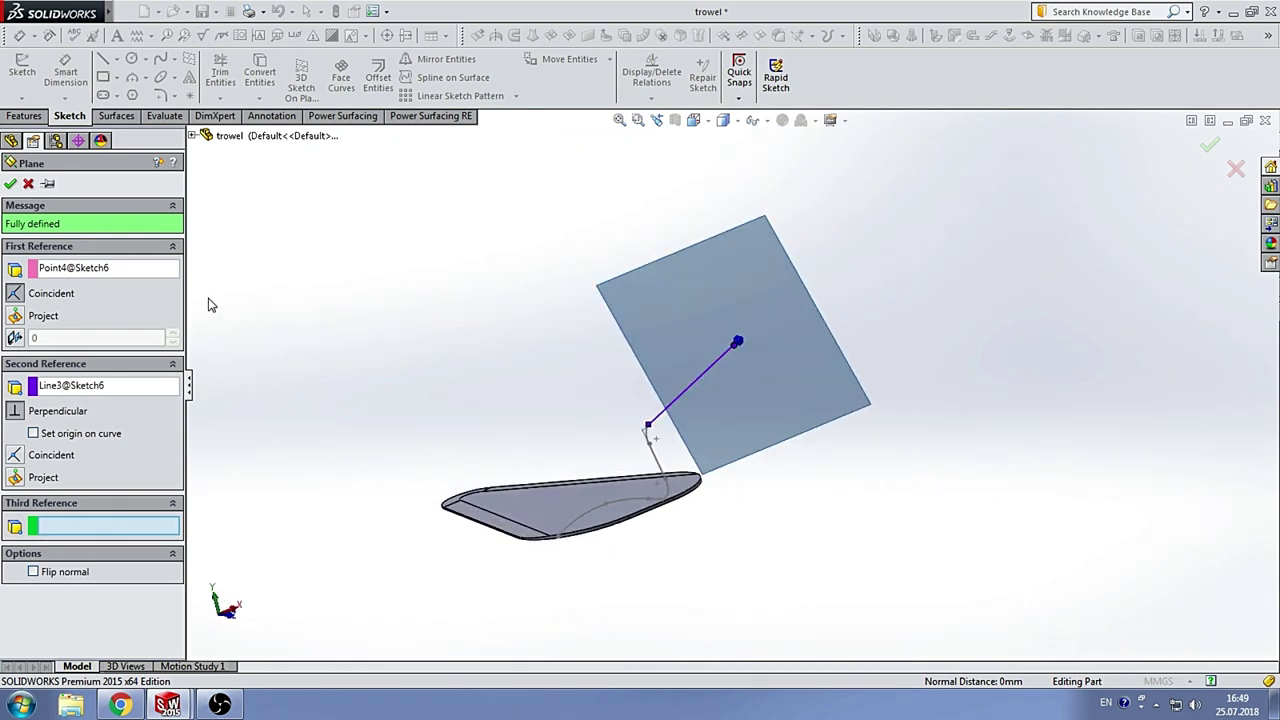
pyautogui.click(10, 184)
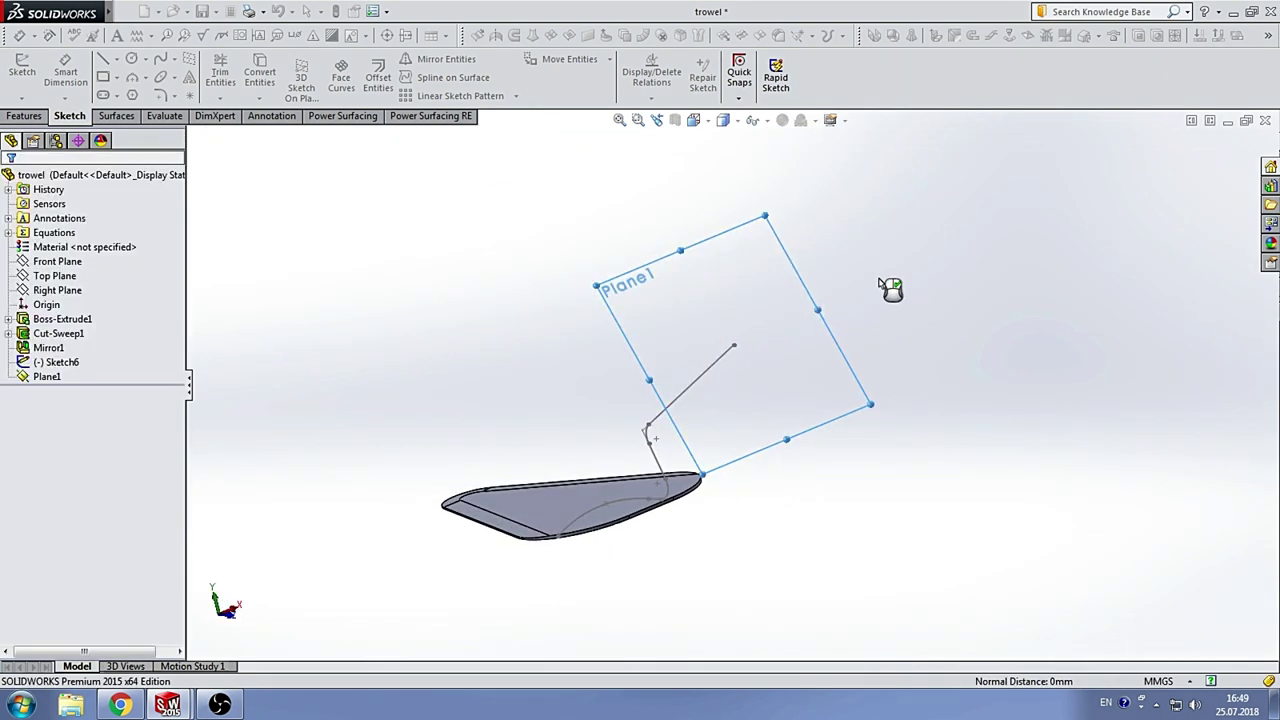
# Step: Start a sketch on Plane1 with a circle centred on the line's endpoint
pyautogui.click(789, 391)
pyautogui.moveTo(789, 391)
pyautogui.mouseDown(button='middle')
pyautogui.moveTo(748, 323)
pyautogui.moveTo(640, 360)
pyautogui.mouseUp(button='middle')
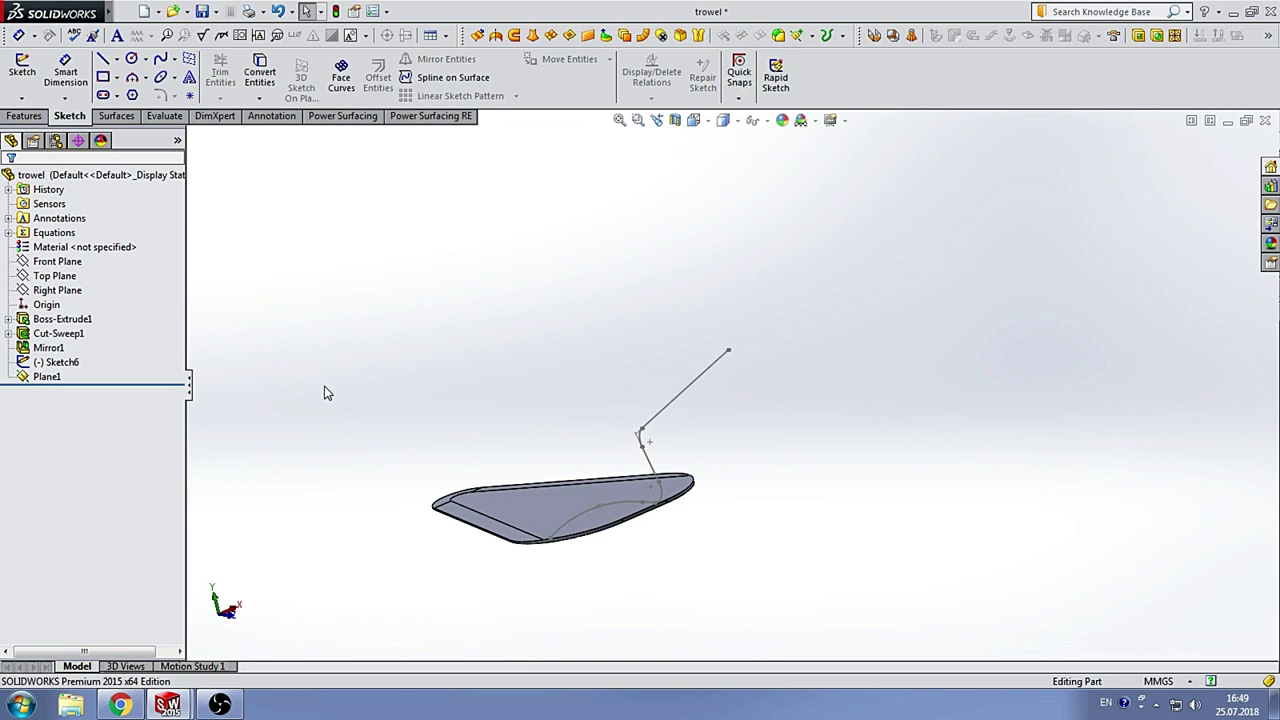
pyautogui.click(47, 376)
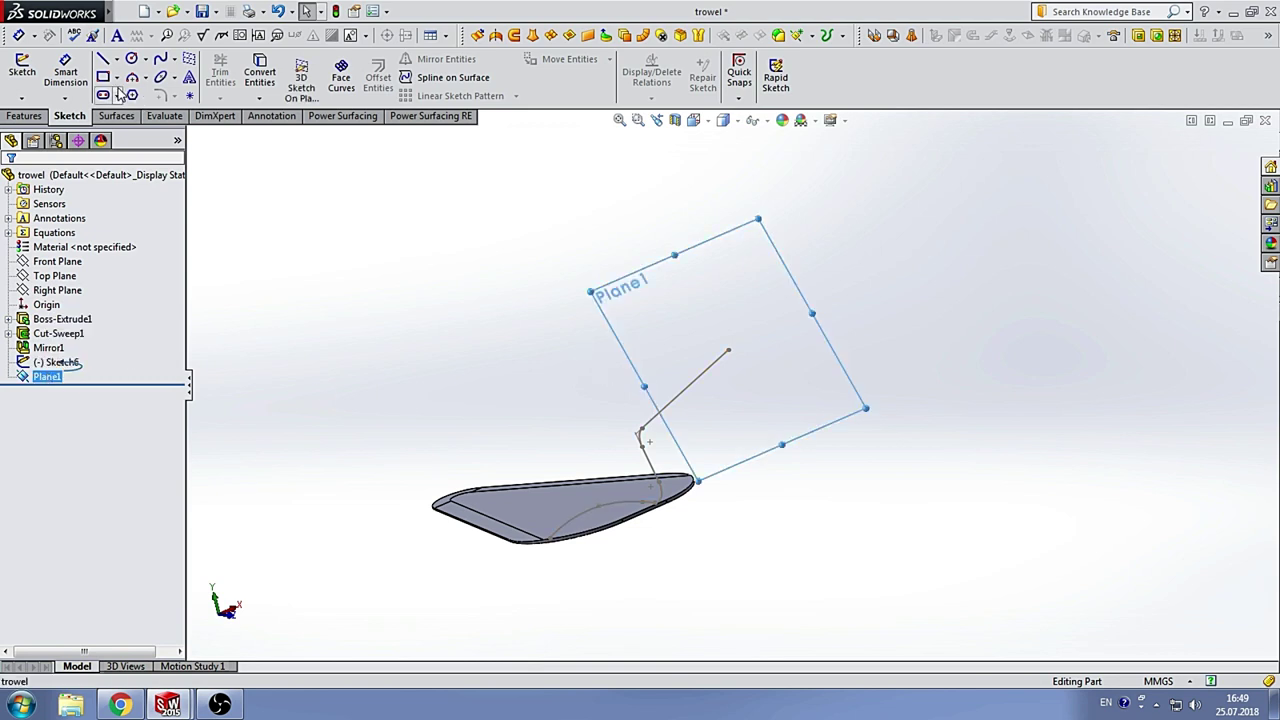
pyautogui.click(131, 59)
pyautogui.click(728, 349)
# Step: Give the circle a 10 mm diameter and close Sketch7
pyautogui.click(750, 369)
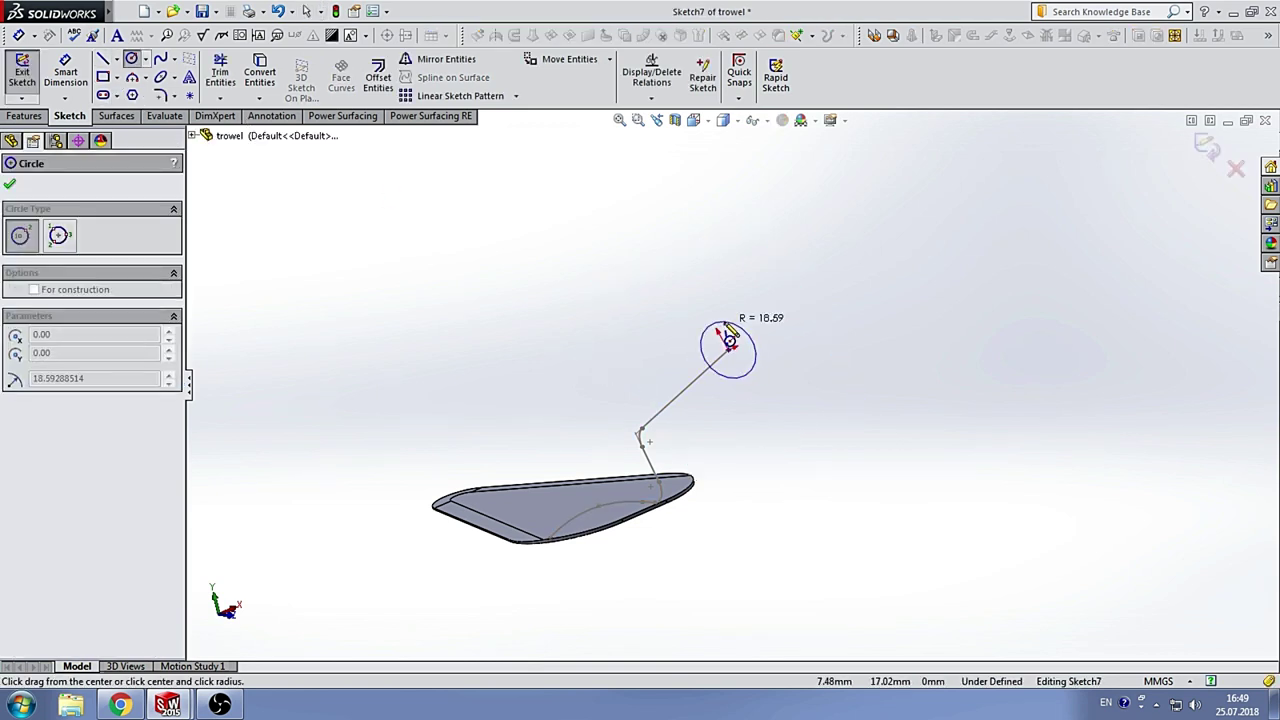
pyautogui.click(66, 72)
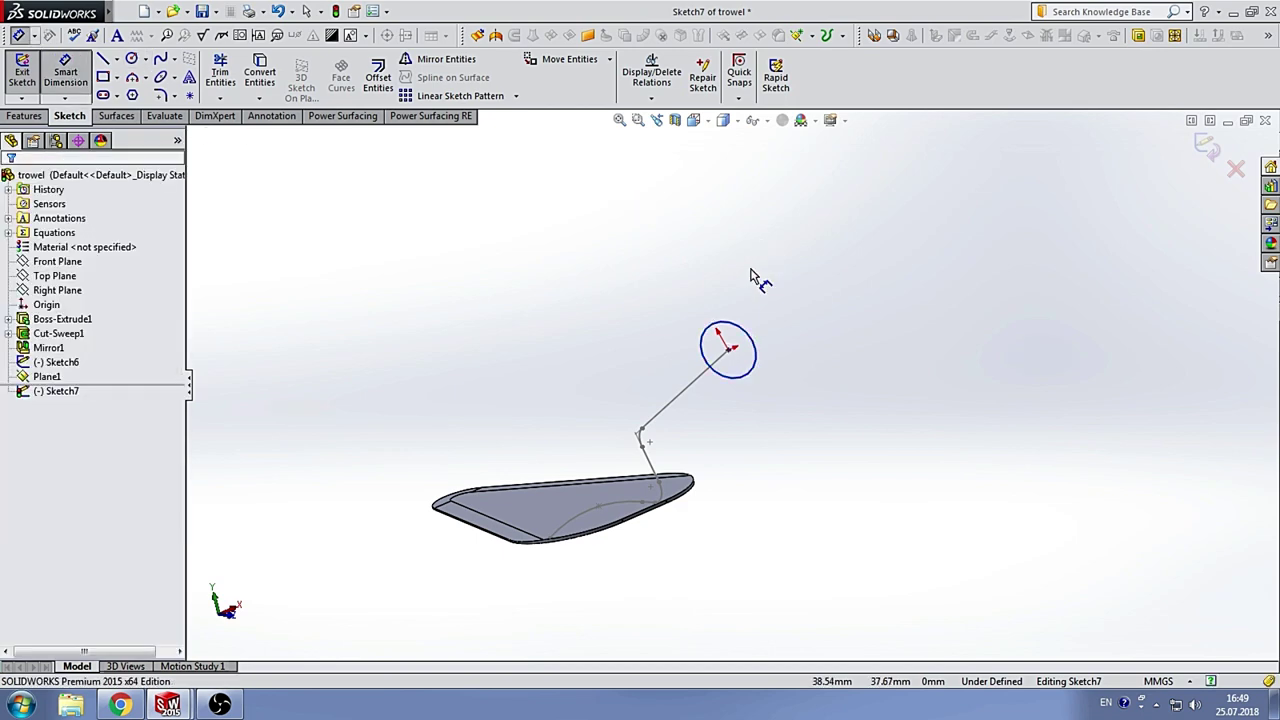
pyautogui.click(748, 330)
pyautogui.click(771, 270)
pyautogui.write('10')
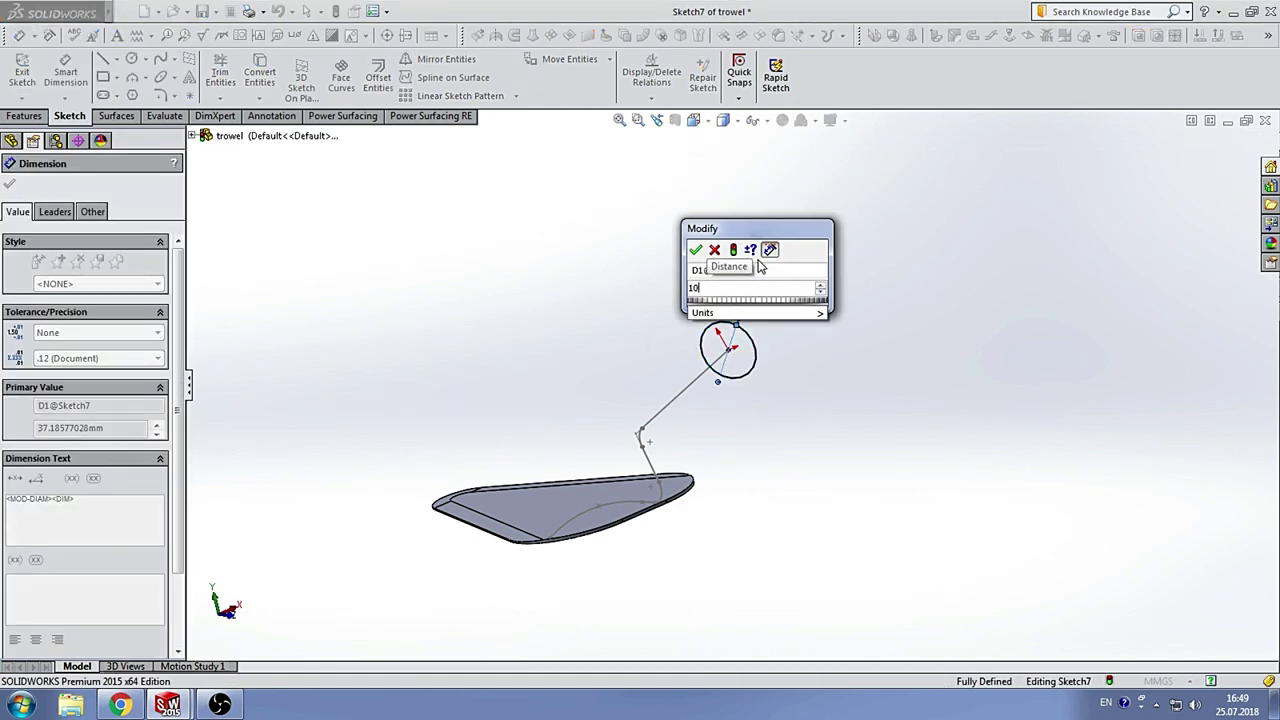
pyautogui.press('Return')
pyautogui.click(829, 266)
pyautogui.moveTo(829, 266)
pyautogui.mouseDown(button='middle')
pyautogui.moveTo(797, 337)
pyautogui.moveTo(726, 260)
pyautogui.moveTo(733, 310)
pyautogui.mouseUp(button='middle')
pyautogui.click(1207, 148)
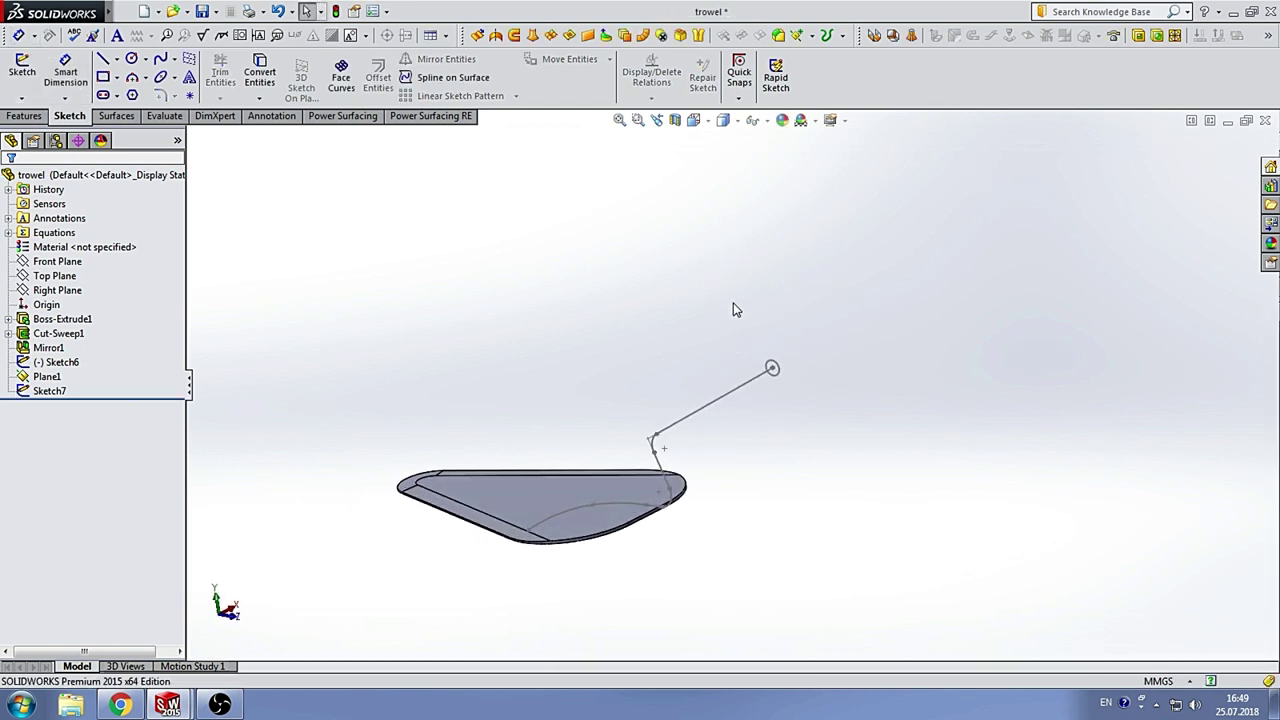
# Step: Sweep the Sketch7 circle along the Sketch6 path to create Sweep1
pyautogui.click(25, 117)
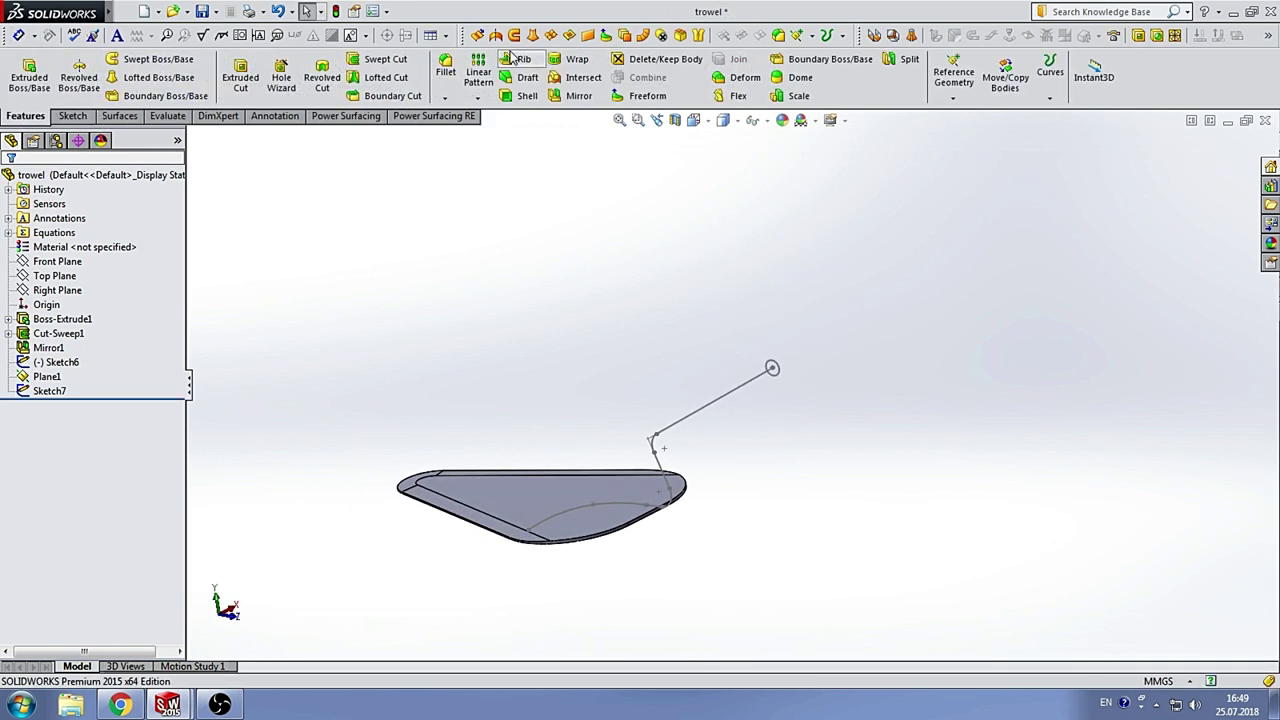
pyautogui.click(155, 59)
pyautogui.click(779, 376)
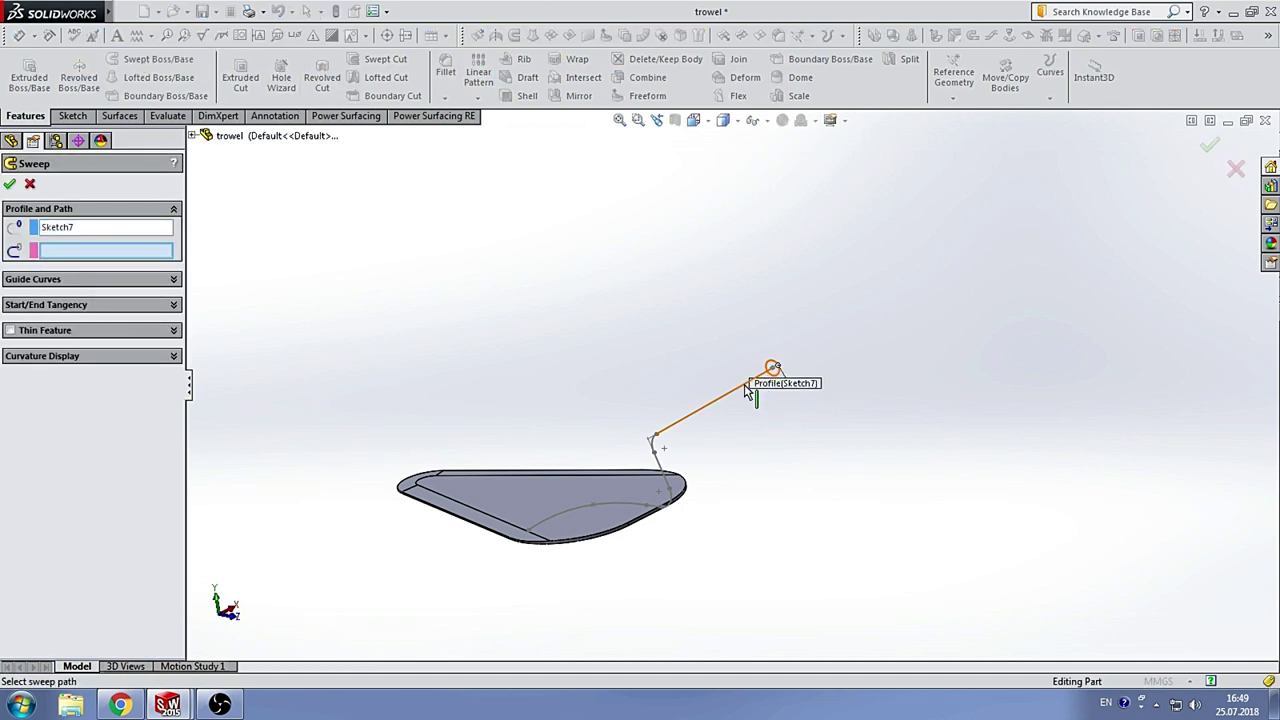
pyautogui.click(765, 374)
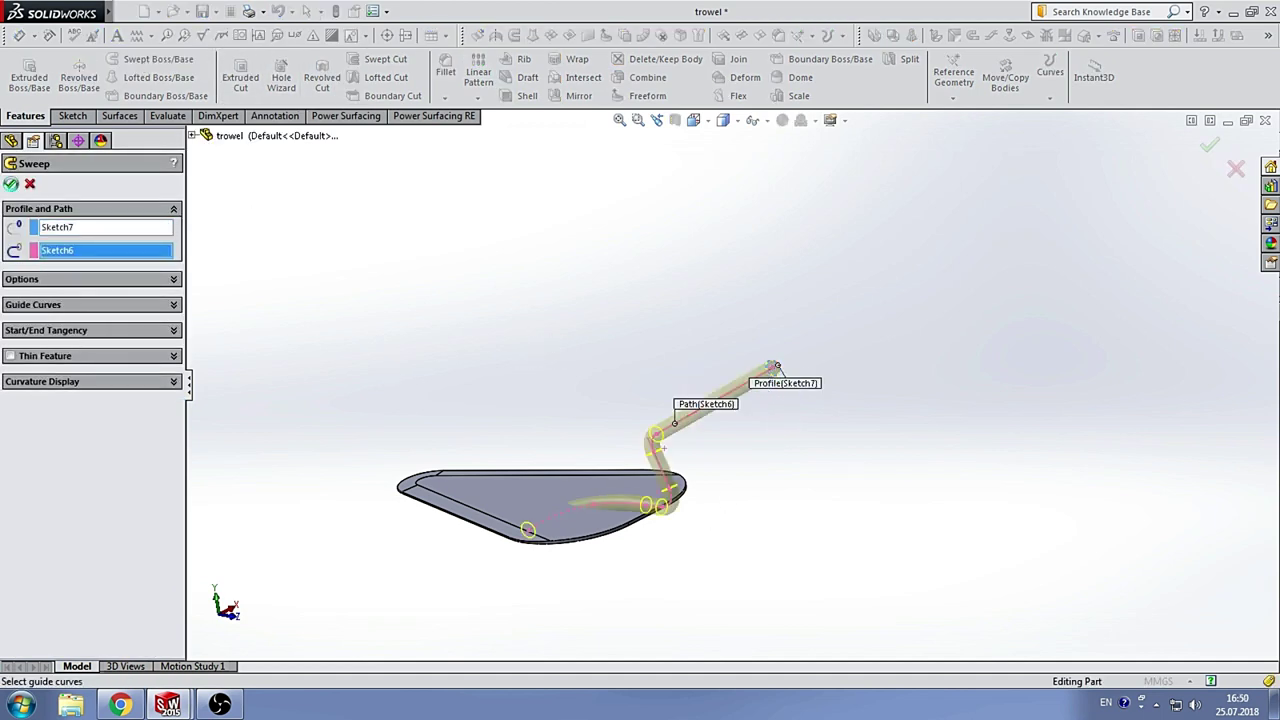
pyautogui.press('Return')
pyautogui.moveTo(689, 293)
pyautogui.mouseDown(button='middle')
pyautogui.moveTo(669, 286)
pyautogui.moveTo(803, 323)
pyautogui.moveTo(823, 237)
pyautogui.moveTo(794, 306)
pyautogui.moveTo(715, 270)
pyautogui.moveTo(757, 303)
pyautogui.moveTo(817, 309)
pyautogui.moveTo(746, 380)
pyautogui.moveTo(681, 360)
pyautogui.moveTo(663, 306)
pyautogui.moveTo(691, 263)
pyautogui.mouseUp(button='middle')
# Step: In Left view, sketch a rectangle on Right Plane from the handle's endpoint to below the handle
pyautogui.click(704, 123)
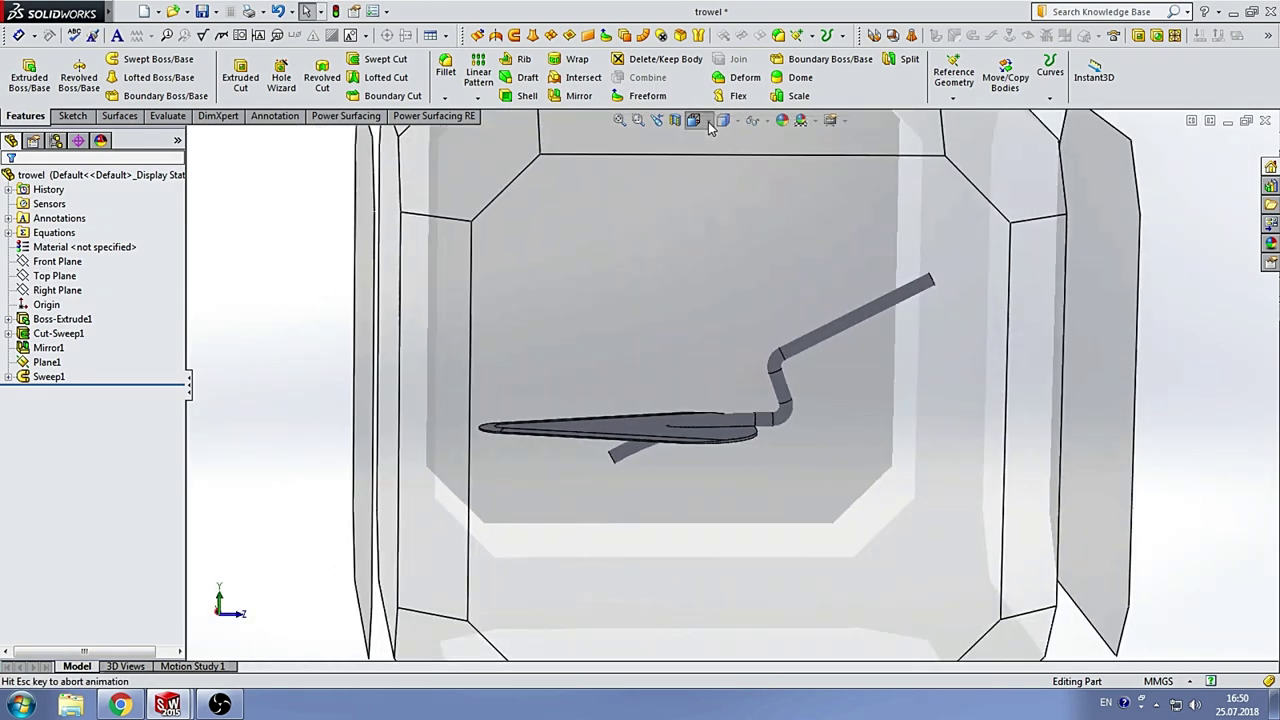
pyautogui.click(722, 350)
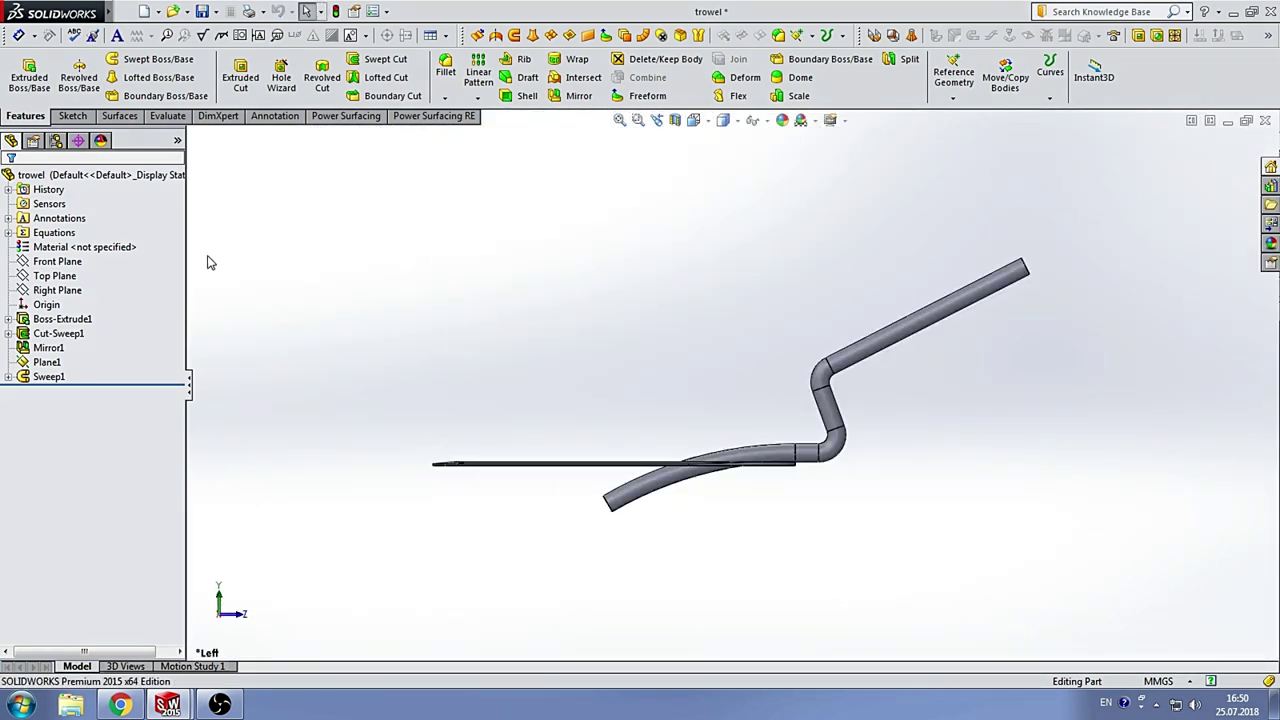
pyautogui.click(47, 290)
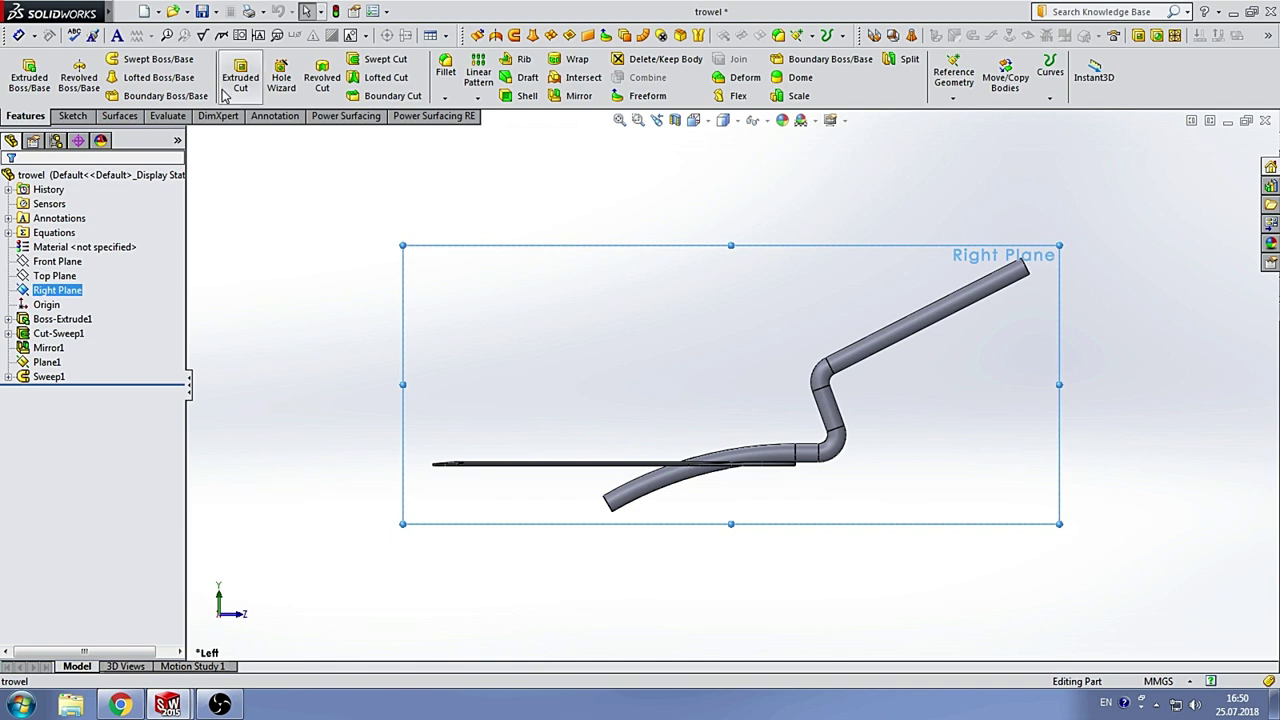
pyautogui.press('s')
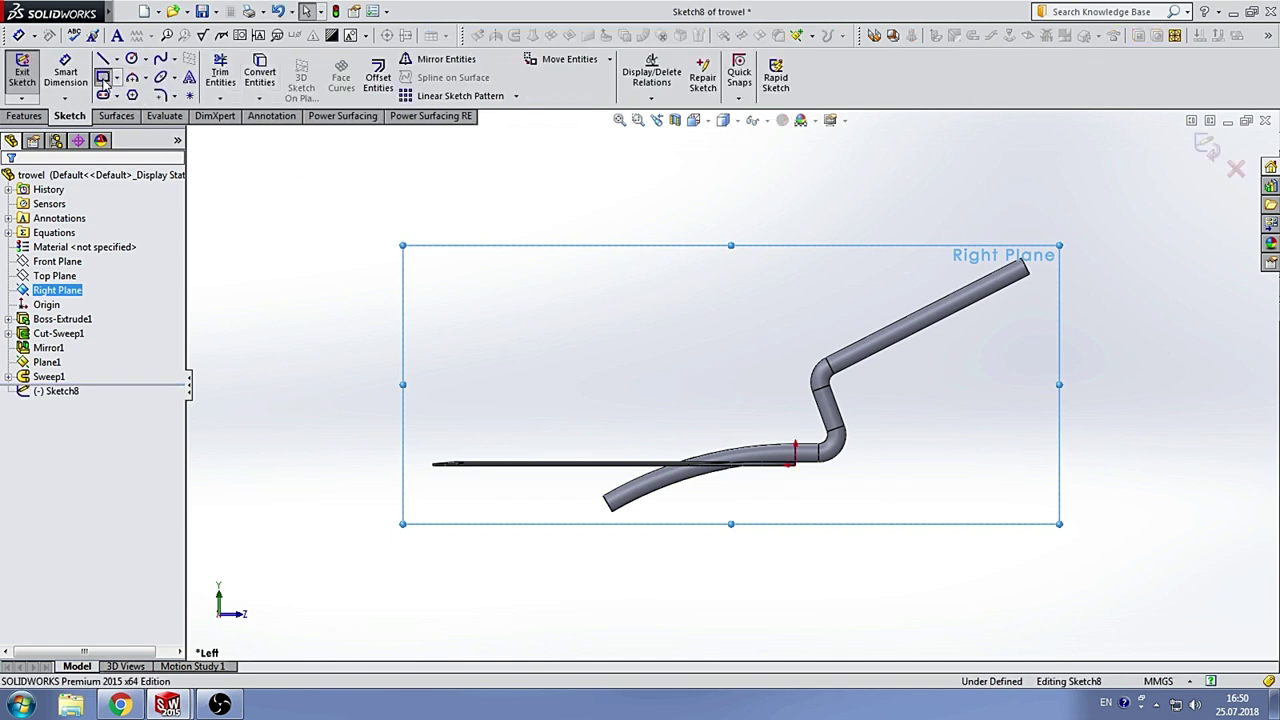
pyautogui.click(103, 78)
pyautogui.scroll(-2, 528, 466)
pyautogui.scroll(-2, 540, 466)
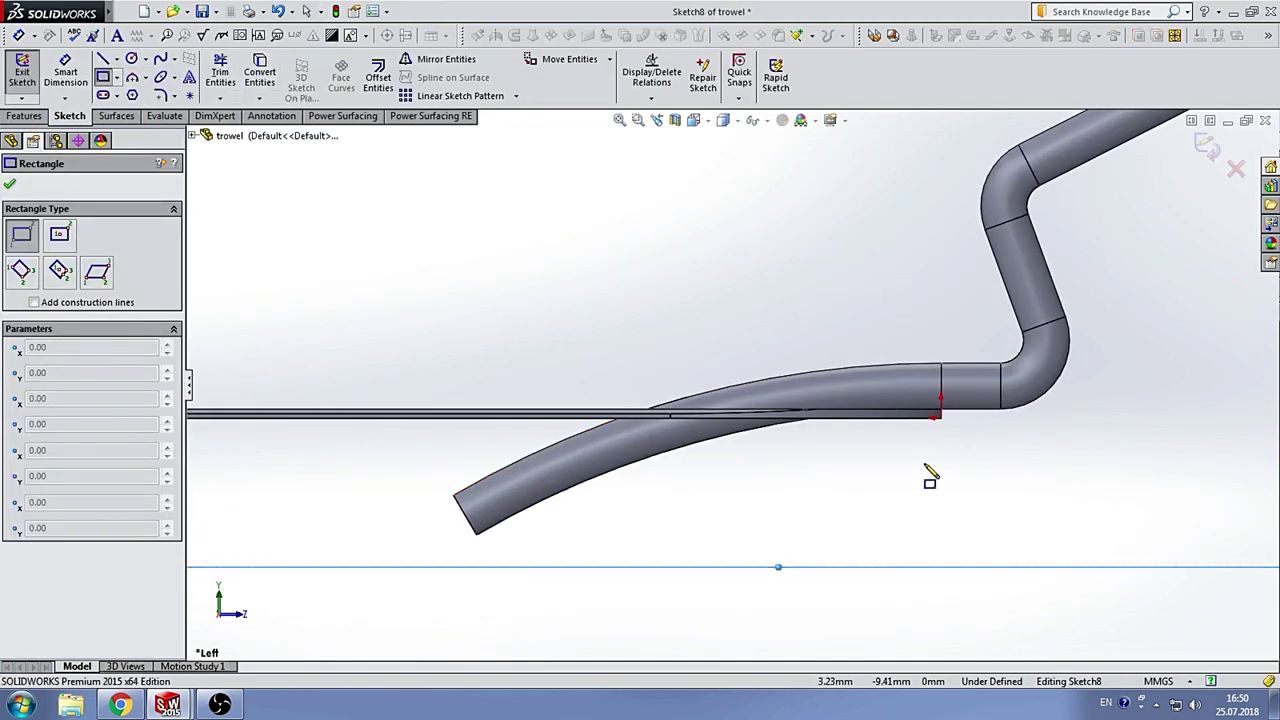
pyautogui.click(940, 417)
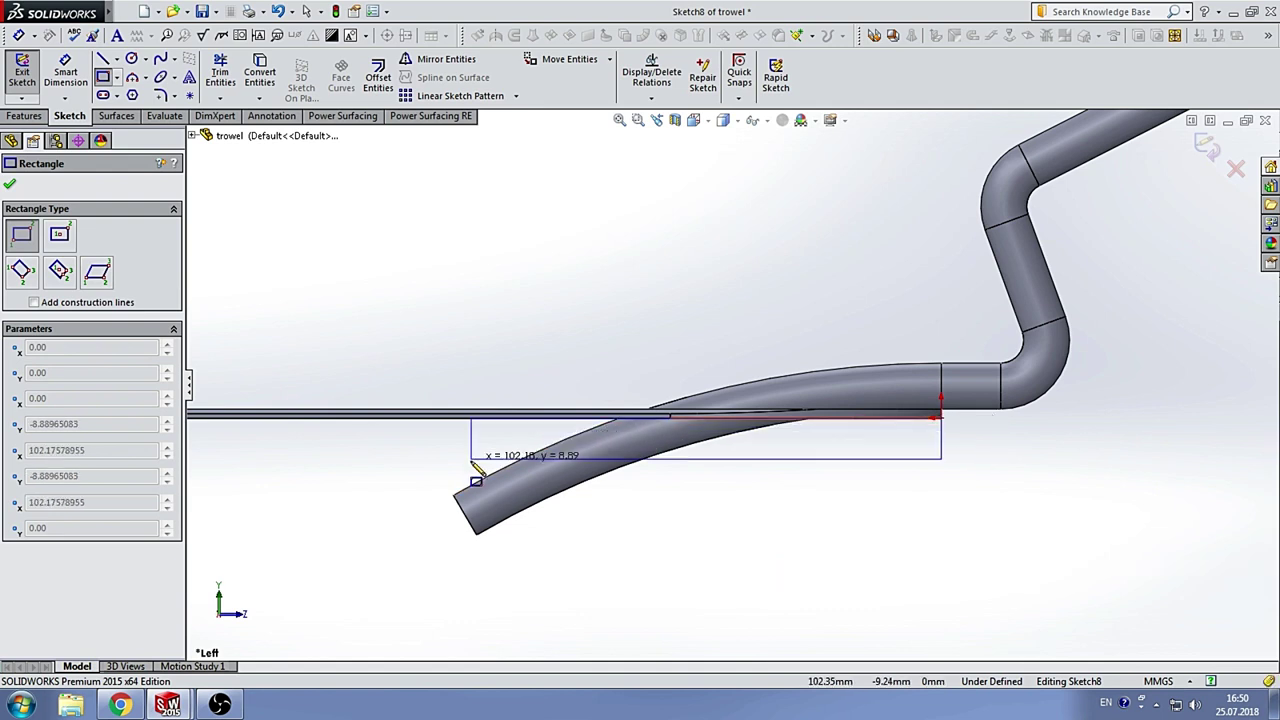
pyautogui.click(435, 540)
pyautogui.press('Escape')
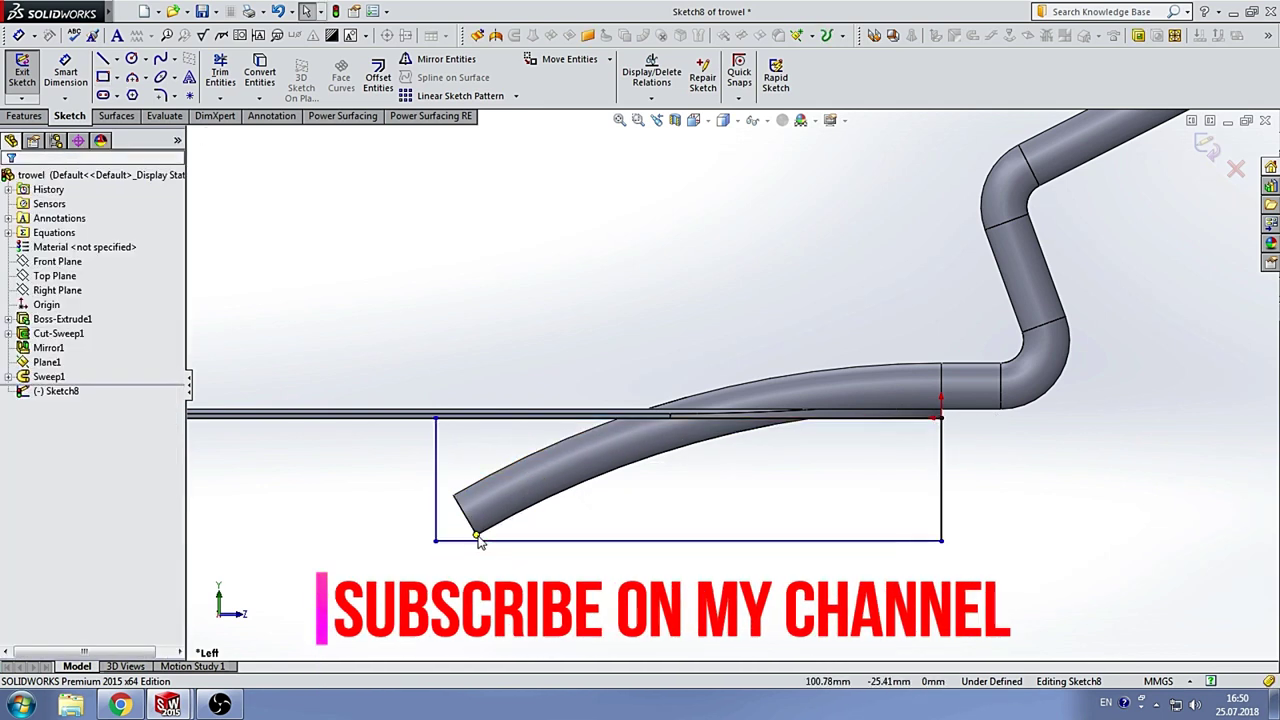
# Step: Make the rectangle's bottom and left edges coincident with the handle end to fully define Sketch8
pyautogui.click(471, 541)
pyautogui.keyDown('ctrl'); pyautogui.click(476, 534); pyautogui.keyUp('ctrl')
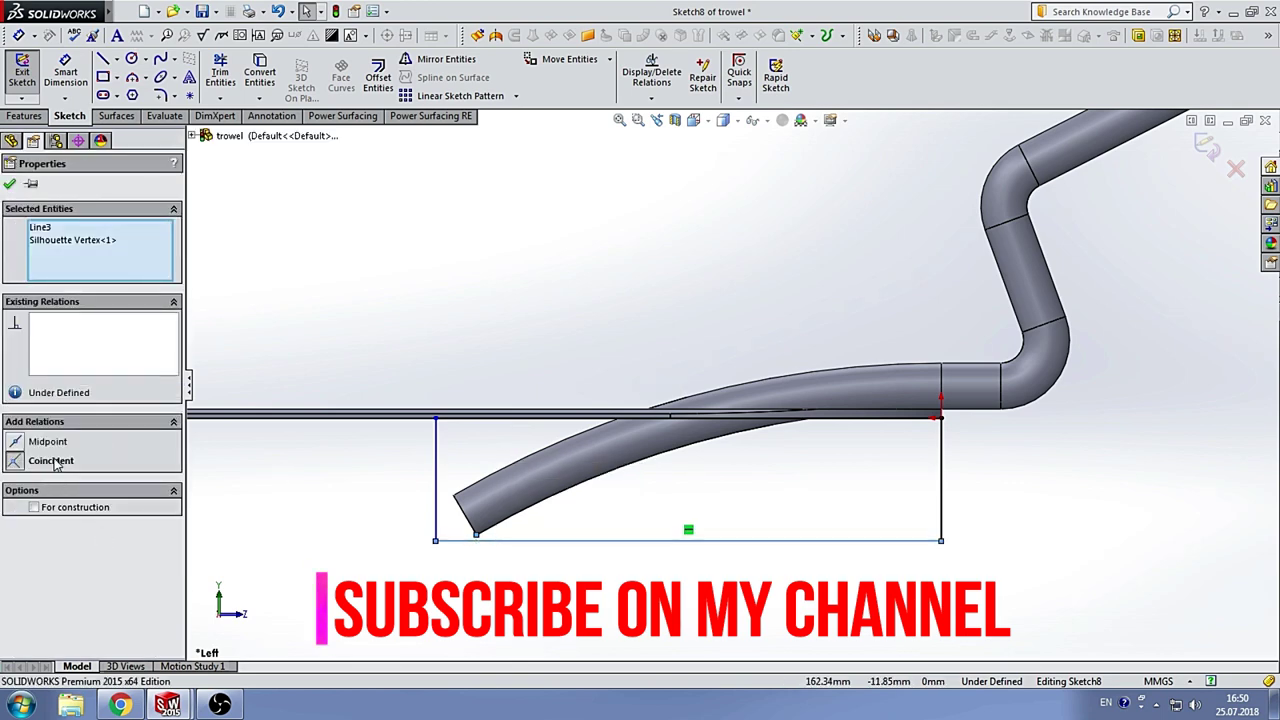
pyautogui.click(55, 461)
pyautogui.click(497, 345)
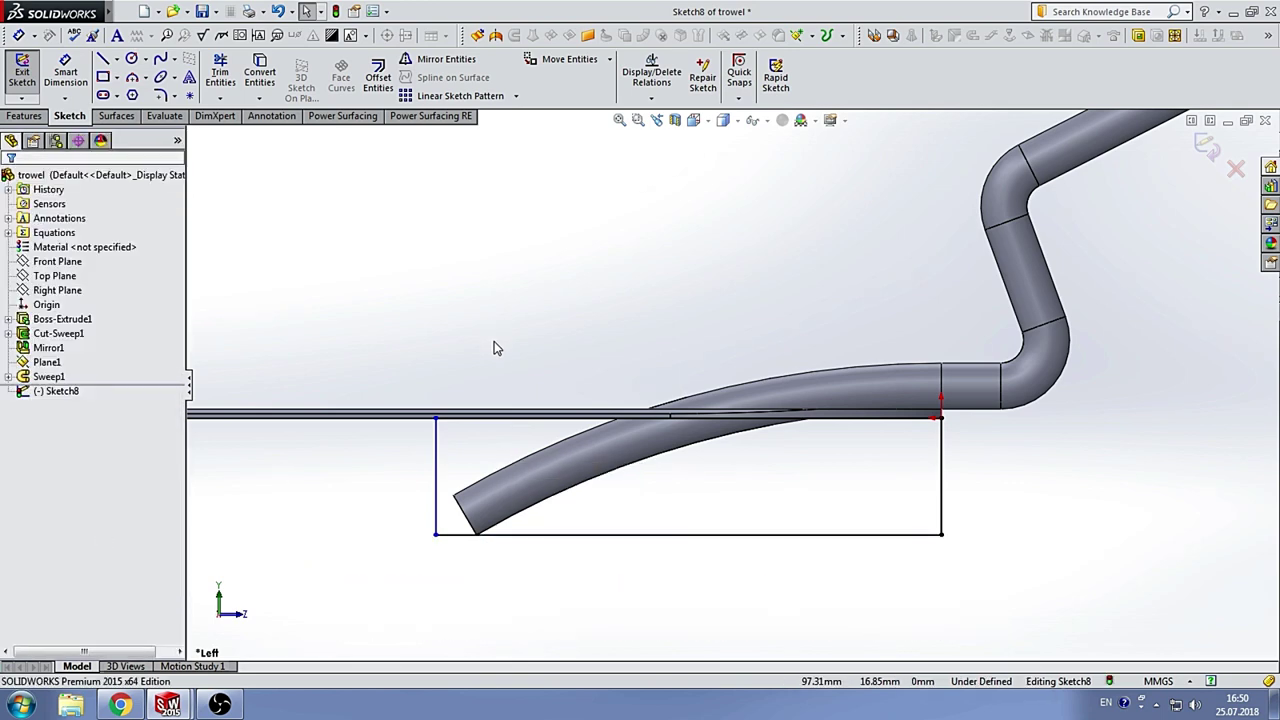
pyautogui.click(435, 466)
pyautogui.keyDown('ctrl'); pyautogui.click(456, 494); pyautogui.keyUp('ctrl')
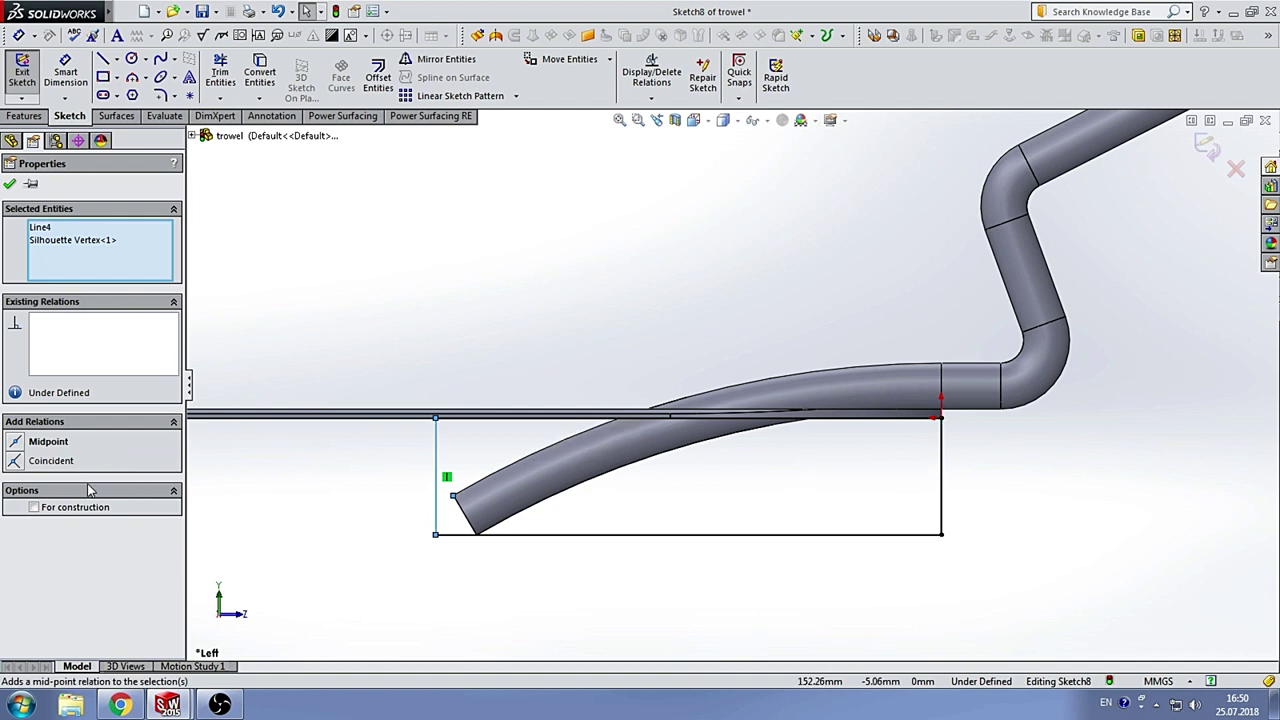
pyautogui.click(55, 461)
pyautogui.click(657, 229)
pyautogui.scroll(3, 720, 315)
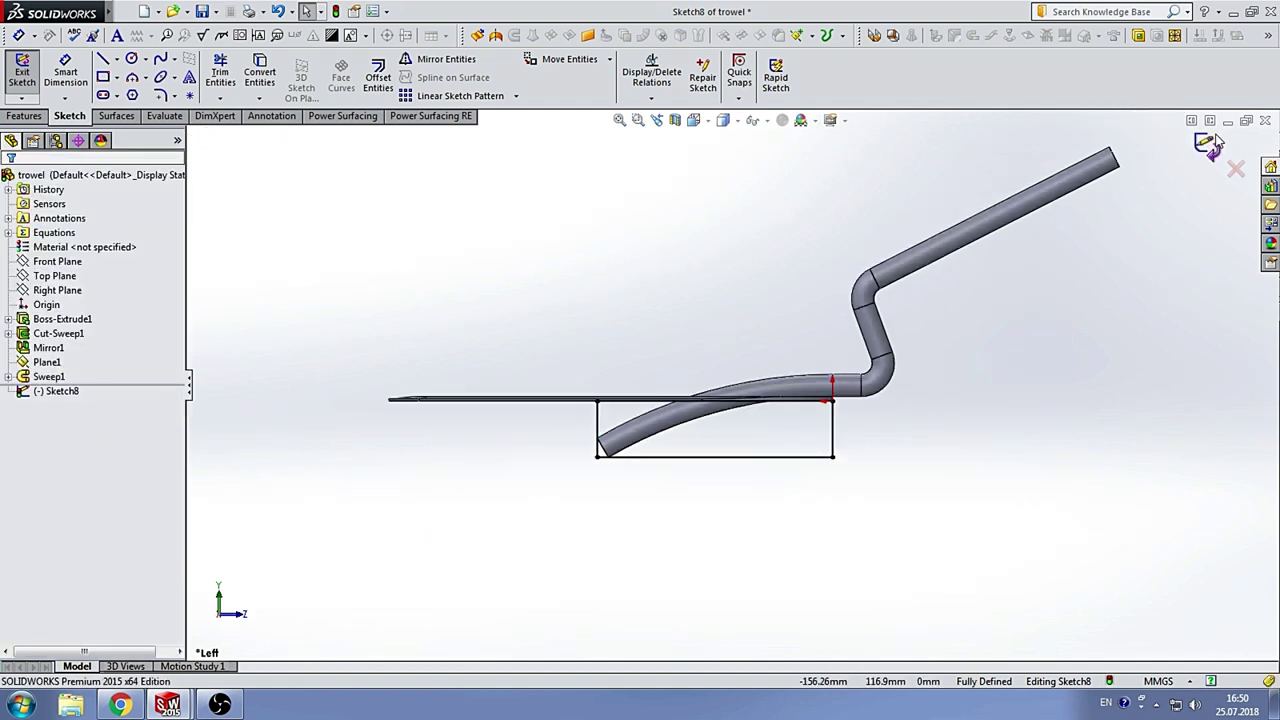
# Step: Cut the rectangle Mid Plane at 52 mm depth as Cut-Extrude1, trimming the handle stub
pyautogui.press('e')
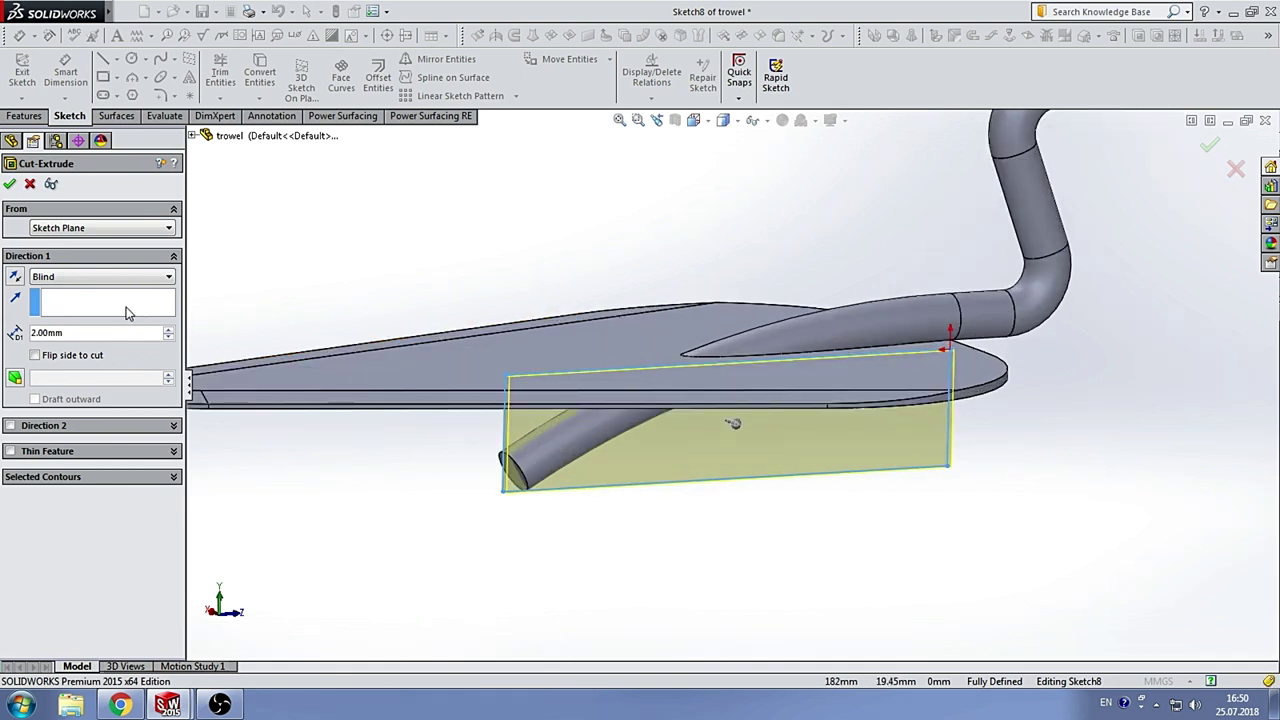
pyautogui.click(171, 277)
pyautogui.click(85, 381)
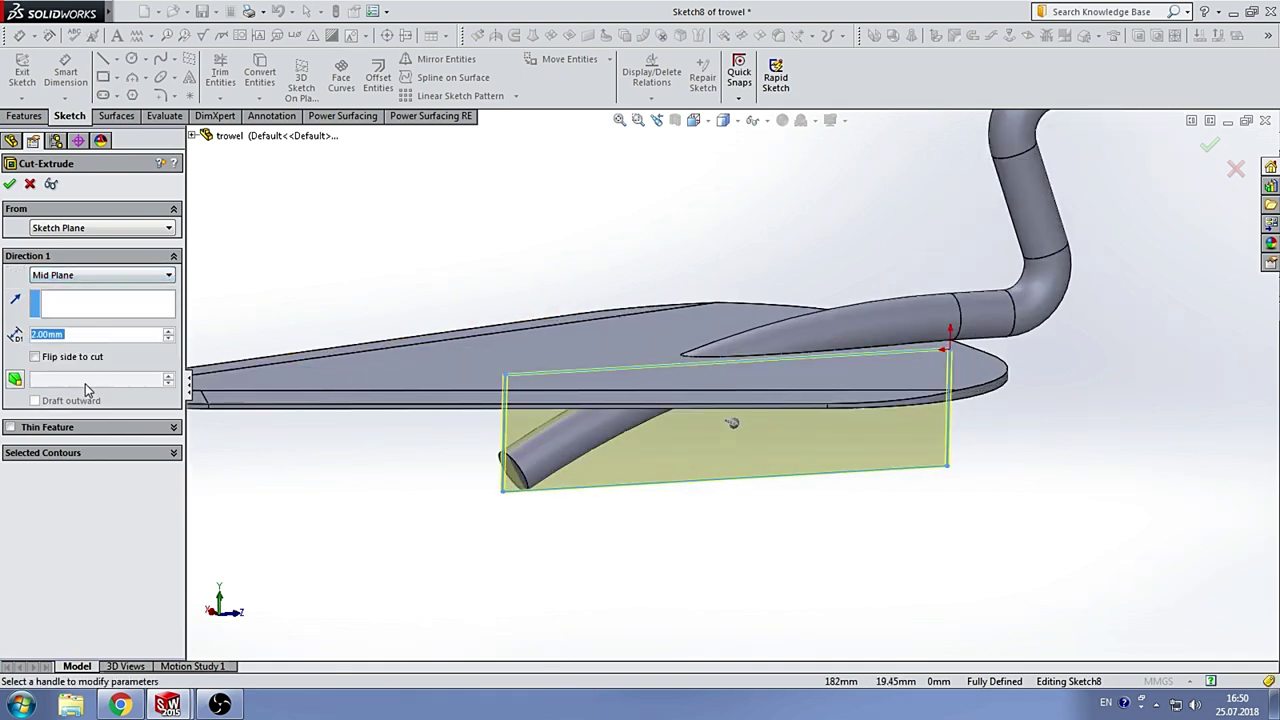
pyautogui.click(170, 332)
pyautogui.click(170, 332)
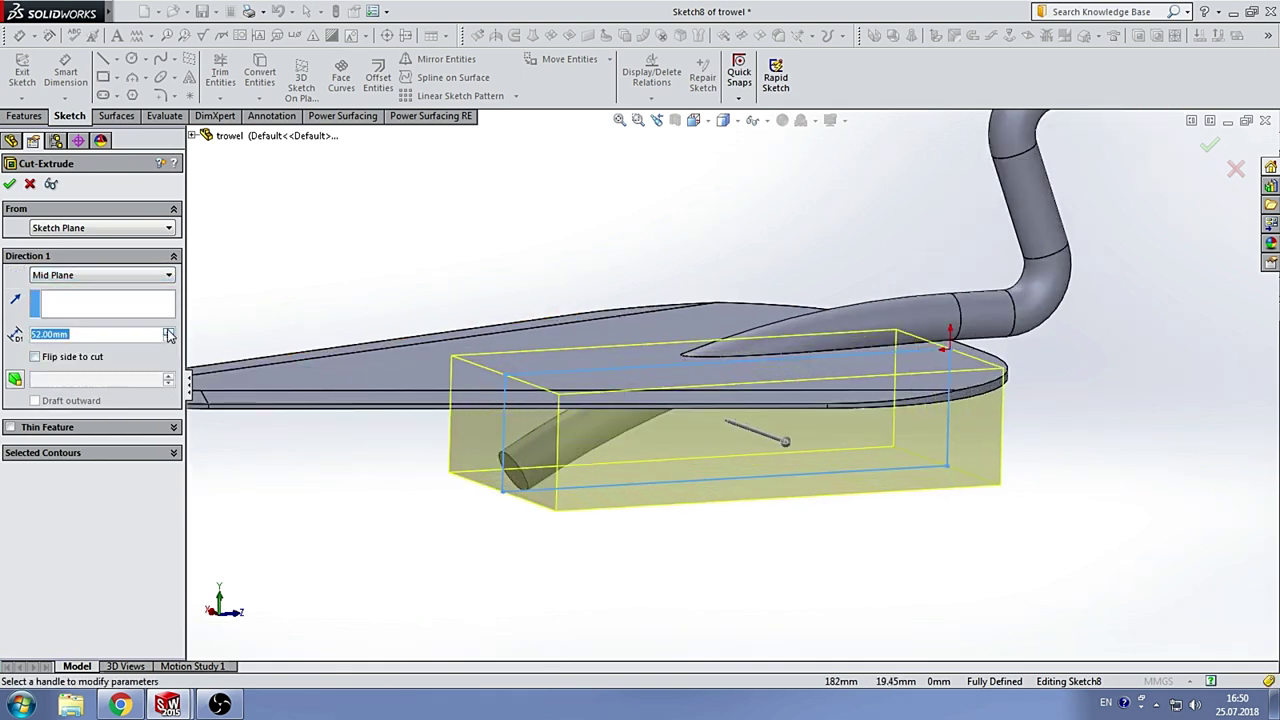
pyautogui.click(10, 186)
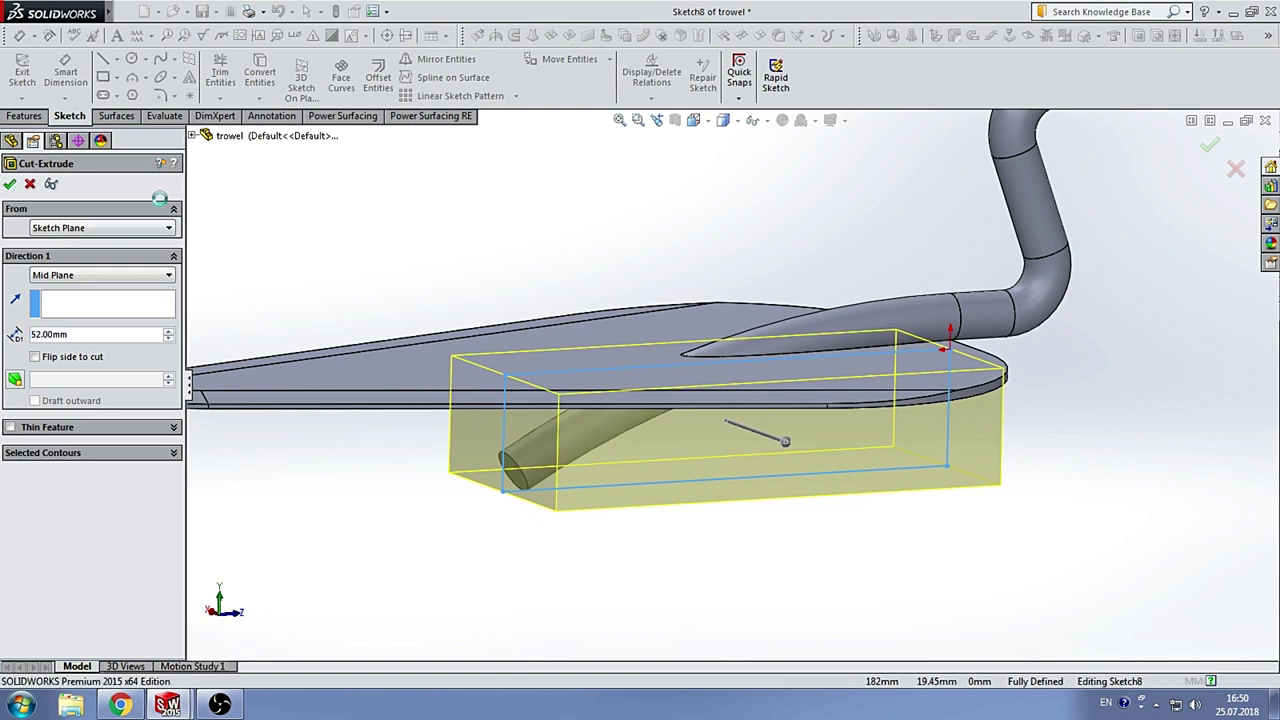
pyautogui.moveTo(618, 213)
pyautogui.mouseDown(button='middle')
pyautogui.moveTo(591, 186)
pyautogui.moveTo(537, 229)
pyautogui.moveTo(560, 209)
pyautogui.moveTo(649, 318)
pyautogui.moveTo(766, 280)
pyautogui.moveTo(740, 289)
pyautogui.moveTo(694, 237)
pyautogui.moveTo(764, 279)
pyautogui.moveTo(737, 206)
pyautogui.moveTo(663, 271)
pyautogui.moveTo(731, 459)
pyautogui.moveTo(734, 380)
pyautogui.moveTo(706, 191)
pyautogui.mouseUp(button='middle')
pyautogui.click(704, 121)
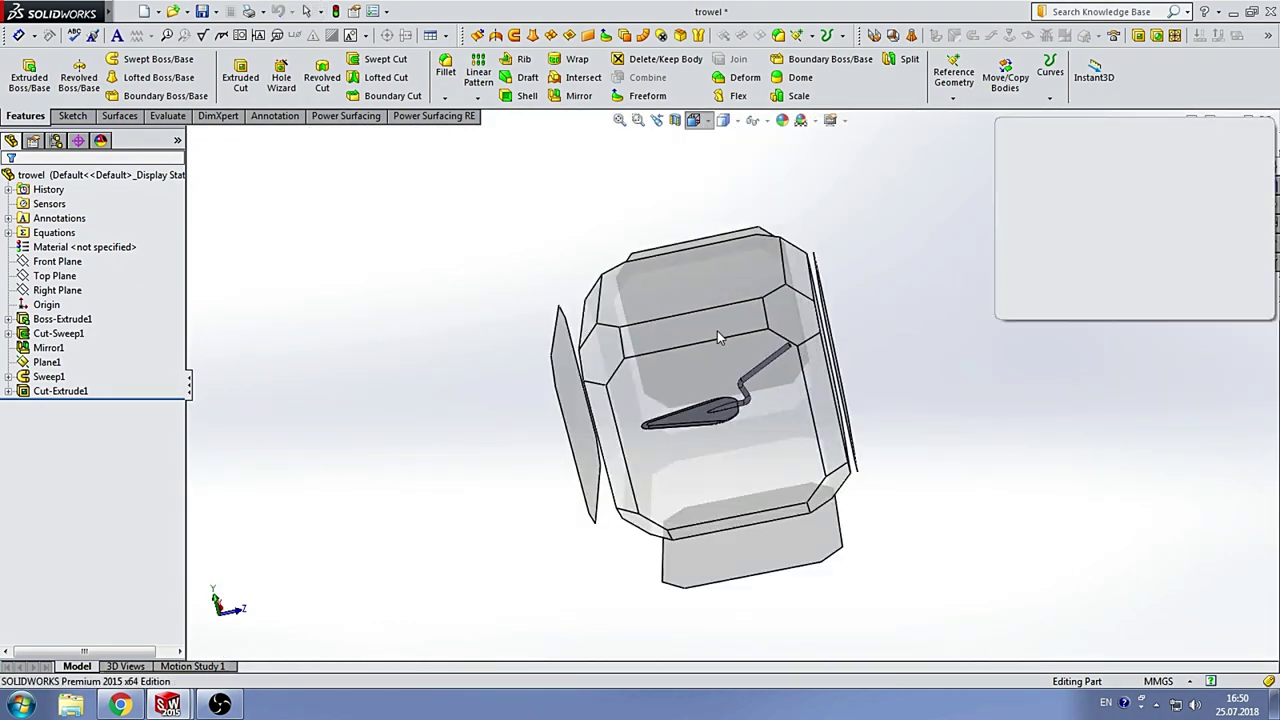
# Step: Switch to the Left view and select the Right Plane
pyautogui.click(703, 383)
pyautogui.scroll(-3, 876, 362)
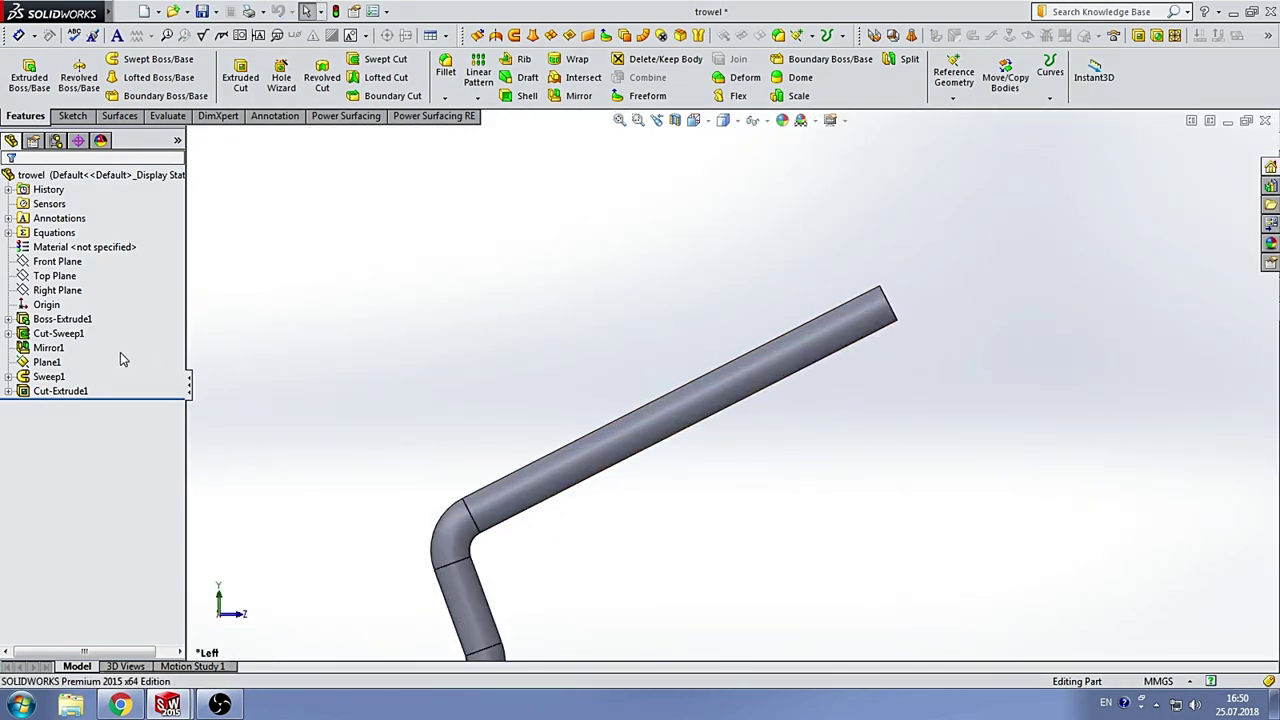
pyautogui.click(57, 290)
pyautogui.scroll(2, 720, 466)
pyautogui.scroll(-2, 790, 390)
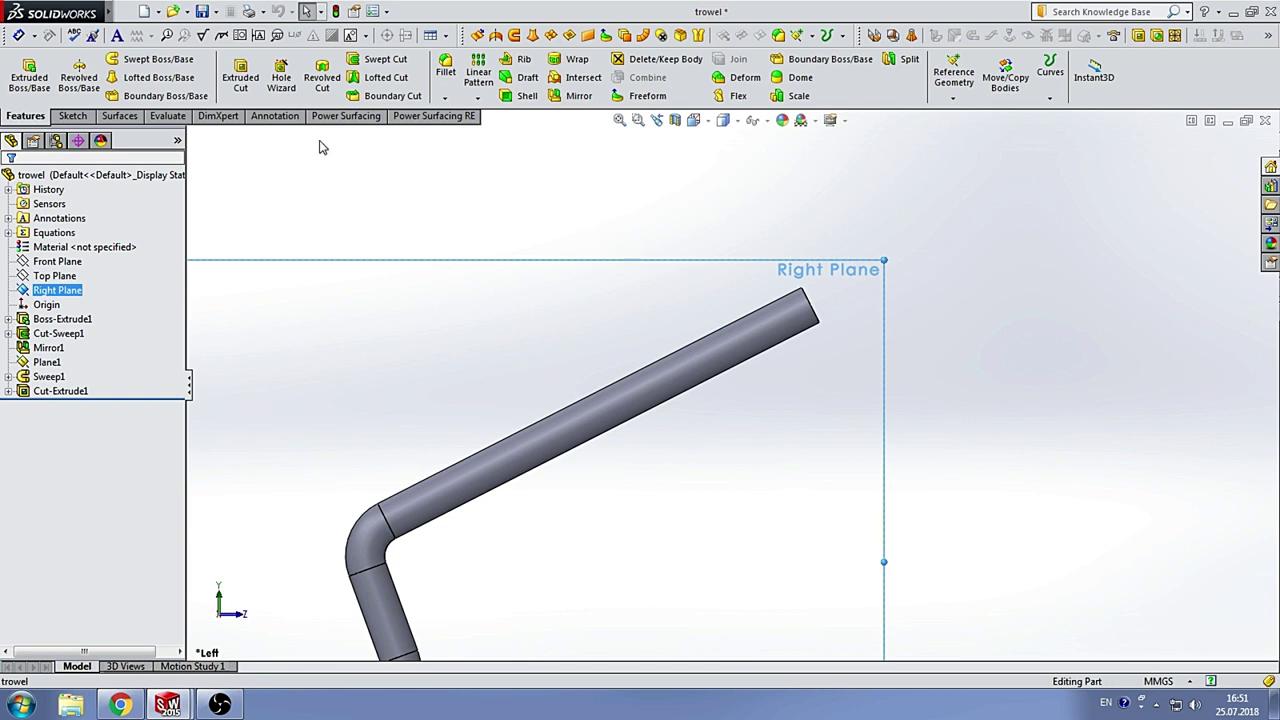
# Step: Chamfer the handle bar's end edge 1.5 mm at 45°
pyautogui.click(445, 98)
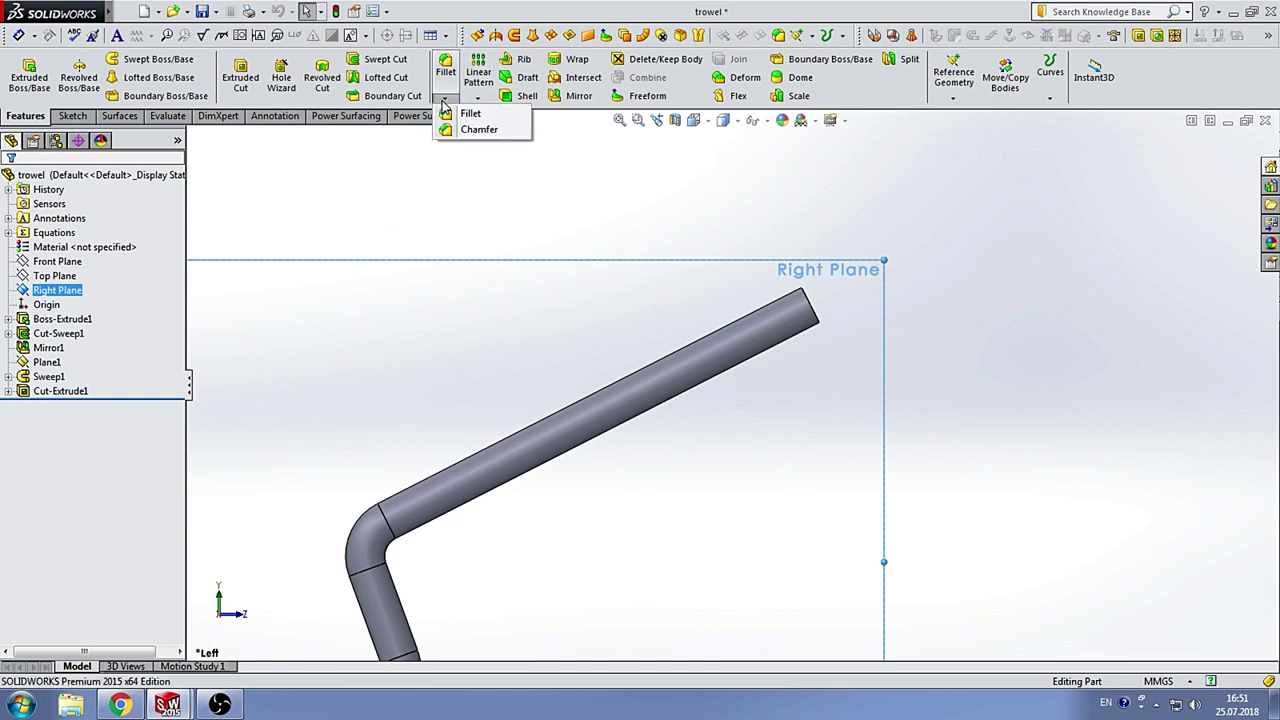
pyautogui.click(460, 131)
pyautogui.click(806, 303)
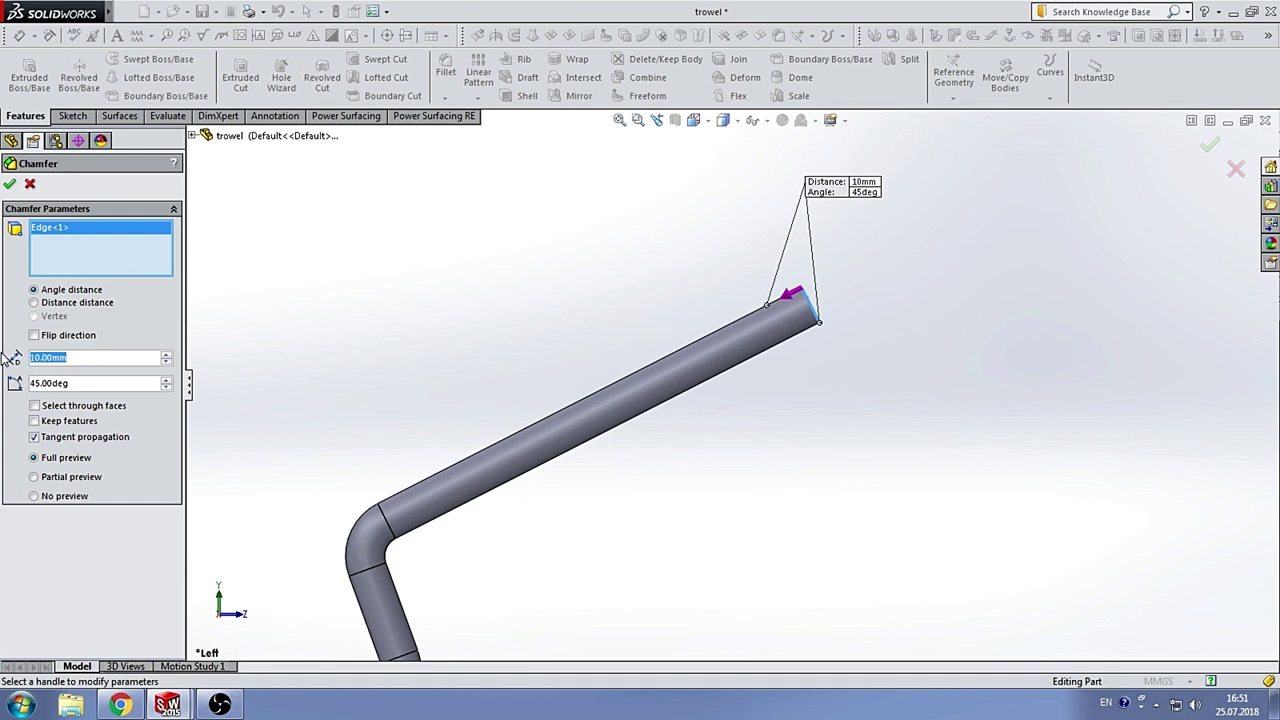
pyautogui.write('1.5')
pyautogui.press('Return')
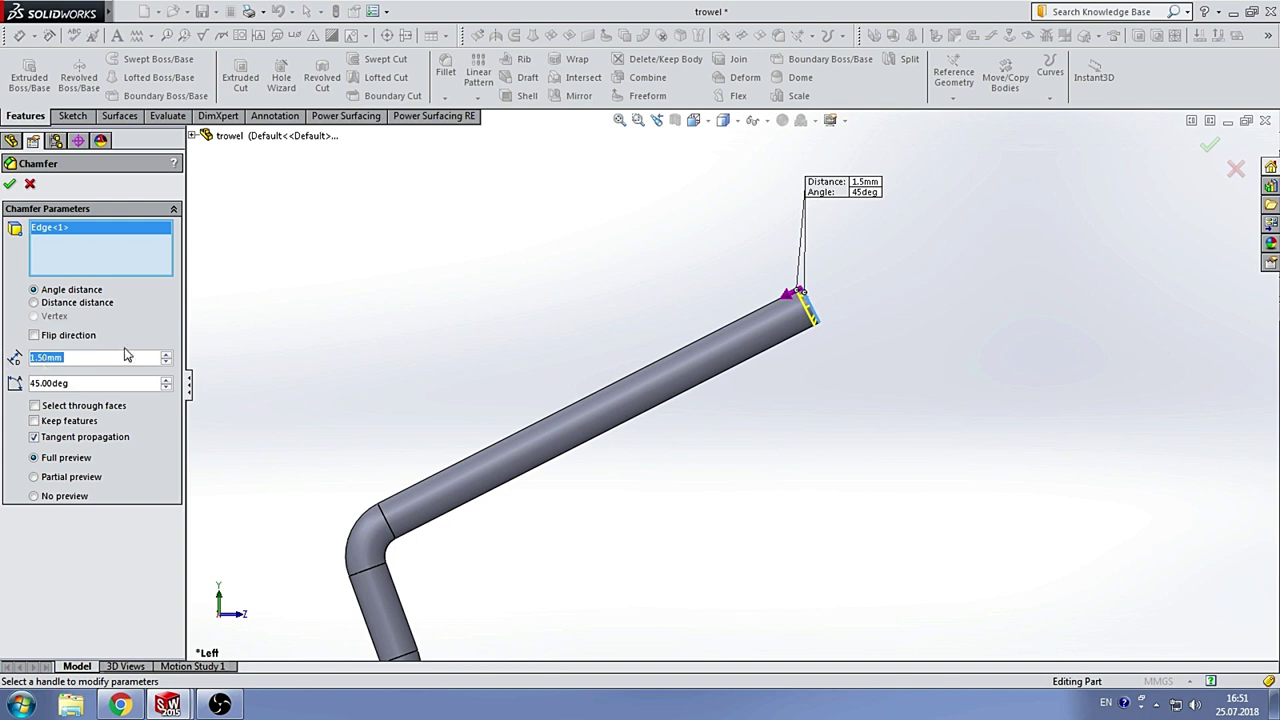
pyautogui.click(9, 184)
pyautogui.scroll(-3, 797, 338)
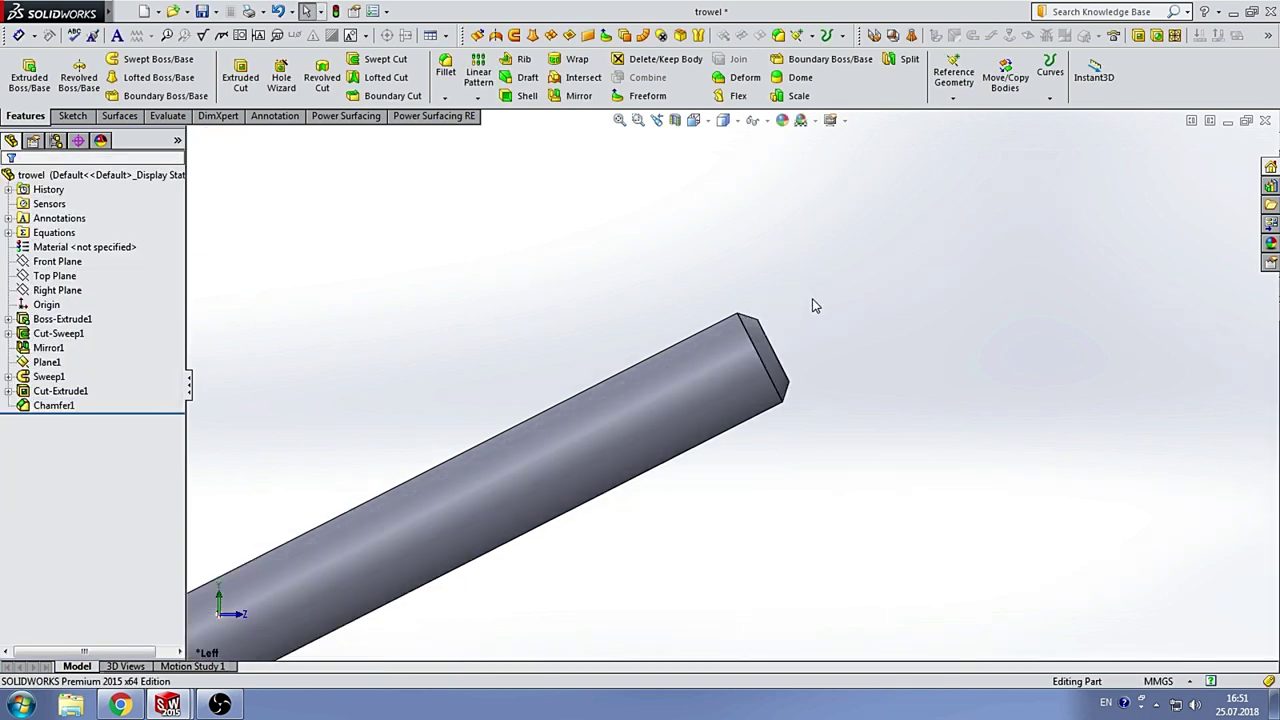
pyautogui.scroll(-2, 797, 338)
pyautogui.scroll(5, 533, 383)
# Step: Start a new sketch on the Right Plane with the line tool ready
pyautogui.click(60, 290)
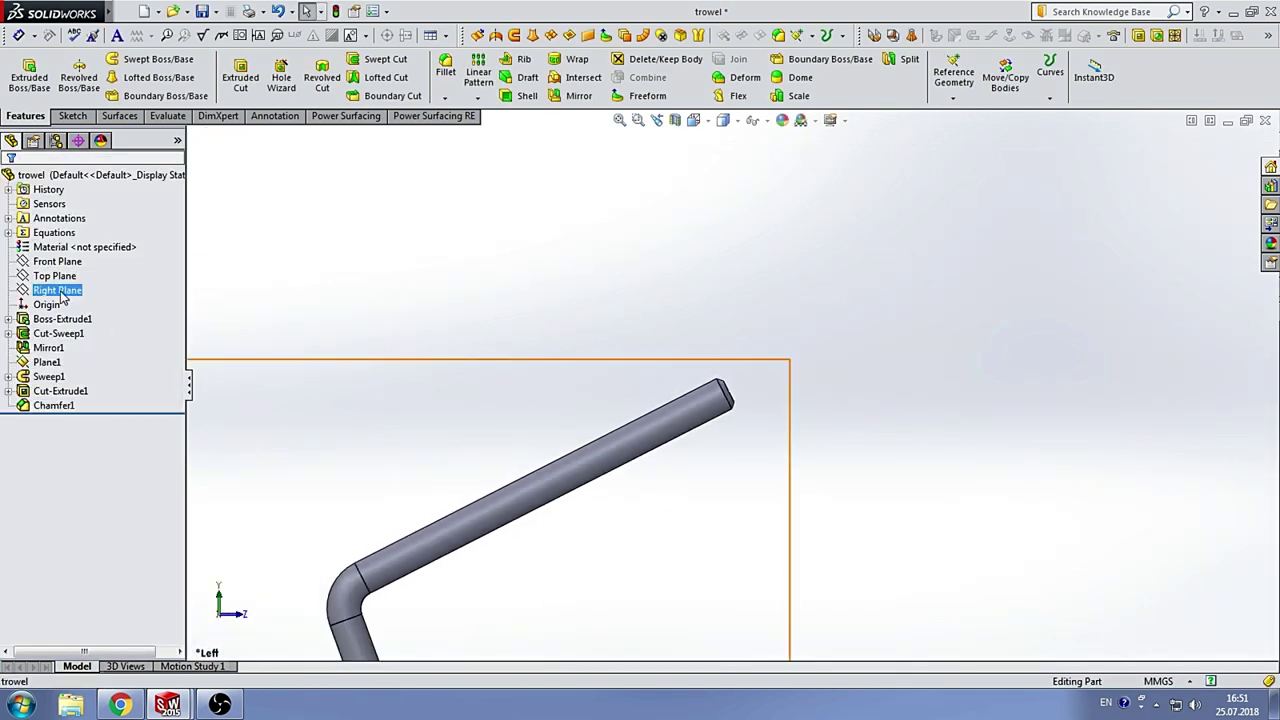
pyautogui.click(92, 117)
pyautogui.click(22, 70)
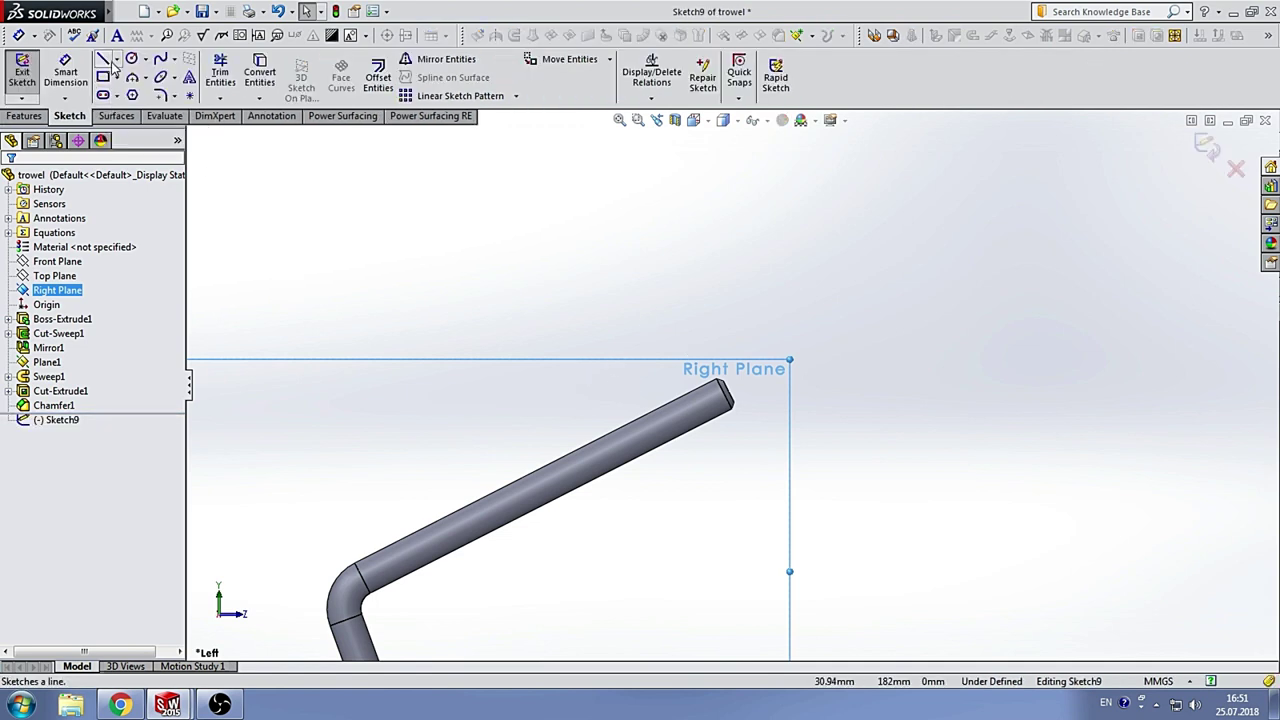
pyautogui.click(117, 60)
pyautogui.click(130, 74)
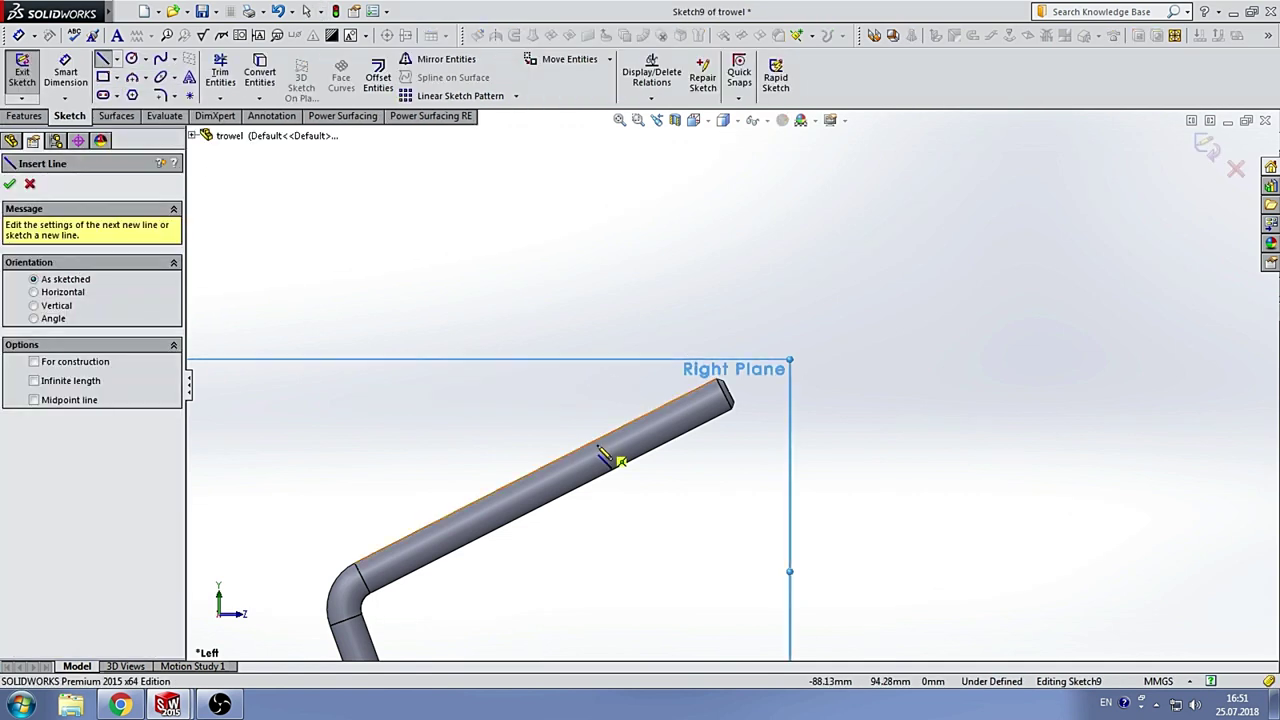
pyautogui.scroll(-2, 470, 485)
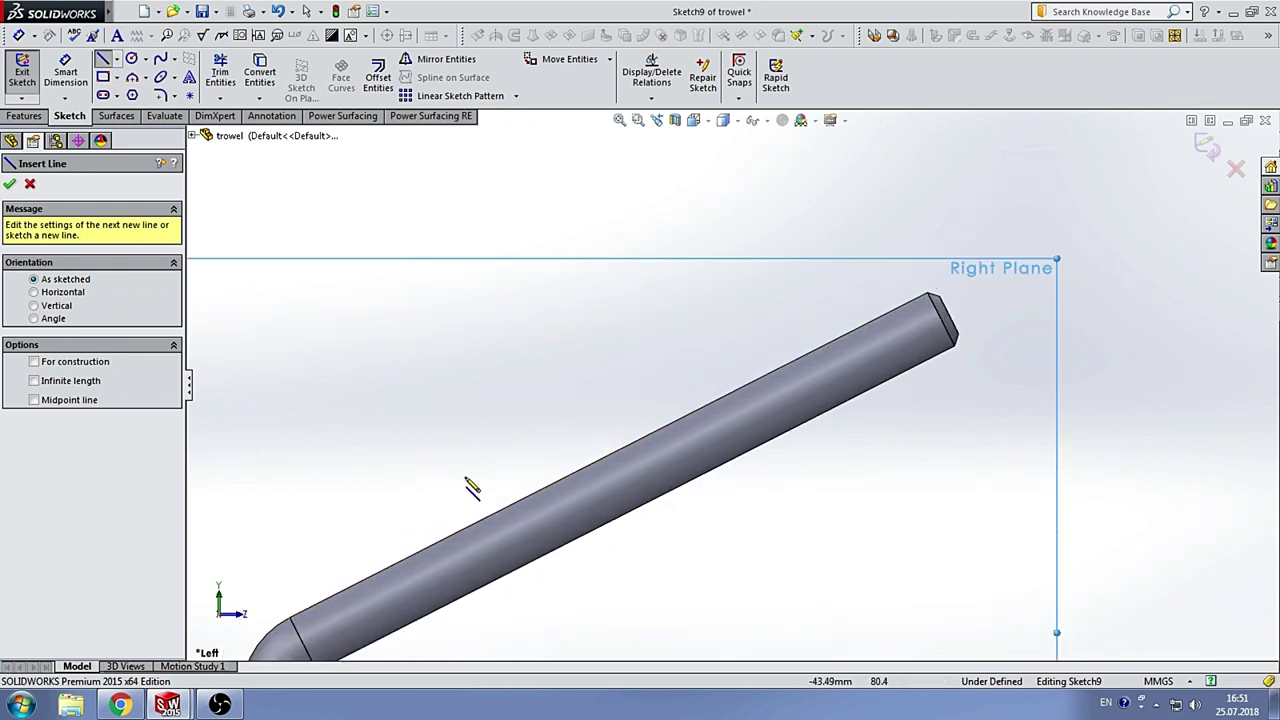
# Step: Draw a long line along the handle and a perpendicular line from its midpoint
pyautogui.click(289, 606)
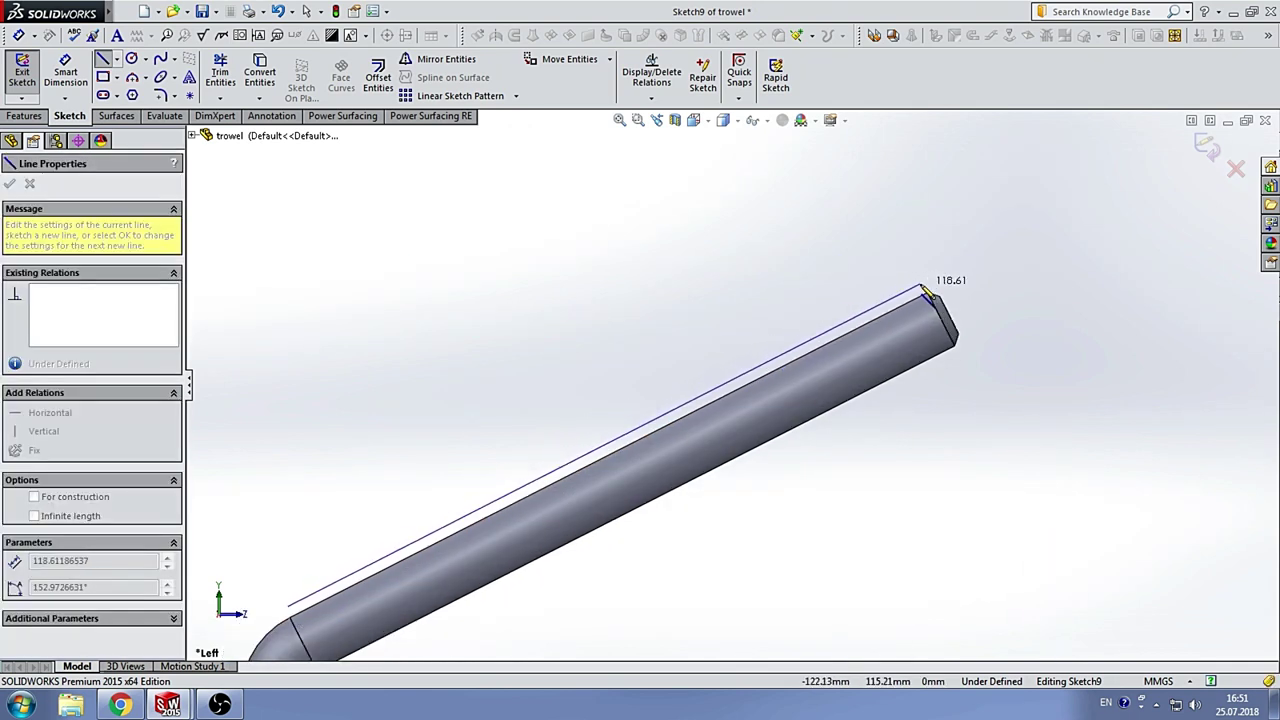
pyautogui.doubleClick(926, 284)
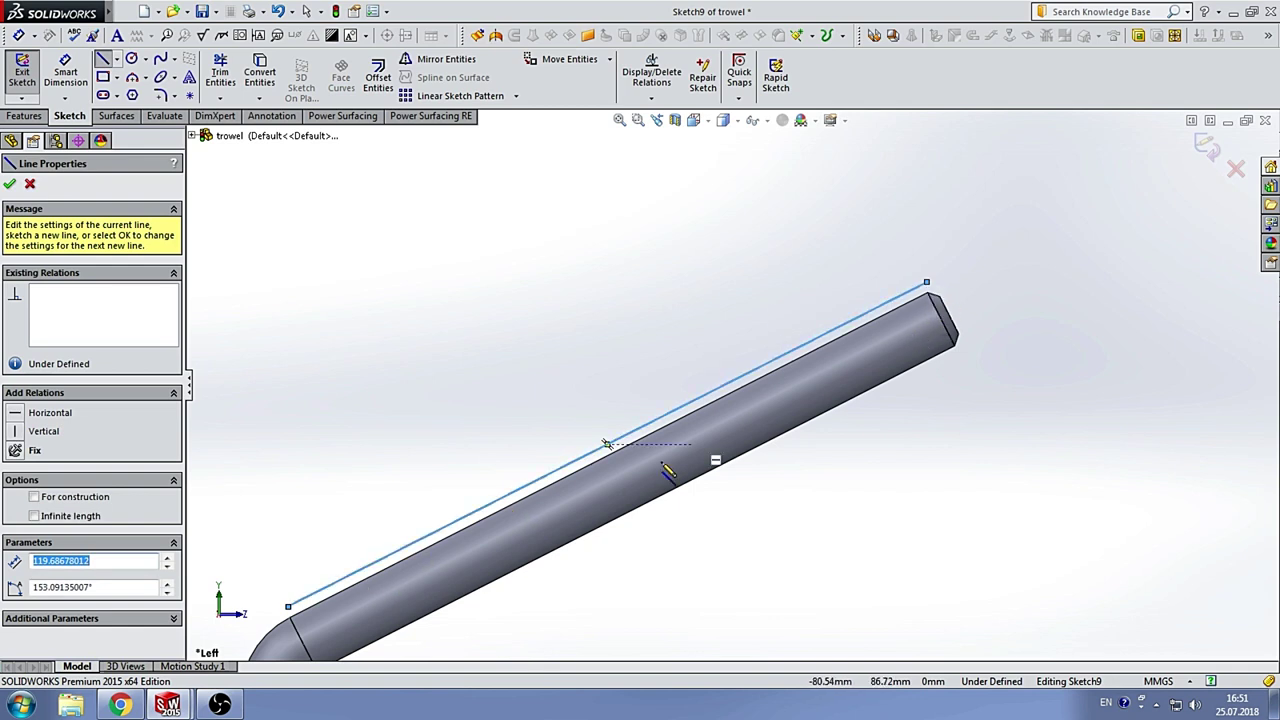
pyautogui.click(607, 444)
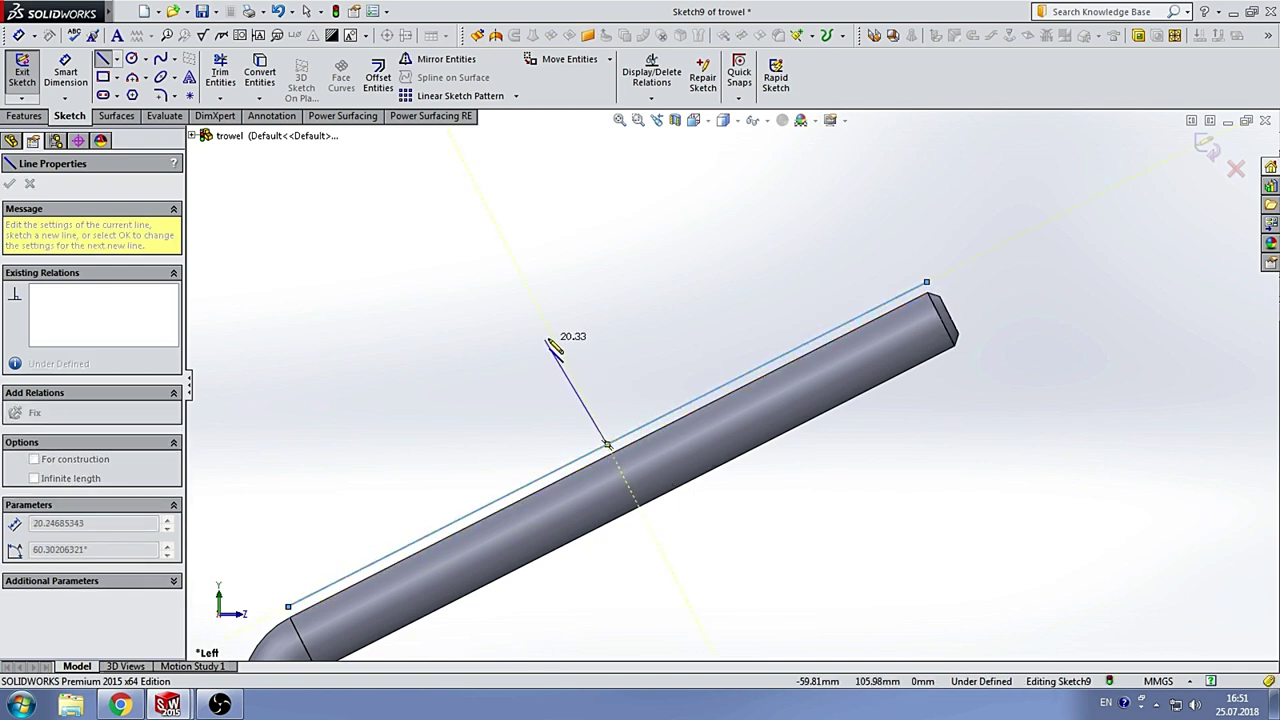
pyautogui.doubleClick(551, 336)
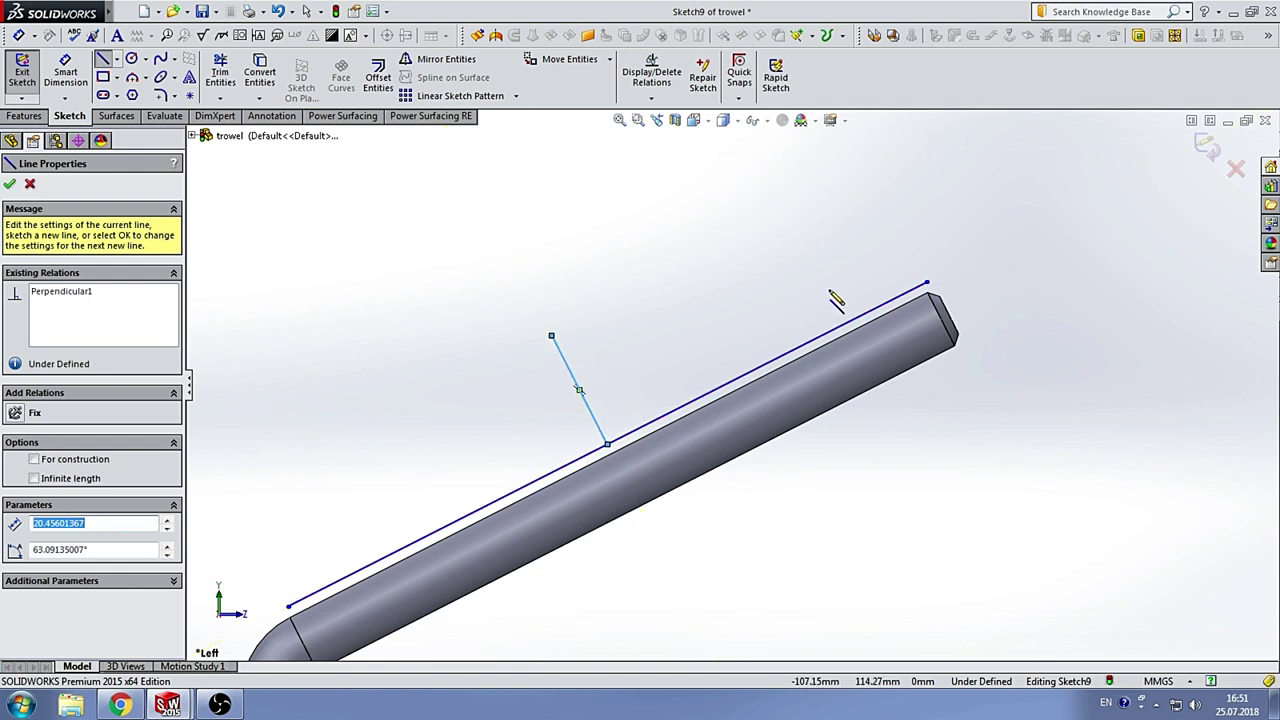
# Step: Add a short stepped end of two small segments at the long line's top end
pyautogui.scroll(-1, 836, 300)
pyautogui.click(941, 285)
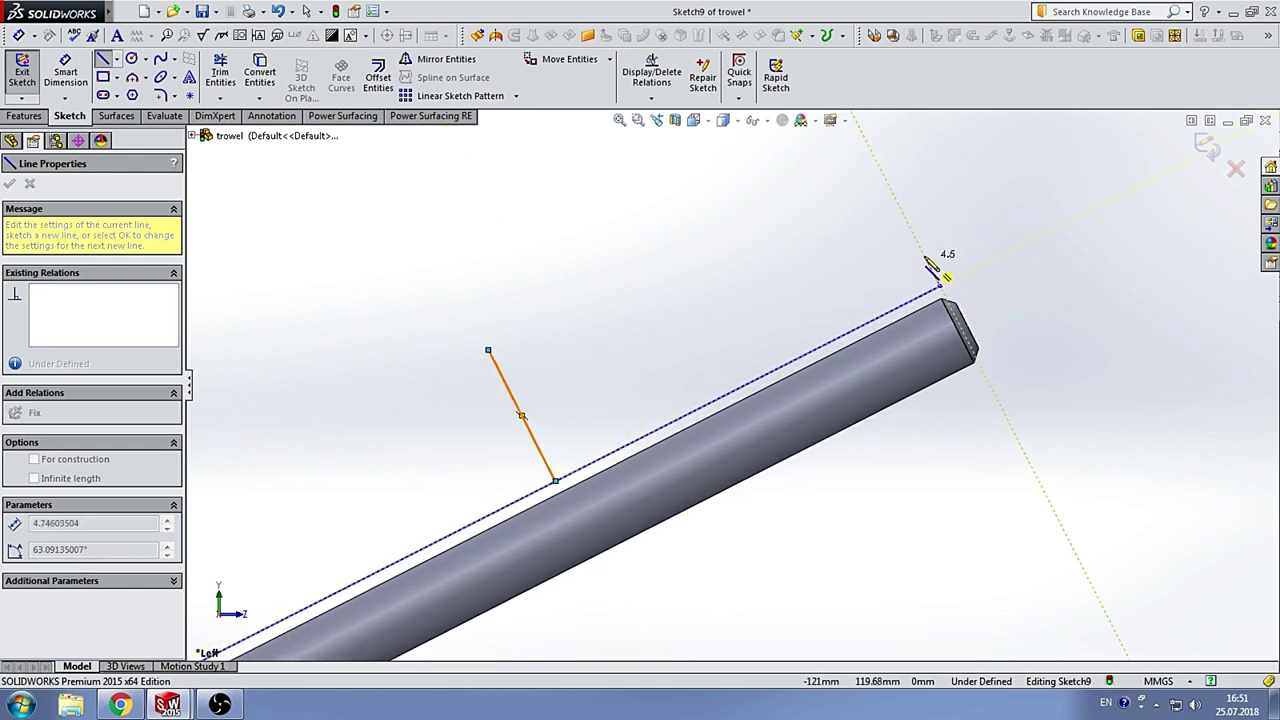
pyautogui.click(924, 256)
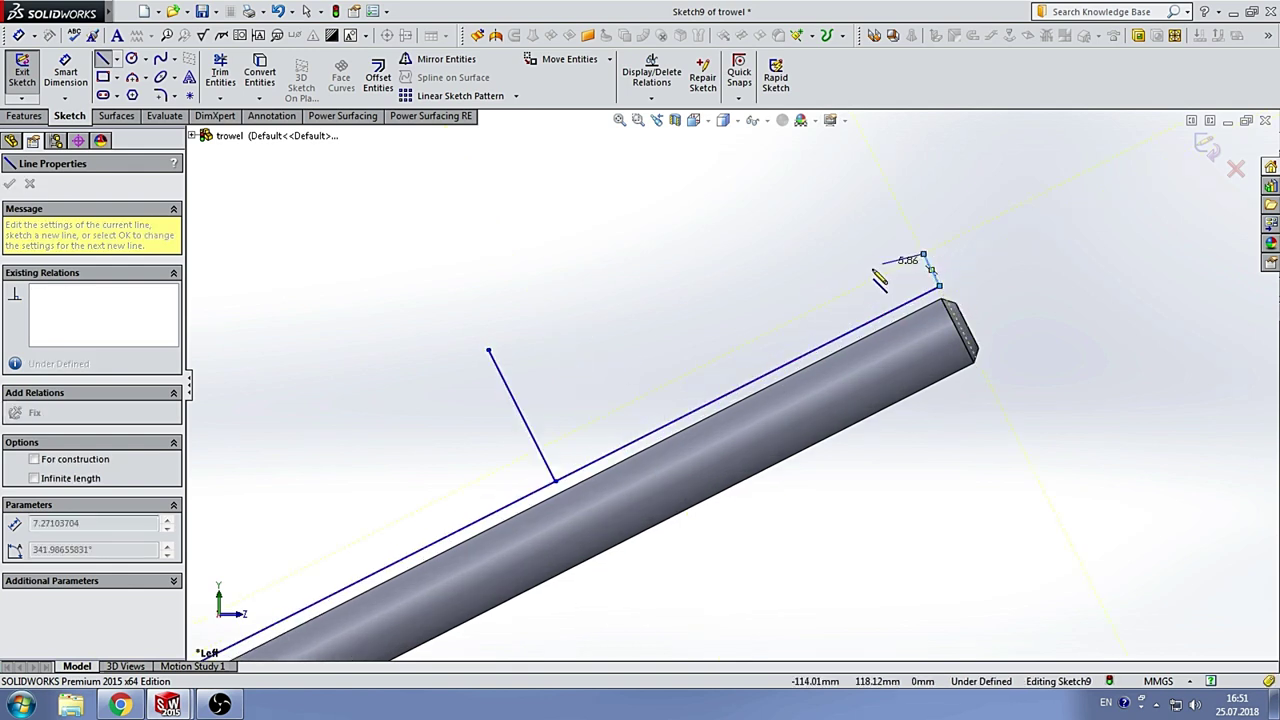
pyautogui.click(827, 285)
pyautogui.doubleClick(822, 271)
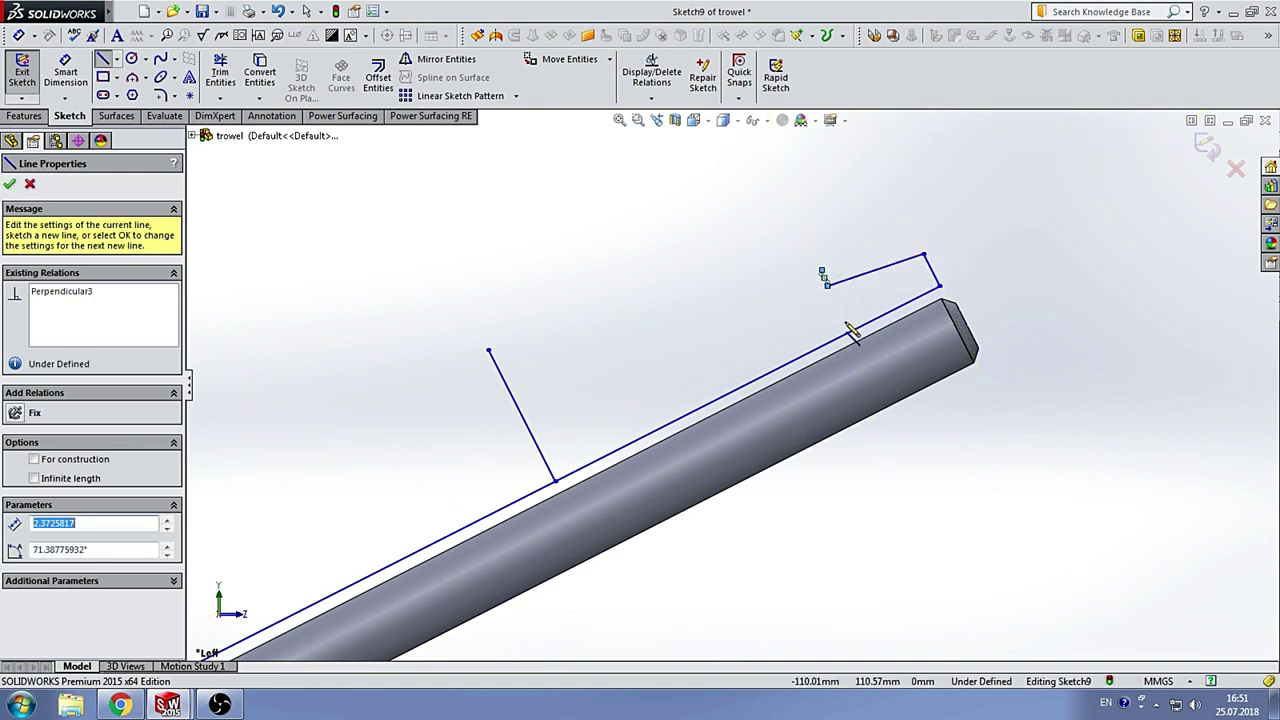
# Step: Join the end step to the perpendicular line with a 3-point arc, then start a centerline there
pyautogui.click(134, 78)
pyautogui.click(822, 272)
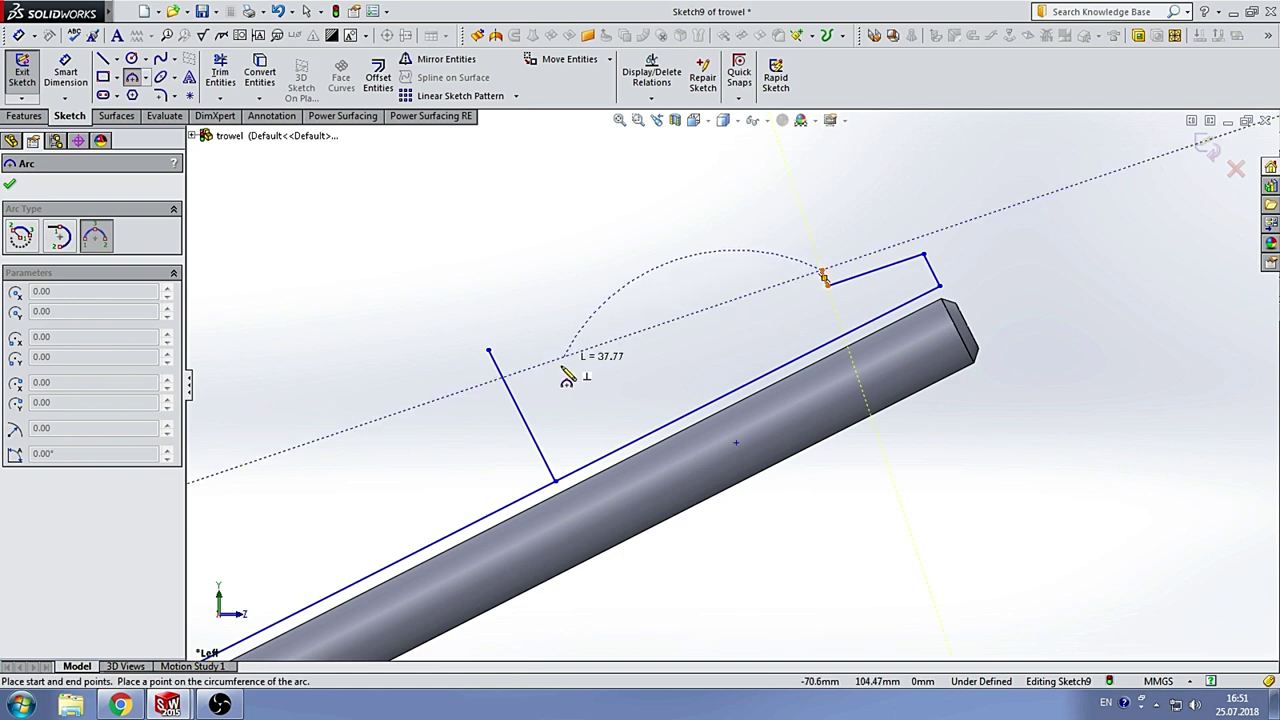
pyautogui.click(503, 378)
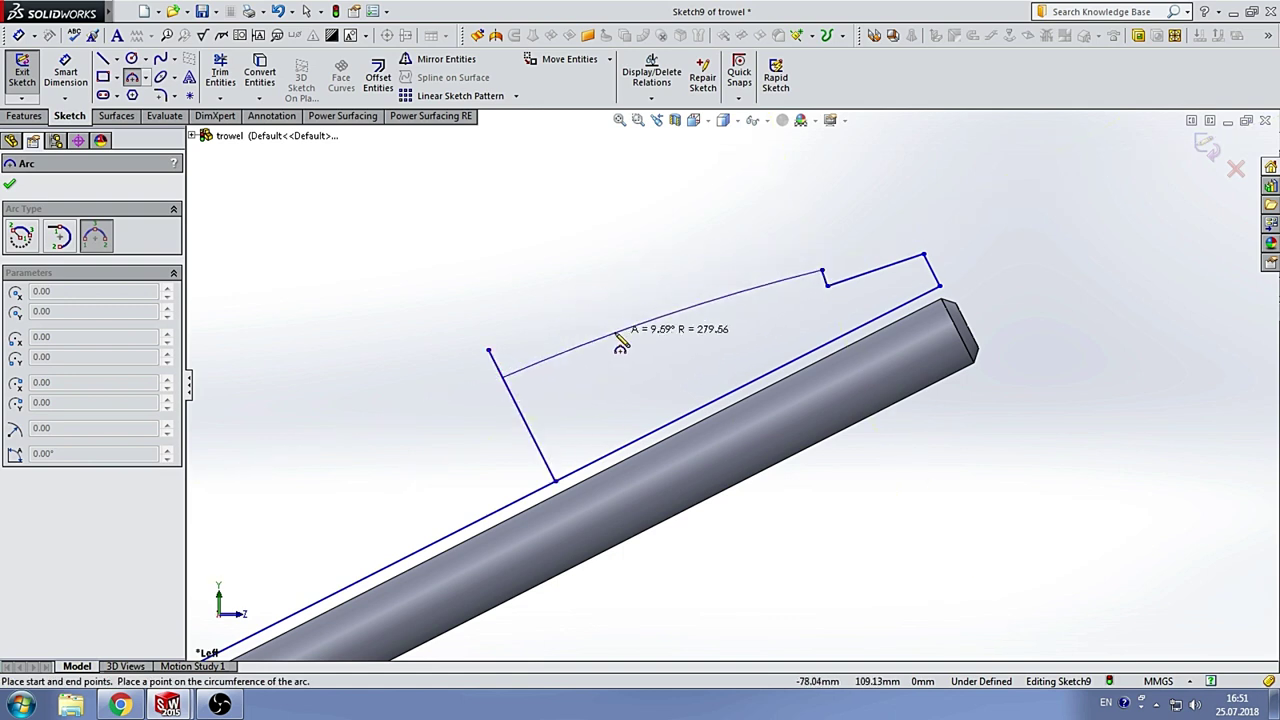
pyautogui.click(616, 336)
pyautogui.click(115, 58)
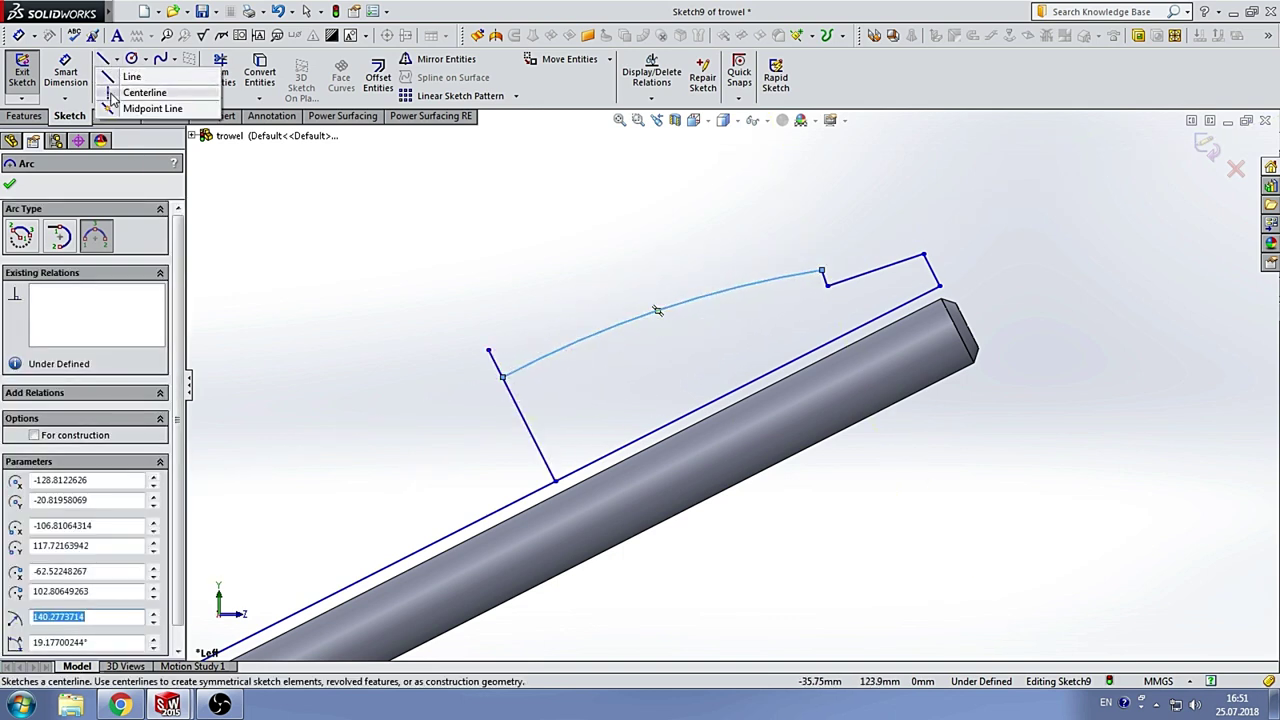
pyautogui.click(135, 91)
pyautogui.click(503, 378)
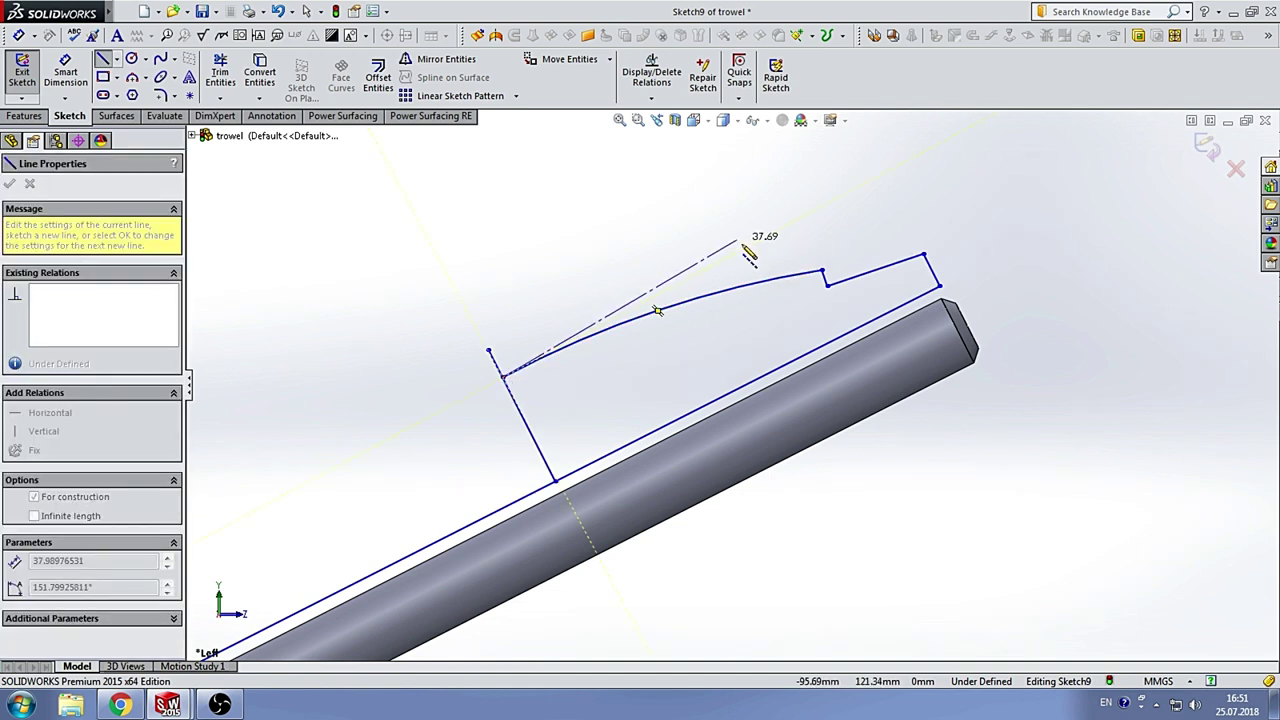
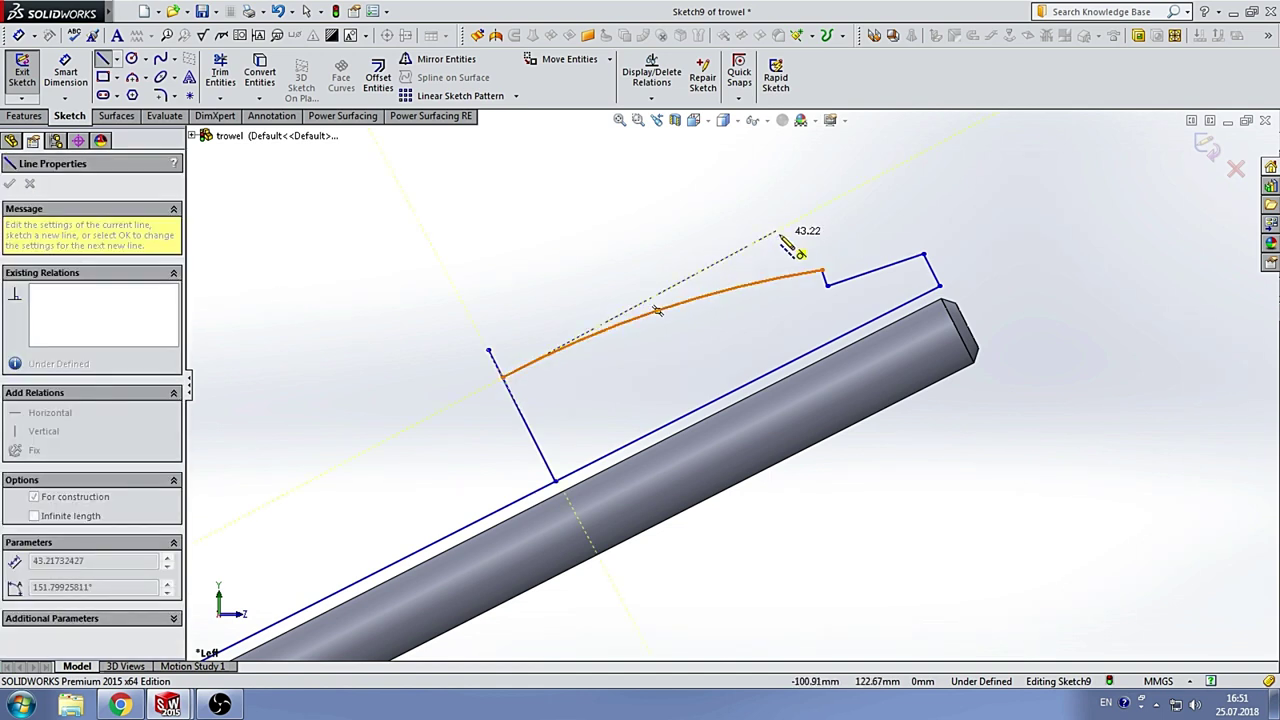
# Step: Finish the centerline and convert the profile's short side line to construction geometry
pyautogui.click(778, 234)
pyautogui.press('Escape')
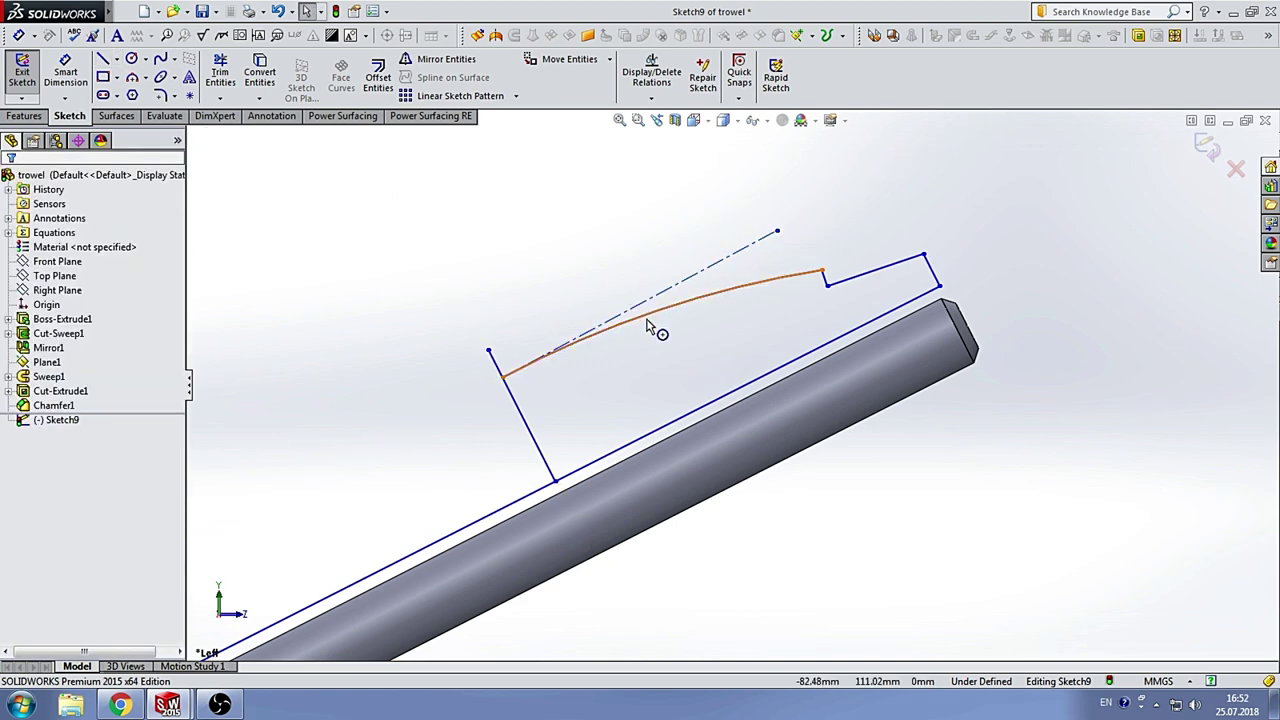
pyautogui.scroll(-4, 651, 329)
pyautogui.scroll(5, 694, 323)
pyautogui.click(605, 461)
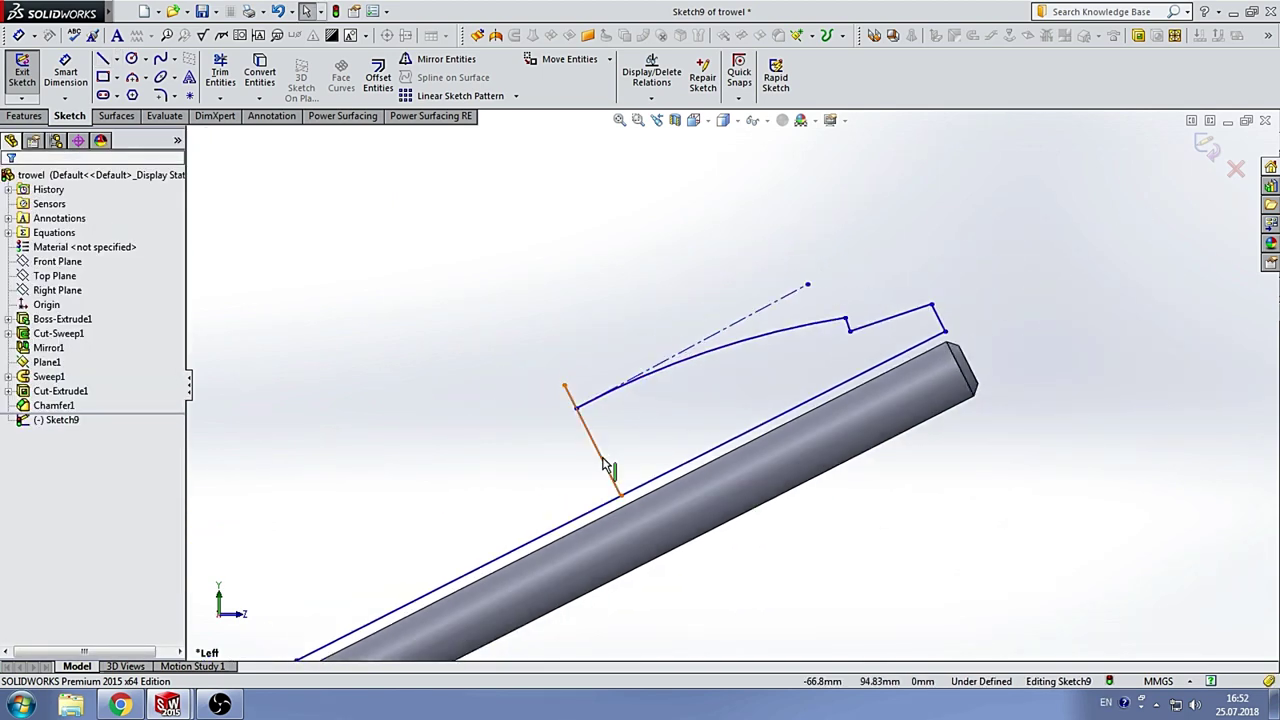
pyautogui.click(35, 433)
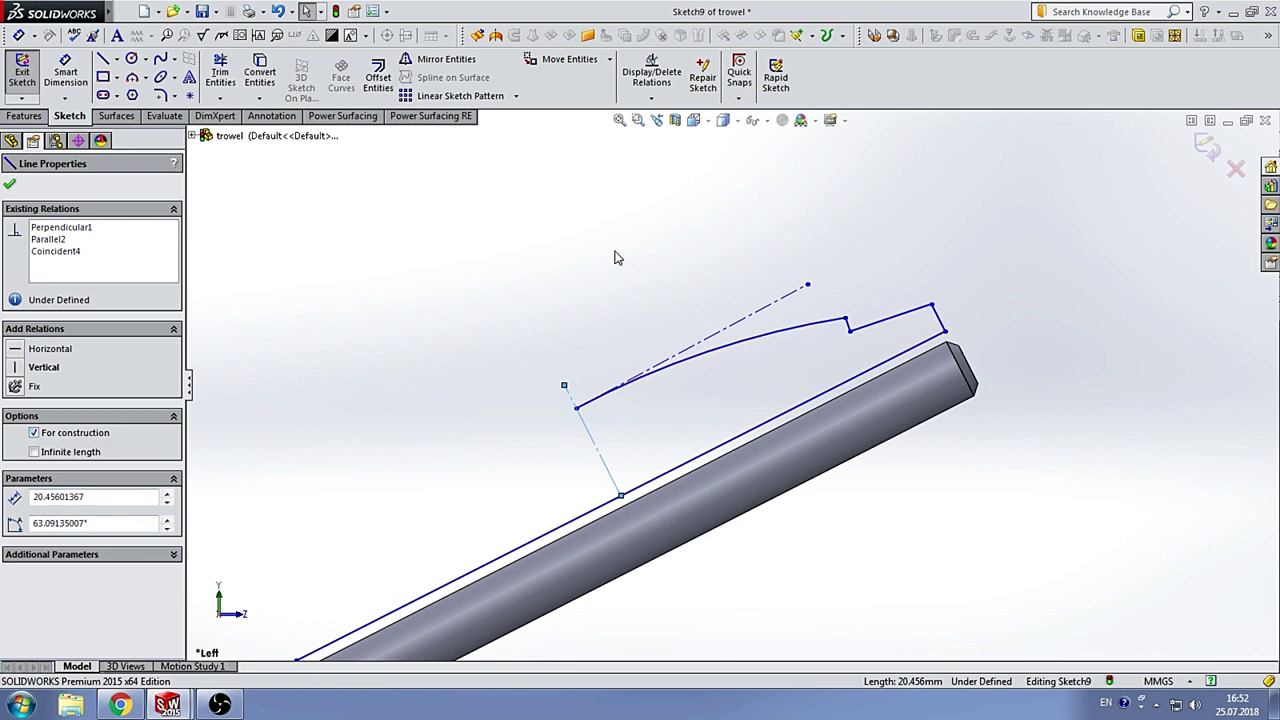
pyautogui.click(640, 310)
# Step: Make the long bottom profile line parallel to the shank's silhouette edge
pyautogui.scroll(-2, 677, 445)
pyautogui.click(465, 395)
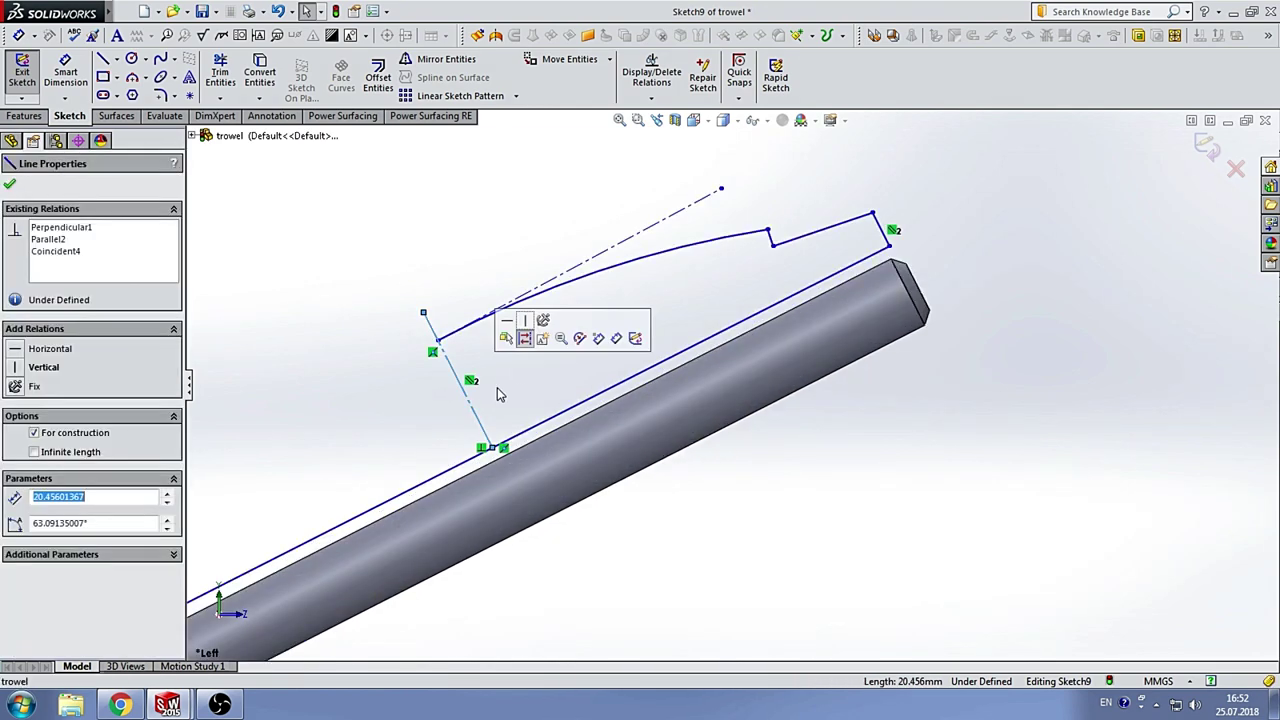
pyautogui.keyDown('ctrl'); pyautogui.click(548, 422); pyautogui.keyUp('ctrl')
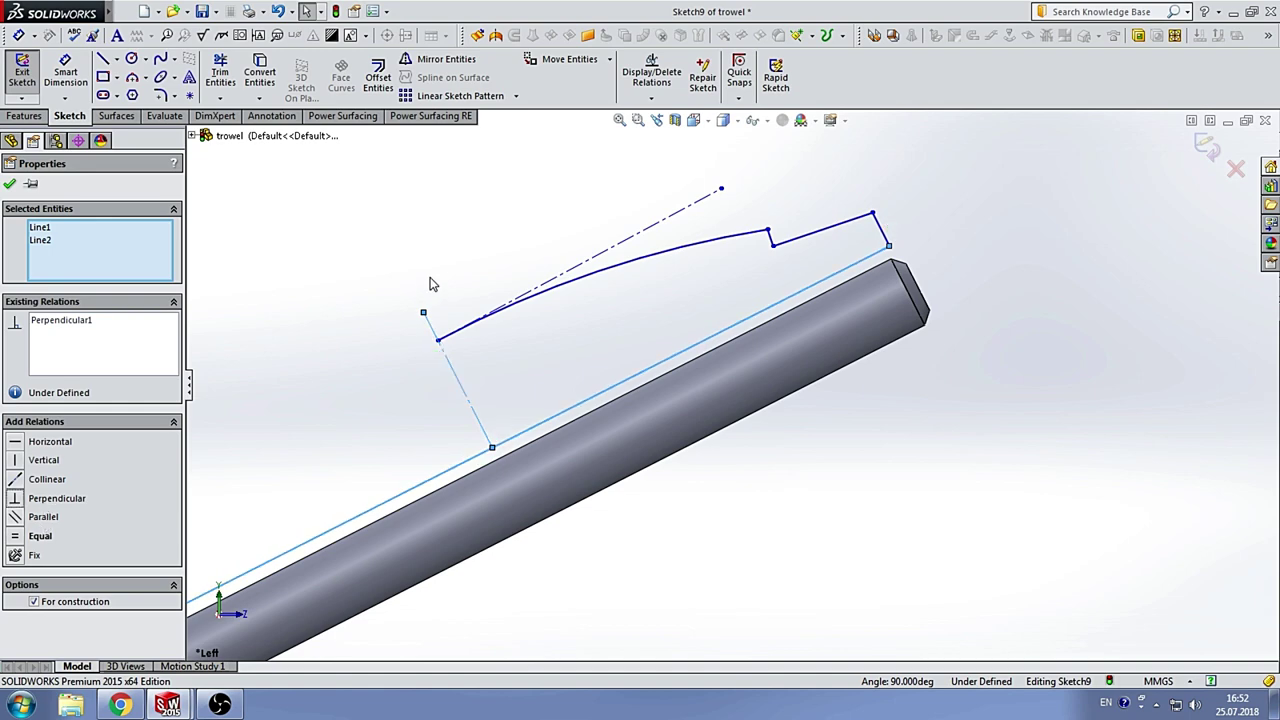
pyautogui.click(600, 366)
pyautogui.scroll(1, 652, 390)
pyautogui.click(677, 408)
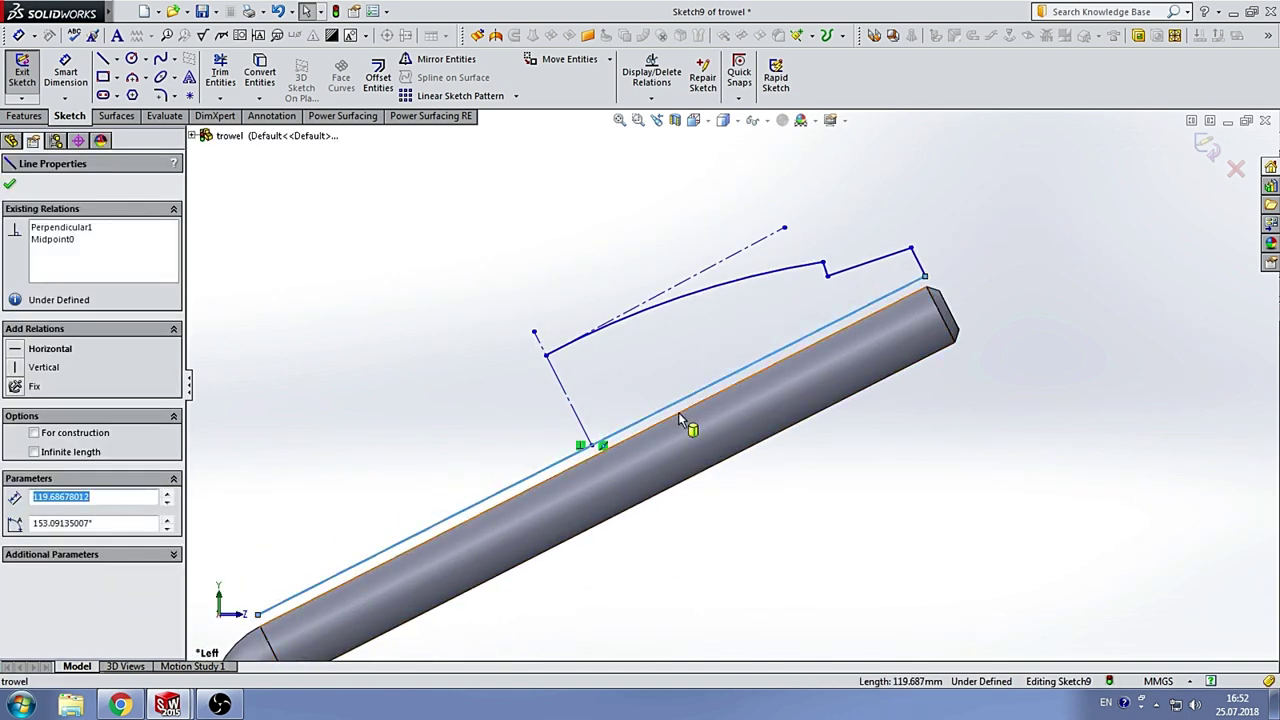
pyautogui.keyDown('ctrl'); pyautogui.click(678, 412); pyautogui.keyUp('ctrl')
pyautogui.scroll(3, 645, 395)
pyautogui.scroll(-3, 646, 440)
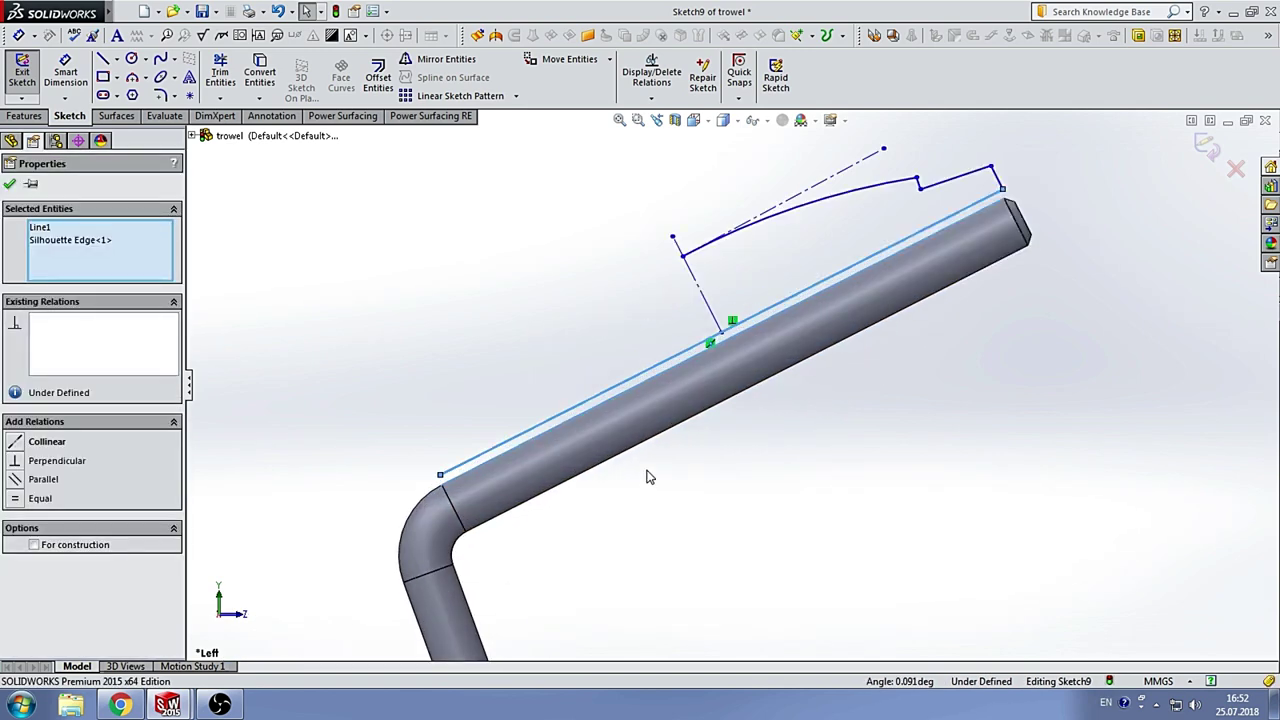
pyautogui.click(44, 479)
pyautogui.click(600, 306)
pyautogui.keyDown('ctrl'); pyautogui.moveTo(600, 306); pyautogui.dragTo(475, 406, button='middle'); pyautogui.keyUp('ctrl')
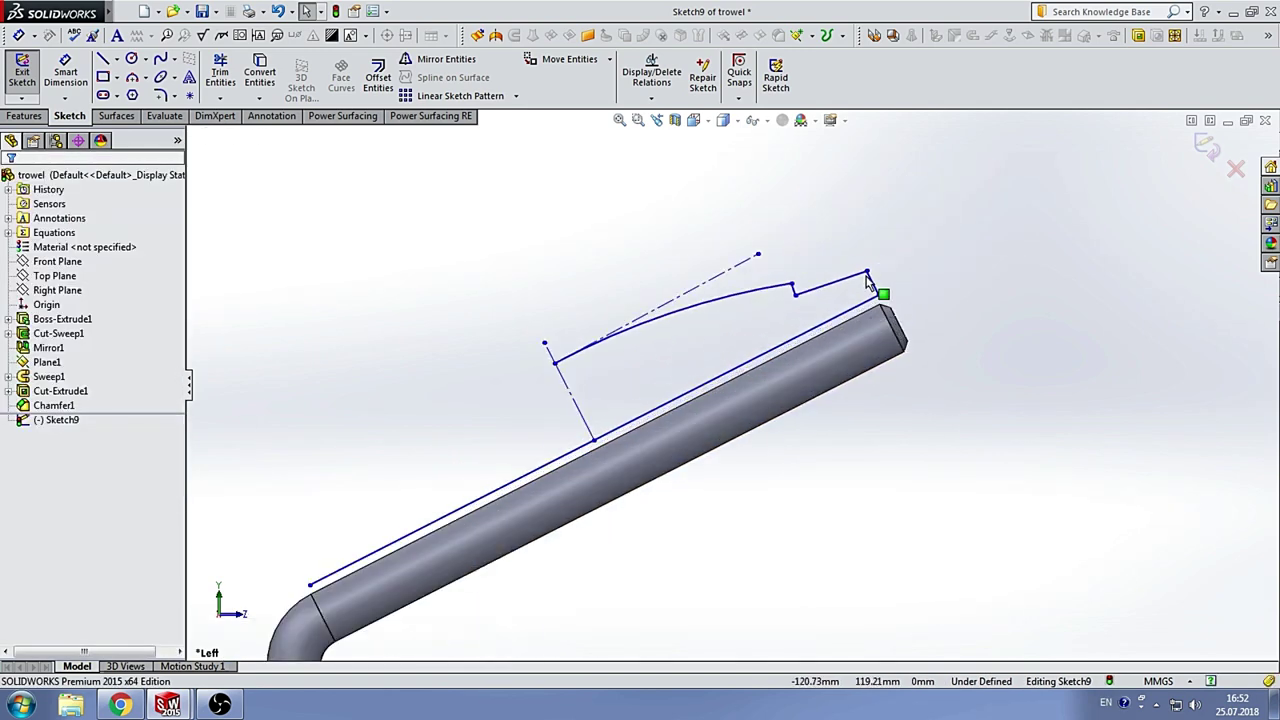
# Step: Pick the long bottom line for a dimension and bring up the line-type options
pyautogui.click(78, 90)
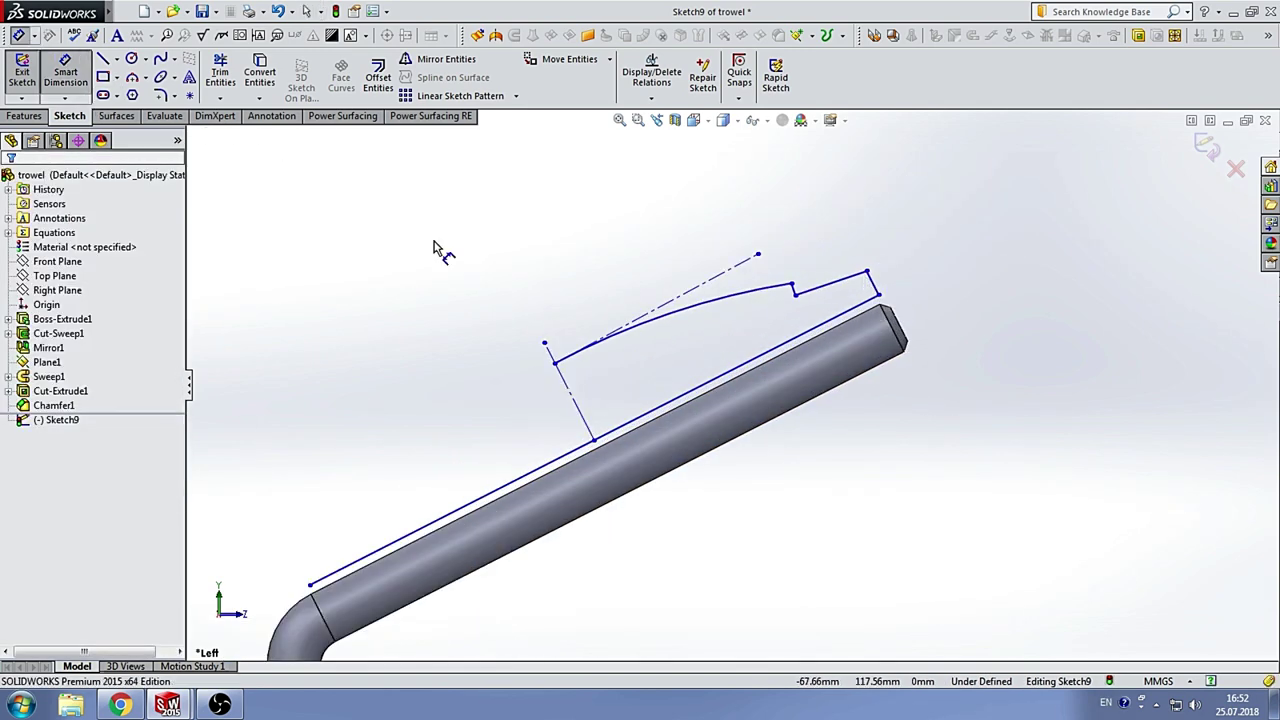
pyautogui.click(805, 340)
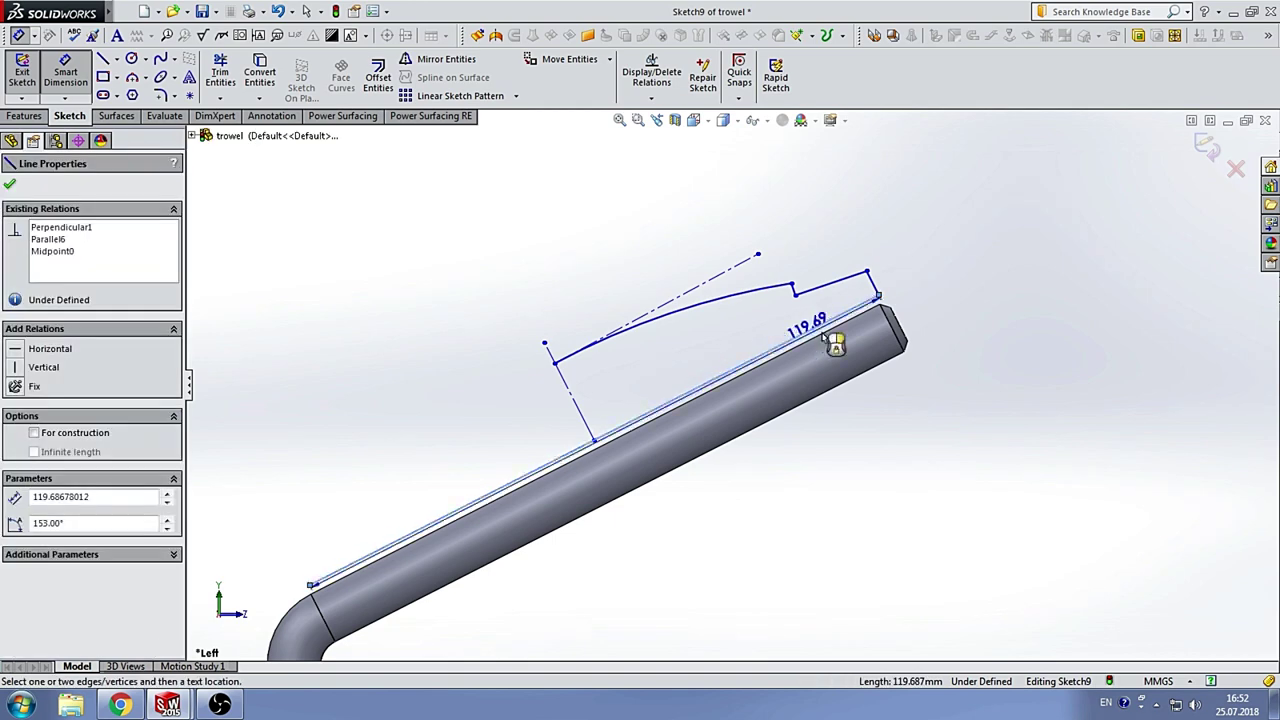
pyautogui.click(116, 60)
# Step: Draw a centerline along the shank axis from the bend edge's midpoint to the shank's far end
pyautogui.click(140, 88)
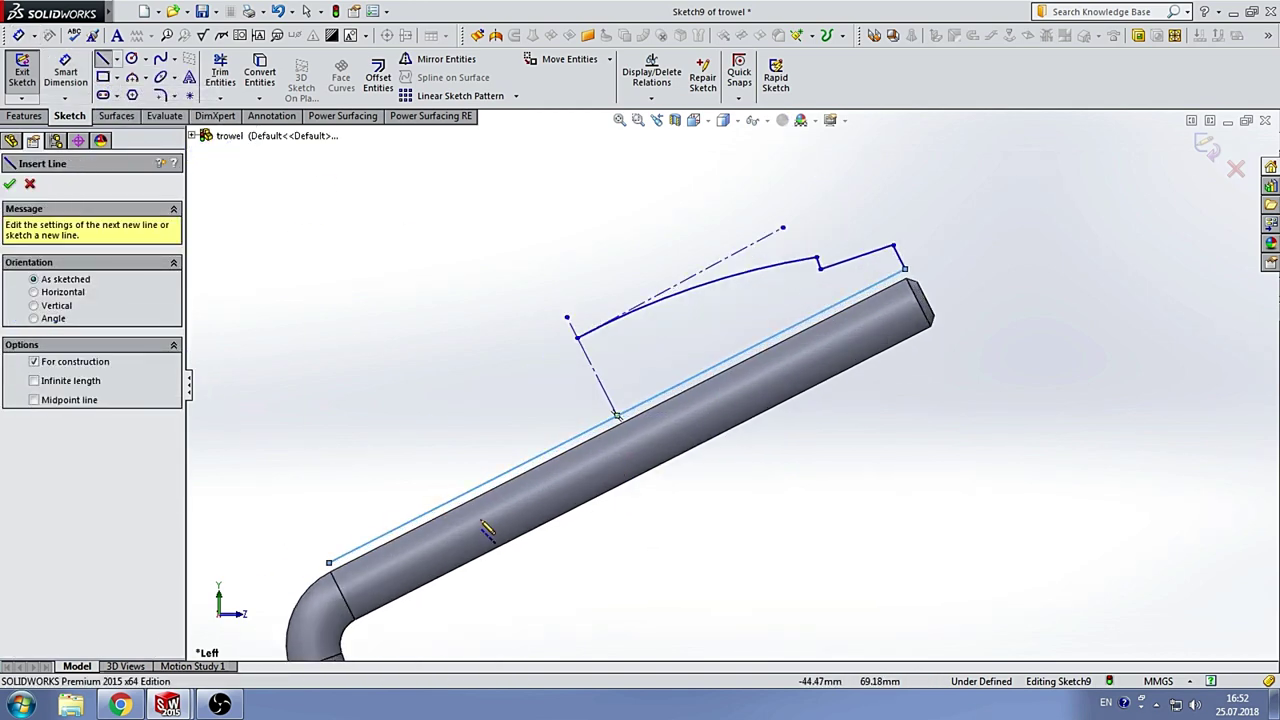
pyautogui.click(329, 562)
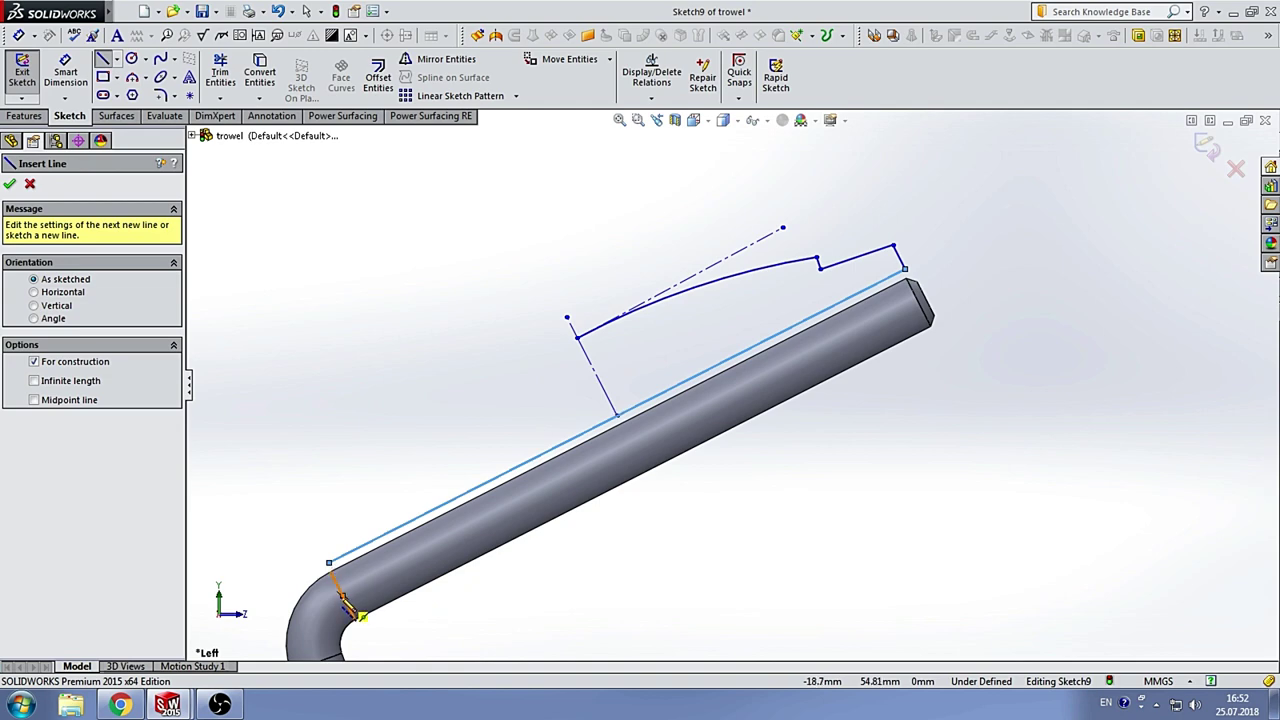
pyautogui.click(342, 596)
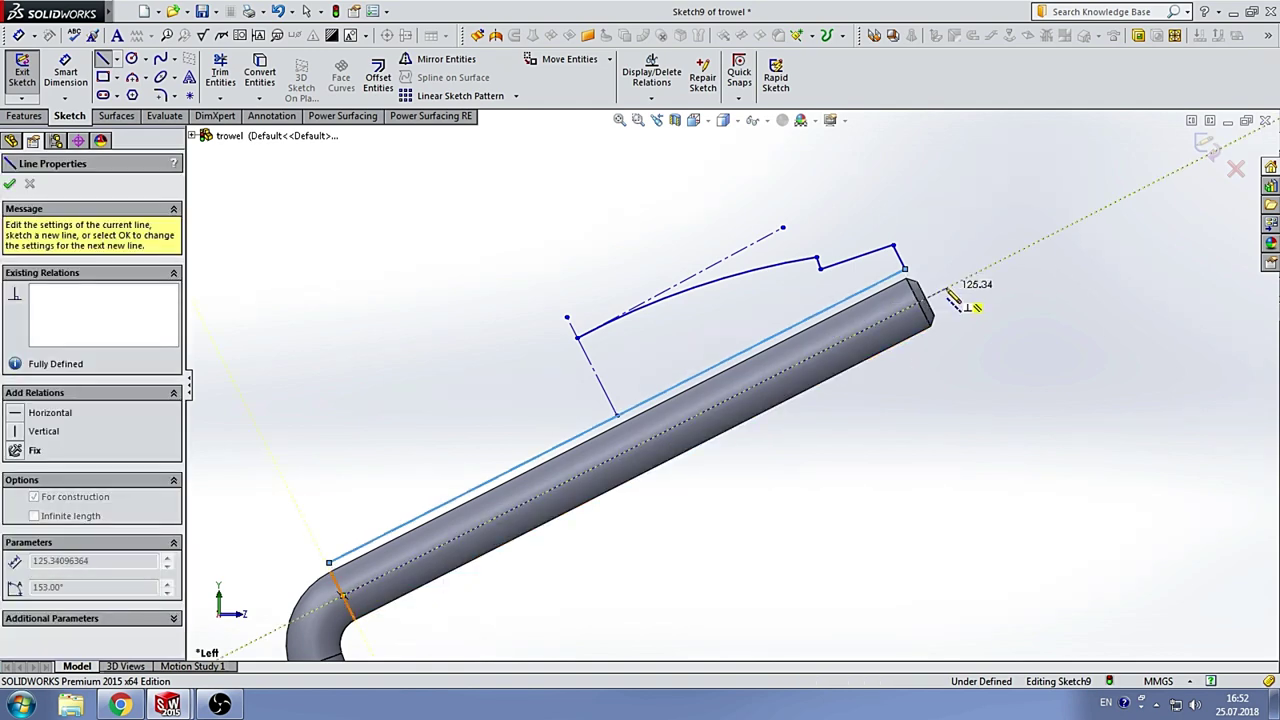
pyautogui.click(955, 300)
pyautogui.press('Escape')
pyautogui.scroll(3, 881, 363)
pyautogui.scroll(-3, 776, 370)
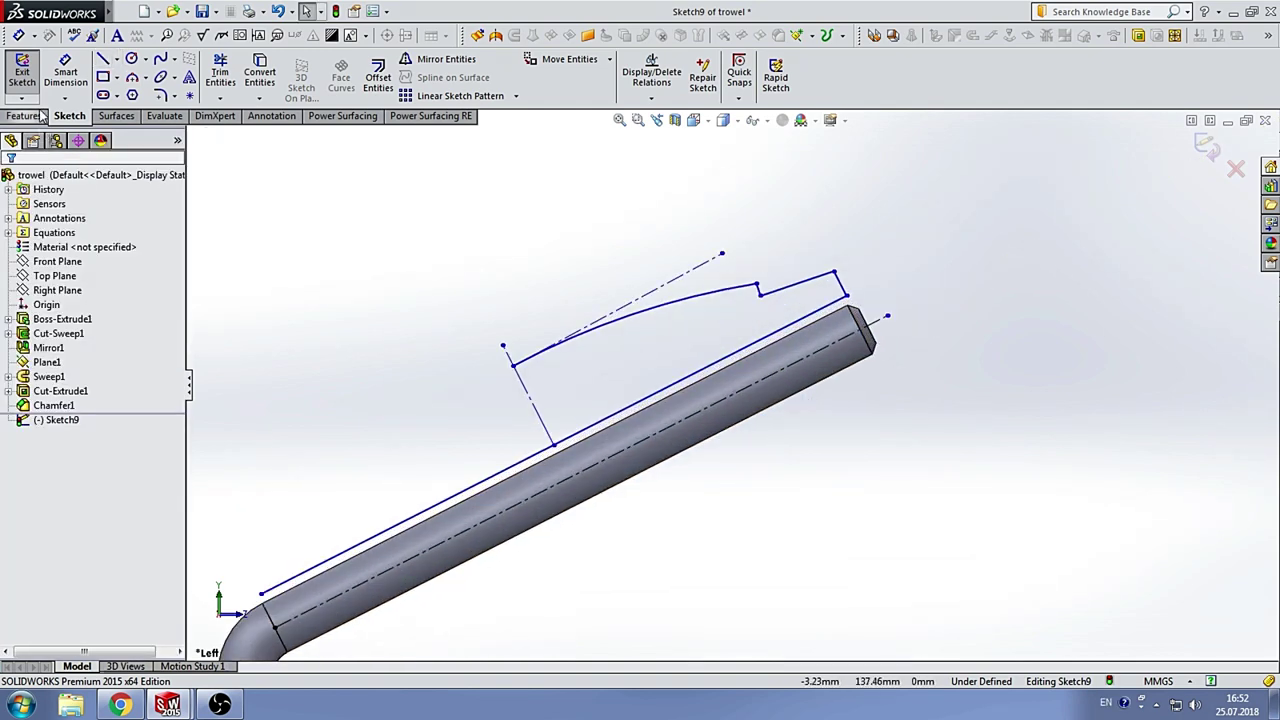
# Step: Dimension the distance between the long bottom line and the new centerline
pyautogui.click(65, 75)
pyautogui.click(806, 318)
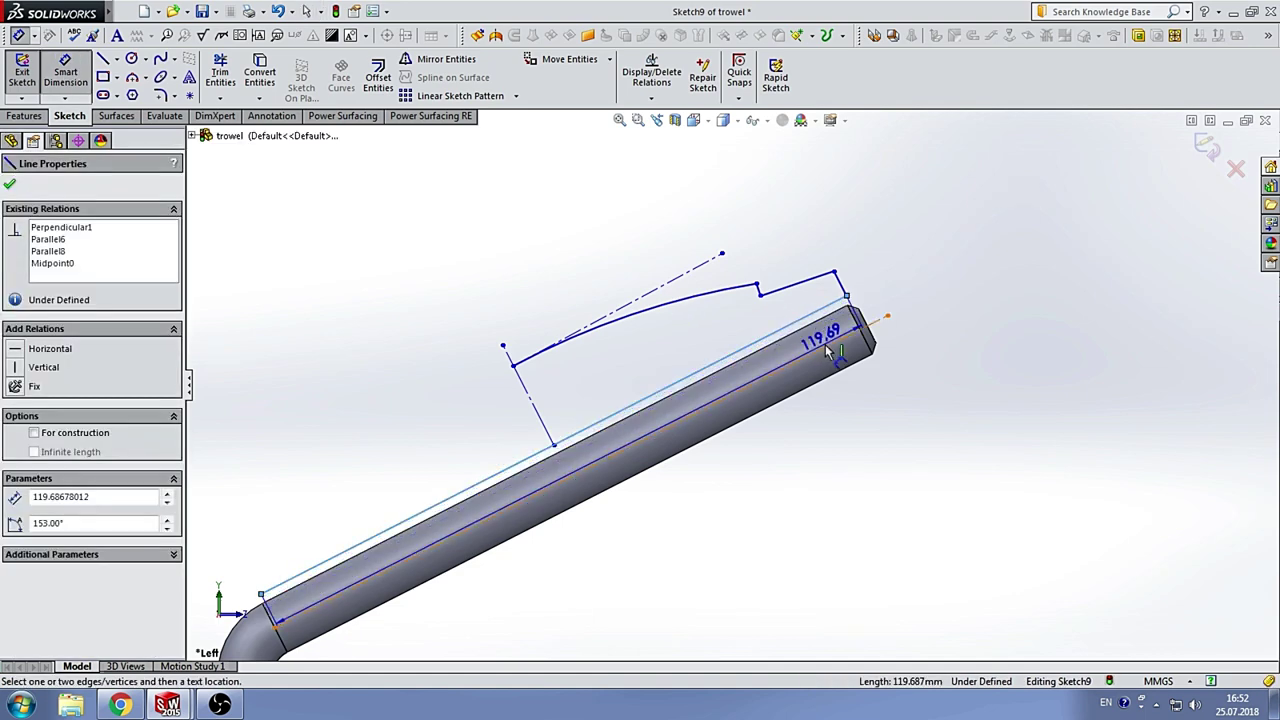
pyautogui.click(828, 350)
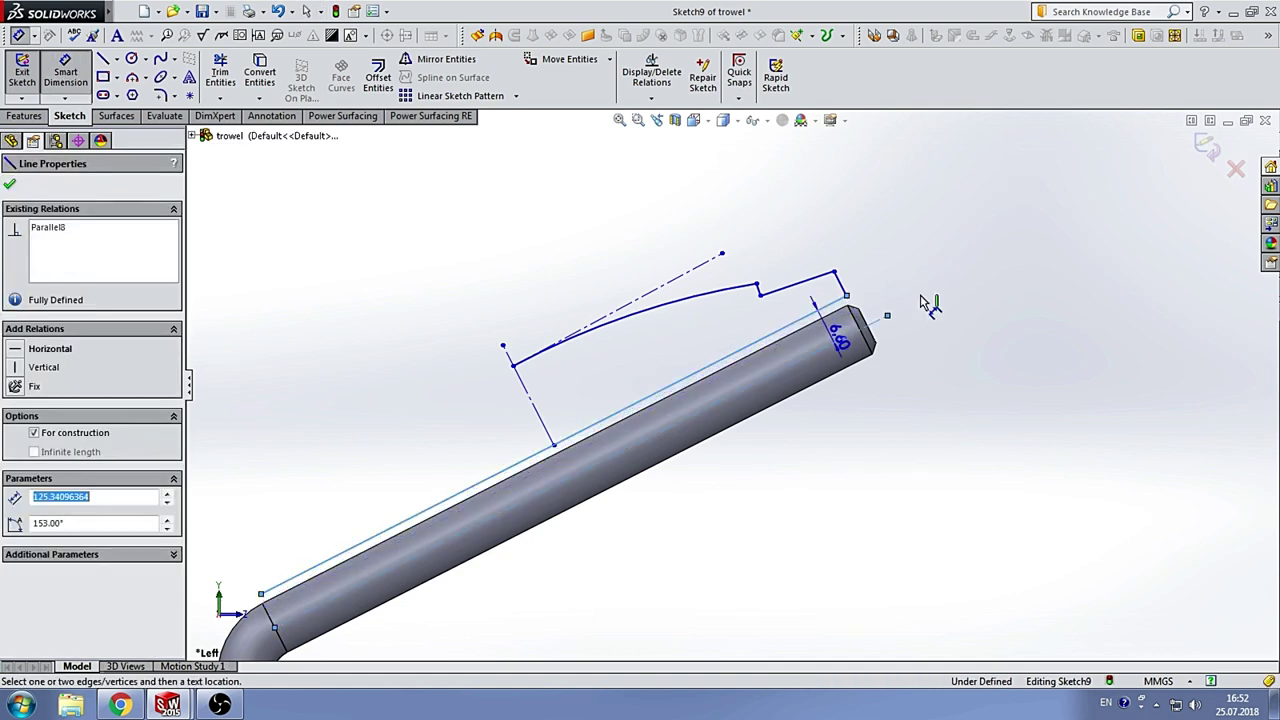
pyautogui.click(1000, 360)
# Step: Set the long line-to-centerline distance to 10.50 mm
pyautogui.press('Return')
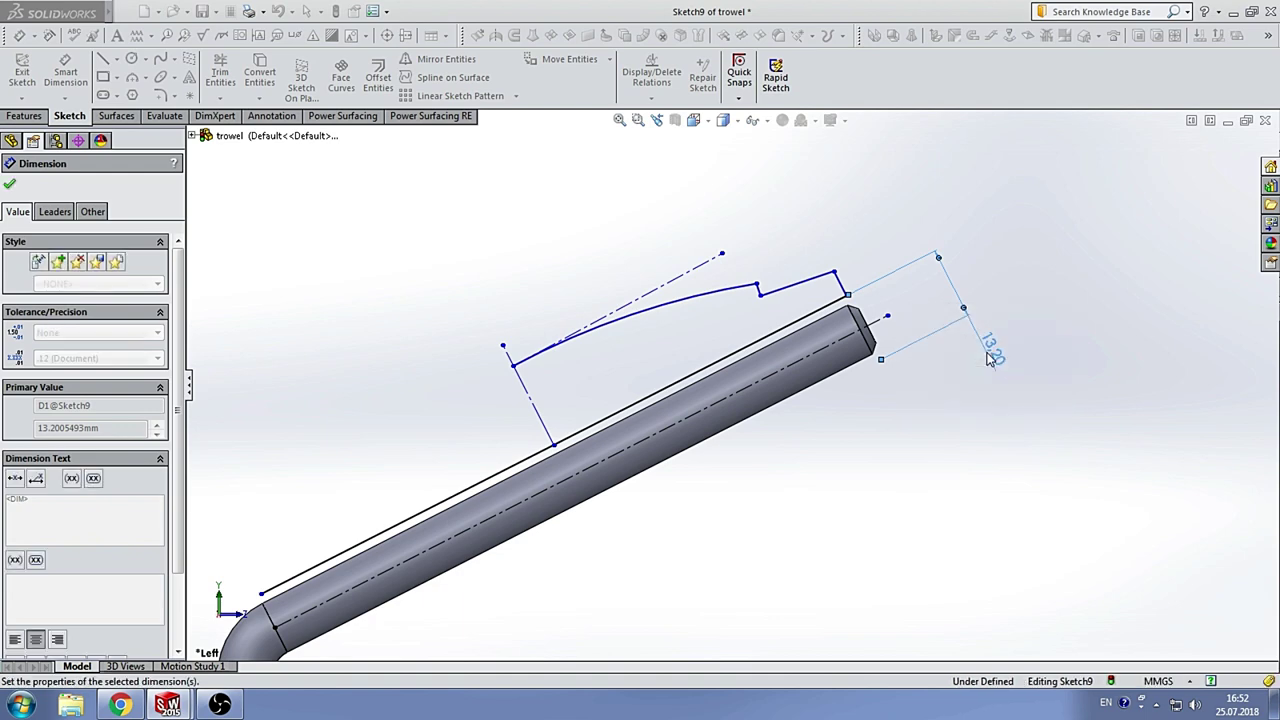
pyautogui.press('Return')
pyautogui.scroll(2, 686, 371)
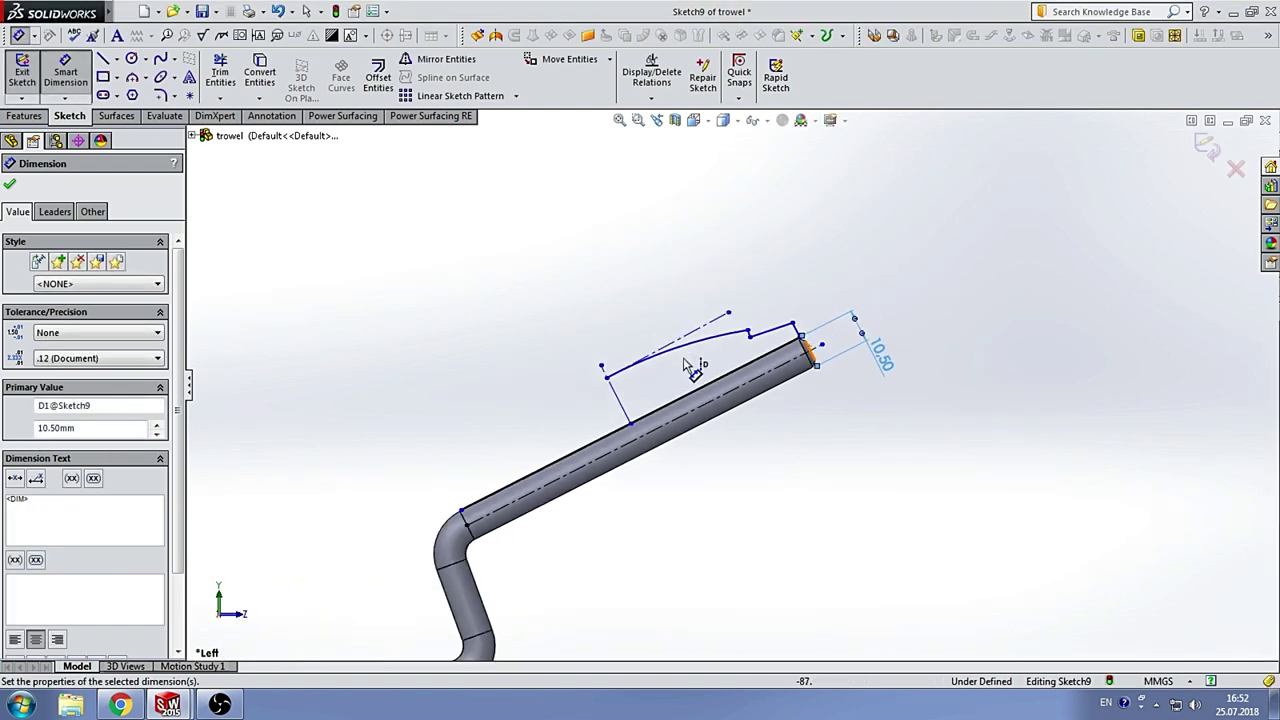
pyautogui.scroll(-3, 694, 374)
pyautogui.scroll(3, 710, 410)
pyautogui.scroll(-2, 692, 398)
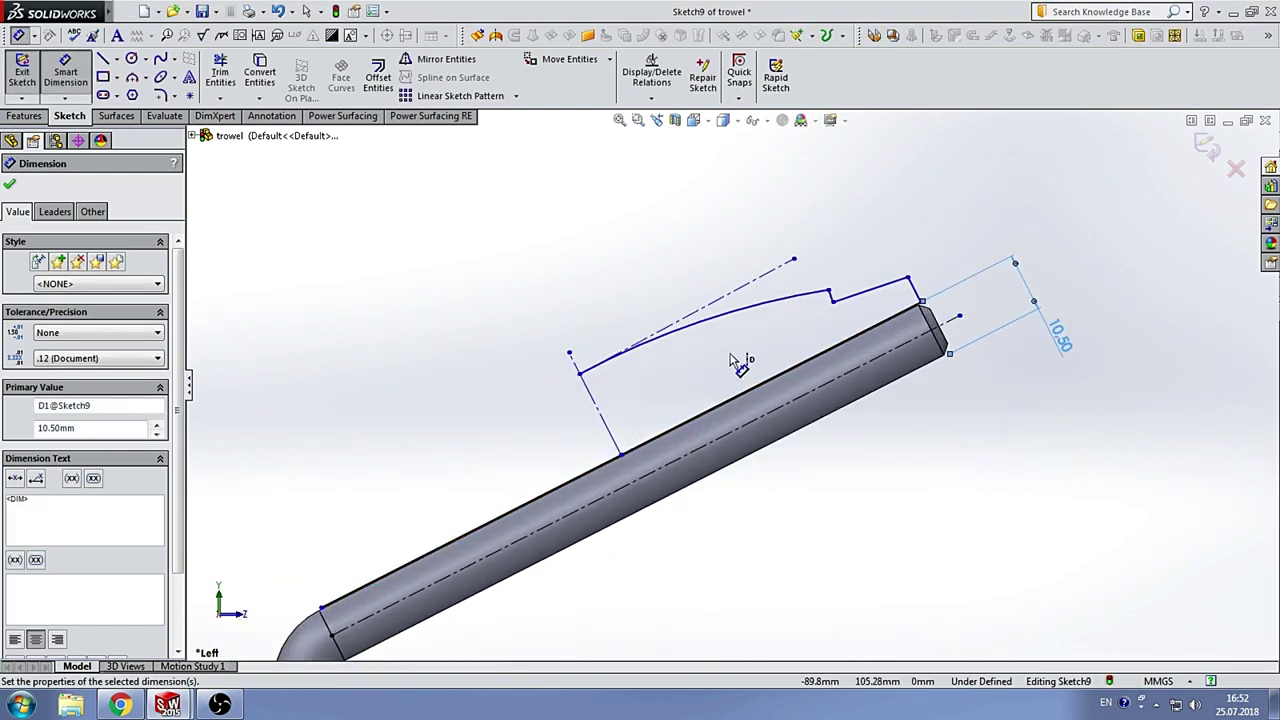
pyautogui.scroll(-2, 738, 358)
pyautogui.scroll(-2, 916, 313)
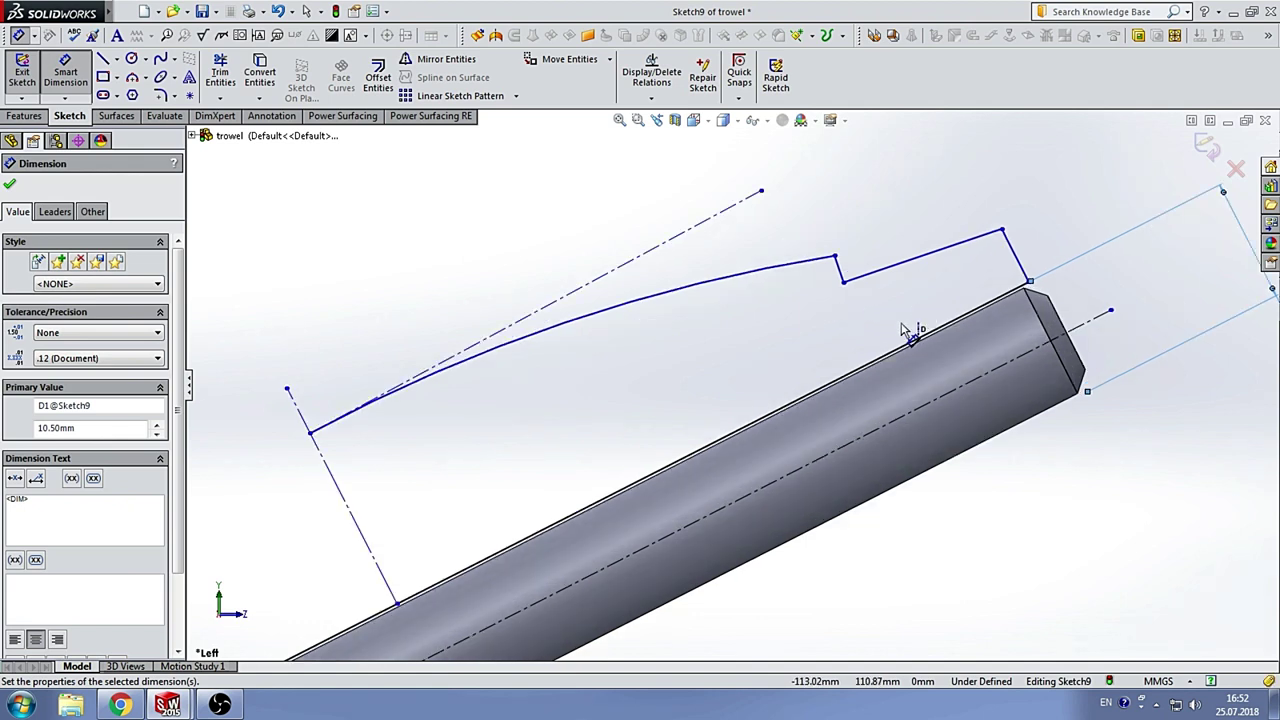
# Step: Dimension the upper corner vertex (18 mm) and curve end vertex (24.50 mm) from the centerline
pyautogui.click(1001, 231)
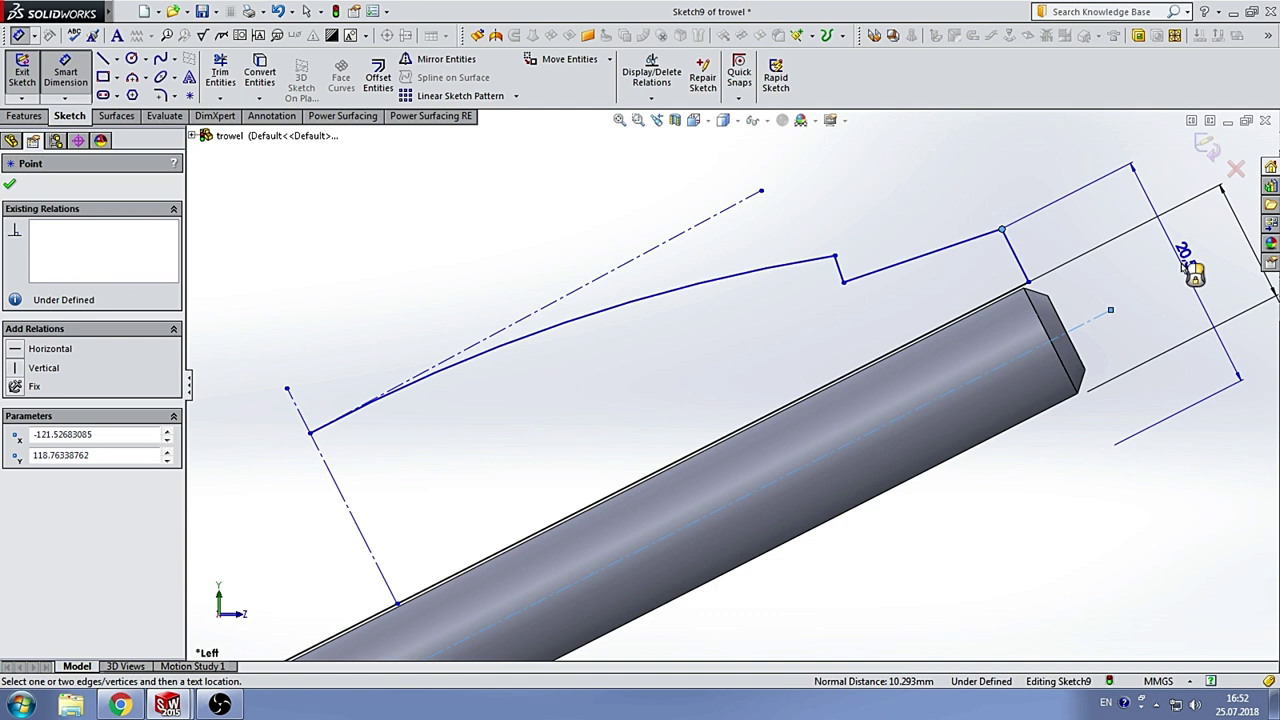
pyautogui.click(1190, 278)
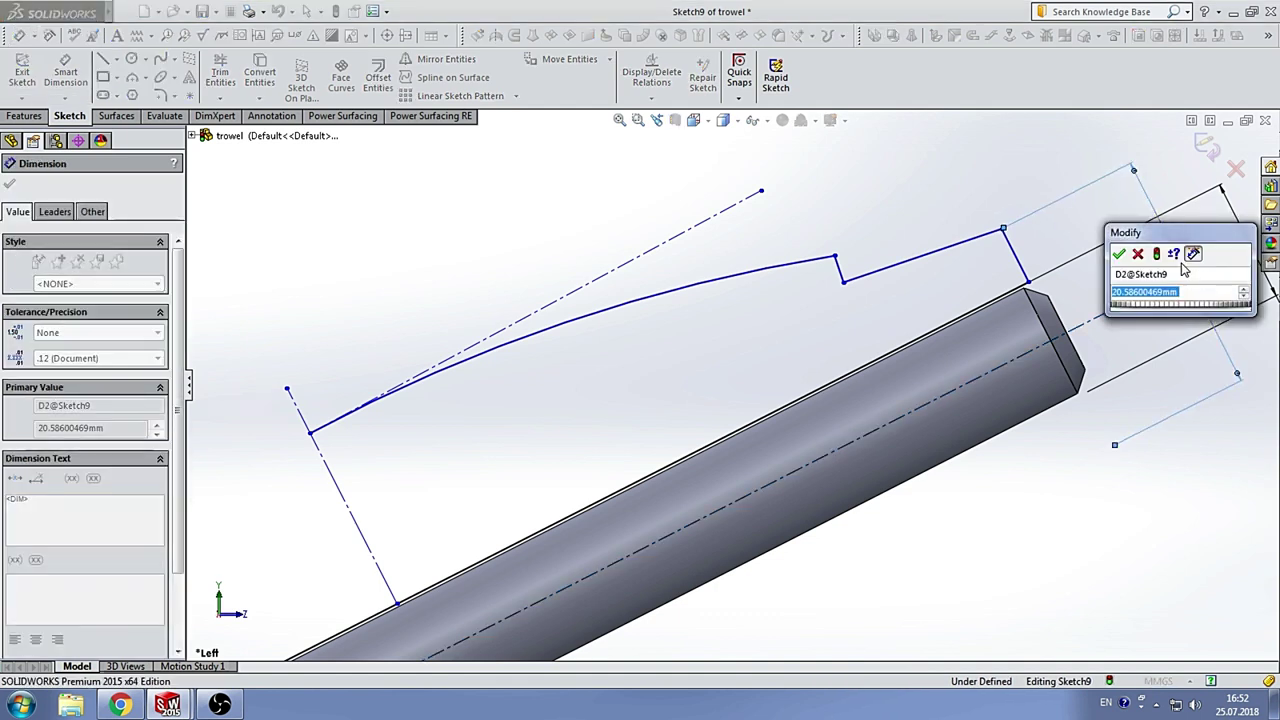
pyautogui.write('18')
pyautogui.press('Return')
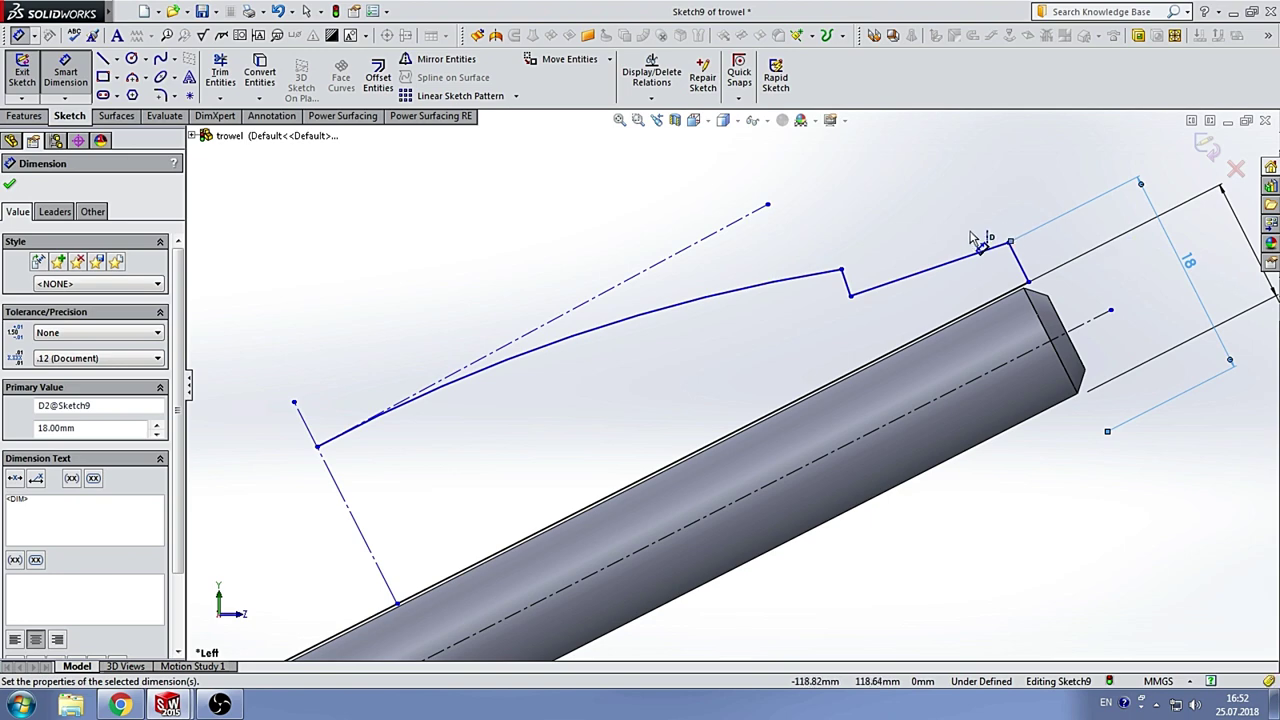
pyautogui.click(975, 240)
pyautogui.click(842, 272)
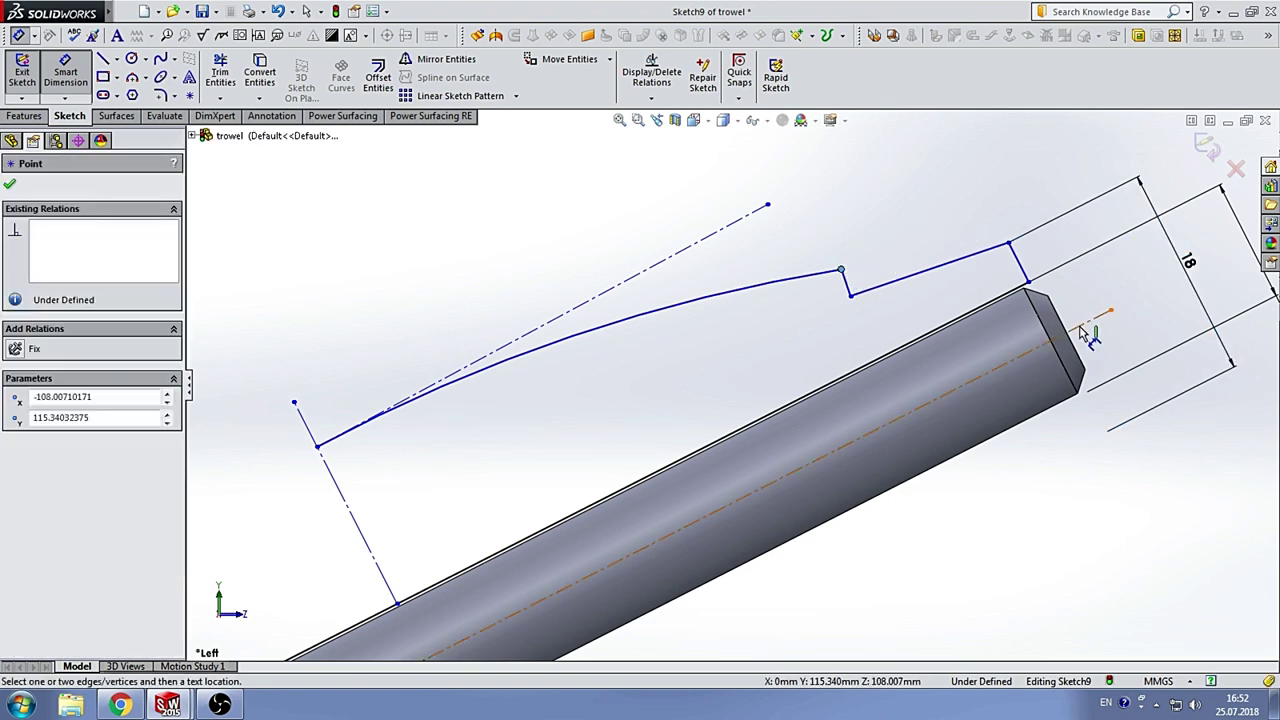
pyautogui.click(1080, 333)
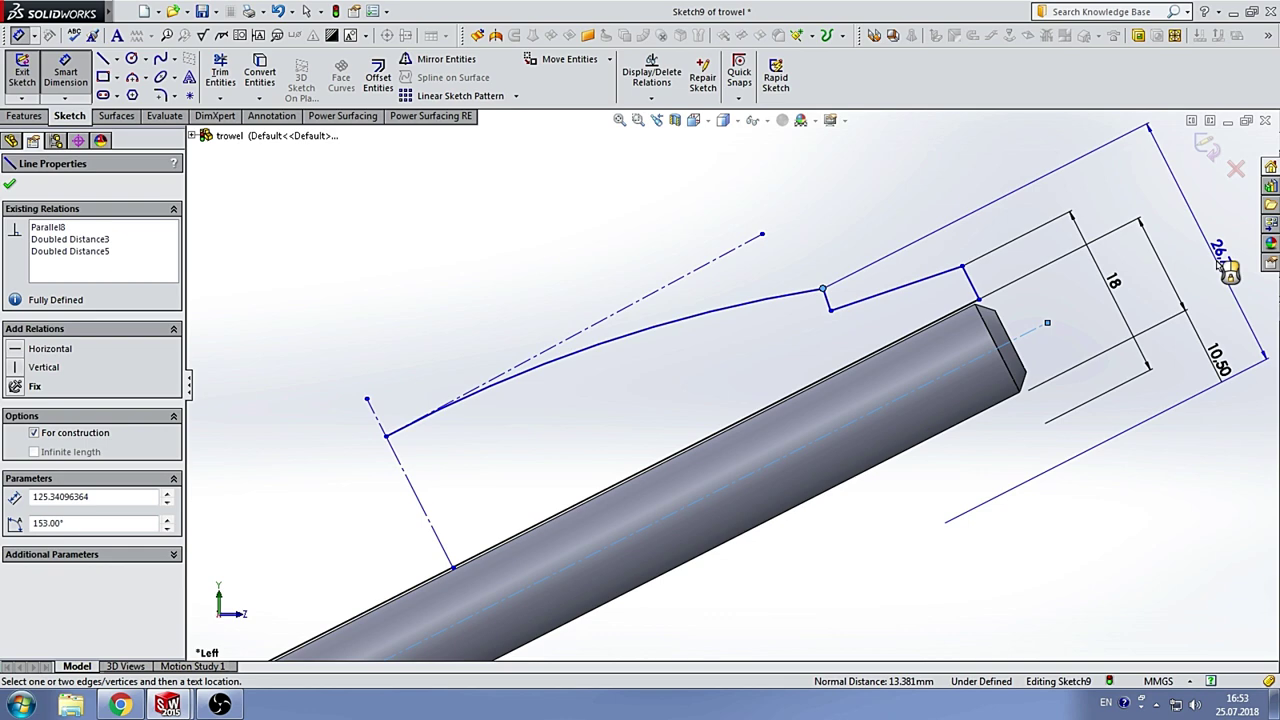
pyautogui.click(1219, 263)
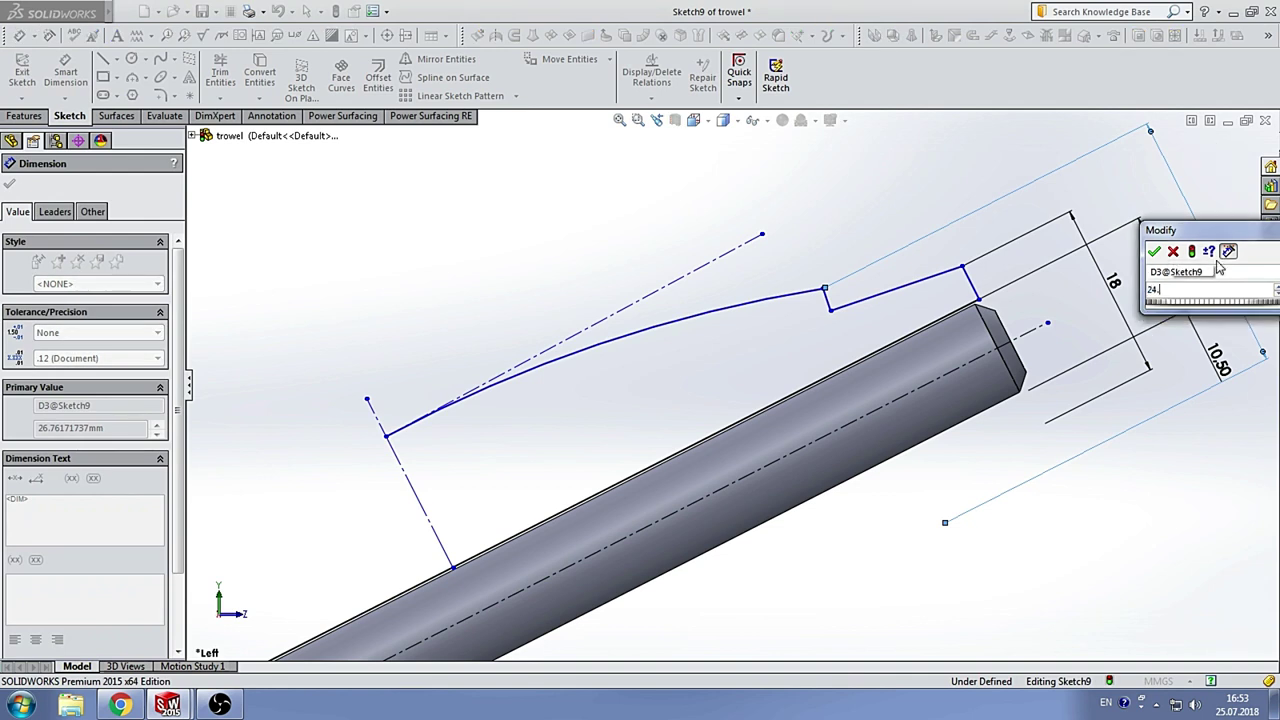
pyautogui.write('24.5')
pyautogui.press('Return')
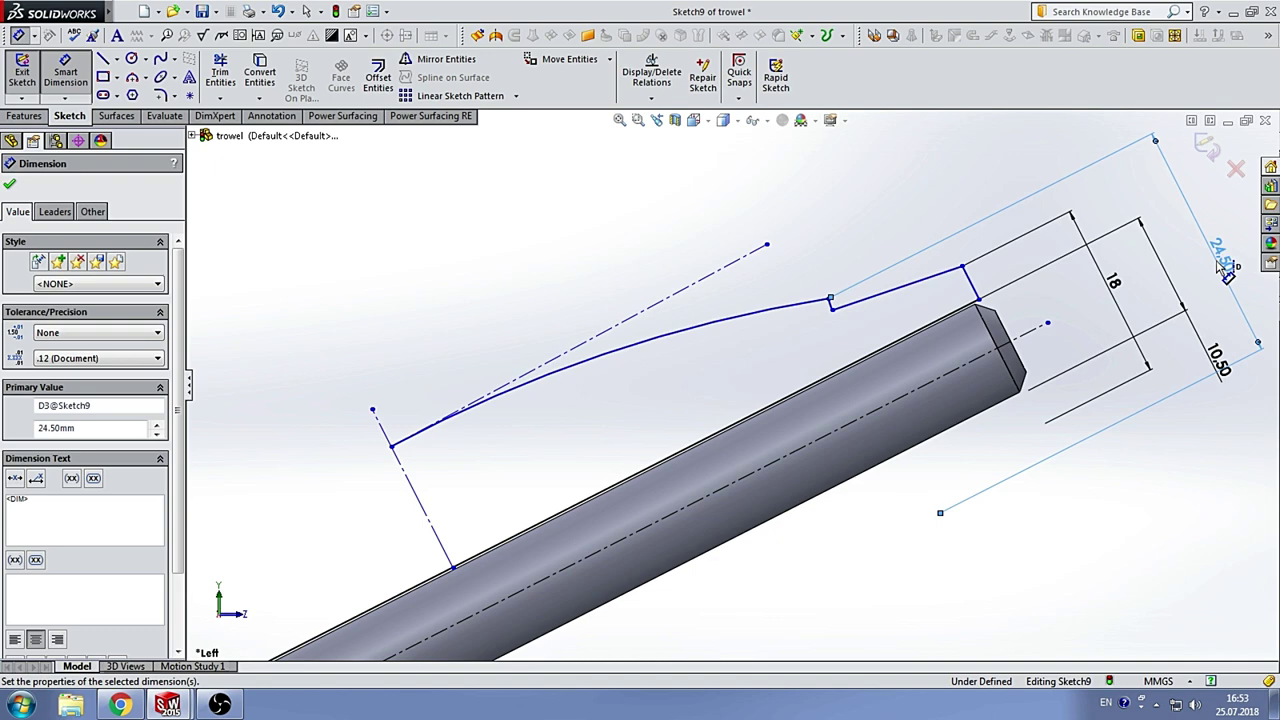
# Step: Dimension the sketch vertex 23 mm from the centerline
pyautogui.click(860, 210)
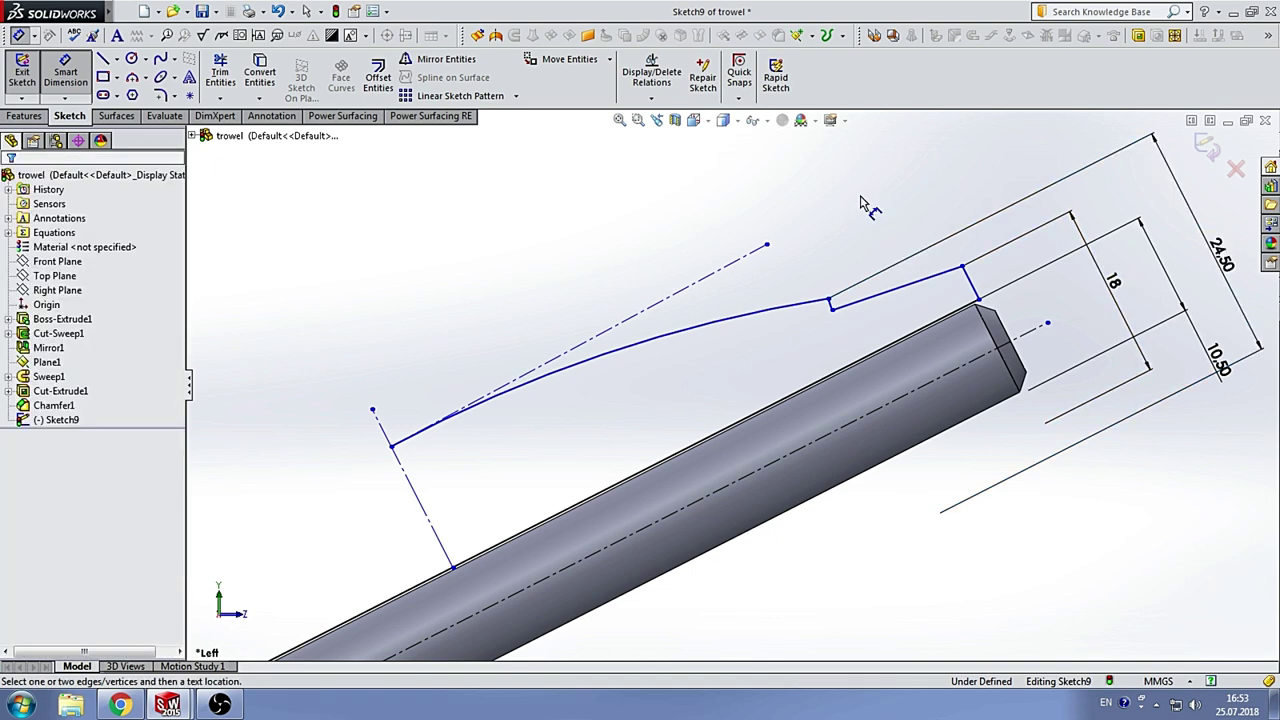
pyautogui.scroll(2, 1010, 258)
pyautogui.scroll(-2, 995, 265)
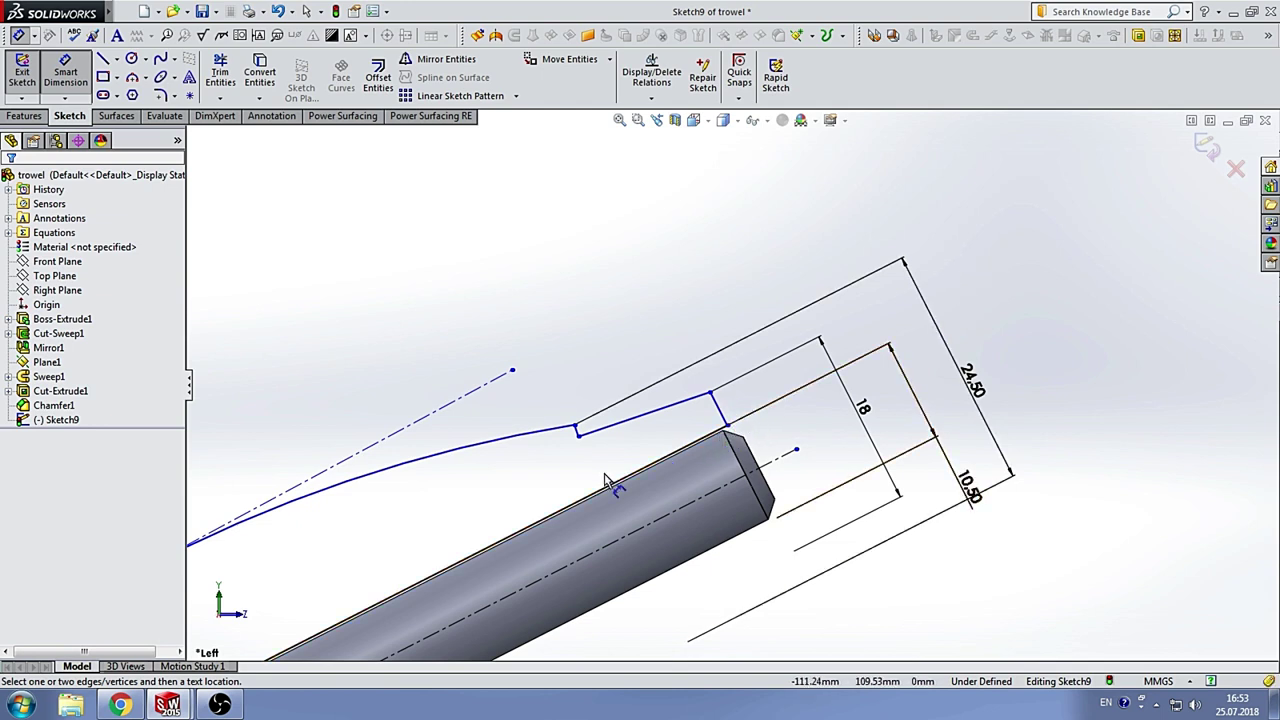
pyautogui.click(578, 436)
pyautogui.click(784, 456)
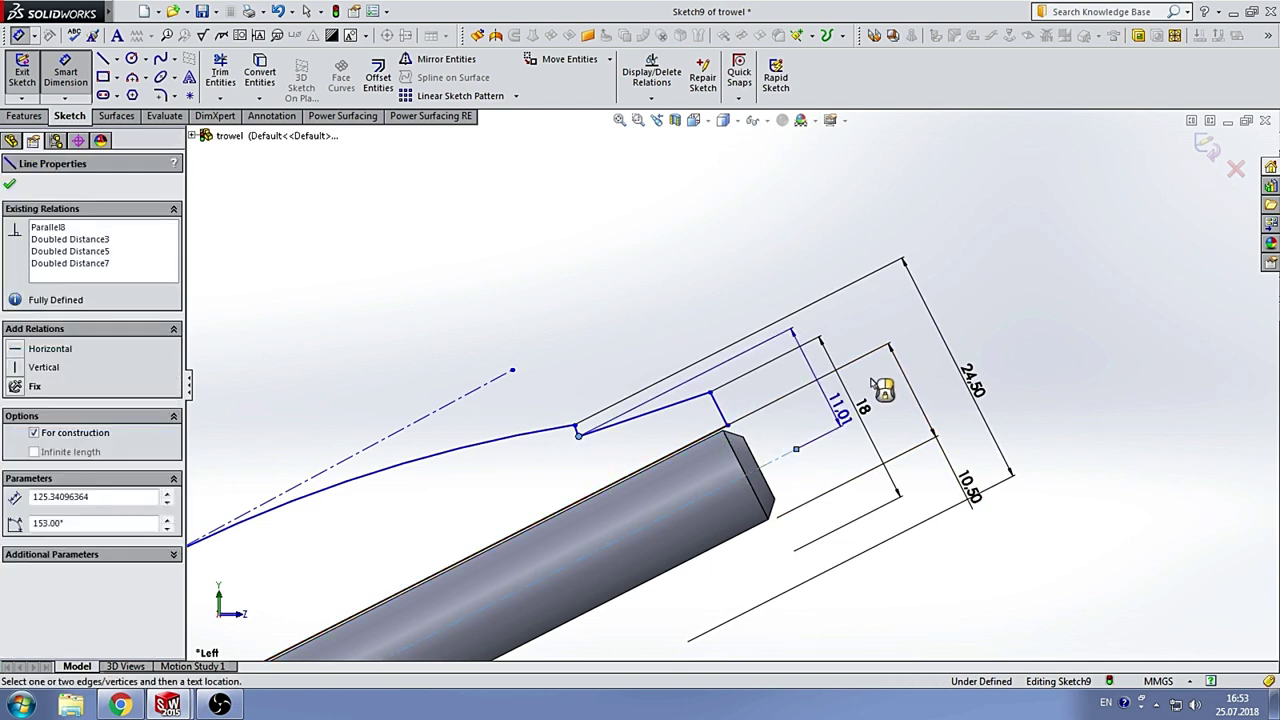
pyautogui.click(950, 397)
pyautogui.write('23')
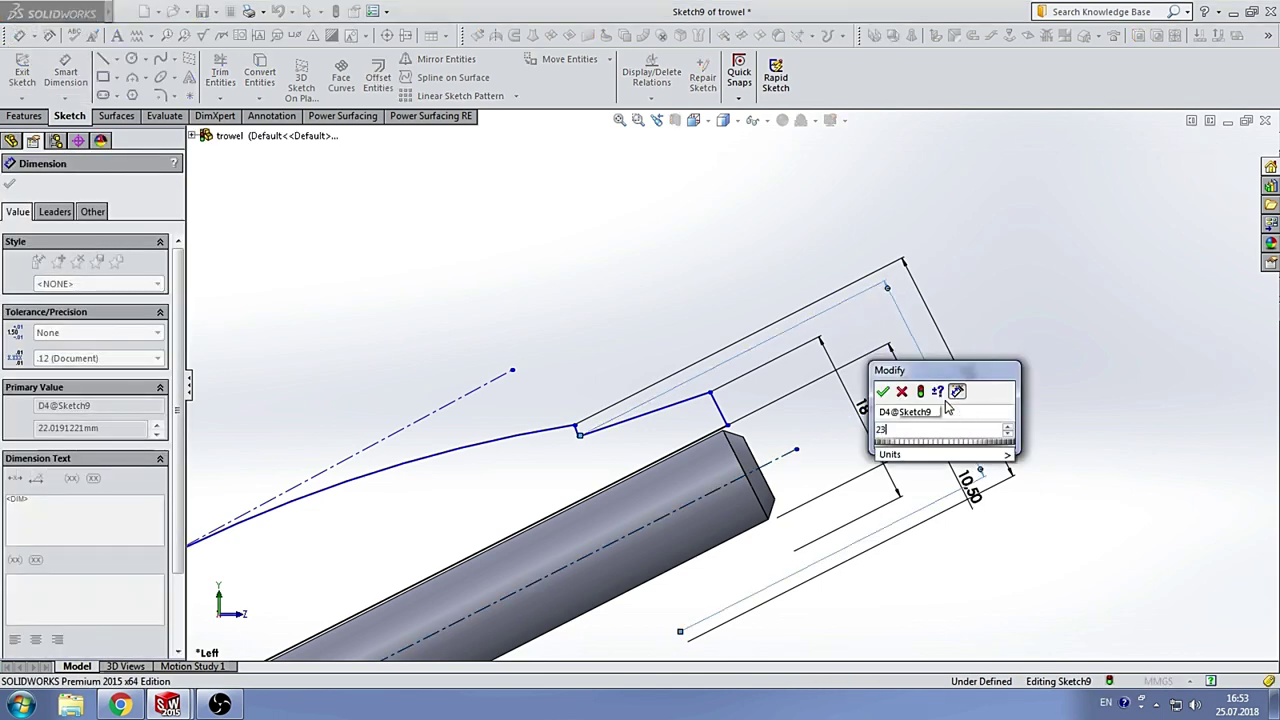
pyautogui.press('Return')
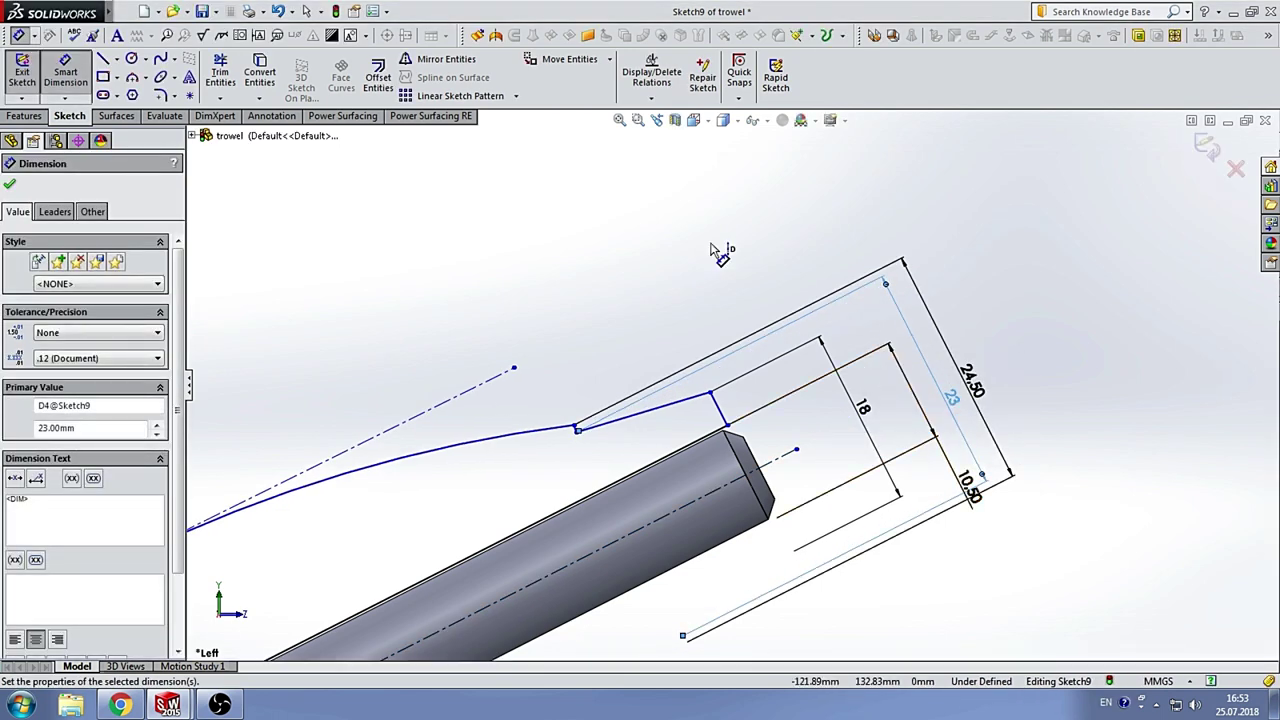
pyautogui.press('Escape')
pyautogui.scroll(-2, 765, 409)
pyautogui.scroll(-2, 585, 386)
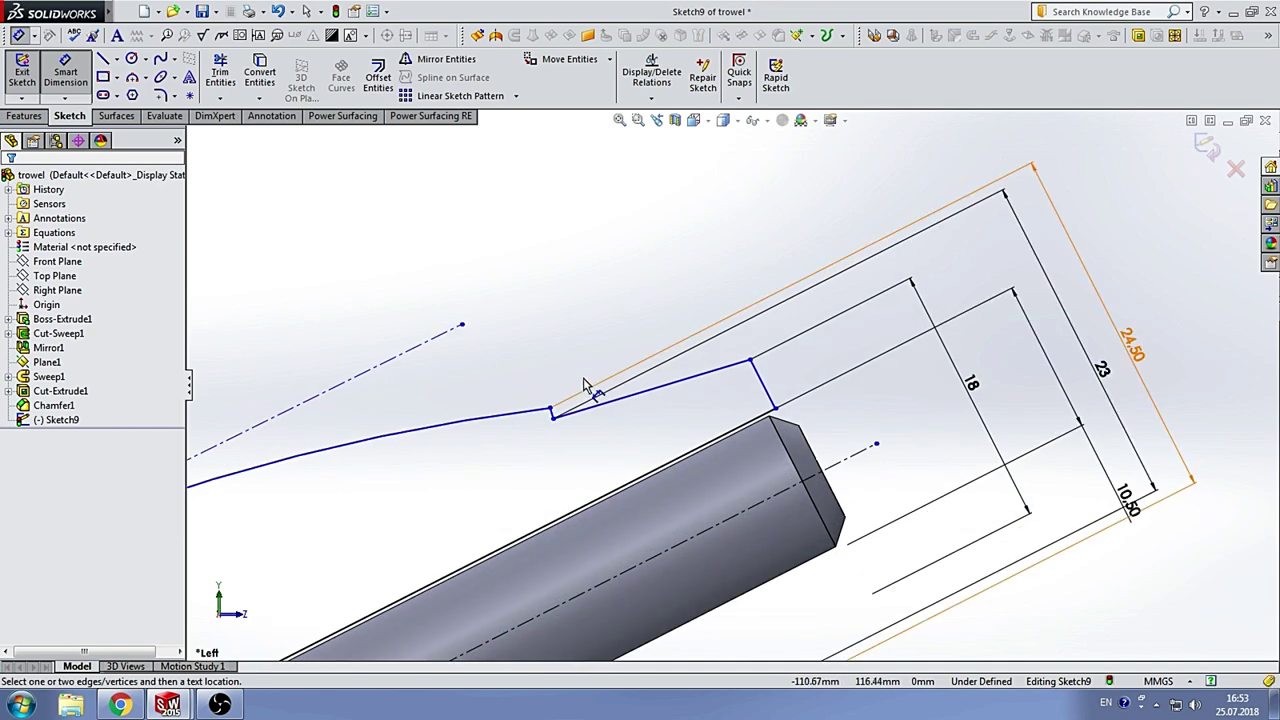
pyautogui.scroll(-2, 597, 370)
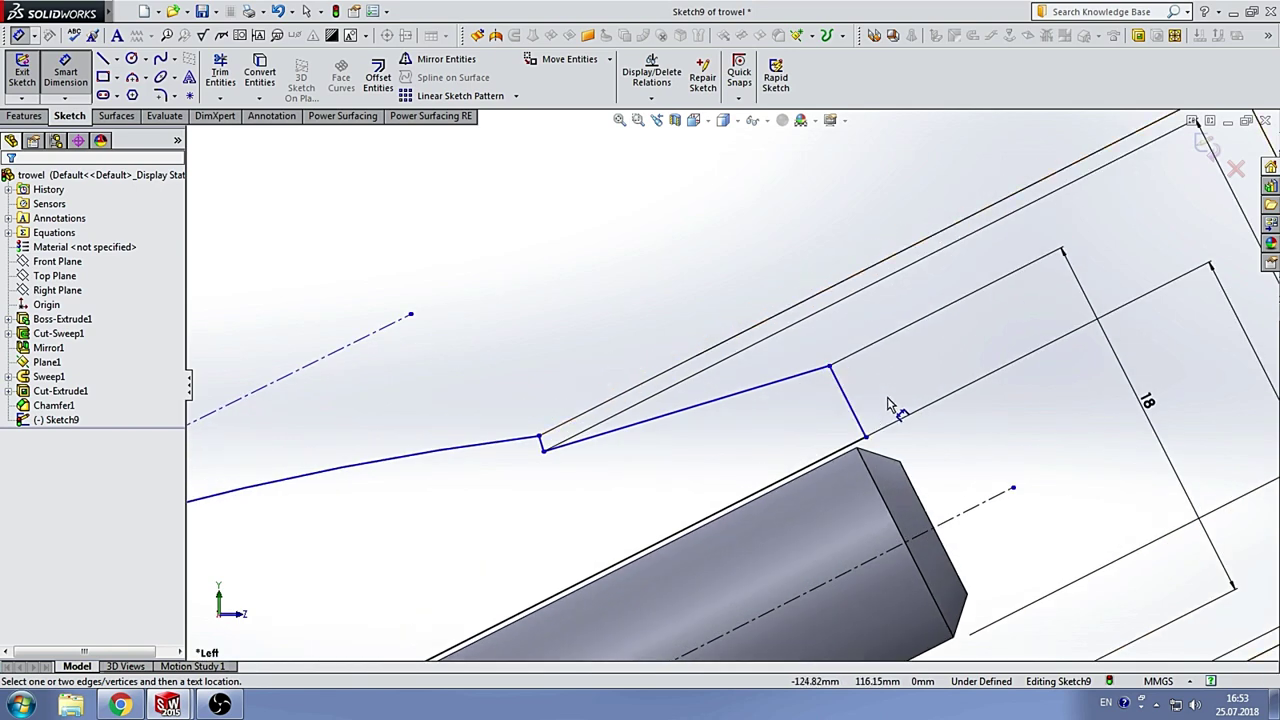
# Step: Place the short end line 3 mm from the rod's end edge
pyautogui.press('Escape')
pyautogui.click(862, 435)
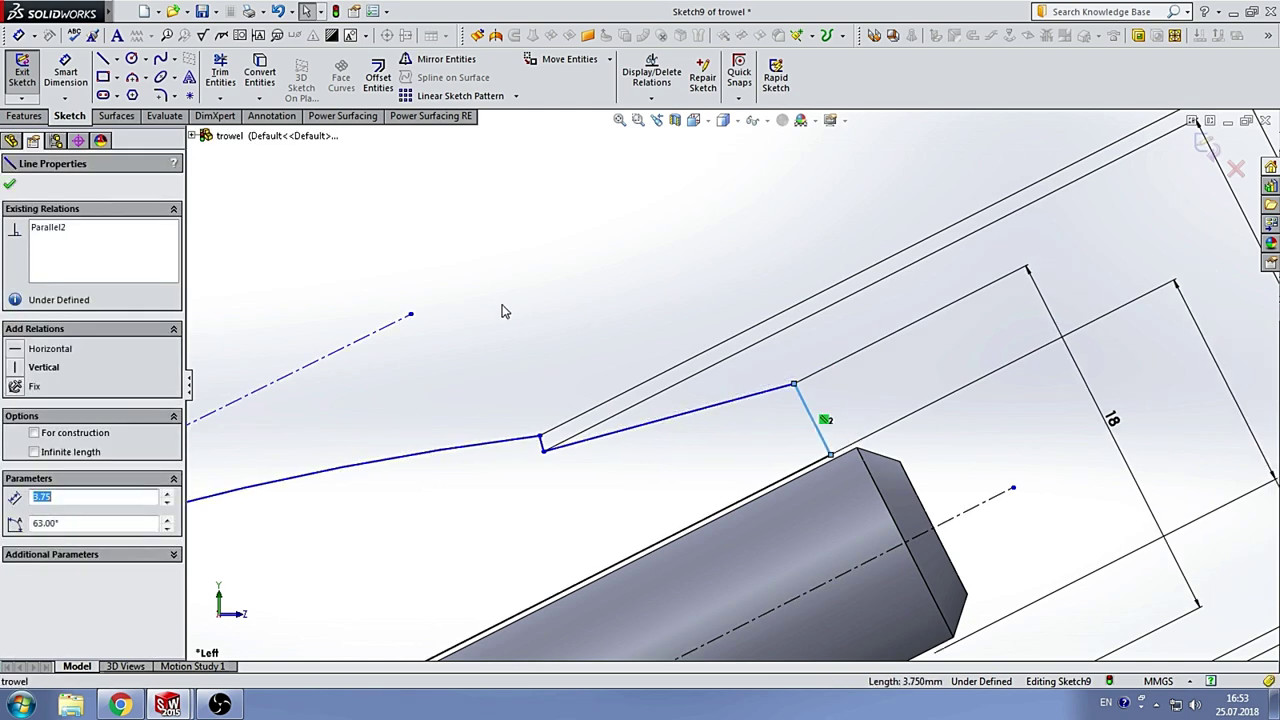
pyautogui.press('d')
pyautogui.click(820, 418)
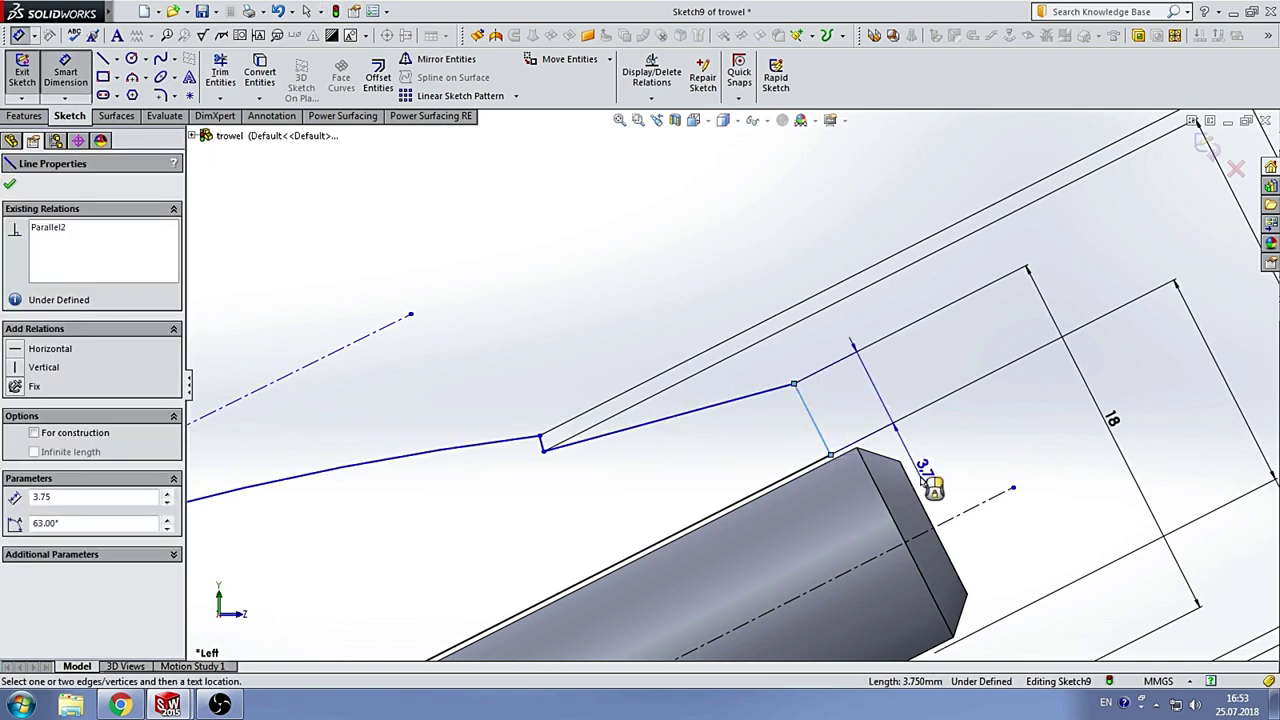
pyautogui.click(917, 486)
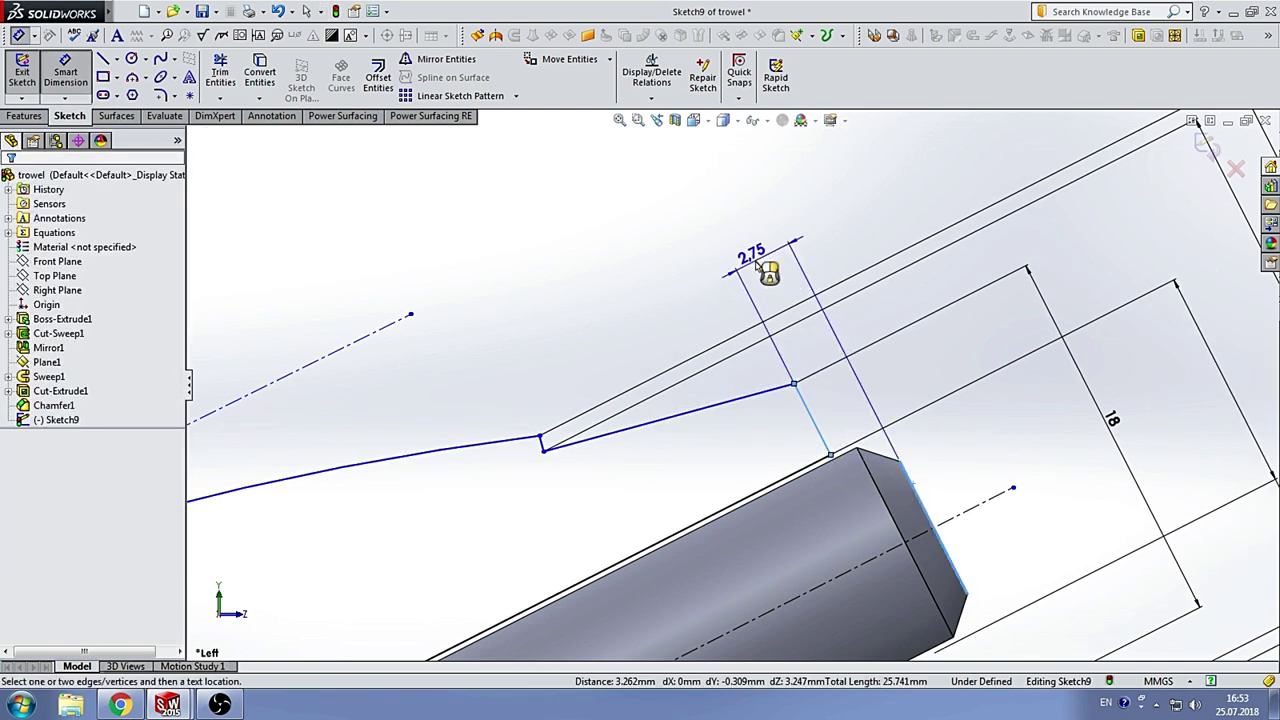
pyautogui.click(758, 266)
pyautogui.write('3')
pyautogui.press('Return')
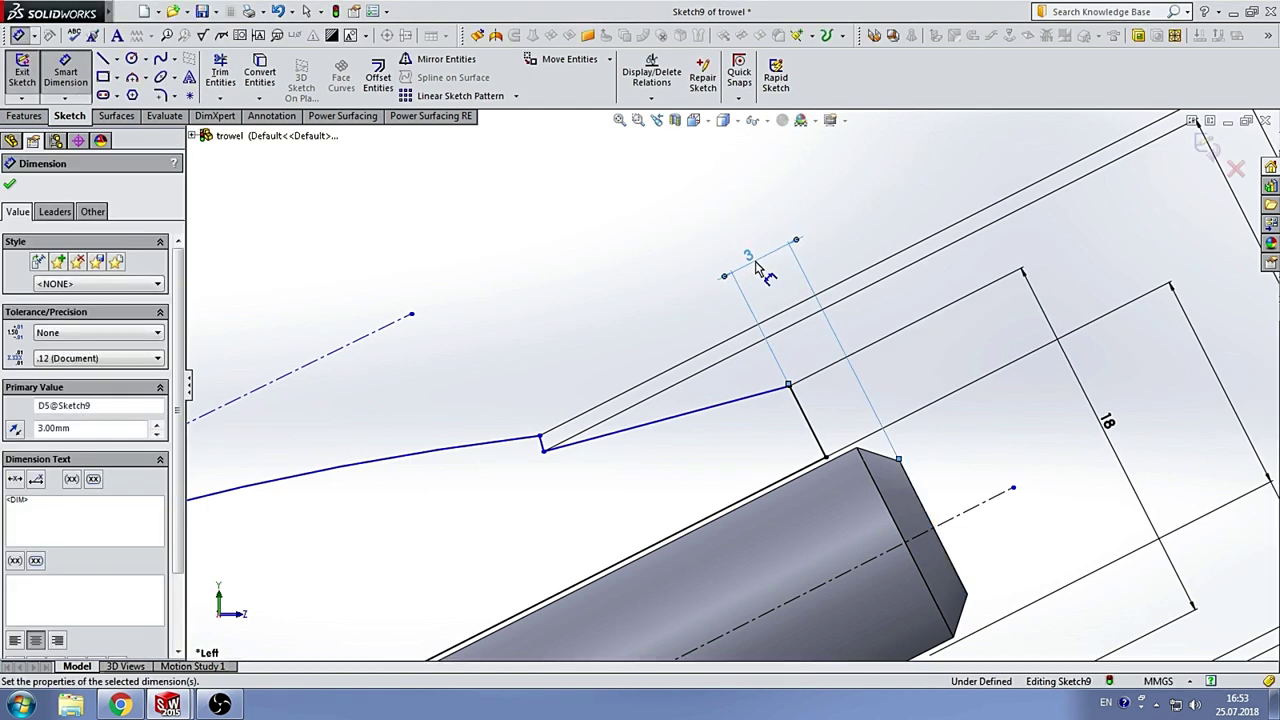
pyautogui.click(676, 233)
pyautogui.scroll(3, 808, 348)
pyautogui.scroll(-2, 702, 418)
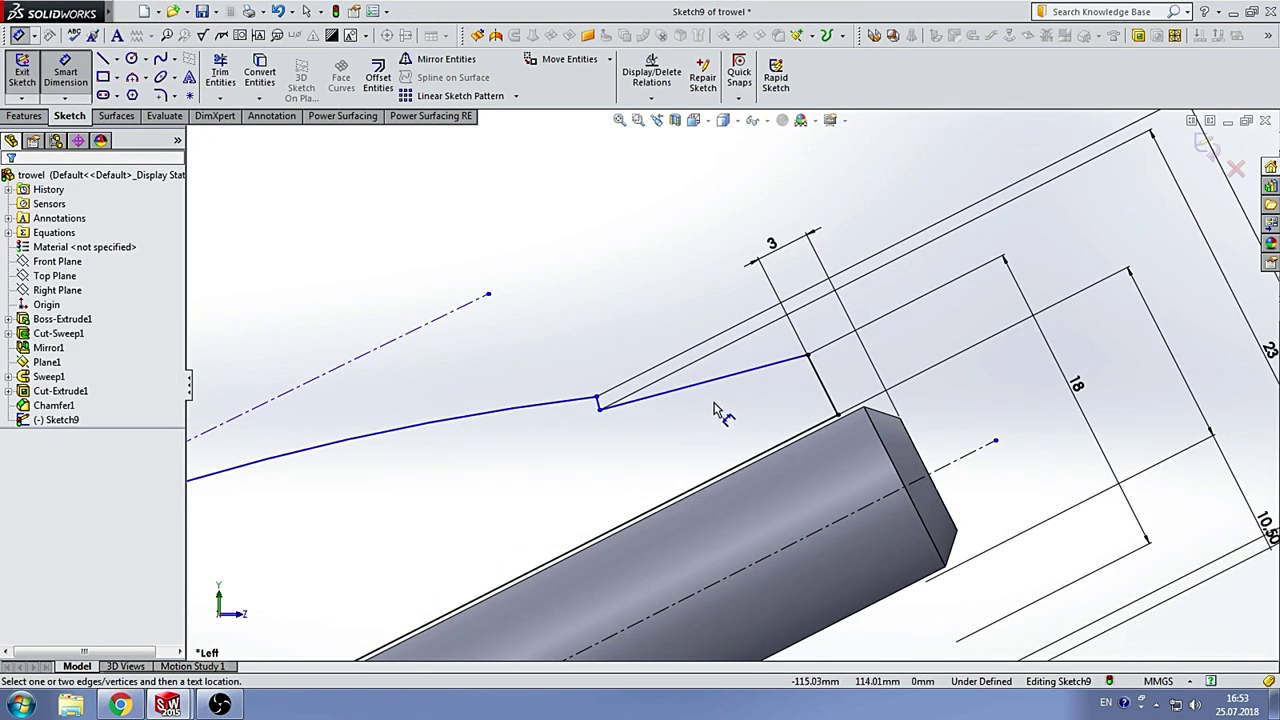
# Step: Add a Parallel relation between the sloped line and the short end line, over-defining the sketch
pyautogui.press('Escape')
pyautogui.click(620, 402)
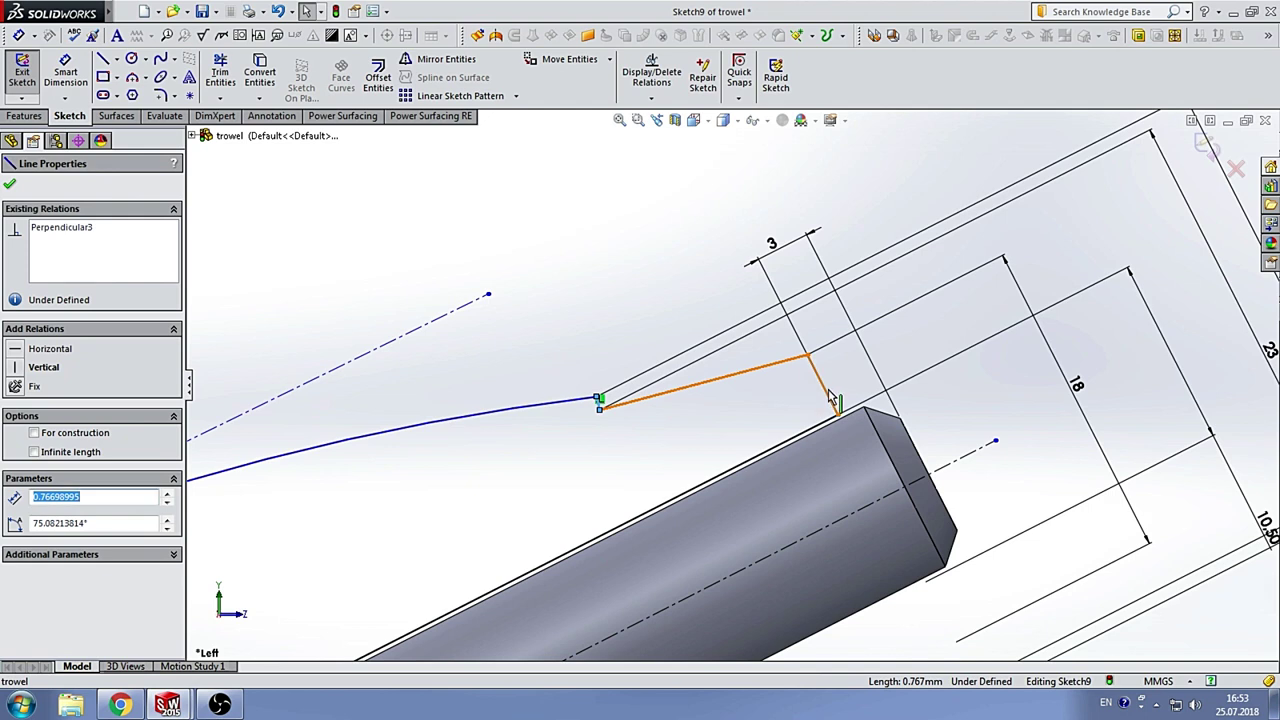
pyautogui.keyDown('ctrl'); pyautogui.click(829, 397); pyautogui.keyUp('ctrl')
pyautogui.click(44, 518)
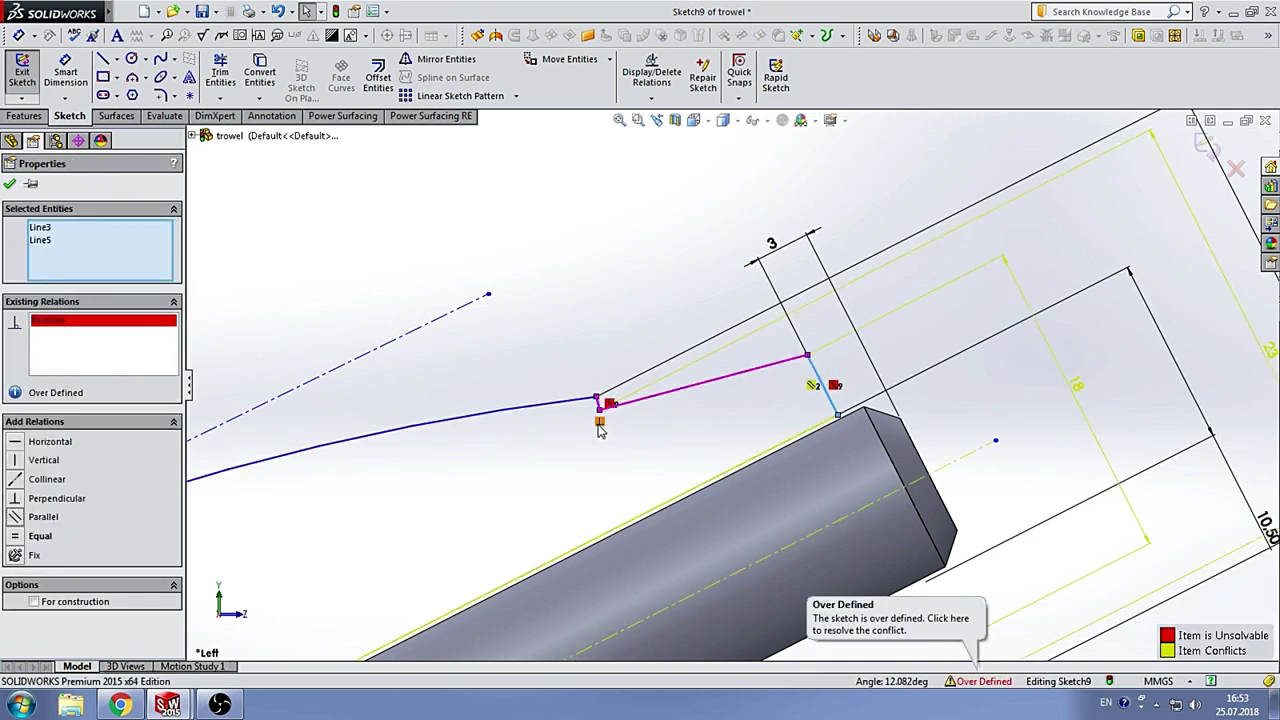
pyautogui.click(613, 309)
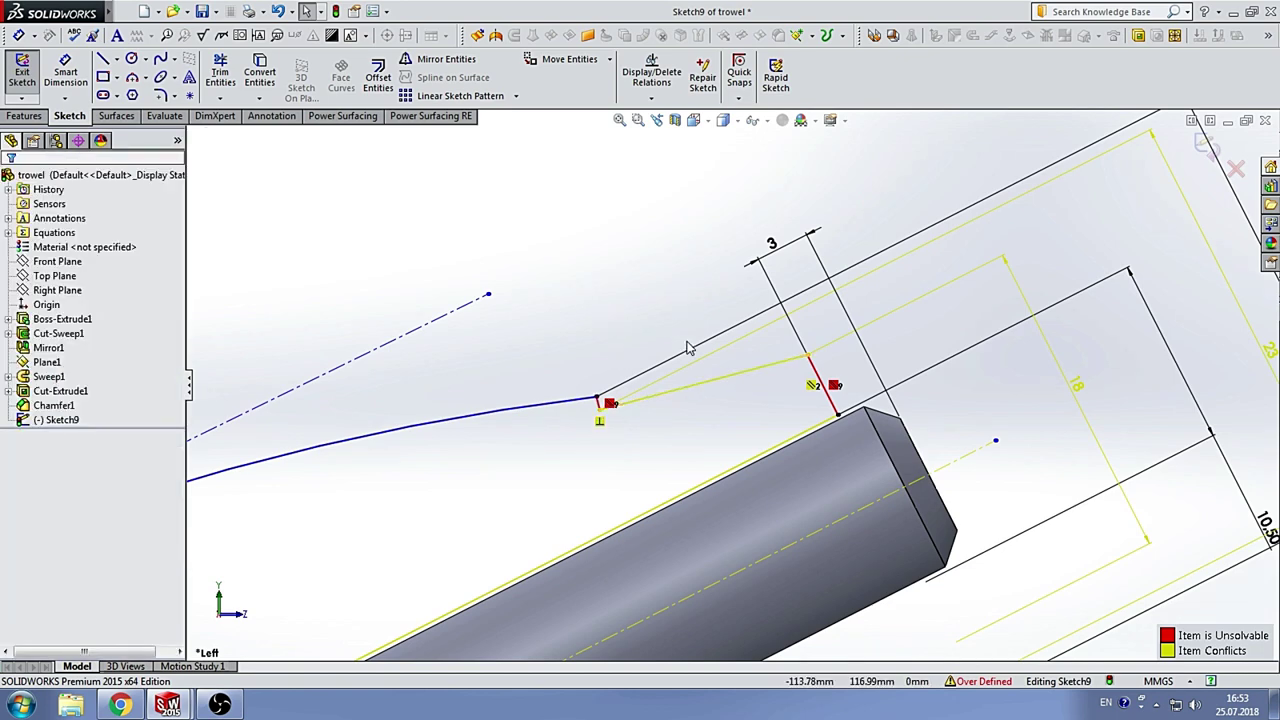
pyautogui.scroll(-1, 690, 345)
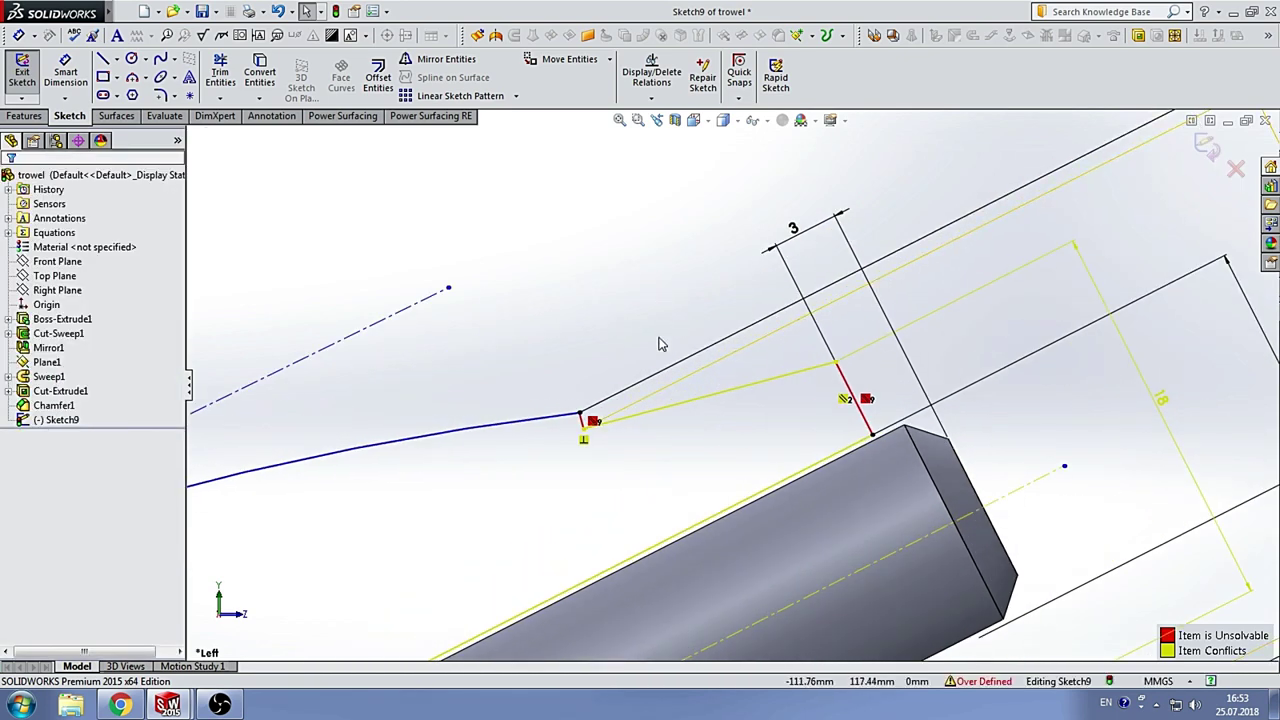
# Step: Delete the conflicting perpendicular relation and check the short line's length and angle
pyautogui.click(584, 441)
pyautogui.press('Delete')
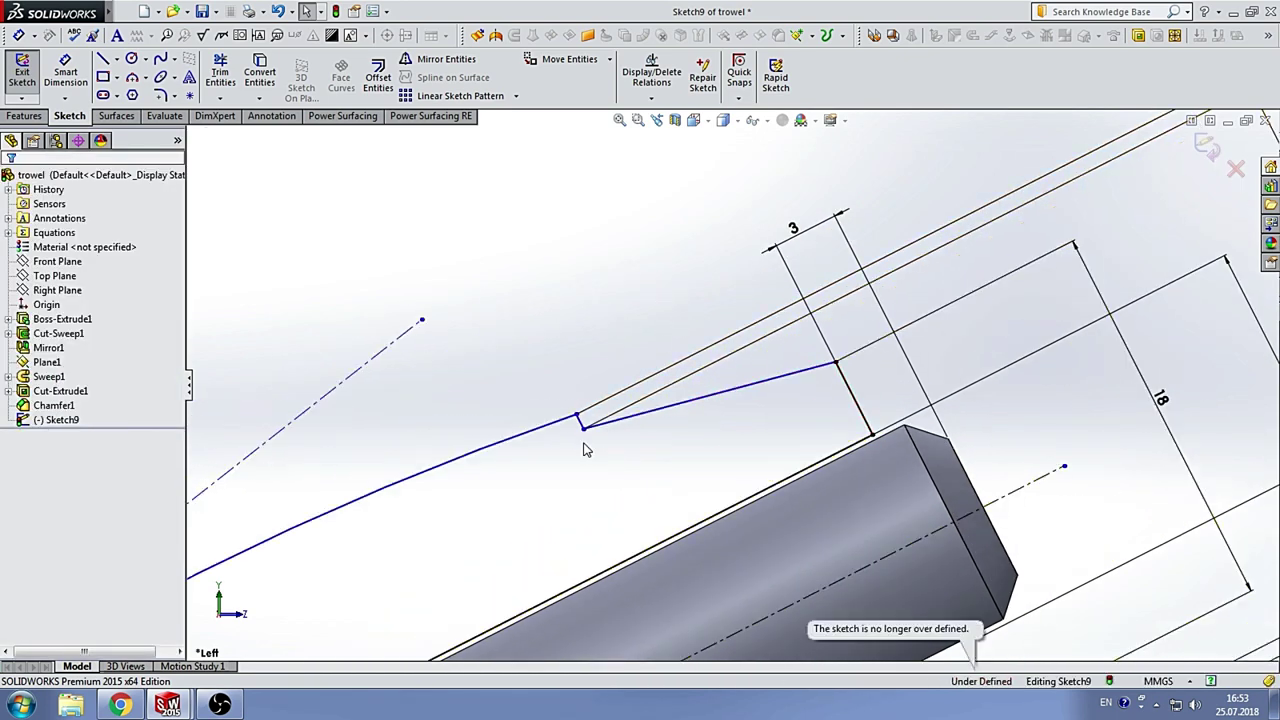
pyautogui.scroll(-2, 737, 420)
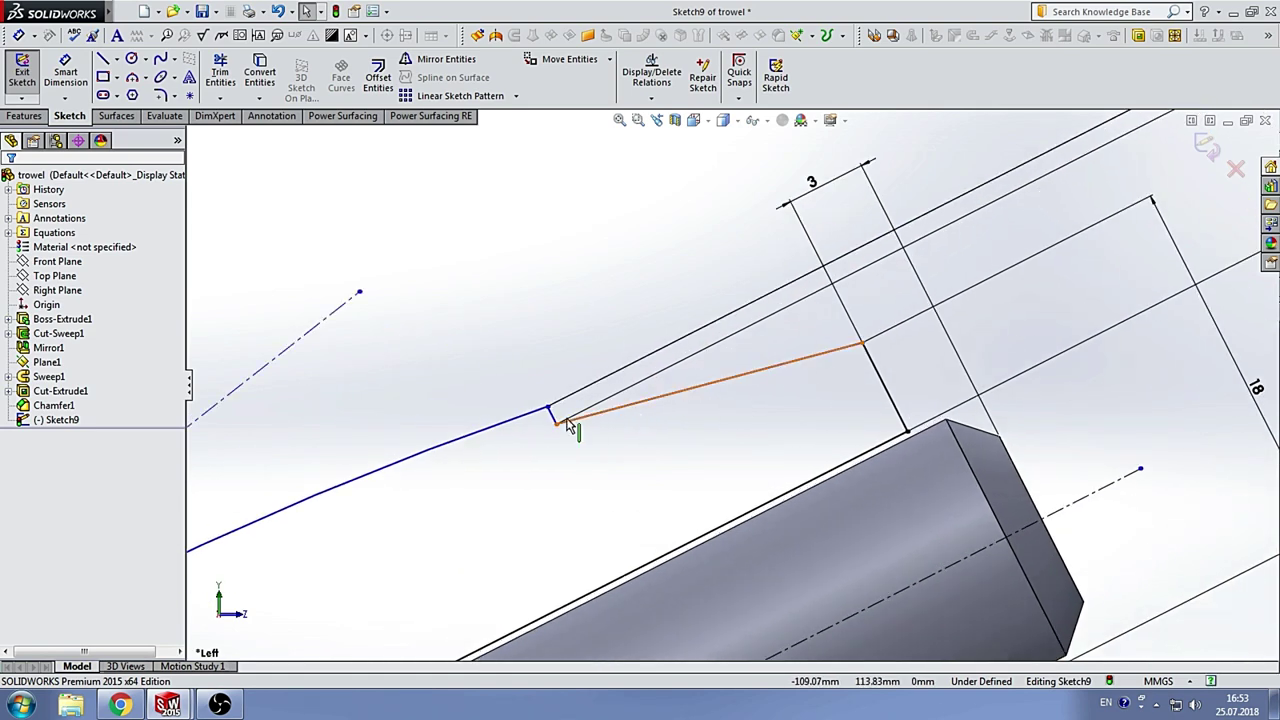
pyautogui.click(557, 421)
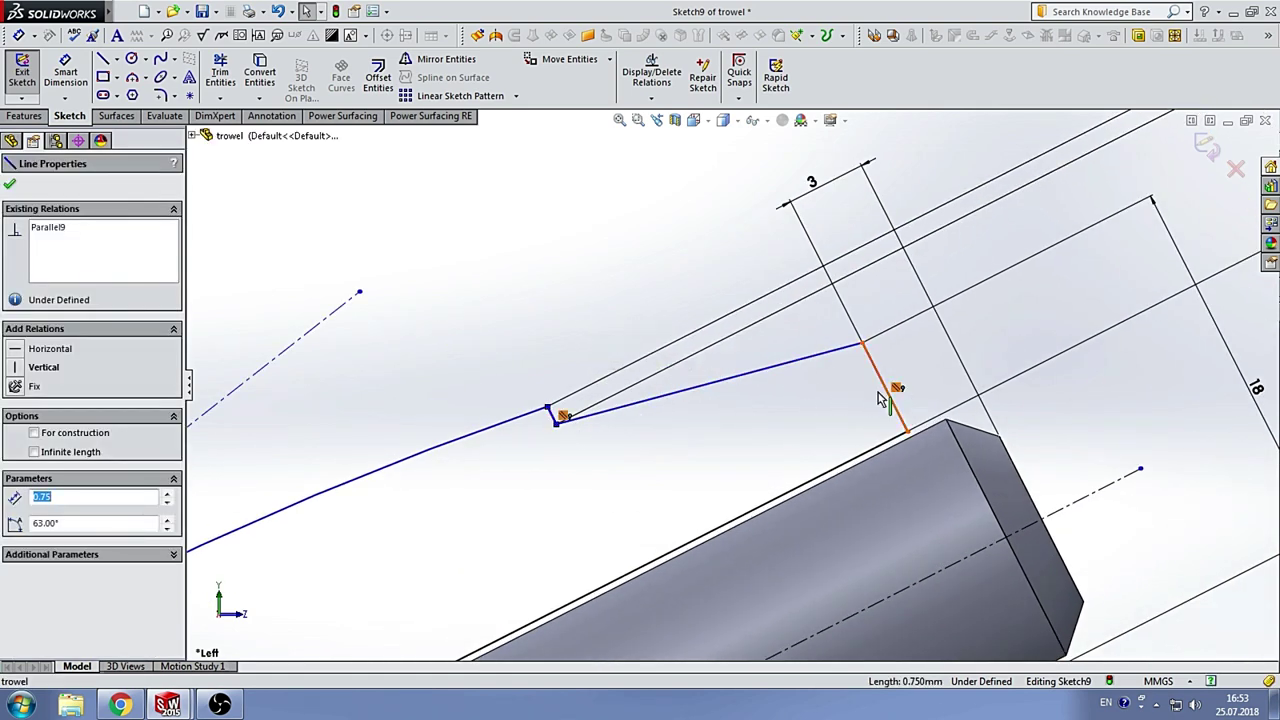
pyautogui.click(651, 447)
pyautogui.scroll(2, 653, 440)
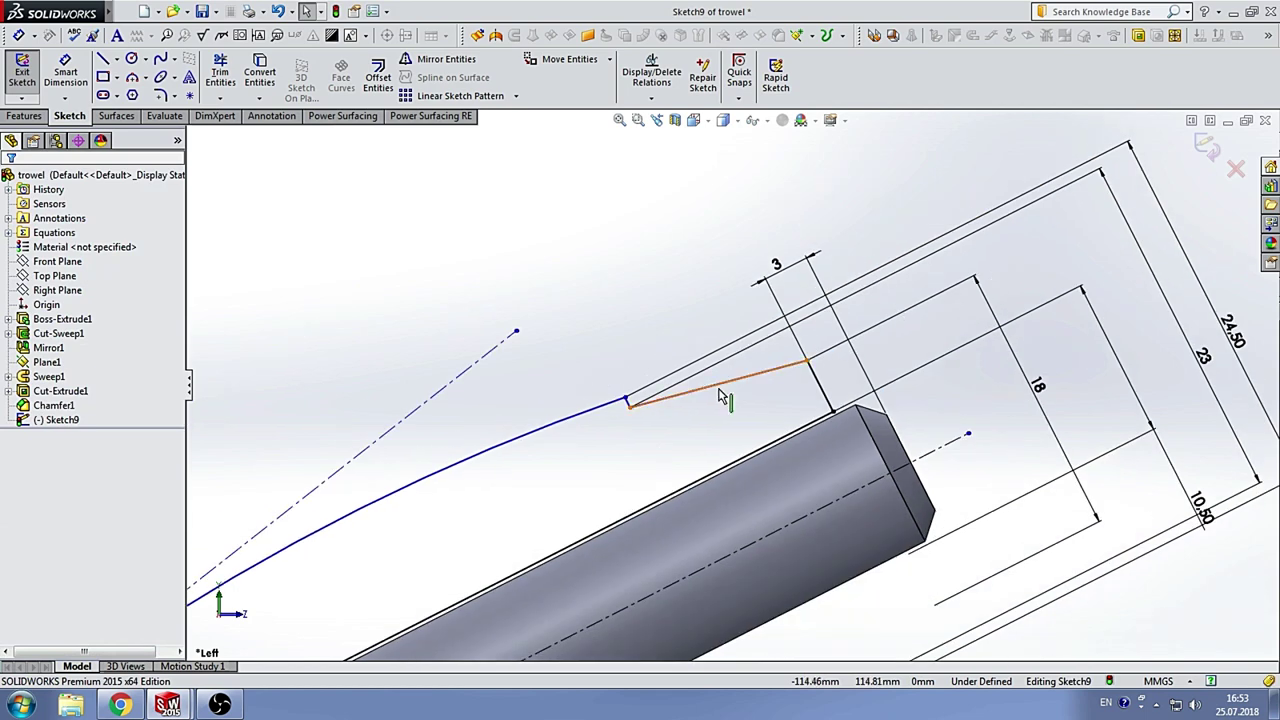
pyautogui.scroll(1, 655, 420)
pyautogui.scroll(2, 655, 418)
pyautogui.scroll(1, 605, 425)
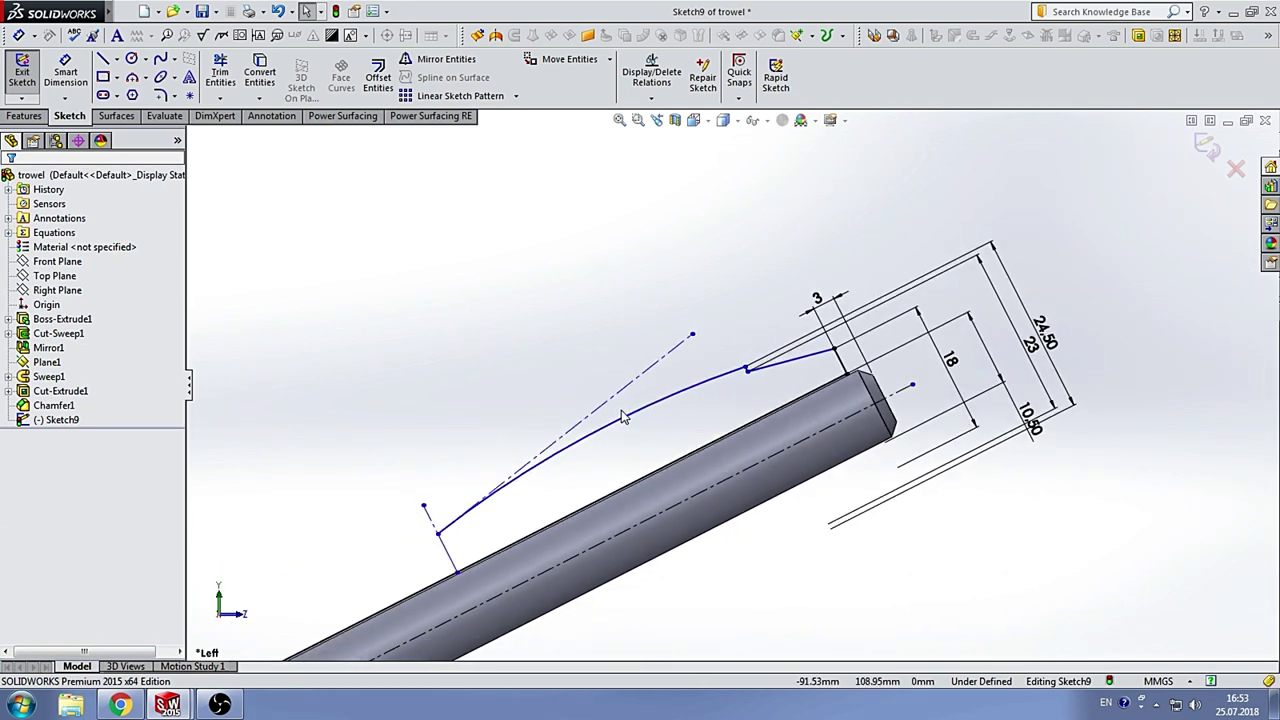
# Step: Make the short line at the curve's start perpendicular to the dashed construction line
pyautogui.click(617, 405)
pyautogui.keyDown('ctrl'); pyautogui.click(446, 548); pyautogui.keyUp('ctrl')
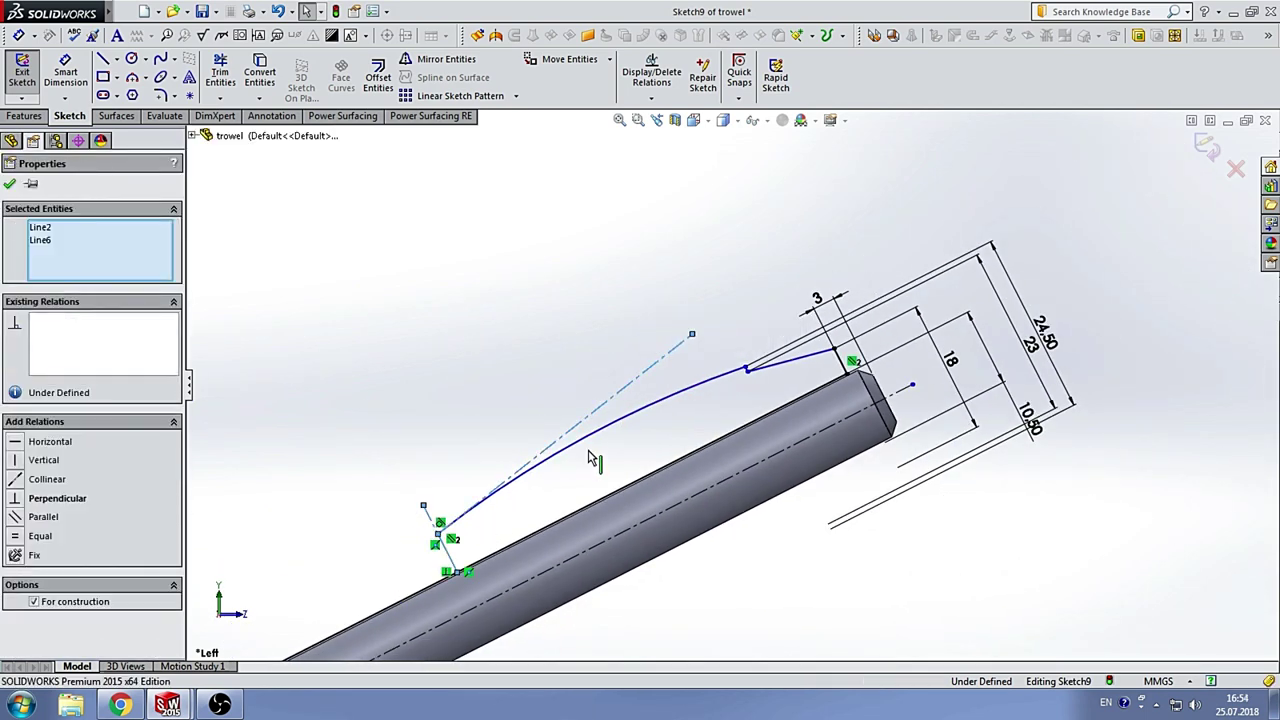
pyautogui.click(58, 498)
pyautogui.click(551, 357)
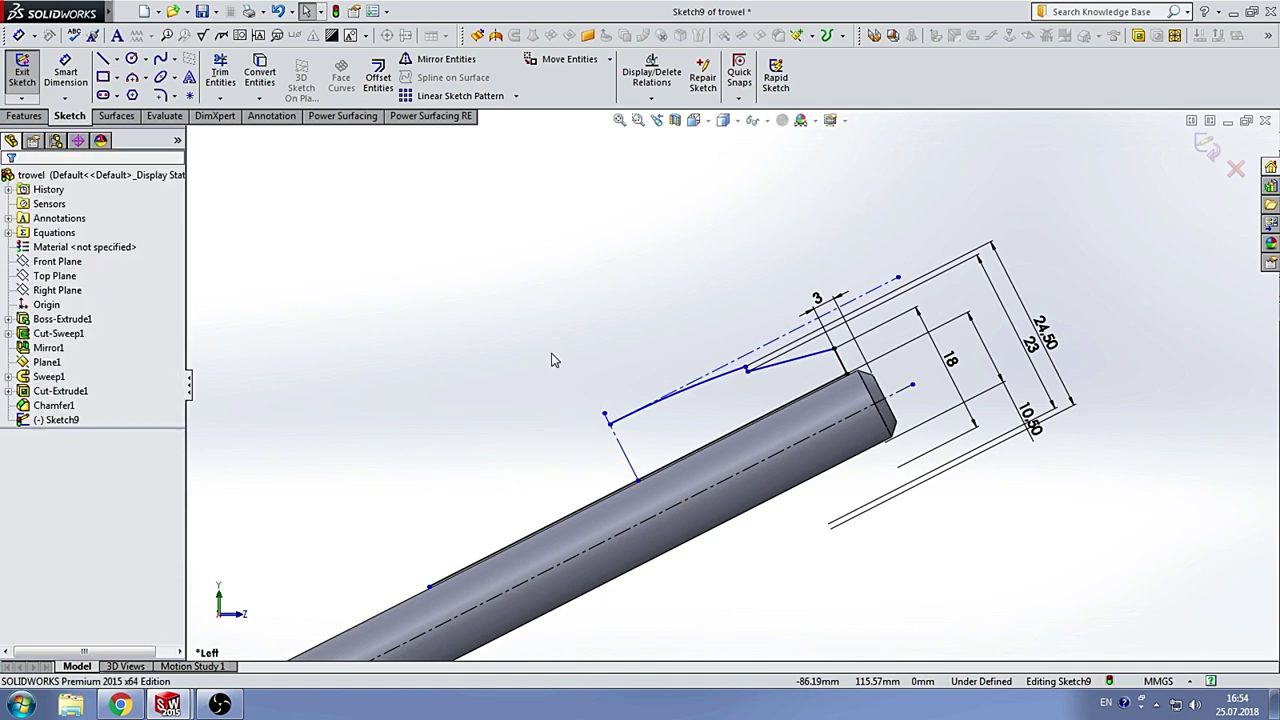
pyautogui.scroll(-2, 757, 380)
pyautogui.scroll(-1, 750, 365)
pyautogui.scroll(-3, 613, 472)
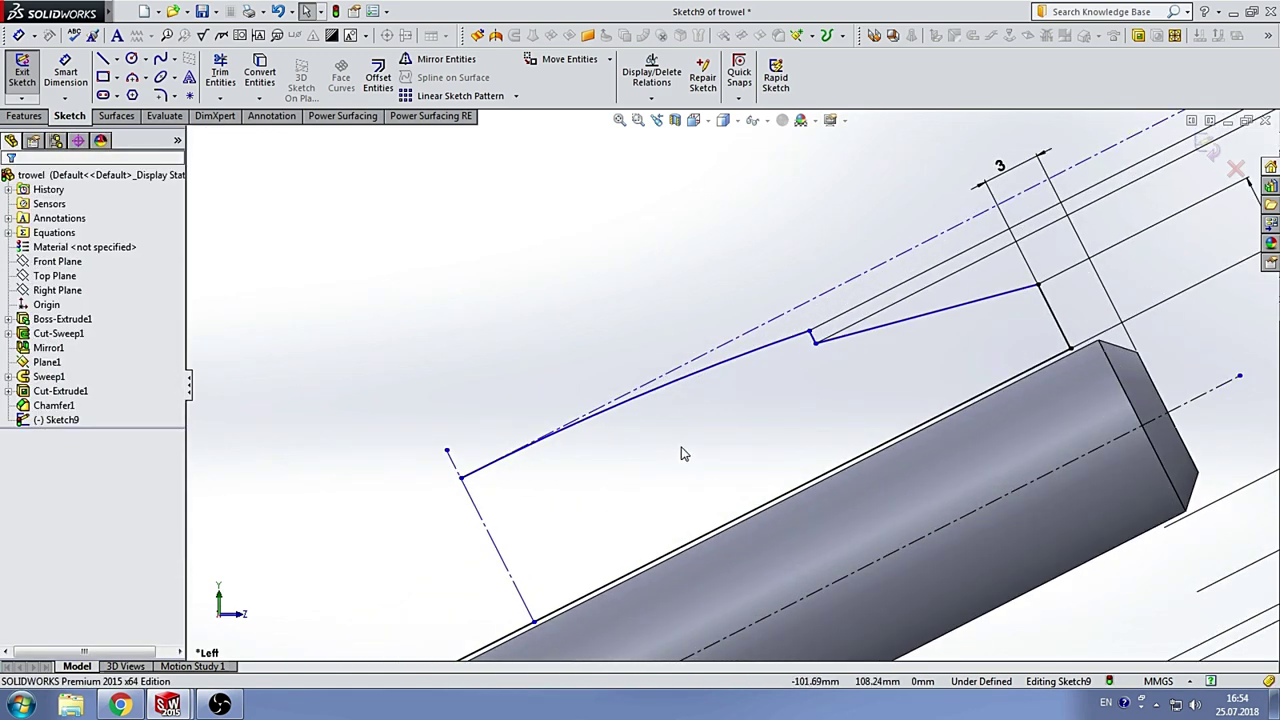
pyautogui.scroll(3, 777, 423)
pyautogui.scroll(-2, 776, 421)
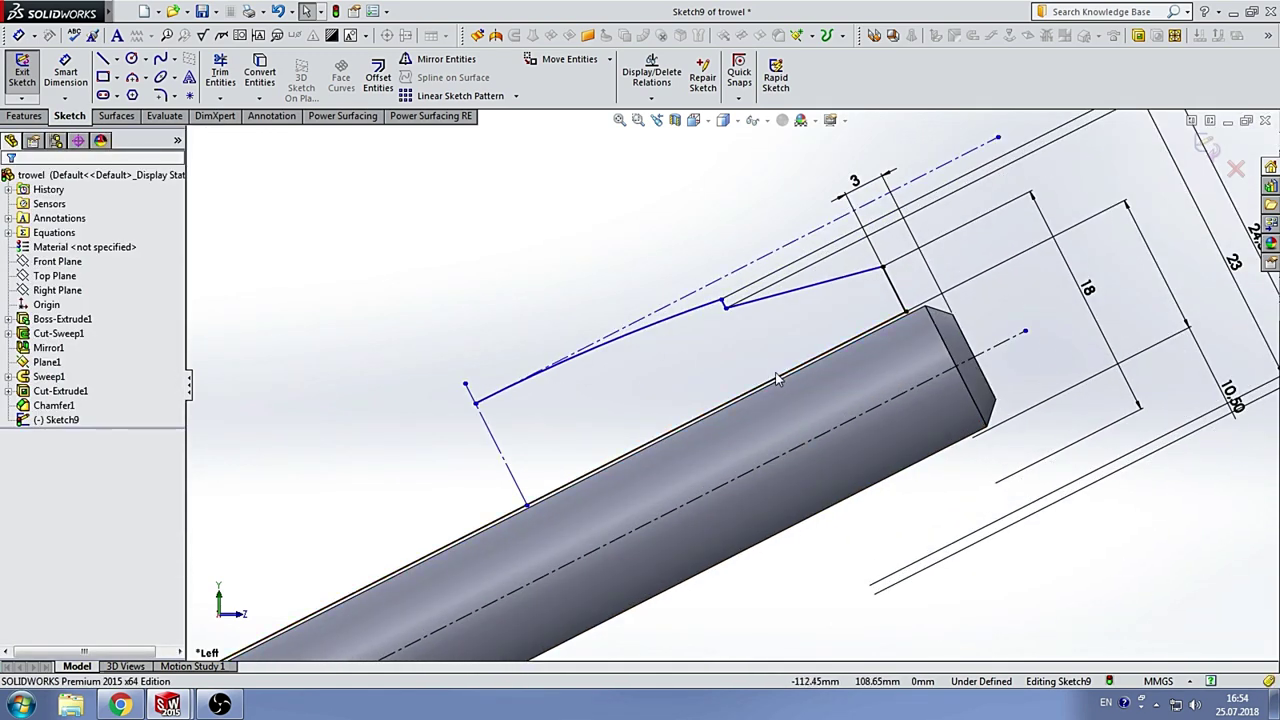
# Step: Add a radius dimension to the blade profile's curve
pyautogui.click(66, 74)
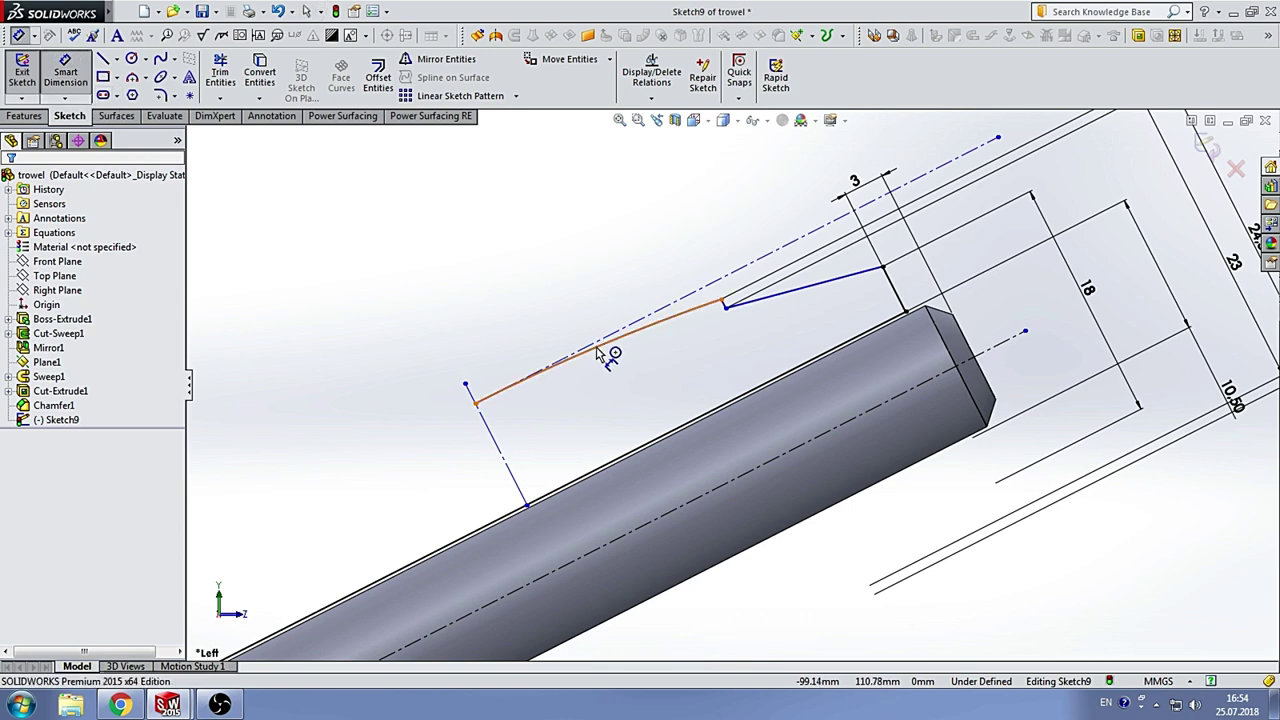
pyautogui.click(600, 352)
pyautogui.click(594, 256)
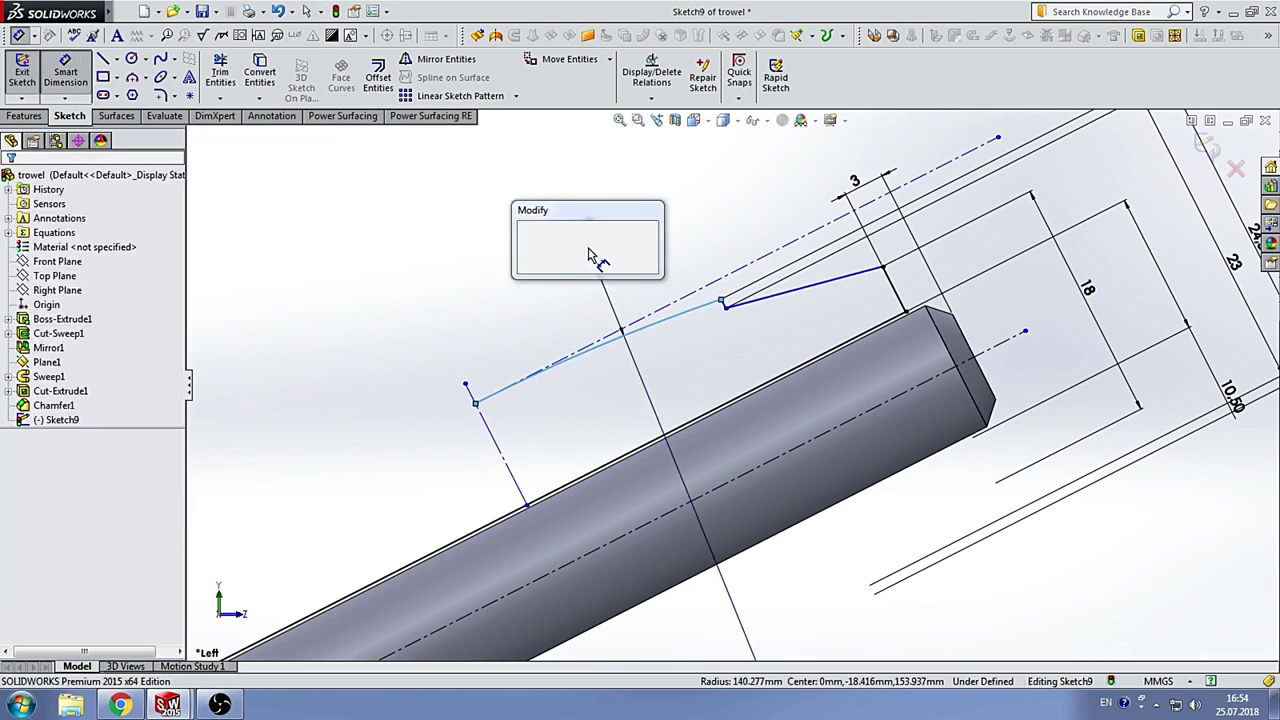
pyautogui.write('245')
pyautogui.press('Return')
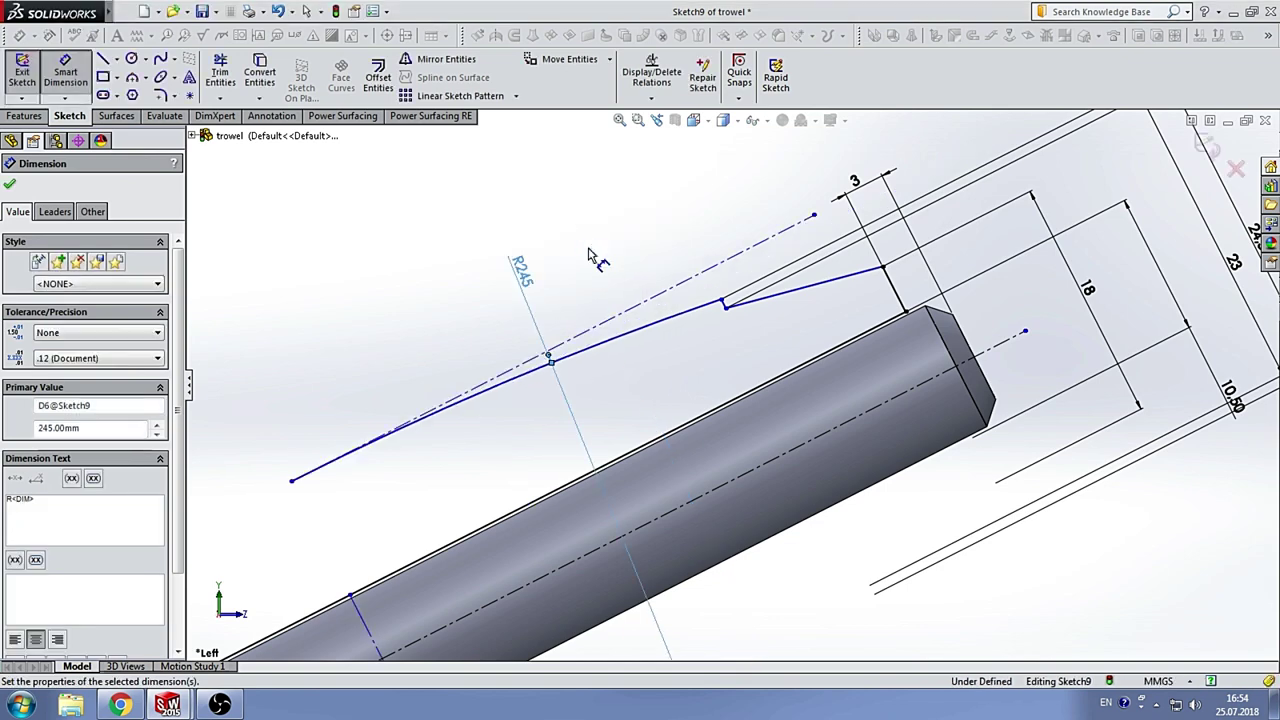
pyautogui.press('Escape')
pyautogui.scroll(2, 588, 450)
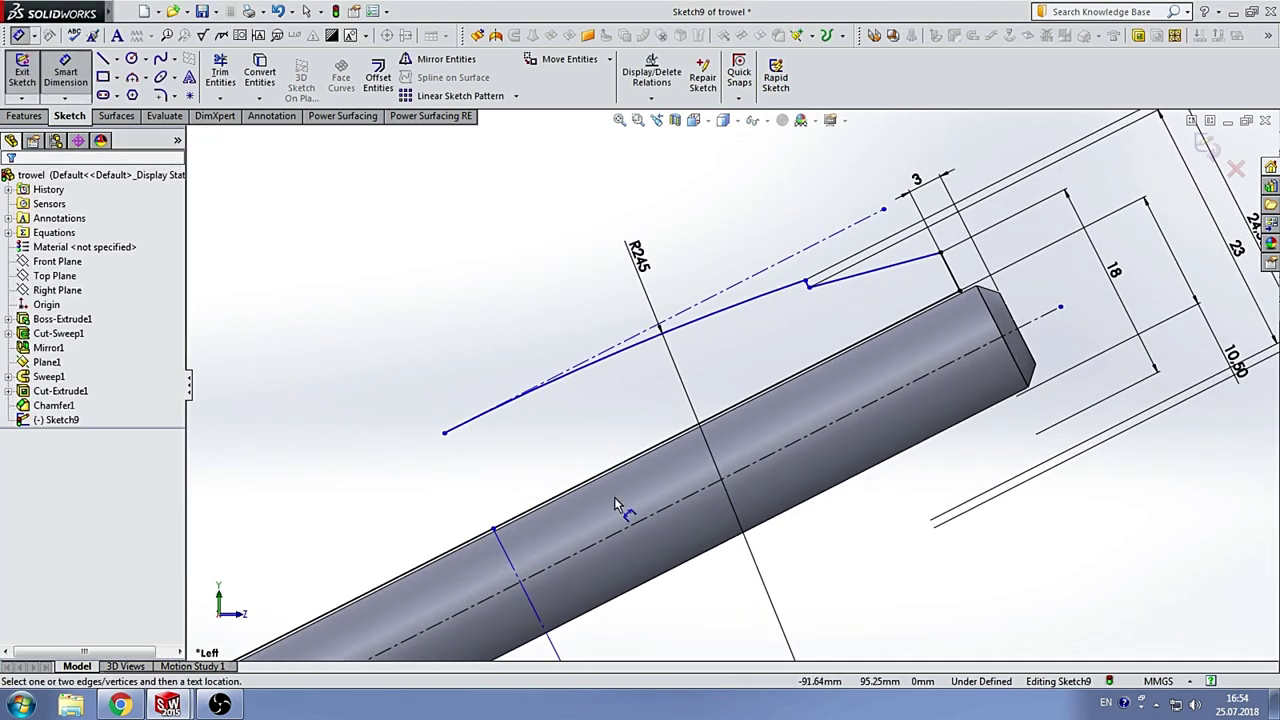
pyautogui.scroll(3, 700, 514)
pyautogui.scroll(3, 712, 550)
pyautogui.scroll(2, 760, 552)
pyautogui.press('Escape')
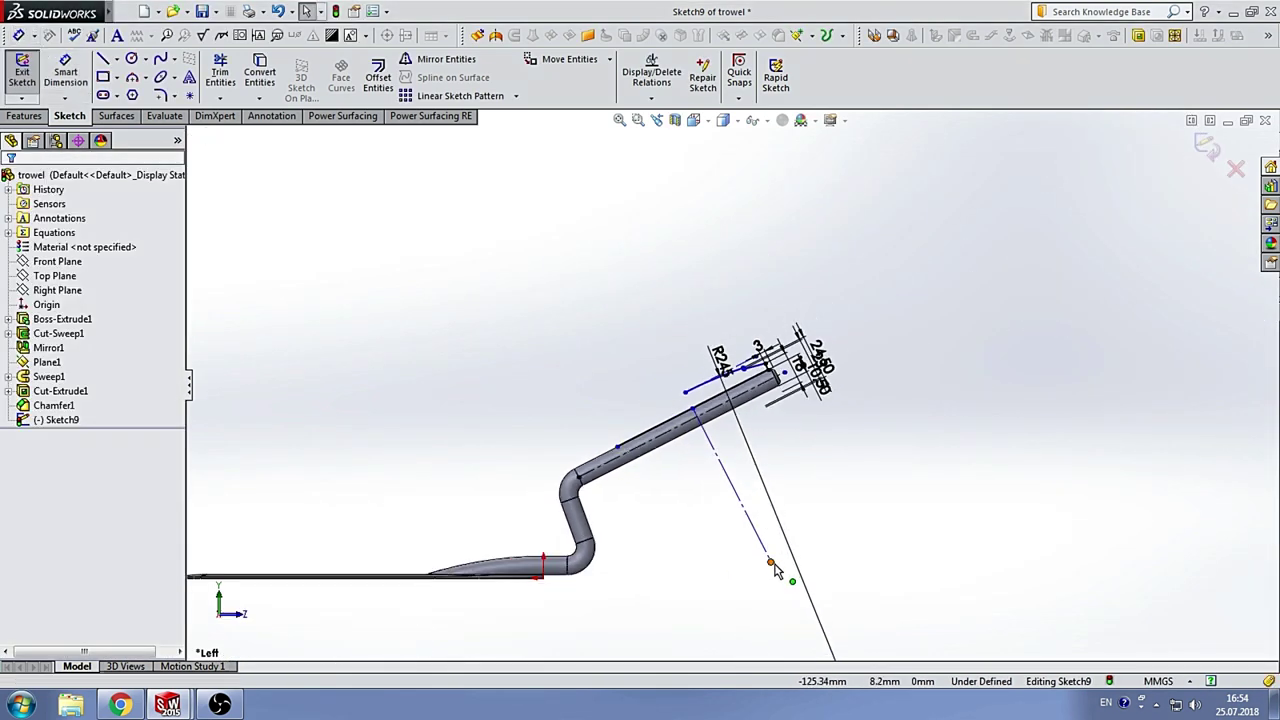
# Step: Shorten the construction line and trim away the sketch line running along the rod edge
pyautogui.moveTo(772, 564); pyautogui.dragTo(695, 407)
pyautogui.scroll(-3, 735, 398)
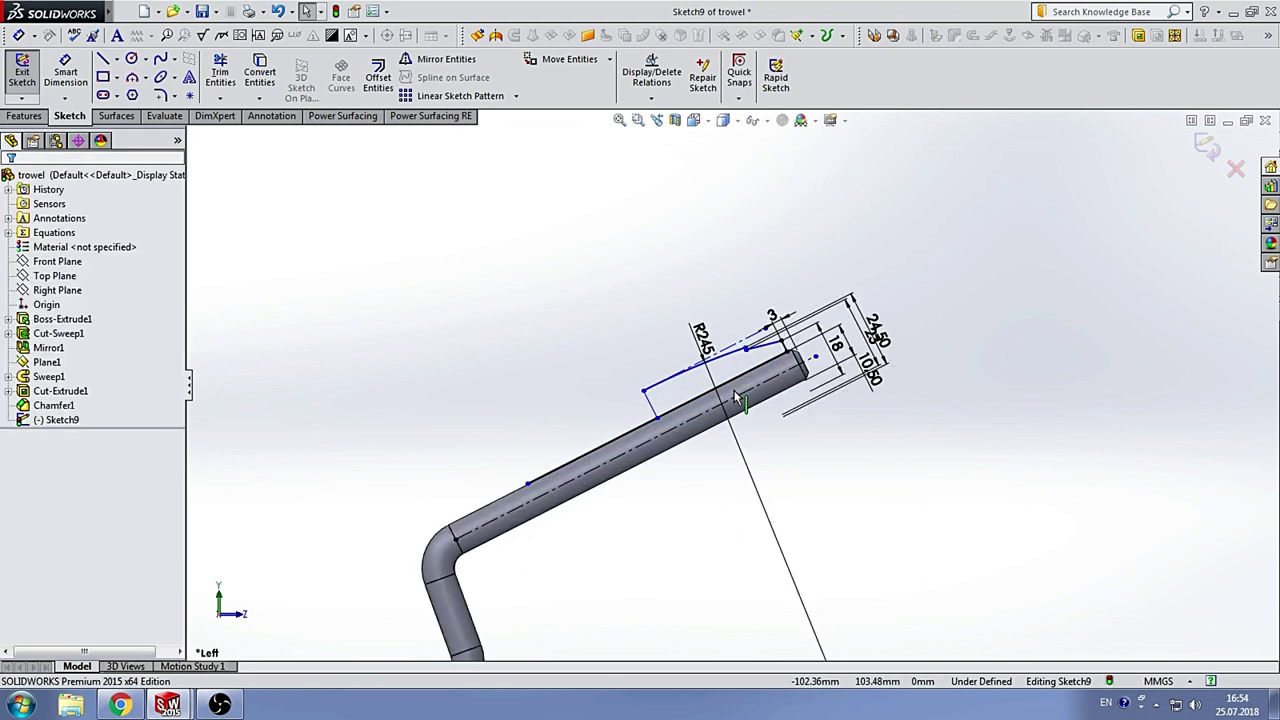
pyautogui.scroll(-2, 673, 390)
pyautogui.click(234, 80)
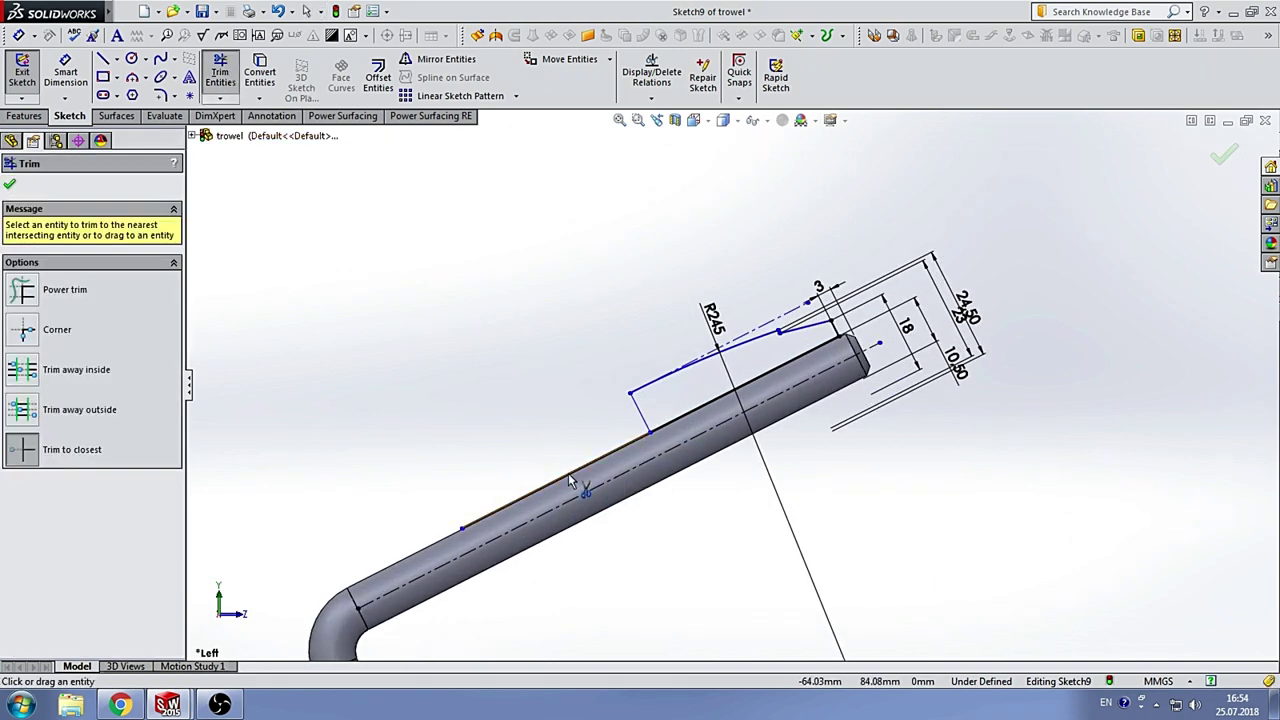
pyautogui.click(569, 476)
pyautogui.click(683, 358)
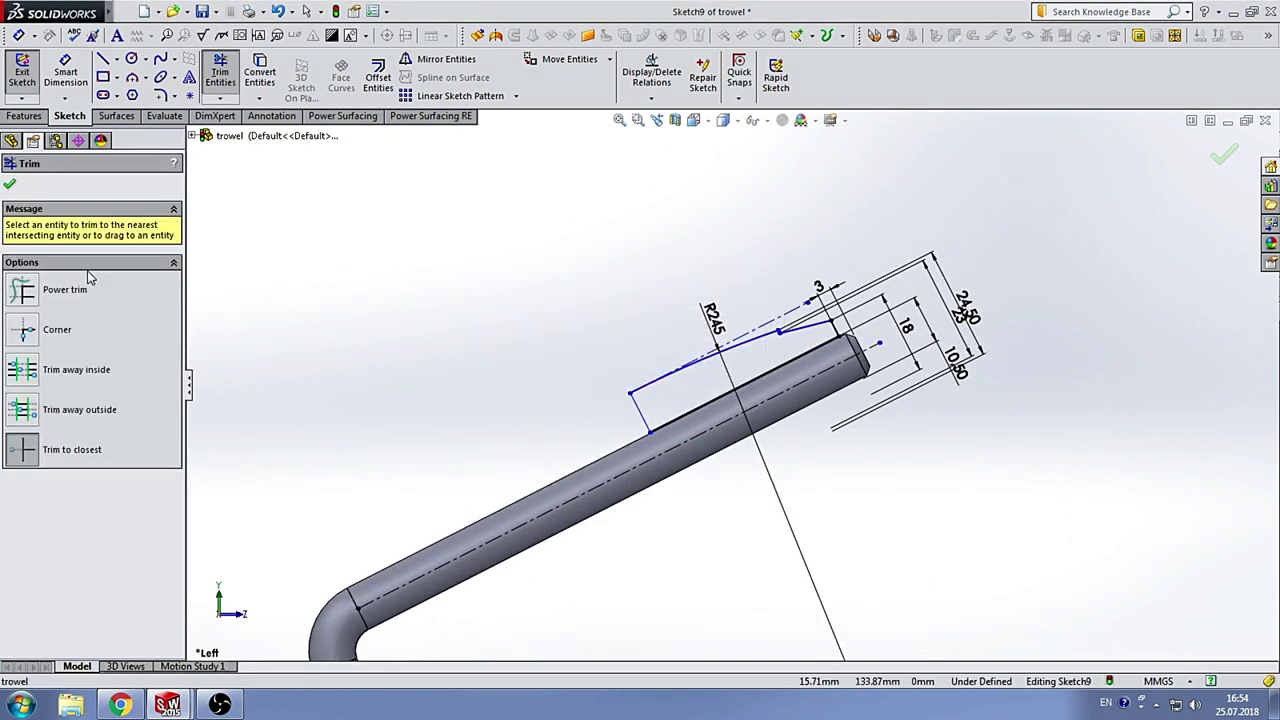
pyautogui.click(9, 187)
pyautogui.scroll(-2, 723, 377)
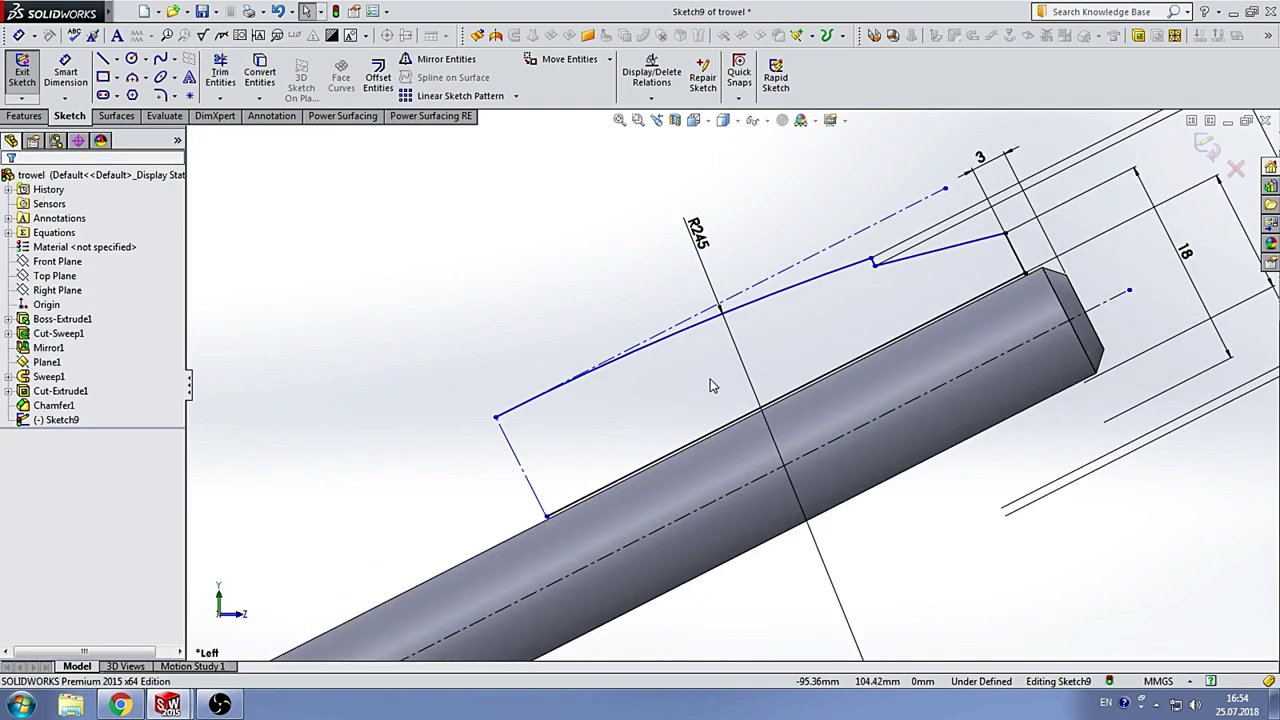
pyautogui.scroll(1, 711, 380)
pyautogui.scroll(-1, 733, 393)
pyautogui.click(65, 75)
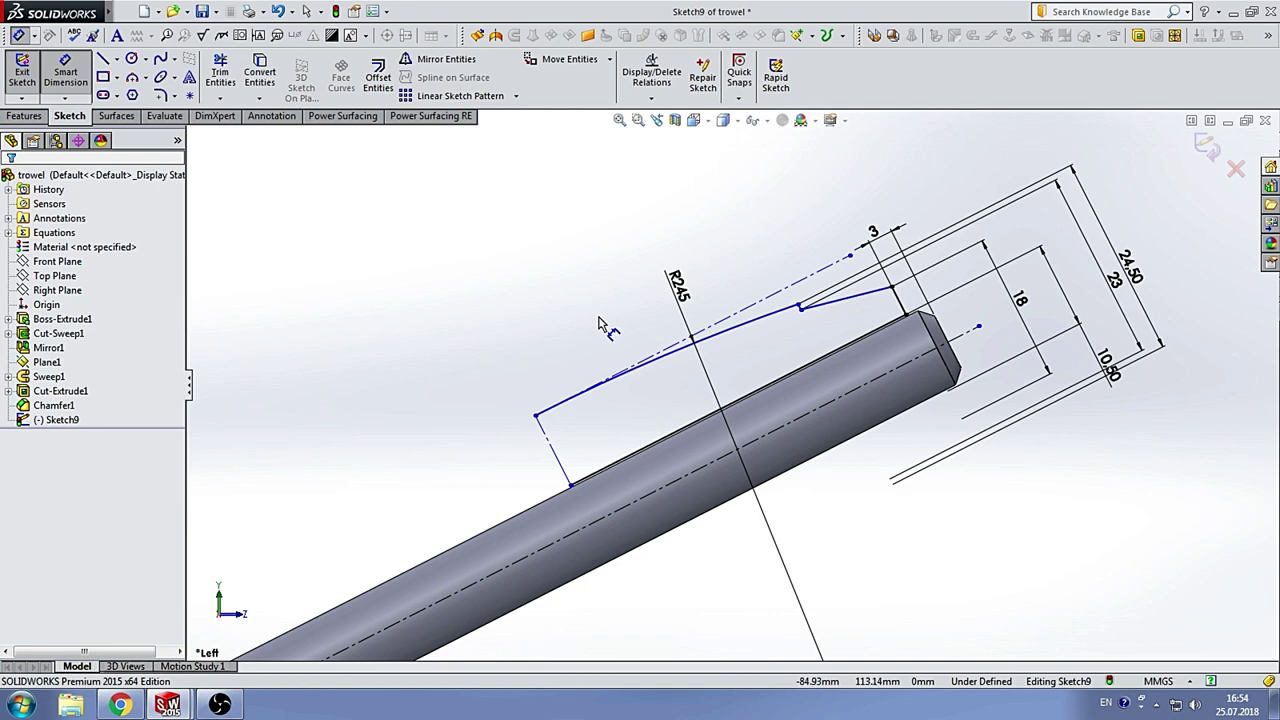
# Step: Dimension the distance between the two short notch lines to 23 mm
pyautogui.scroll(-1, 873, 318)
pyautogui.scroll(-1, 873, 318)
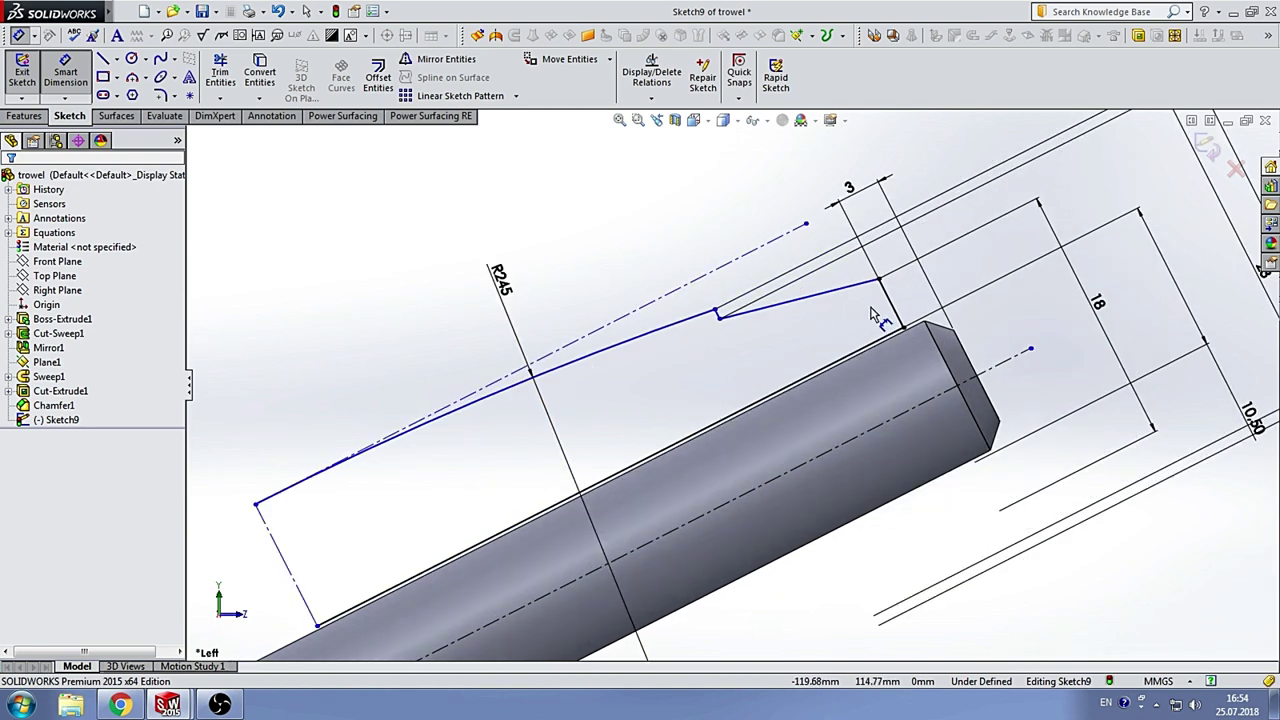
pyautogui.scroll(-2, 786, 298)
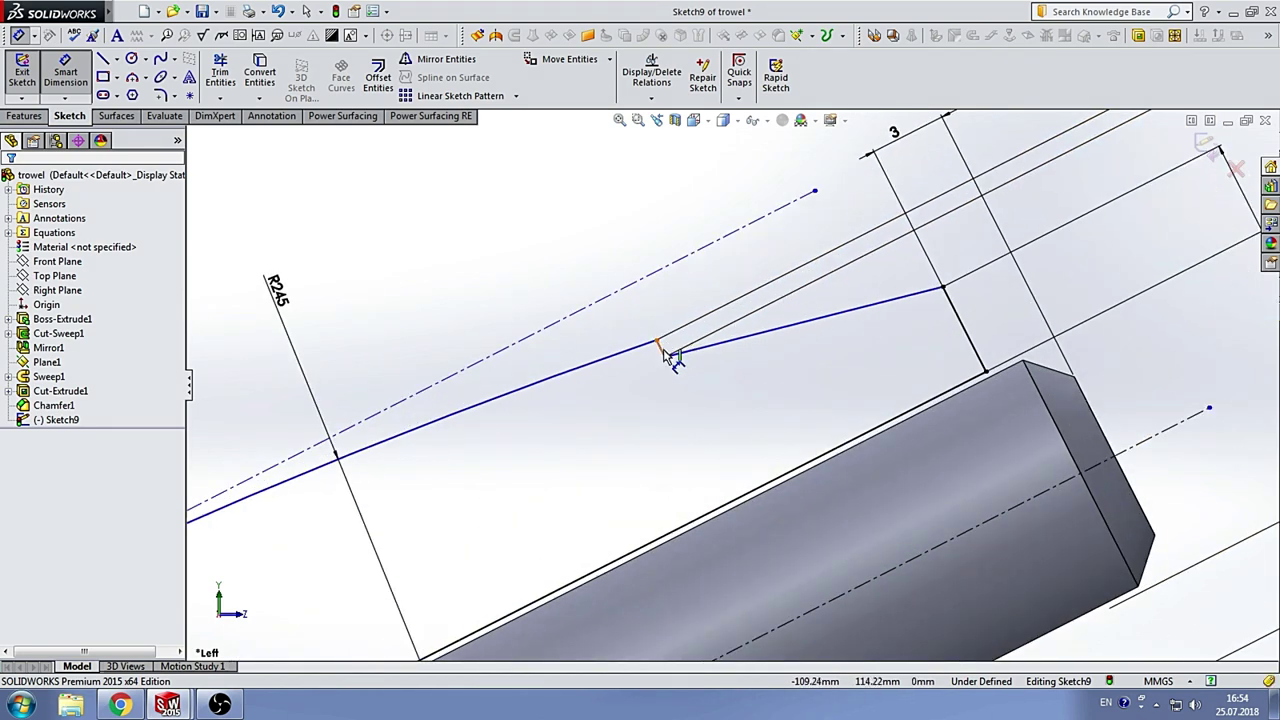
pyautogui.click(668, 348)
pyautogui.click(963, 330)
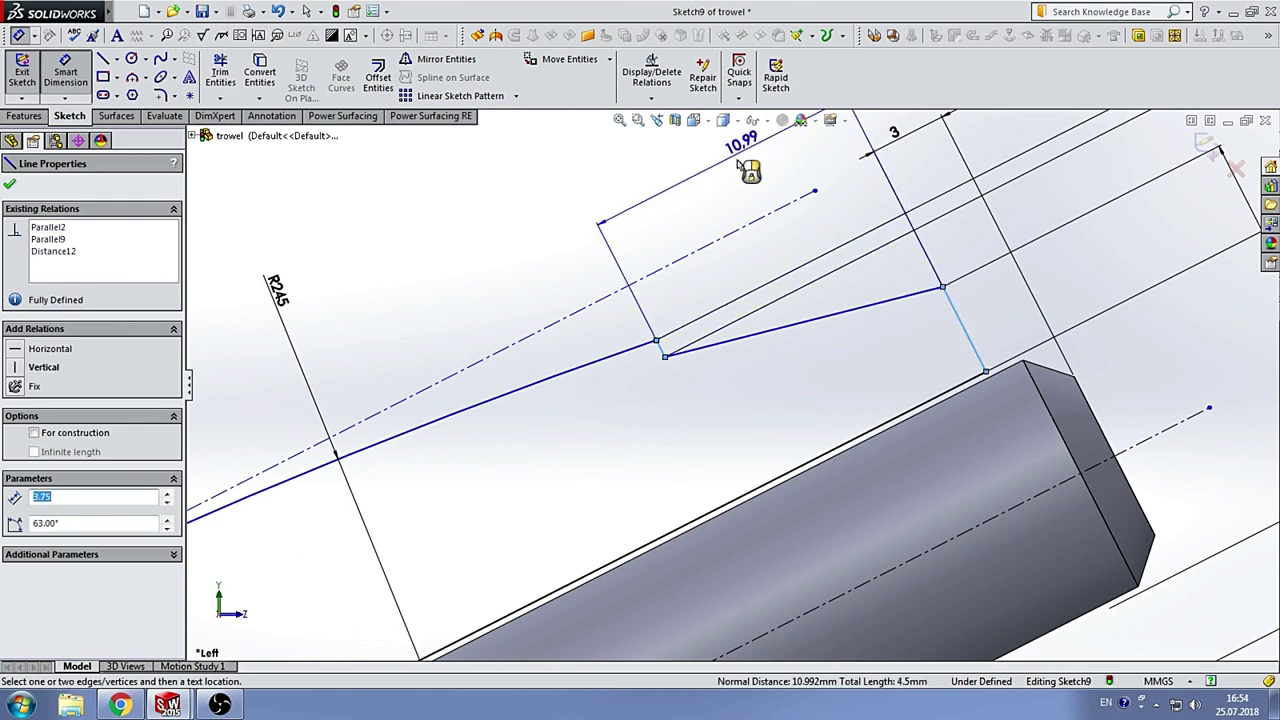
pyautogui.click(745, 172)
pyautogui.write('23')
pyautogui.press('Return')
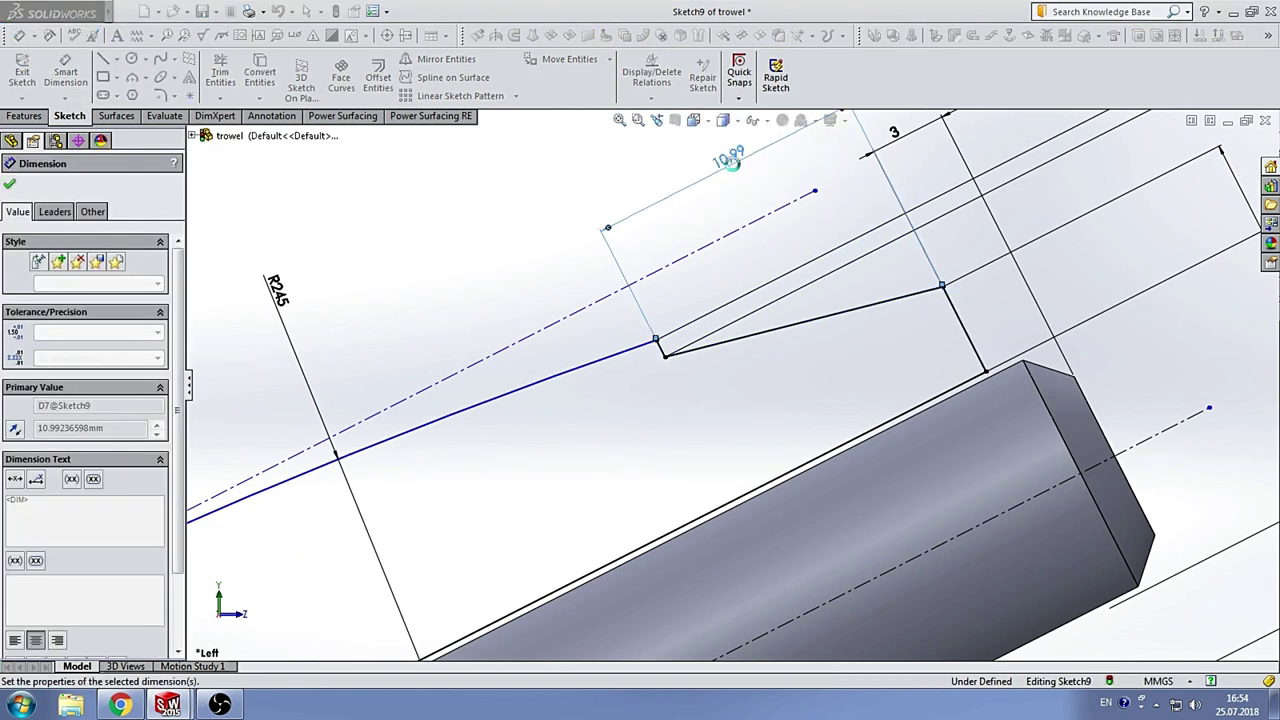
# Step: Dimension the blade profile's overall length to 116 mm, fully defining Sketch9
pyautogui.scroll(2, 737, 175)
pyautogui.scroll(2, 690, 260)
pyautogui.scroll(1, 640, 350)
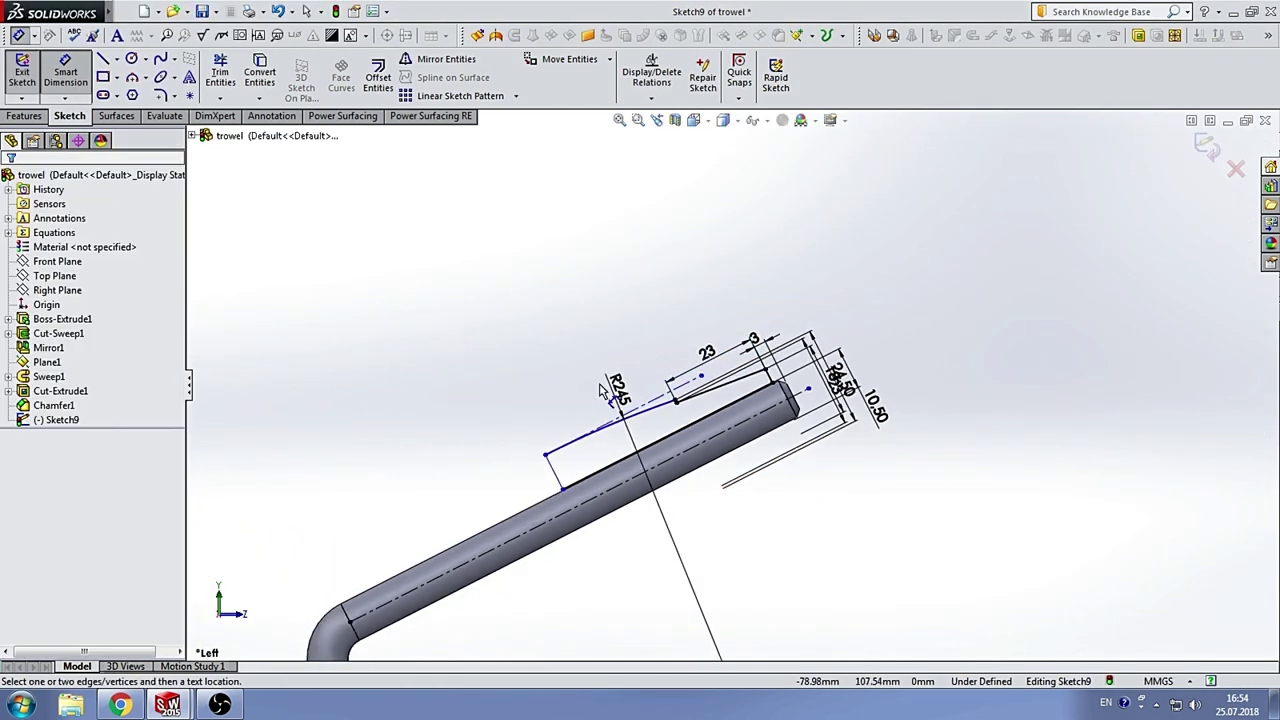
pyautogui.scroll(-1, 606, 411)
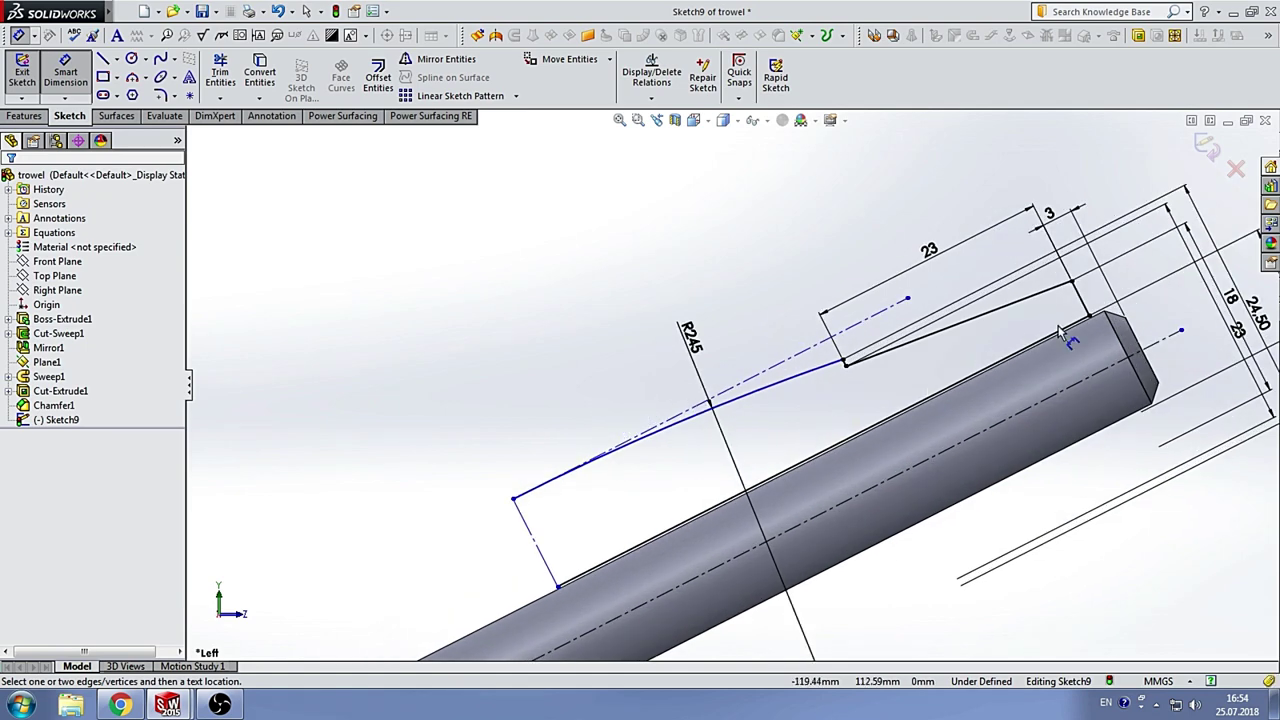
pyautogui.click(1086, 307)
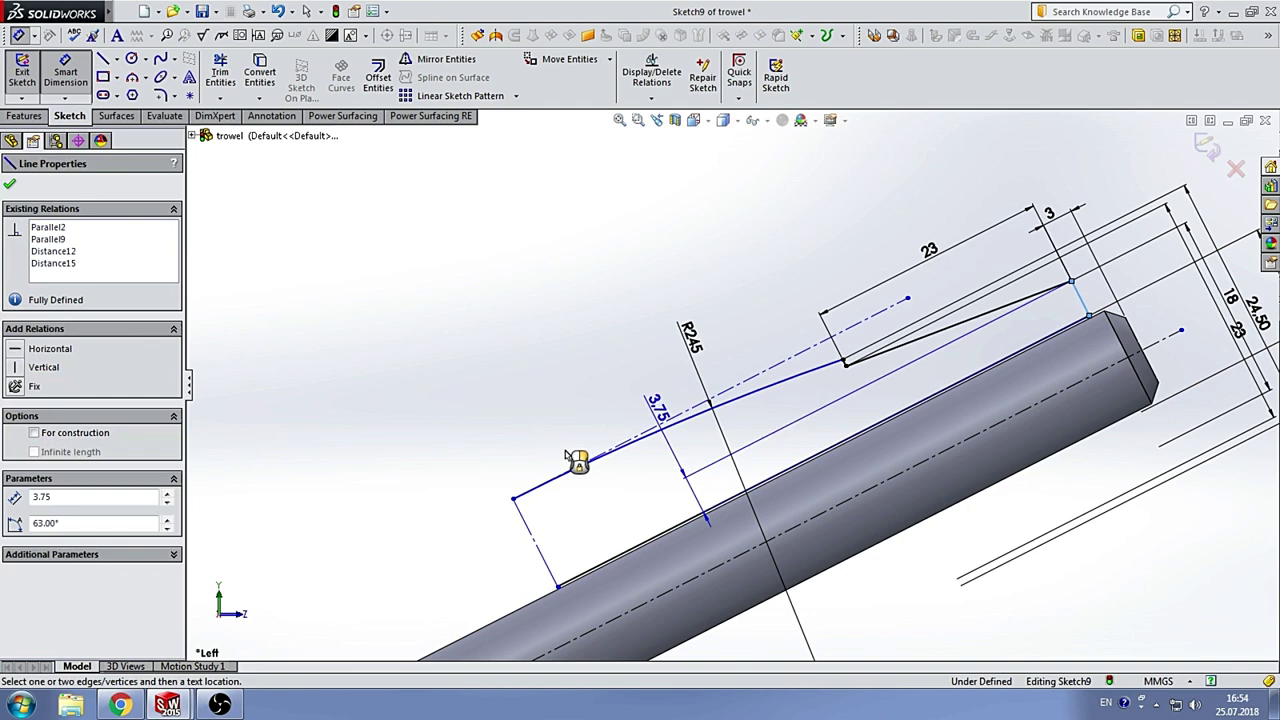
pyautogui.click(530, 530)
pyautogui.scroll(2, 460, 420)
pyautogui.click(484, 405)
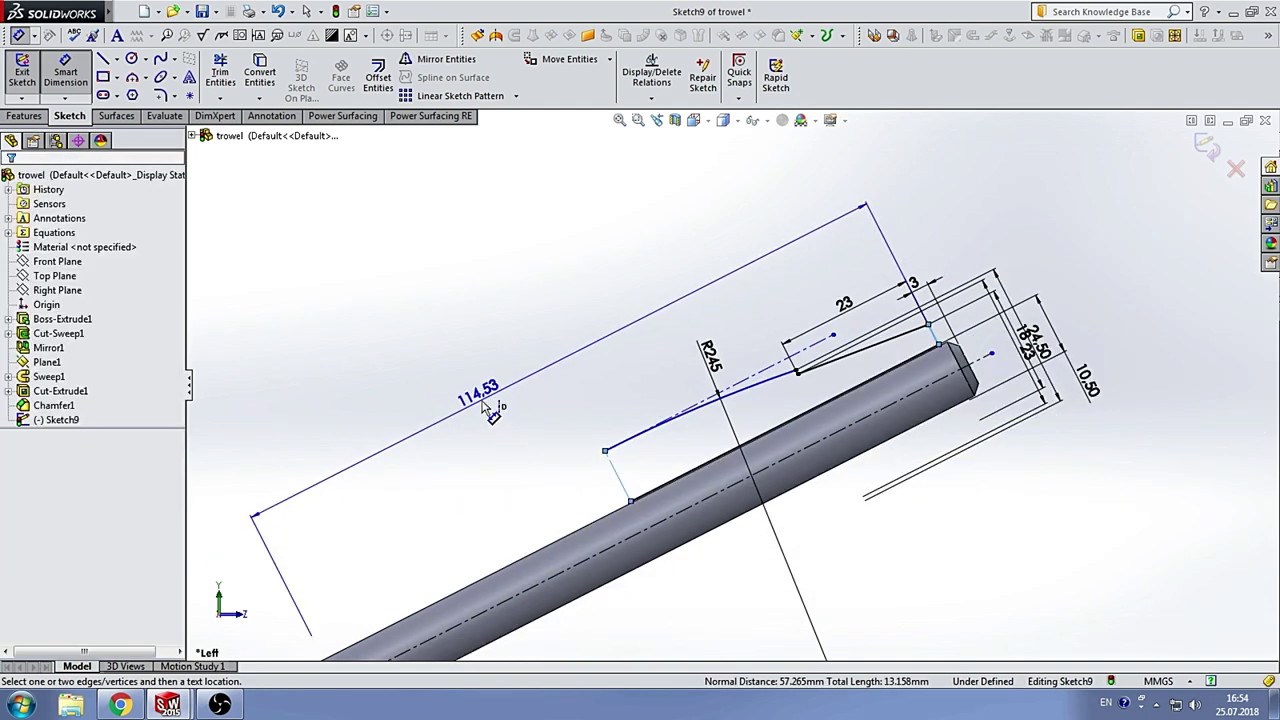
pyautogui.write('116')
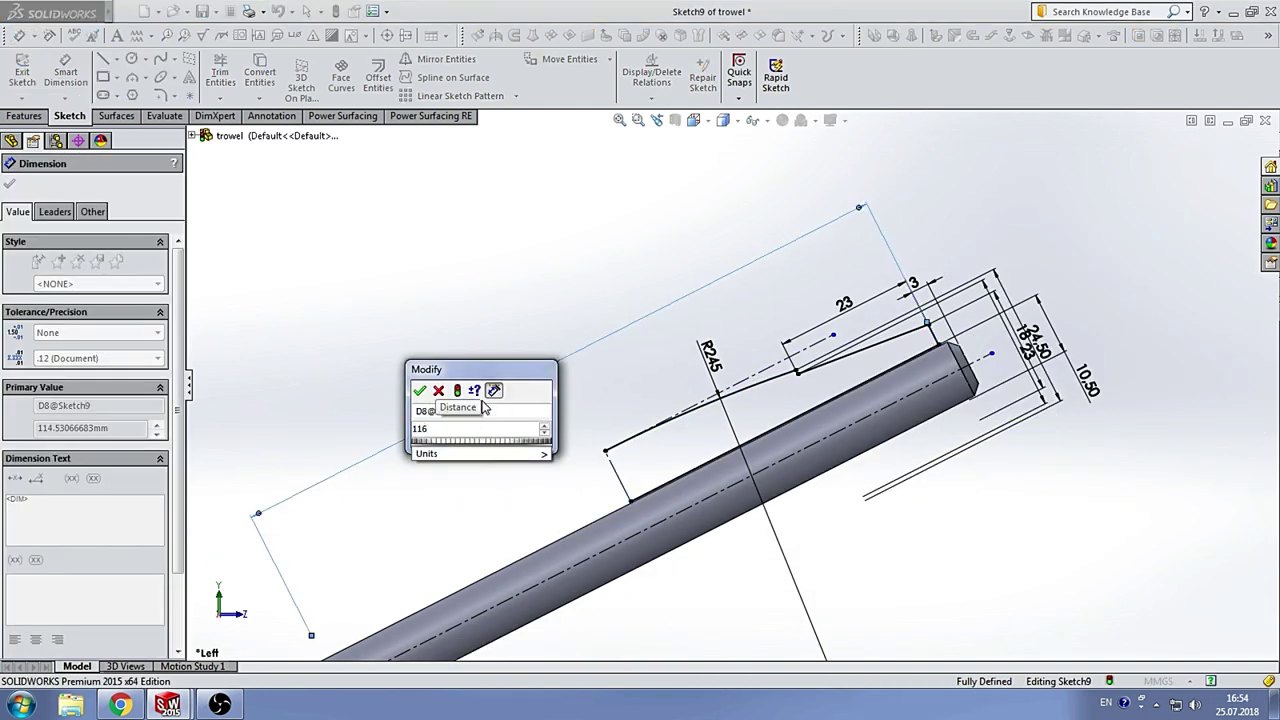
pyautogui.press('Return')
pyautogui.press('Escape')
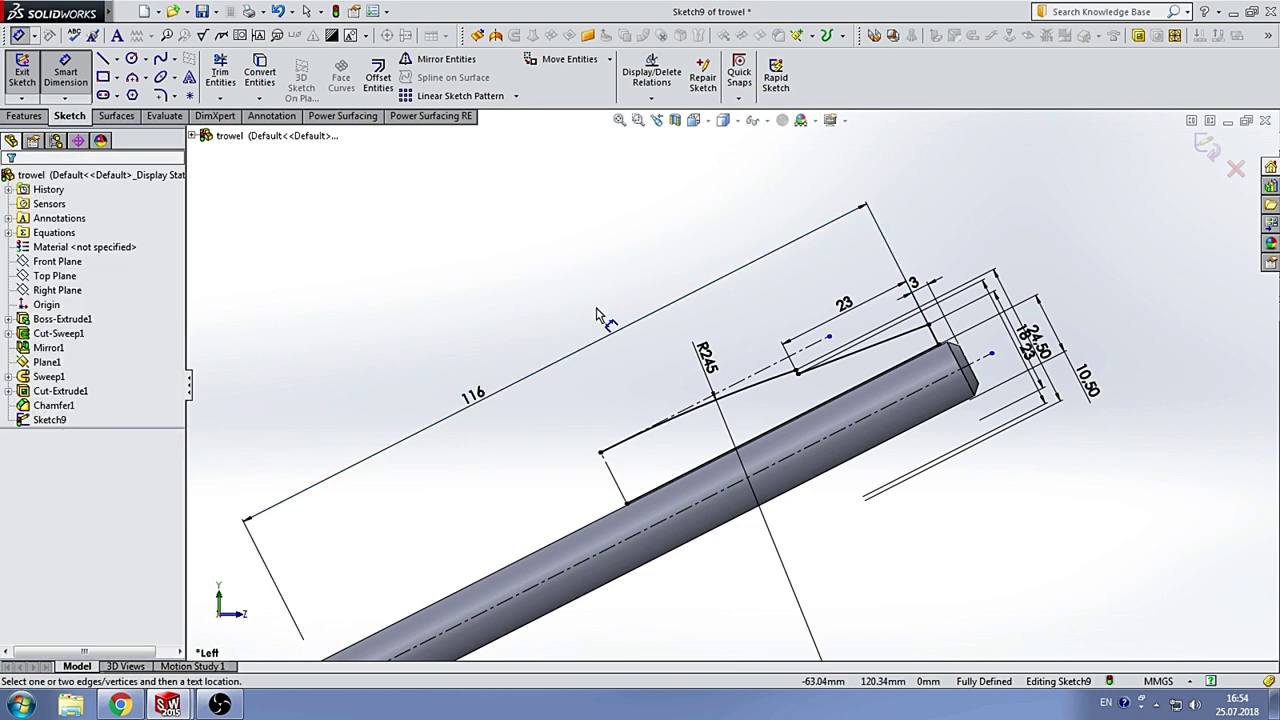
pyautogui.scroll(3, 769, 414)
pyautogui.scroll(-3, 700, 440)
pyautogui.scroll(-1, 650, 460)
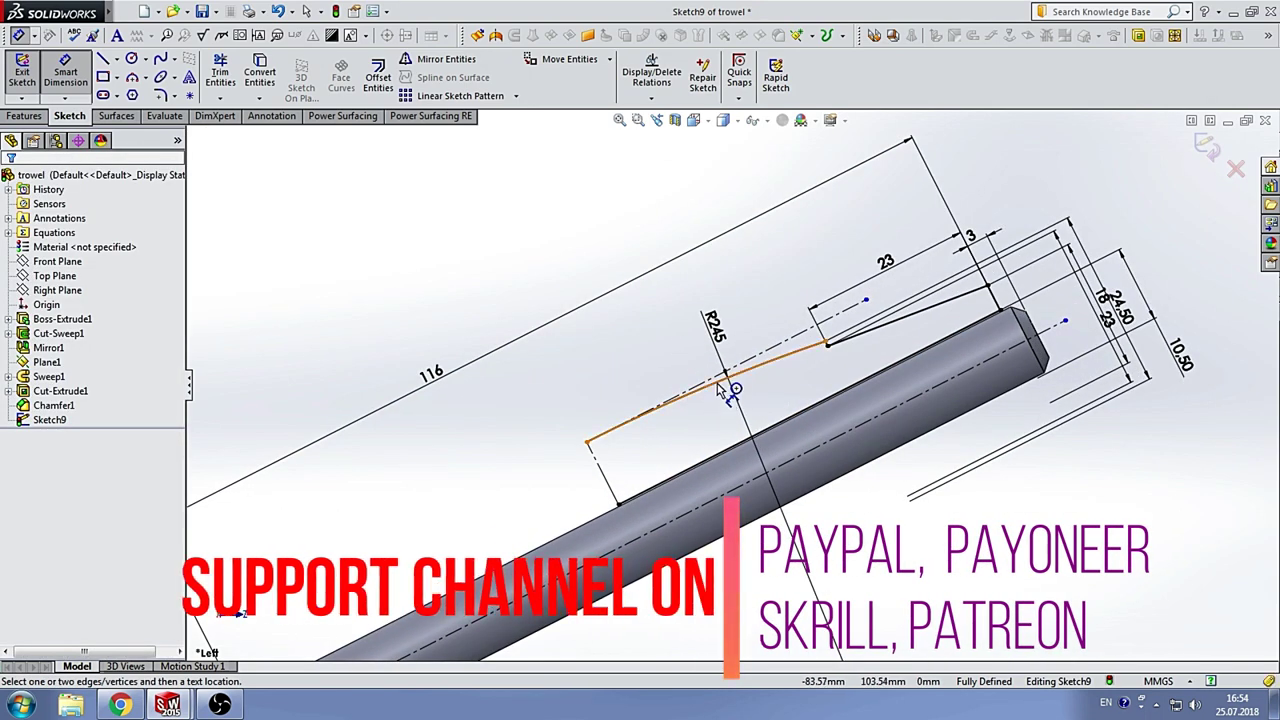
# Step: Select the R245 arc, its endpoint and adjacent profile lines, then clear the selection
pyautogui.press('Escape')
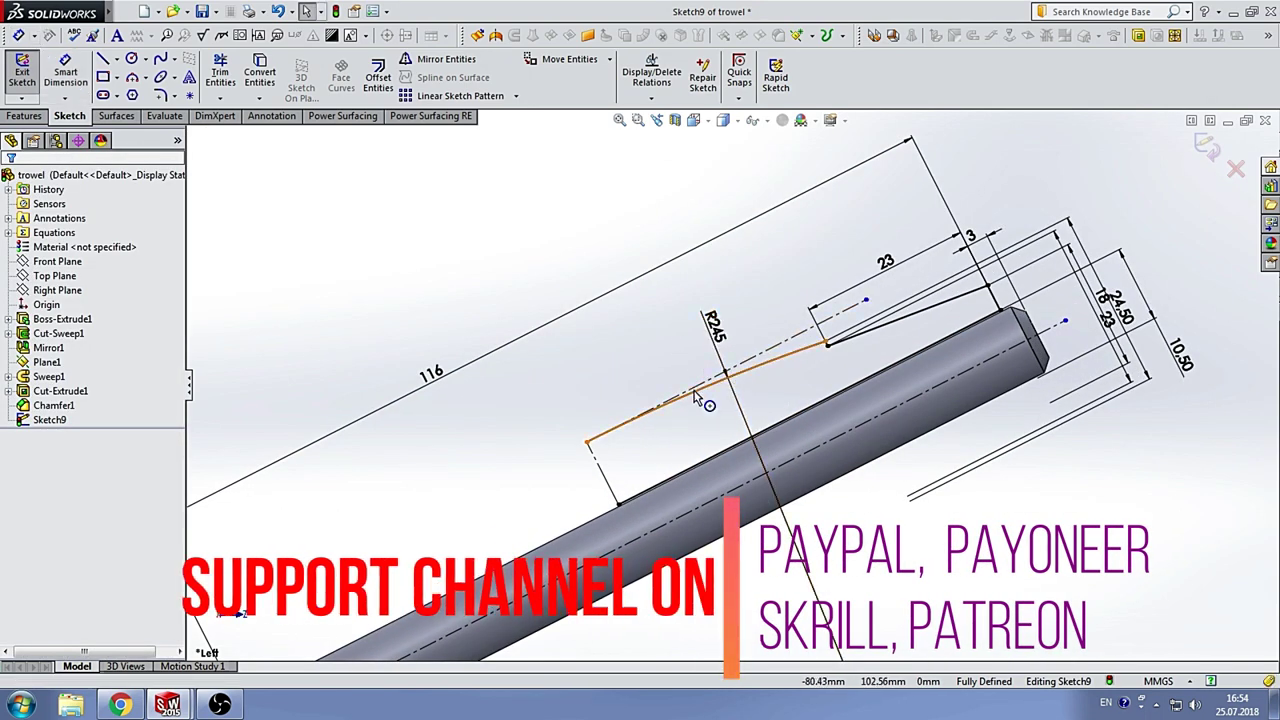
pyautogui.click(695, 398)
pyautogui.scroll(-4, 860, 350)
pyautogui.scroll(-2, 790, 350)
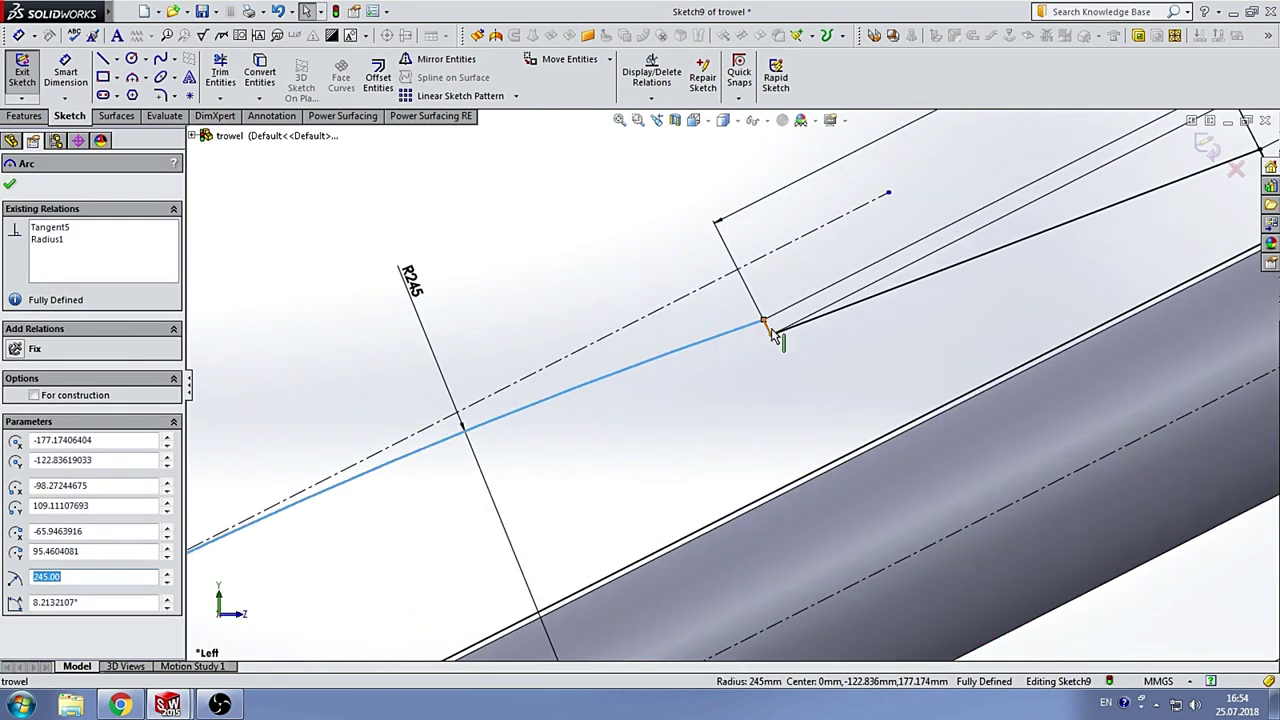
pyautogui.keyDown('ctrl'); pyautogui.click(766, 326); pyautogui.keyUp('ctrl')
pyautogui.keyDown('ctrl'); pyautogui.click(805, 320); pyautogui.keyUp('ctrl')
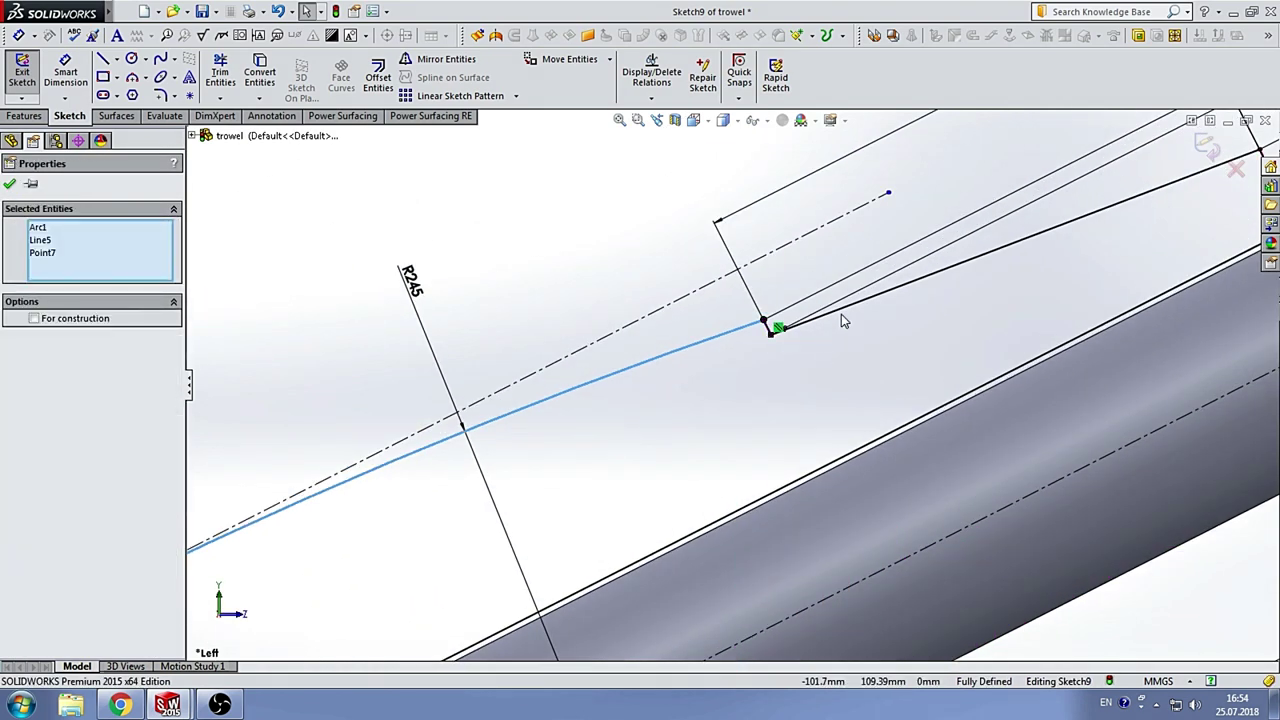
pyautogui.scroll(3, 845, 330)
pyautogui.keyDown('ctrl'); pyautogui.click(1048, 270); pyautogui.keyUp('ctrl')
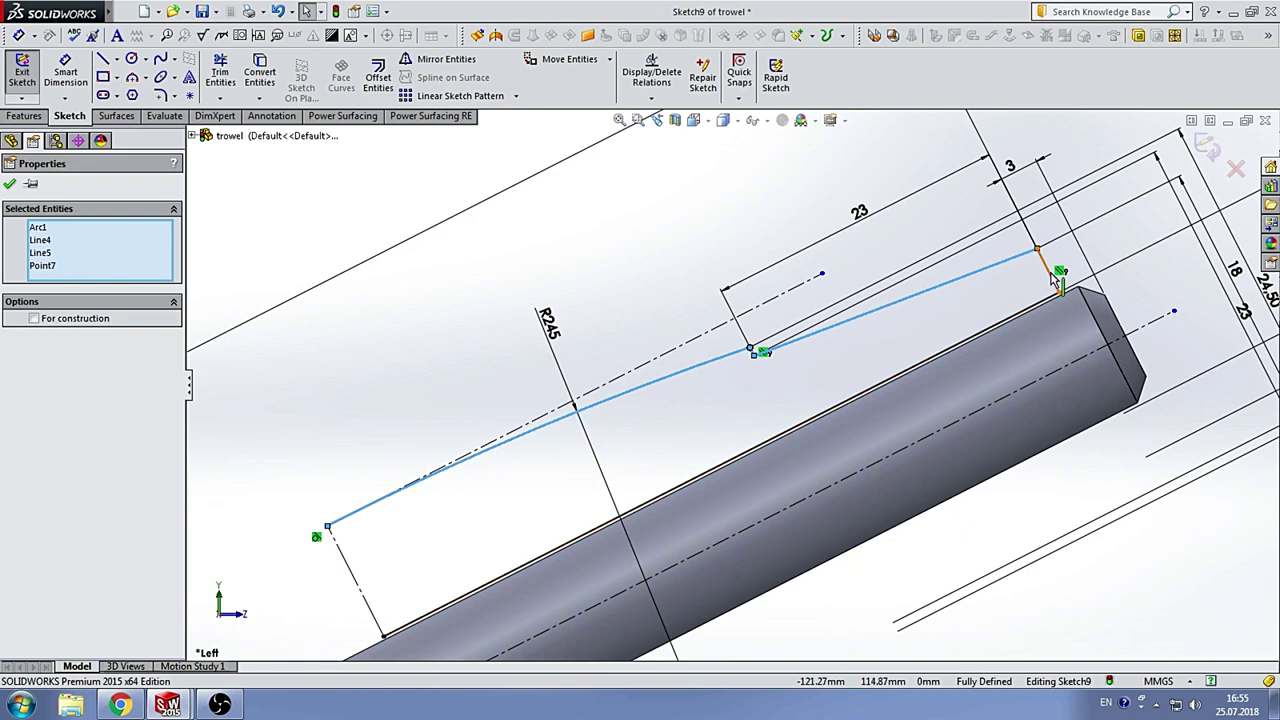
pyautogui.click(775, 240)
# Step: Chamfer the sketch's notch corner by 1.50 mm
pyautogui.scroll(-3, 912, 320)
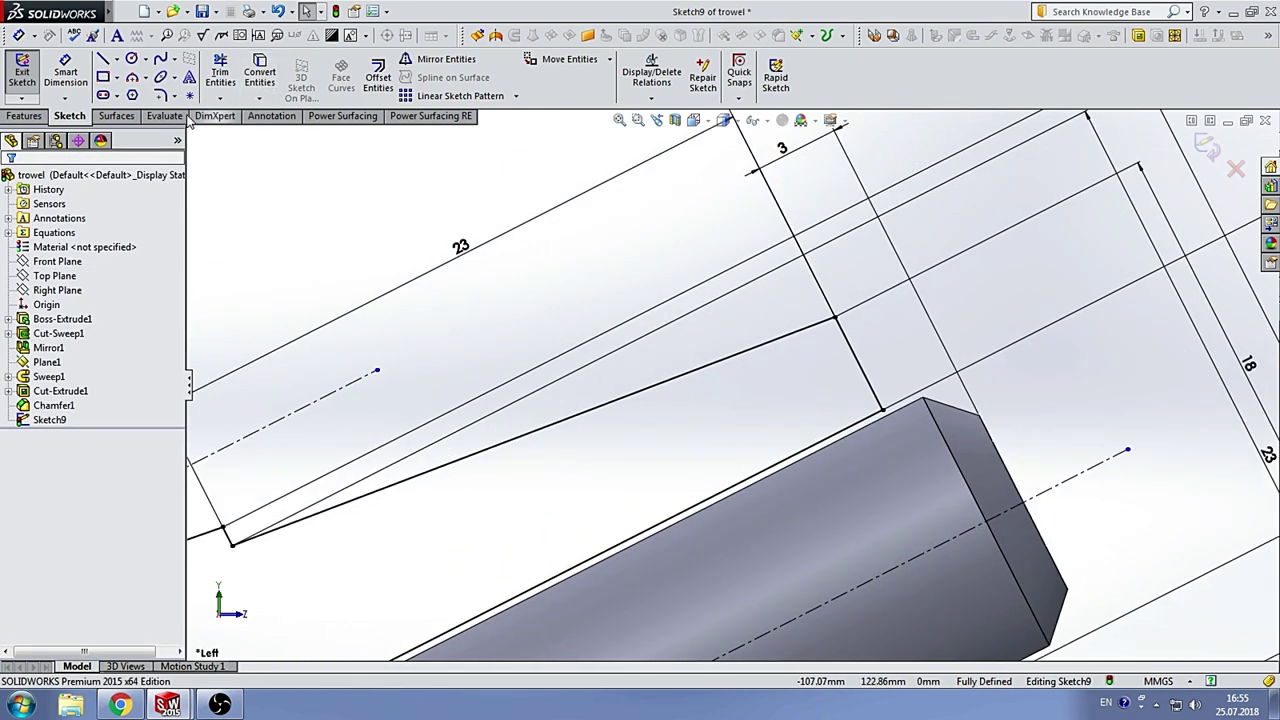
pyautogui.click(175, 95)
pyautogui.click(215, 129)
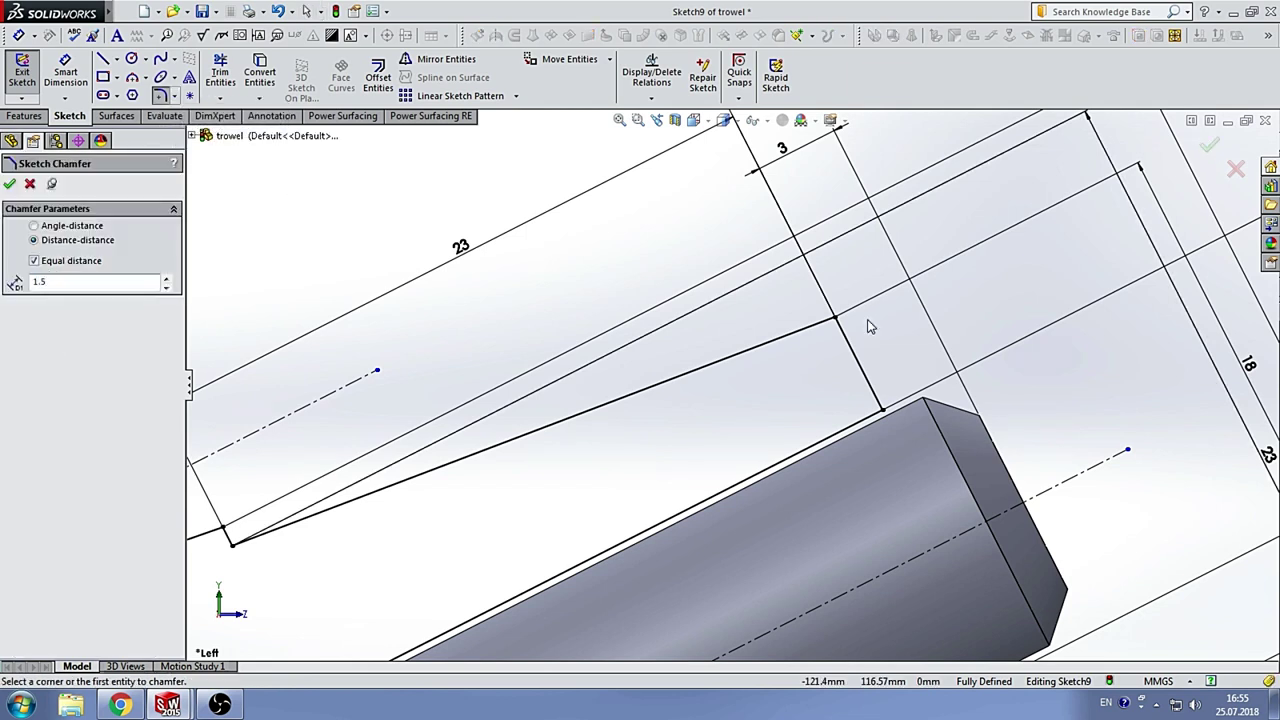
pyautogui.click(836, 319)
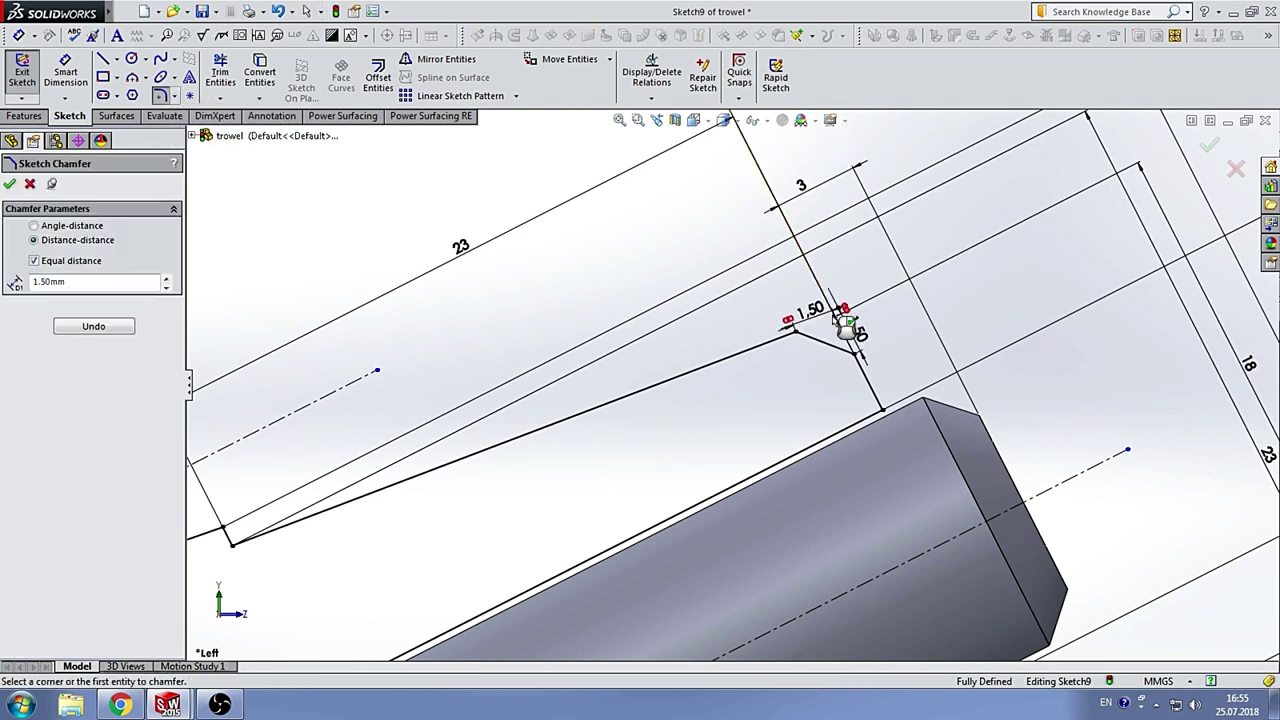
pyautogui.click(9, 184)
# Step: Select the R245 arc, chamfer lines, bottom and left end lines to check the profile
pyautogui.scroll(3, 640, 485)
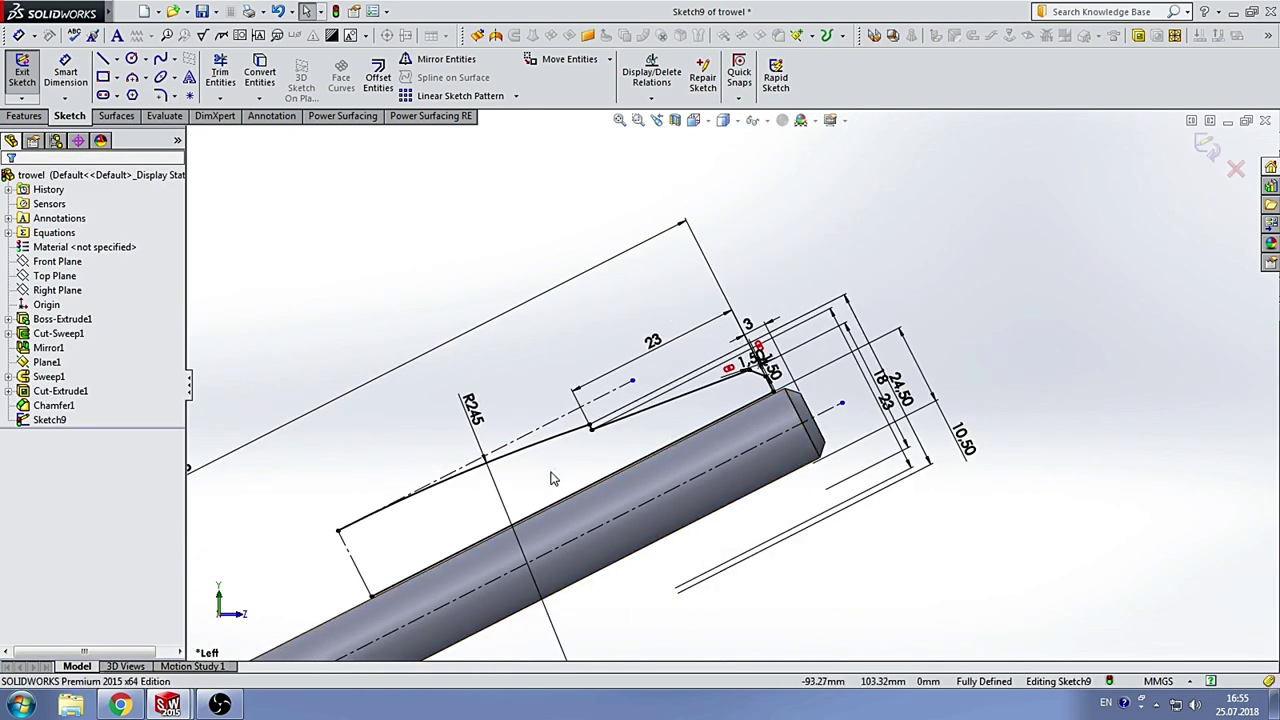
pyautogui.scroll(-2, 553, 479)
pyautogui.click(545, 431)
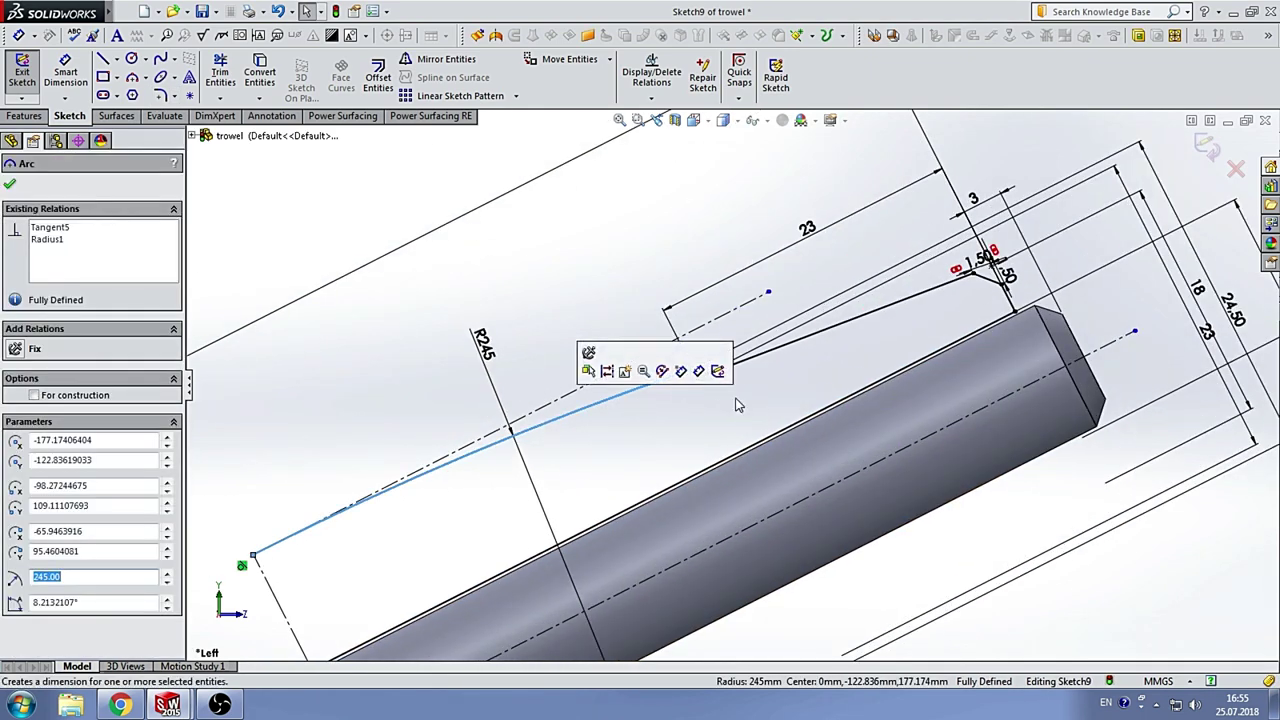
pyautogui.scroll(-2, 735, 392)
pyautogui.keyDown('ctrl'); pyautogui.click(727, 355); pyautogui.keyUp('ctrl')
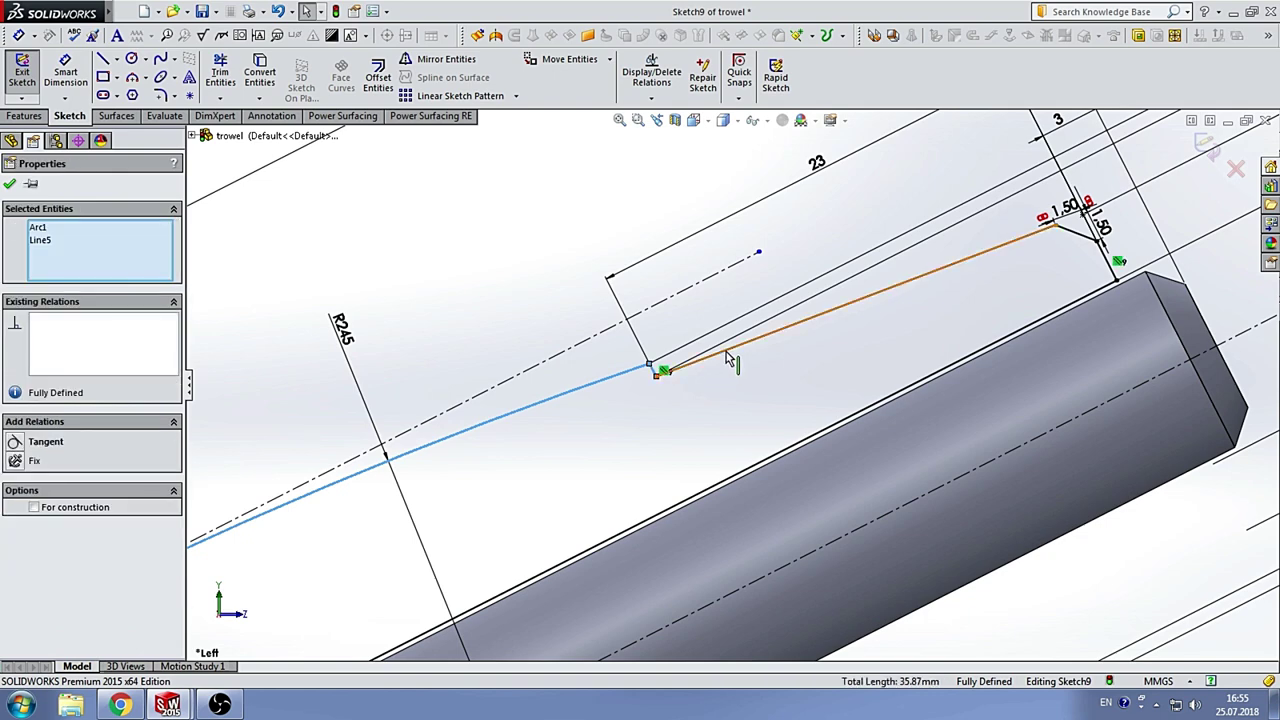
pyautogui.keyDown('ctrl'); pyautogui.click(1080, 231); pyautogui.keyUp('ctrl')
pyautogui.keyDown('ctrl'); pyautogui.click(1111, 259); pyautogui.keyUp('ctrl')
pyautogui.scroll(-2, 1111, 259)
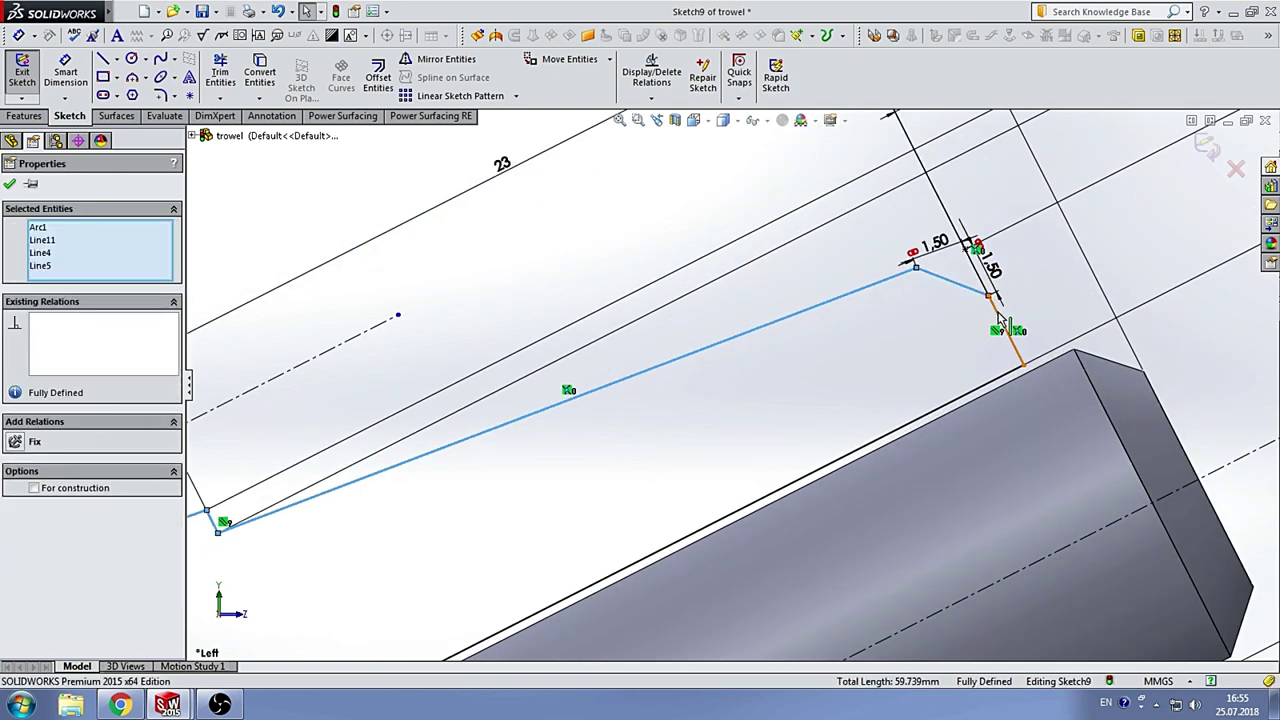
pyautogui.keyDown('ctrl'); pyautogui.click(980, 392); pyautogui.keyUp('ctrl')
pyautogui.scroll(2, 980, 392)
pyautogui.scroll(2, 820, 343)
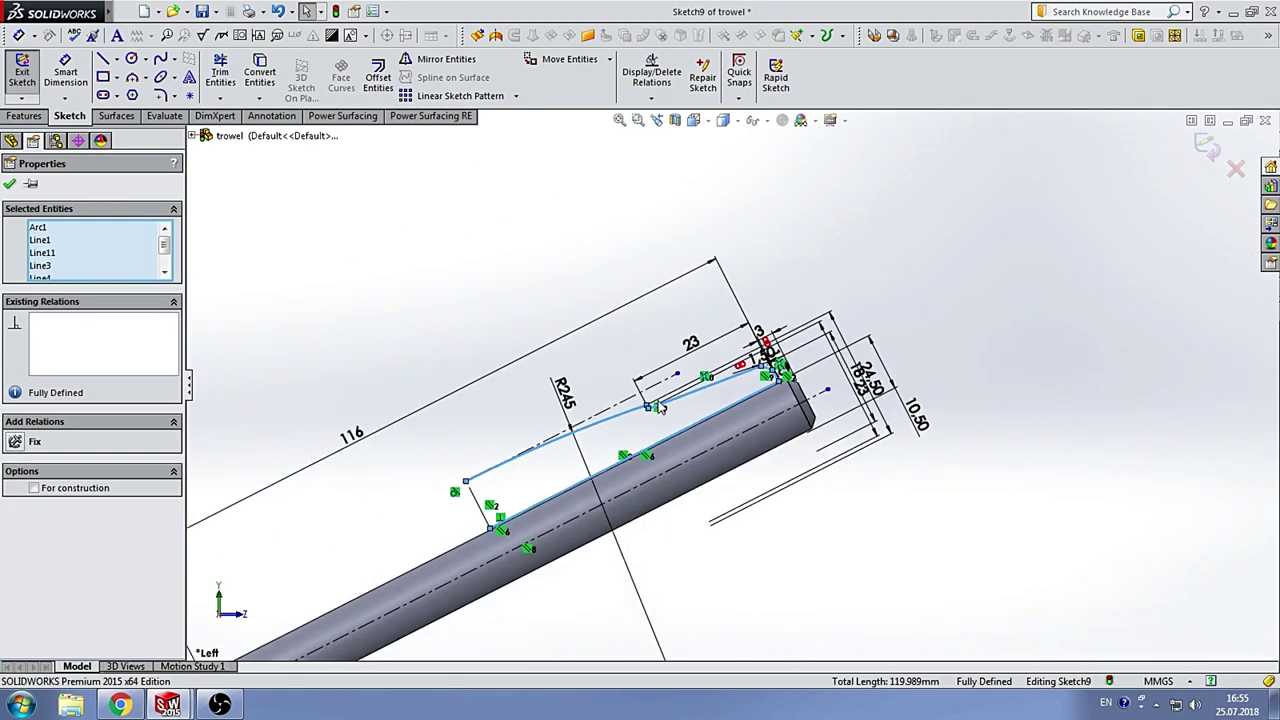
pyautogui.scroll(-2, 519, 507)
pyautogui.keyDown('ctrl'); pyautogui.click(489, 494); pyautogui.keyUp('ctrl')
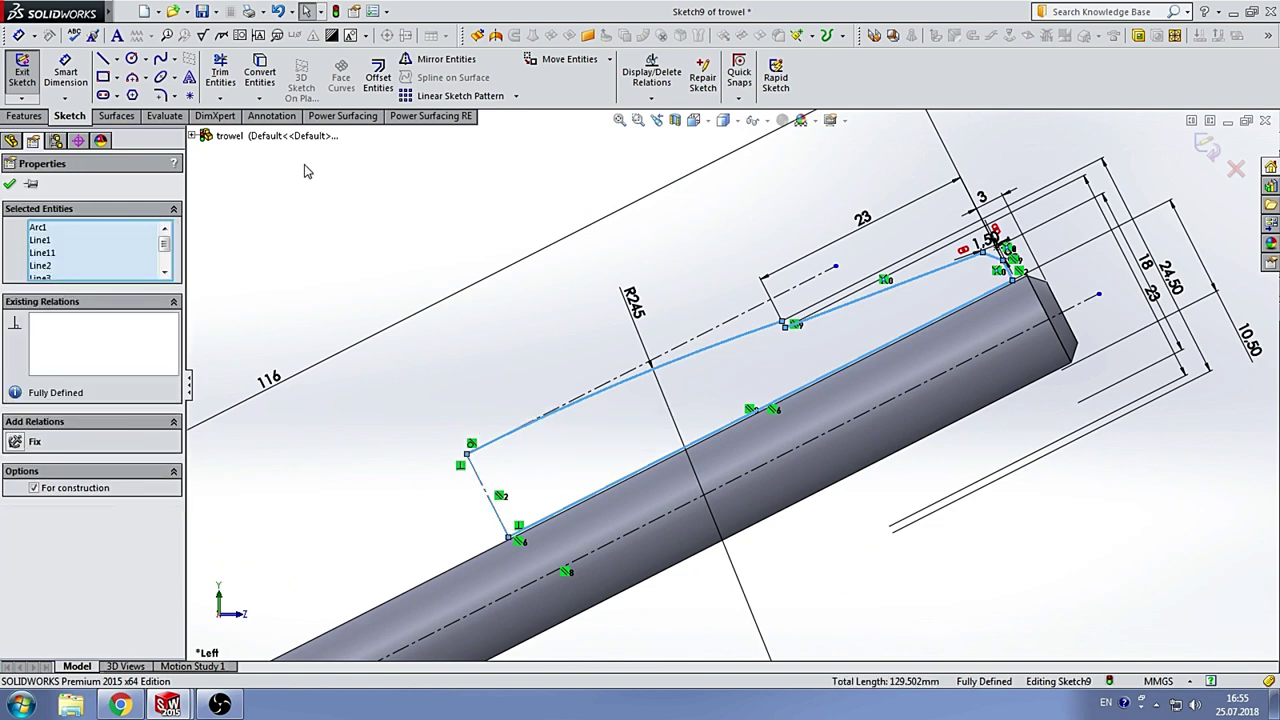
pyautogui.click(581, 328)
# Step: Orbit to view the whole trowel and start a revolve on the handle sketch
pyautogui.scroll(3, 581, 328)
pyautogui.scroll(1, 637, 280)
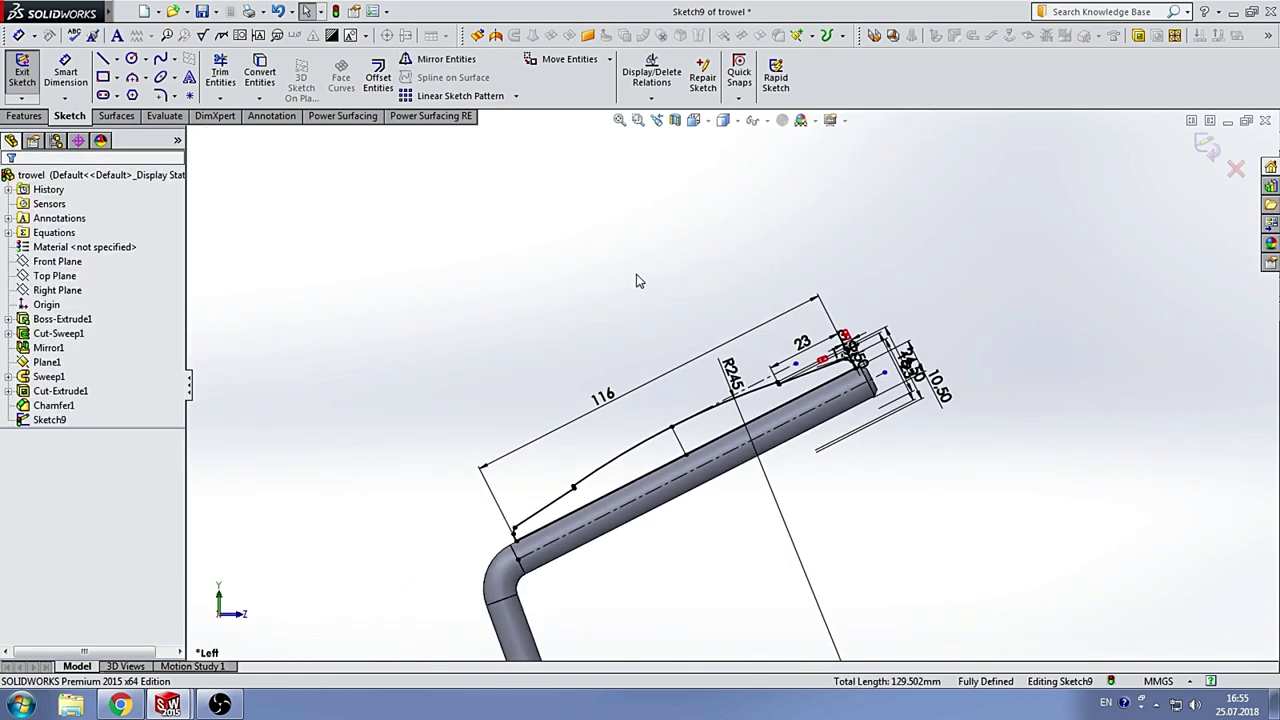
pyautogui.scroll(-2, 668, 457)
pyautogui.moveTo(668, 457)
pyautogui.mouseDown(button='middle')
pyautogui.moveTo(738, 272)
pyautogui.moveTo(716, 410)
pyautogui.mouseUp(button='middle')
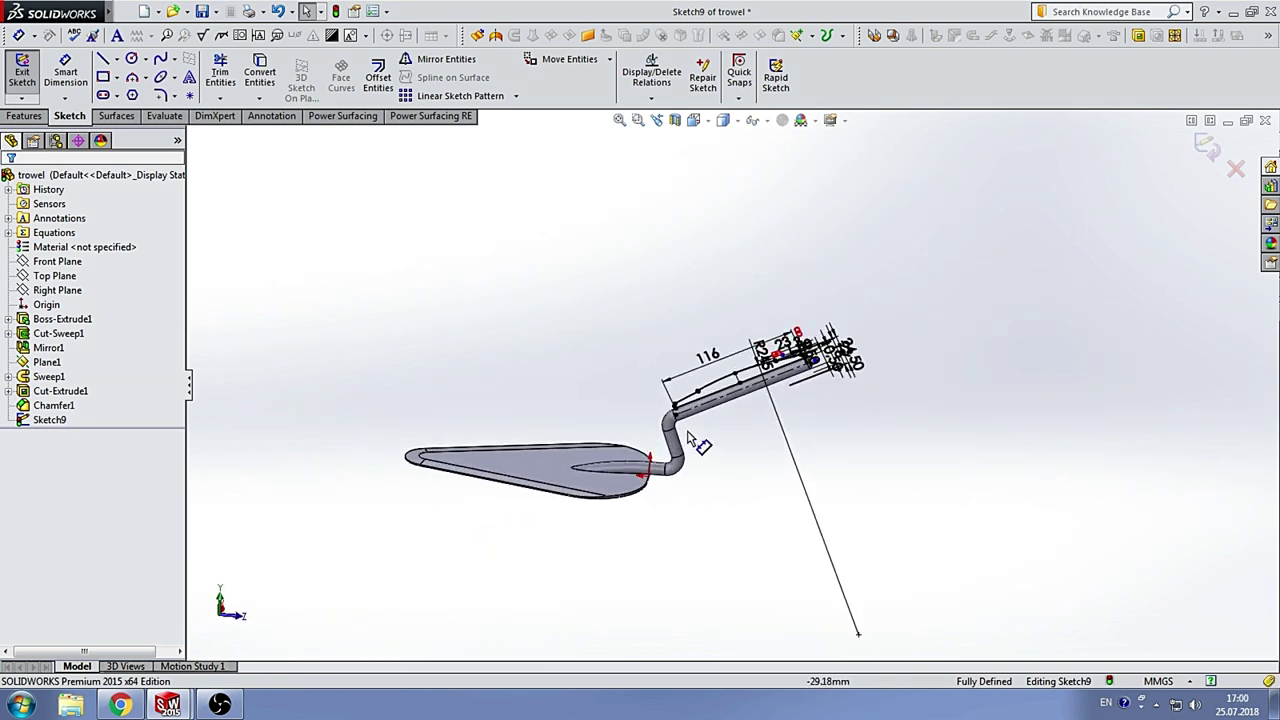
pyautogui.scroll(-2, 716, 410)
pyautogui.scroll(-3, 716, 410)
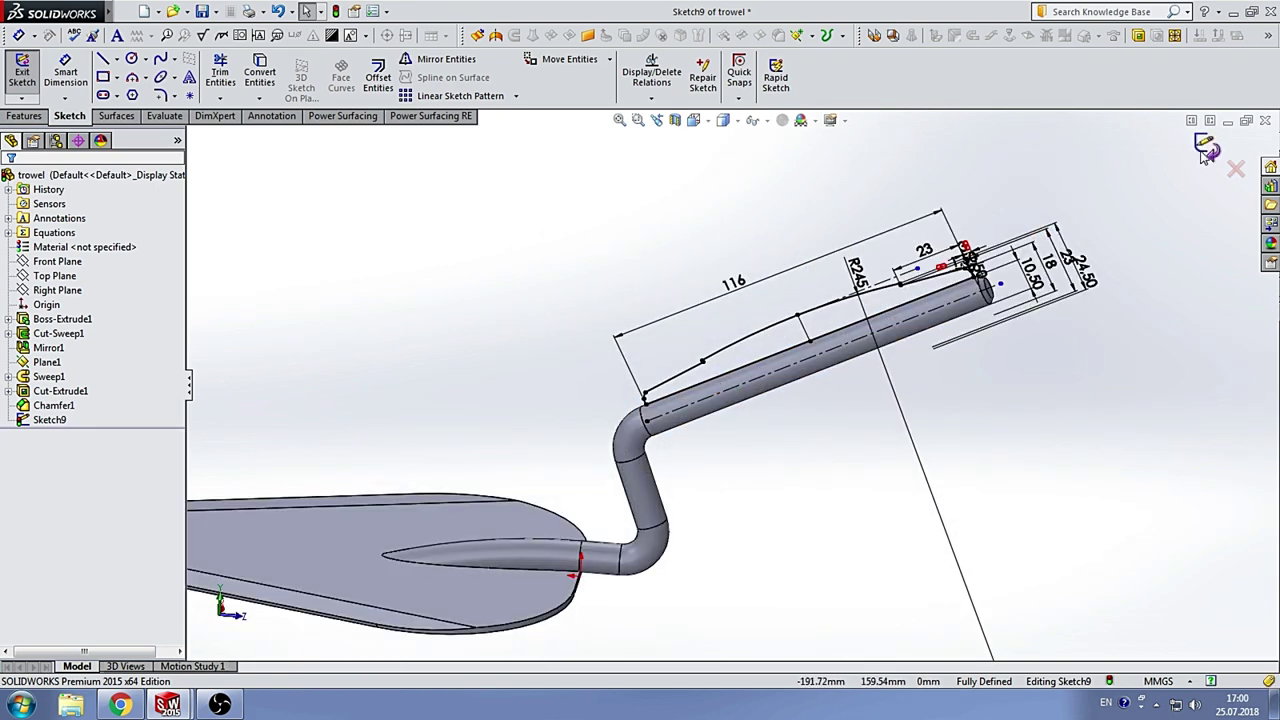
pyautogui.press('r')
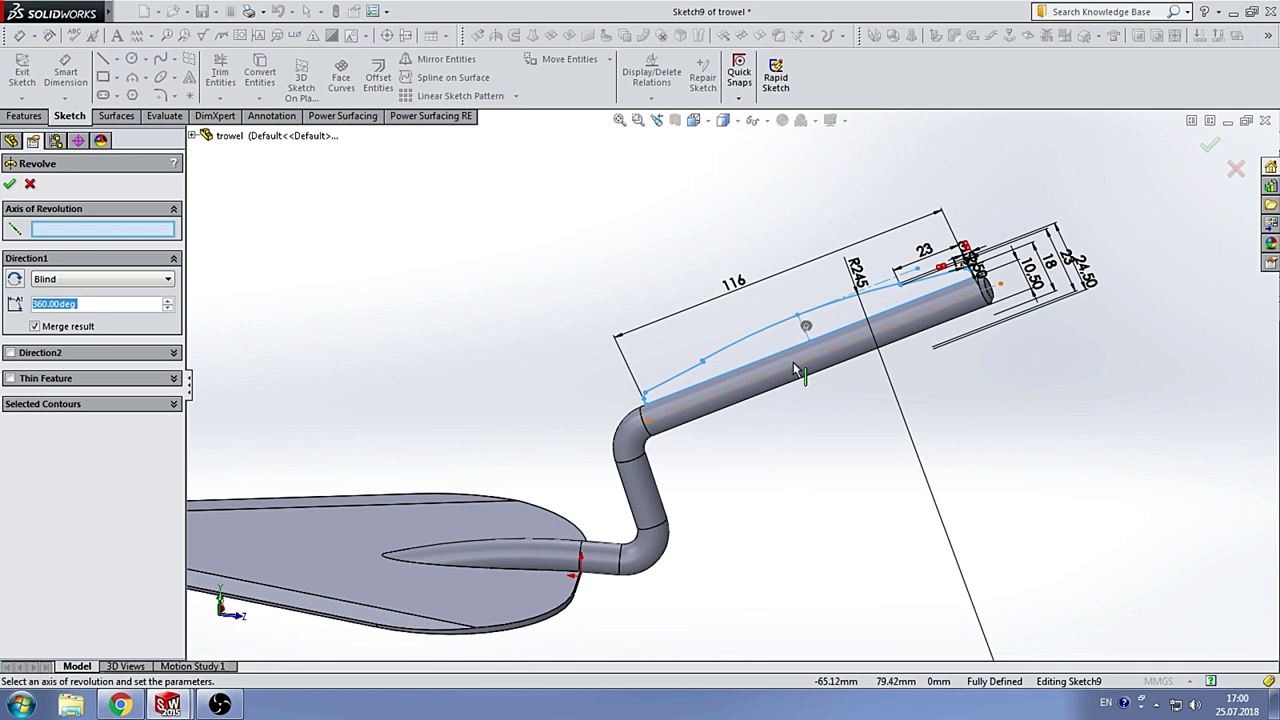
# Step: Revolve Sketch9 360° around the shank centreline Line8 to create the Revolve1 handle
pyautogui.click(796, 370)
pyautogui.moveTo(571, 306)
pyautogui.mouseDown(button='middle')
pyautogui.moveTo(617, 313)
pyautogui.moveTo(307, 259)
pyautogui.mouseUp(button='middle')
pyautogui.click(9, 184)
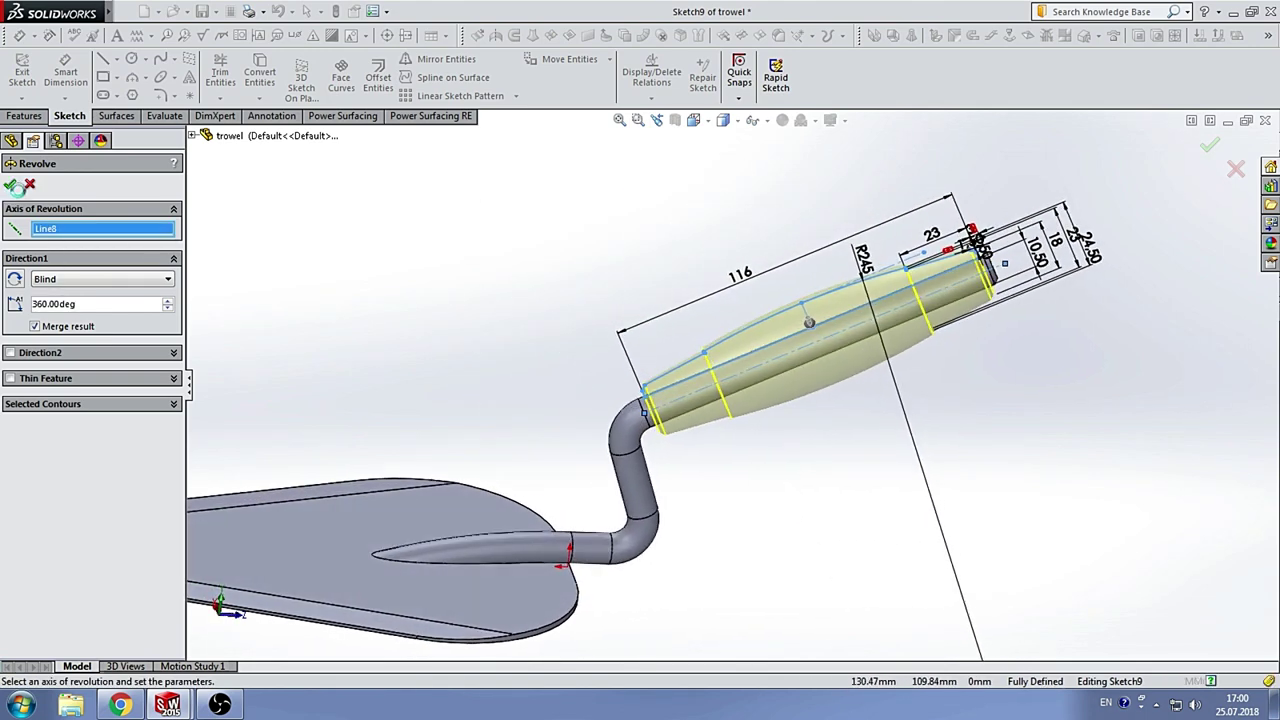
pyautogui.moveTo(611, 260)
pyautogui.mouseDown(button='middle')
pyautogui.moveTo(691, 267)
pyautogui.moveTo(577, 260)
pyautogui.moveTo(606, 229)
pyautogui.moveTo(691, 360)
pyautogui.moveTo(628, 329)
pyautogui.moveTo(694, 362)
pyautogui.moveTo(700, 234)
pyautogui.moveTo(749, 351)
pyautogui.moveTo(691, 314)
pyautogui.moveTo(626, 373)
pyautogui.mouseUp(button='middle')
pyautogui.scroll(-5, 755, 375)
pyautogui.scroll(6, 624, 374)
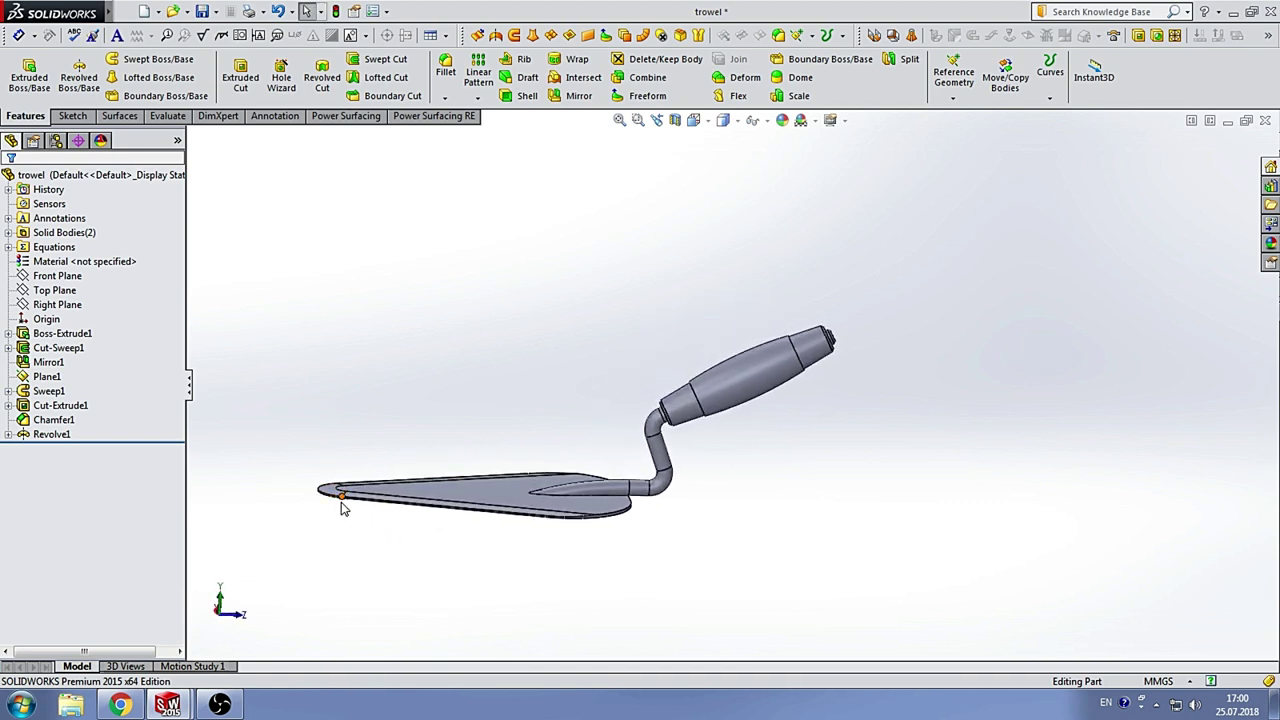
# Step: Open Sketch10 on the Right Plane, view it Normal To, and zoom to the handle end
pyautogui.click(62, 305)
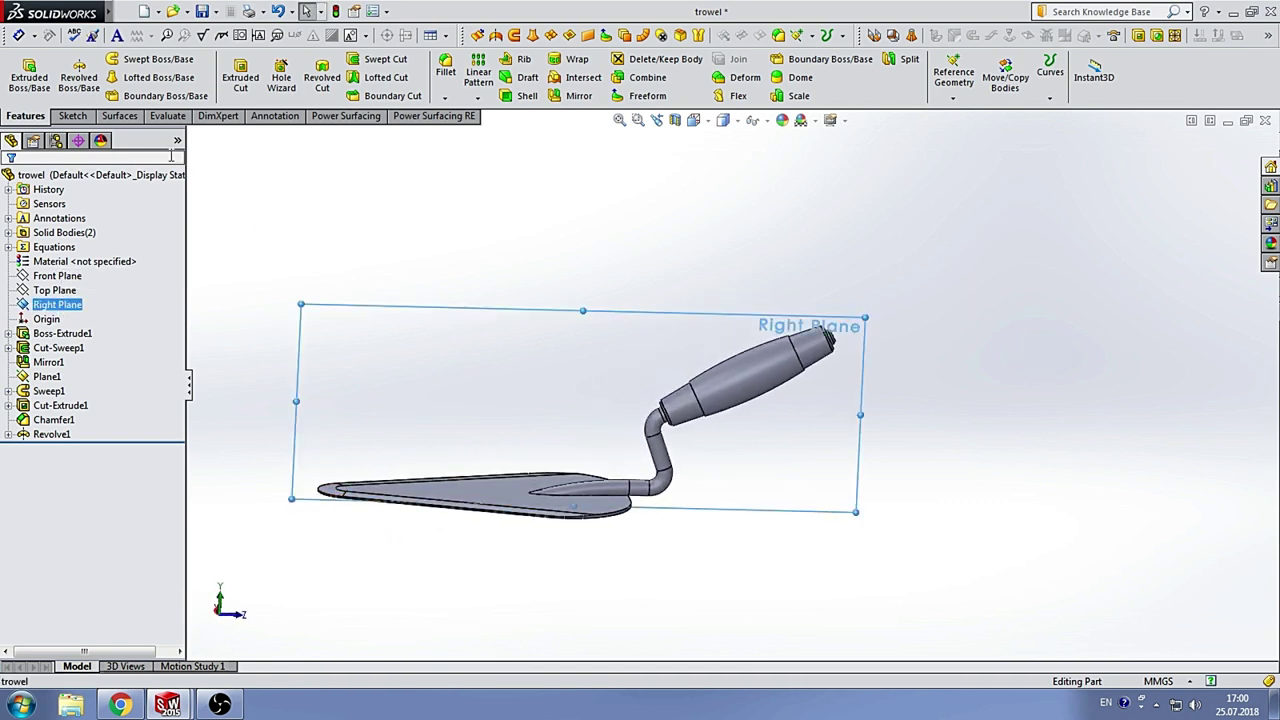
pyautogui.click(86, 89)
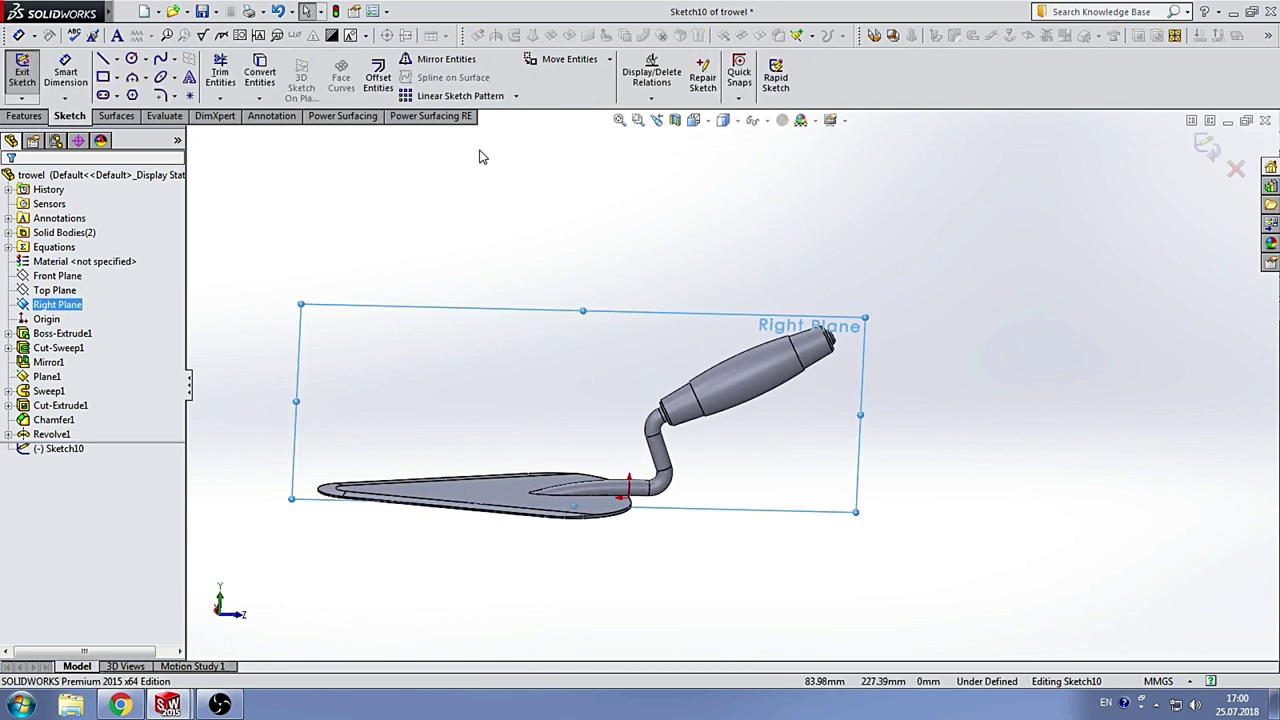
pyautogui.click(693, 120)
pyautogui.click(702, 337)
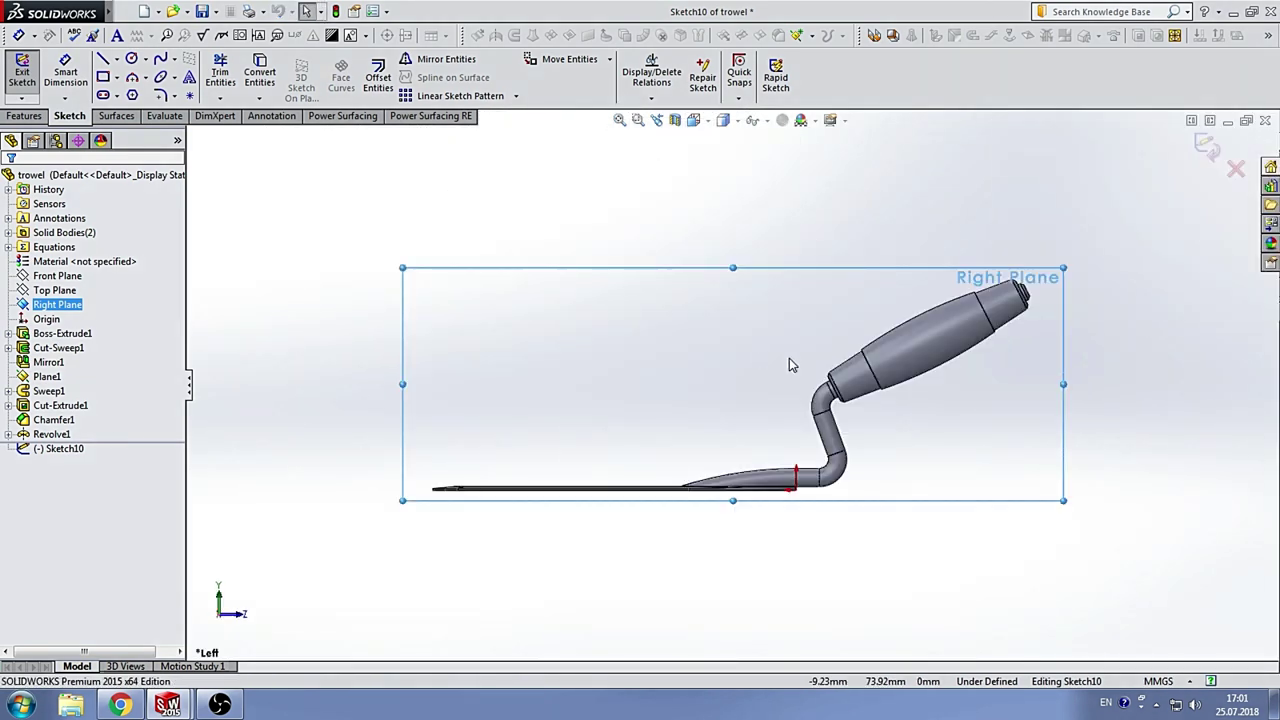
pyautogui.scroll(-5, 780, 362)
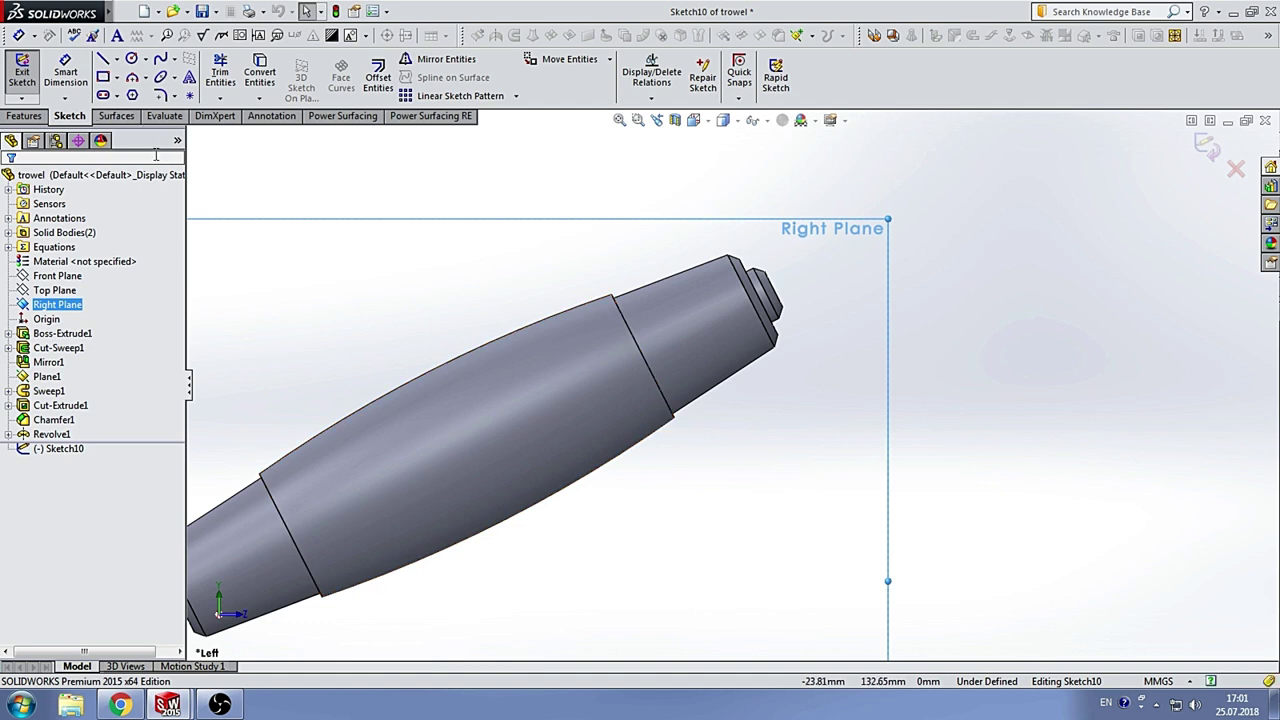
pyautogui.scroll(-1, 717, 280)
pyautogui.scroll(-1, 700, 235)
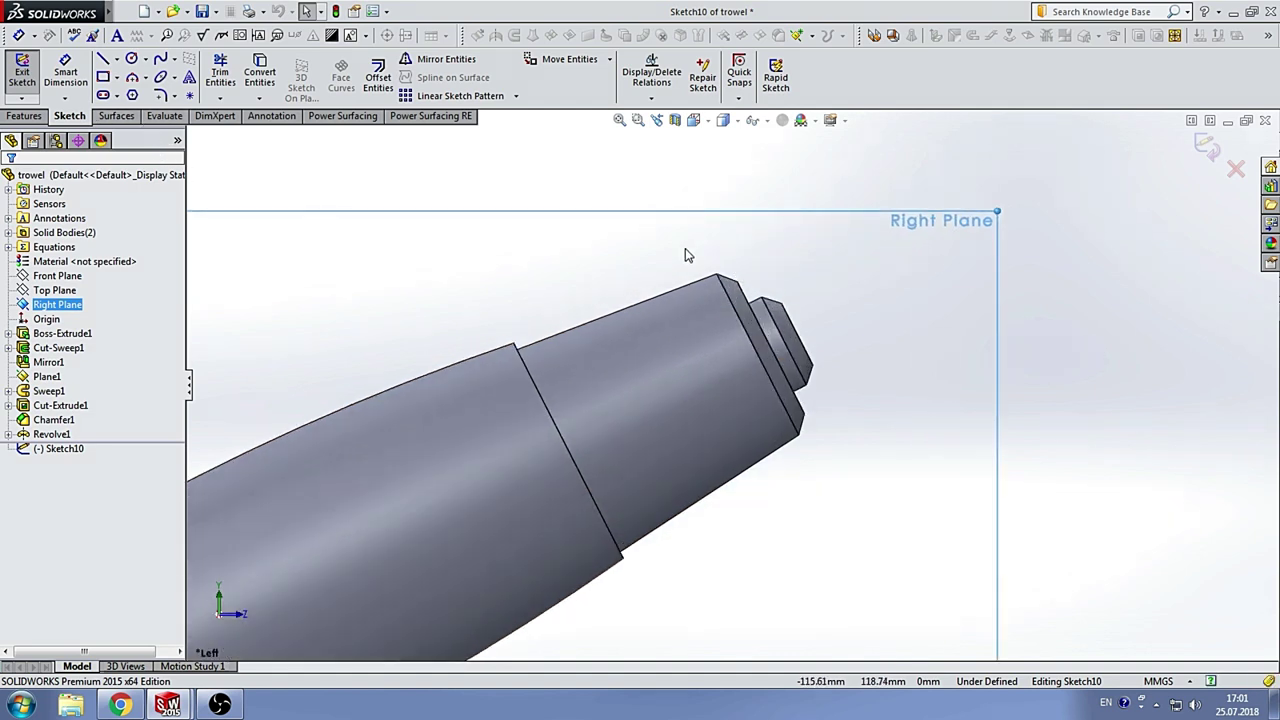
pyautogui.press('z')
pyautogui.click(116, 60)
# Step: Draw a construction centreline along the handle axis past the handle end
pyautogui.click(140, 94)
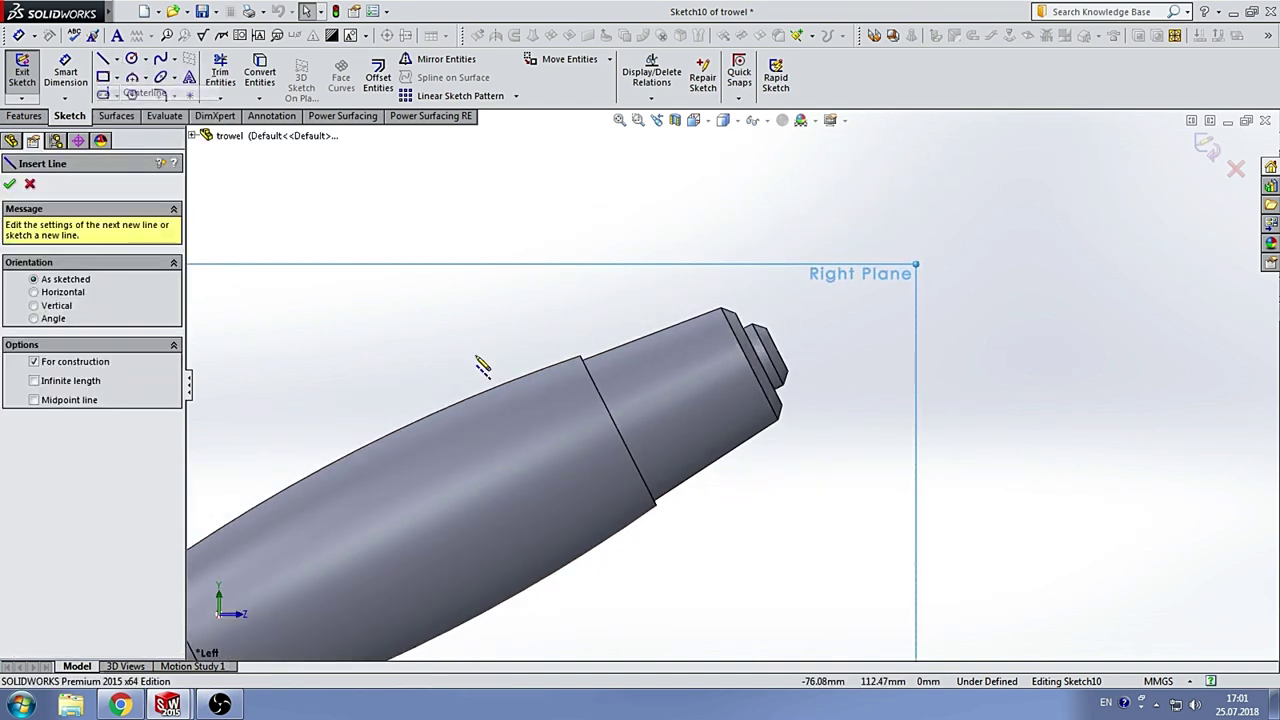
pyautogui.scroll(1, 622, 447)
pyautogui.click(342, 577)
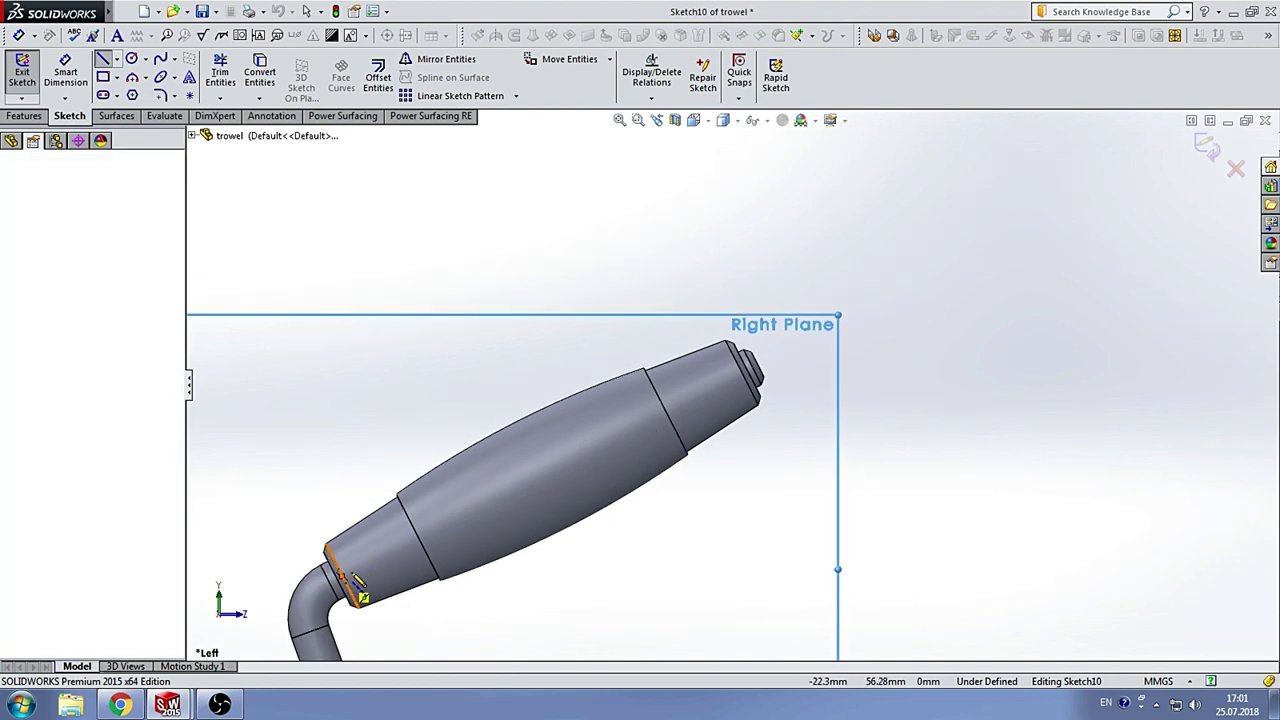
pyautogui.click(800, 343)
pyautogui.scroll(-2, 777, 372)
pyautogui.scroll(1, 760, 370)
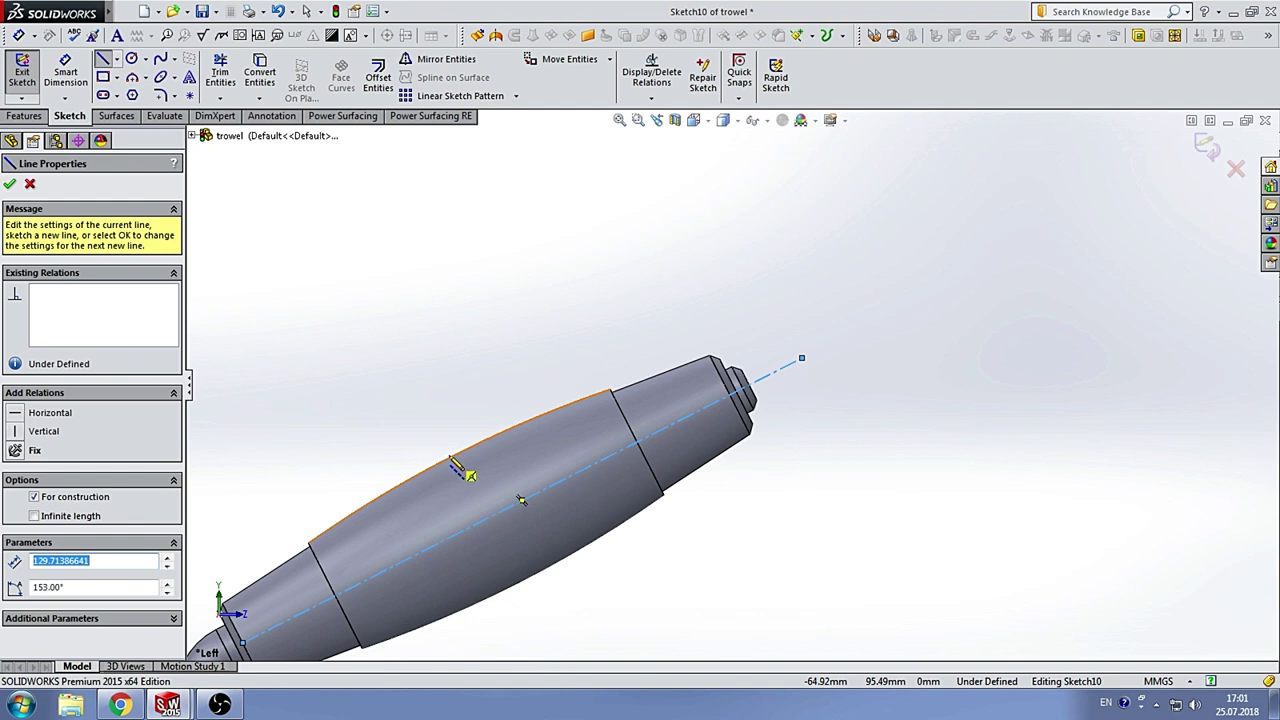
# Step: Draw a construction line from the handle's top edge perpendicular to the centreline
pyautogui.click(452, 456)
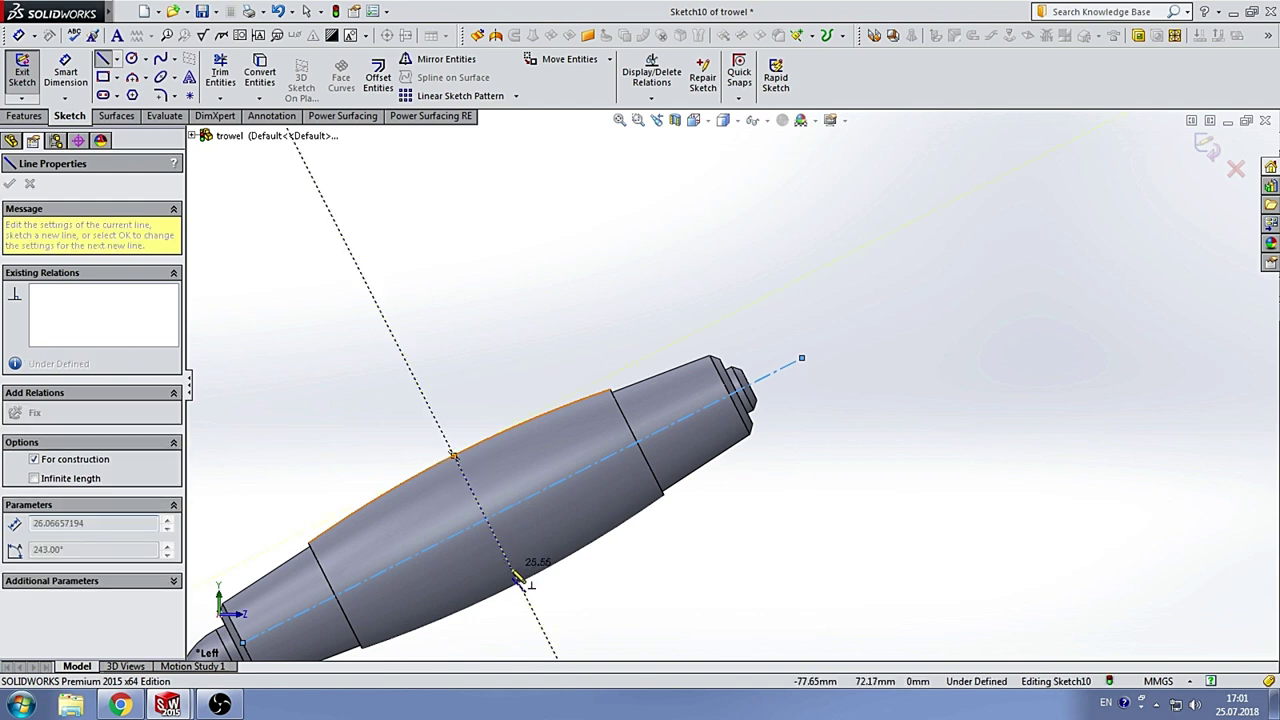
pyautogui.click(518, 580)
pyautogui.press('Escape')
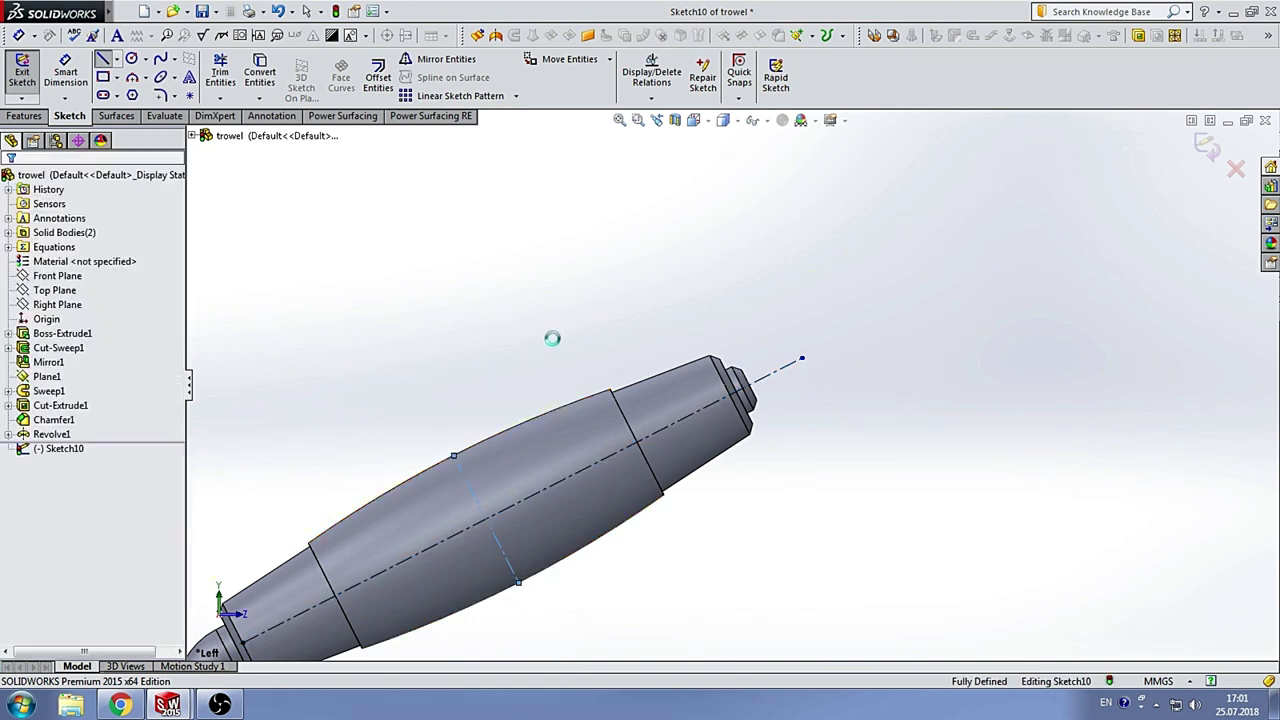
pyautogui.scroll(3, 705, 437)
pyautogui.scroll(-4, 700, 440)
pyautogui.scroll(-2, 690, 395)
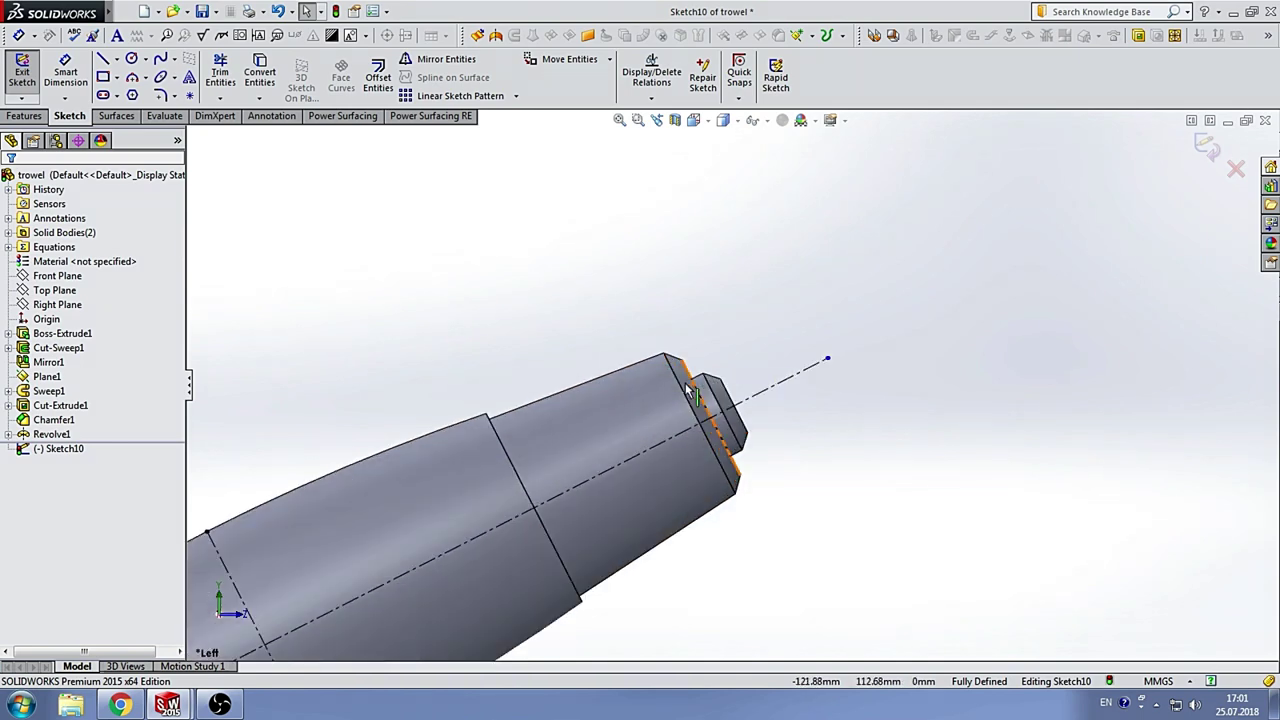
pyautogui.scroll(3, 838, 312)
pyautogui.scroll(-2, 838, 312)
pyautogui.scroll(-2, 790, 280)
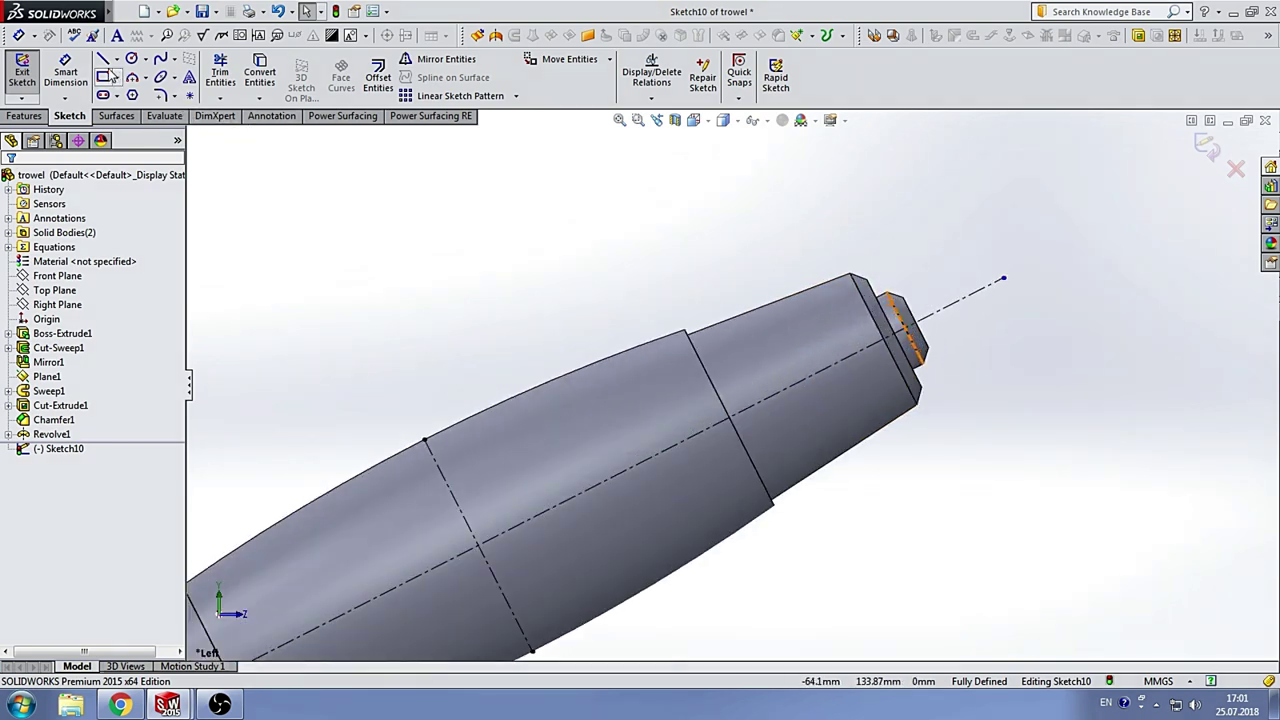
# Step: Sketch two joined lines over the end collar, from the top-edge step toward the chamfer
pyautogui.press('l')
pyautogui.scroll(-1, 787, 270)
pyautogui.scroll(-1, 700, 340)
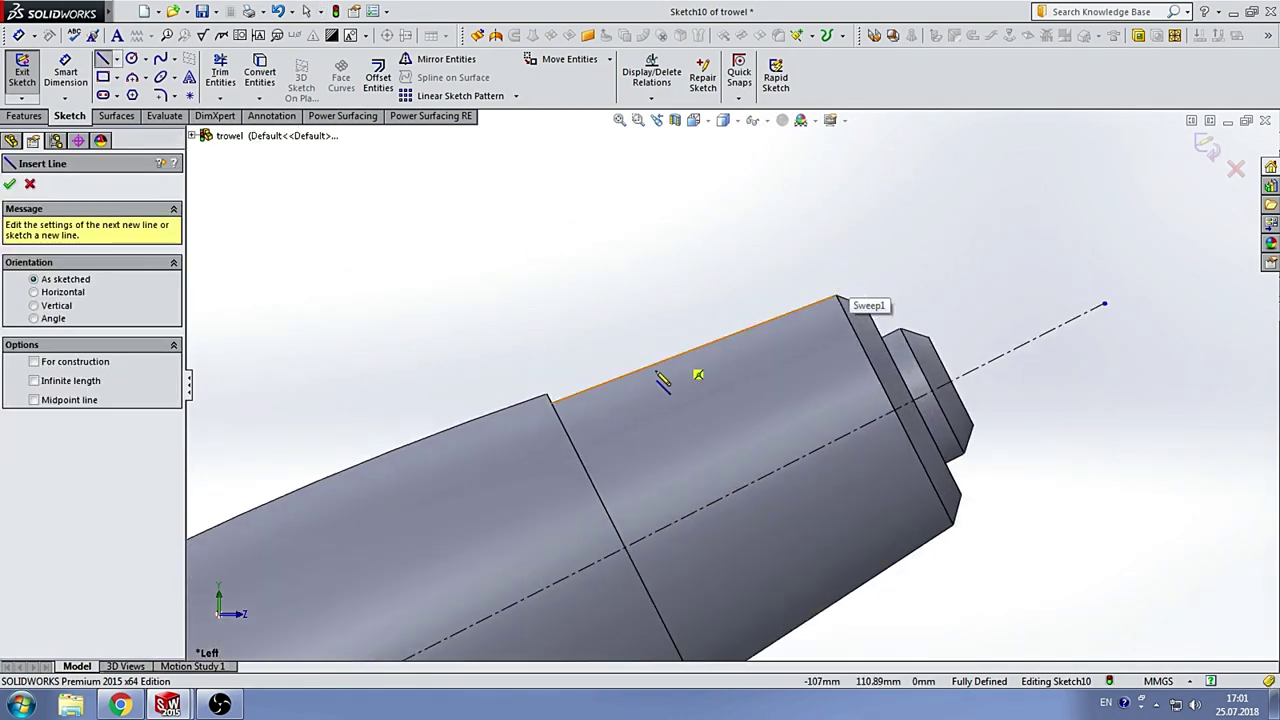
pyautogui.click(553, 394)
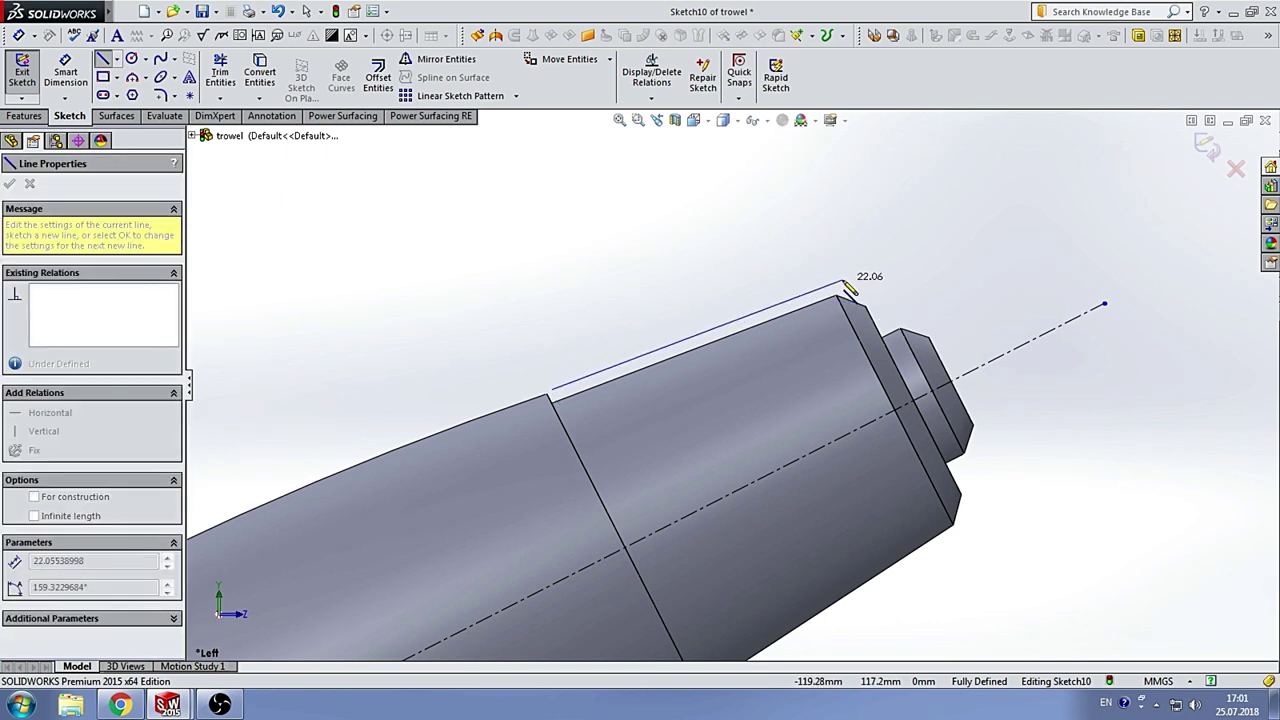
pyautogui.doubleClick(857, 285)
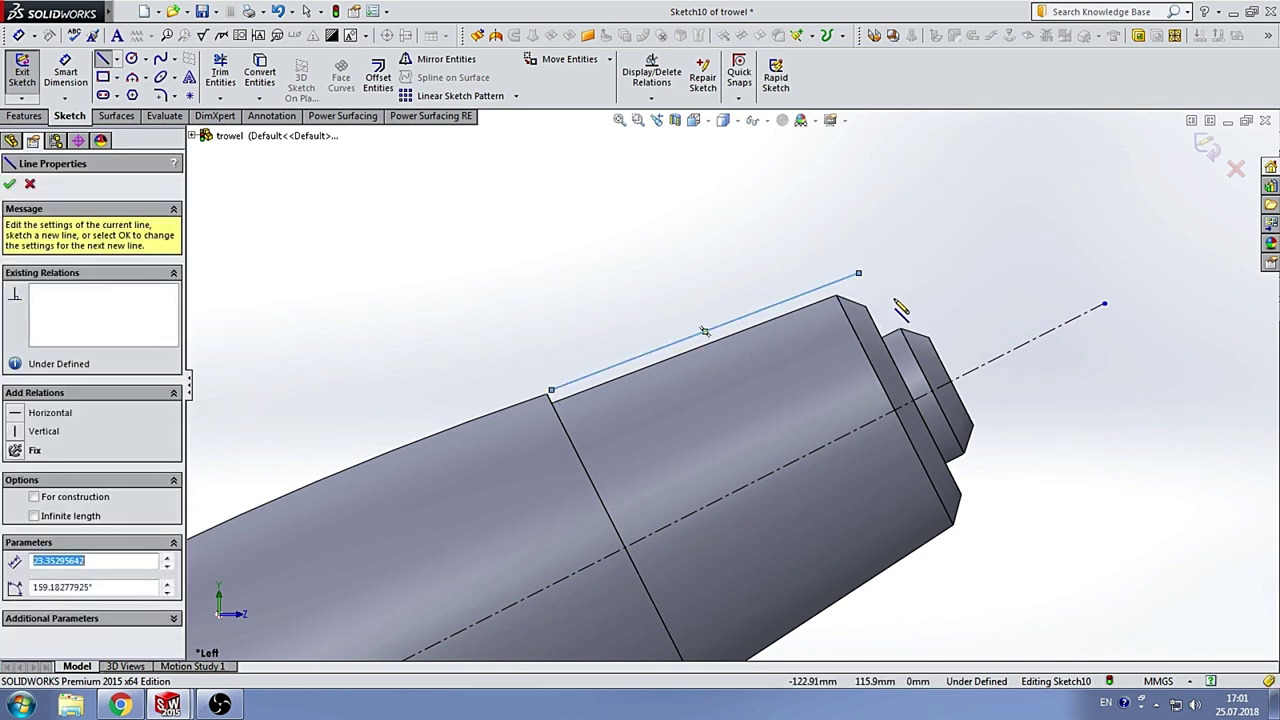
pyautogui.scroll(-1, 840, 286)
pyautogui.click(827, 273)
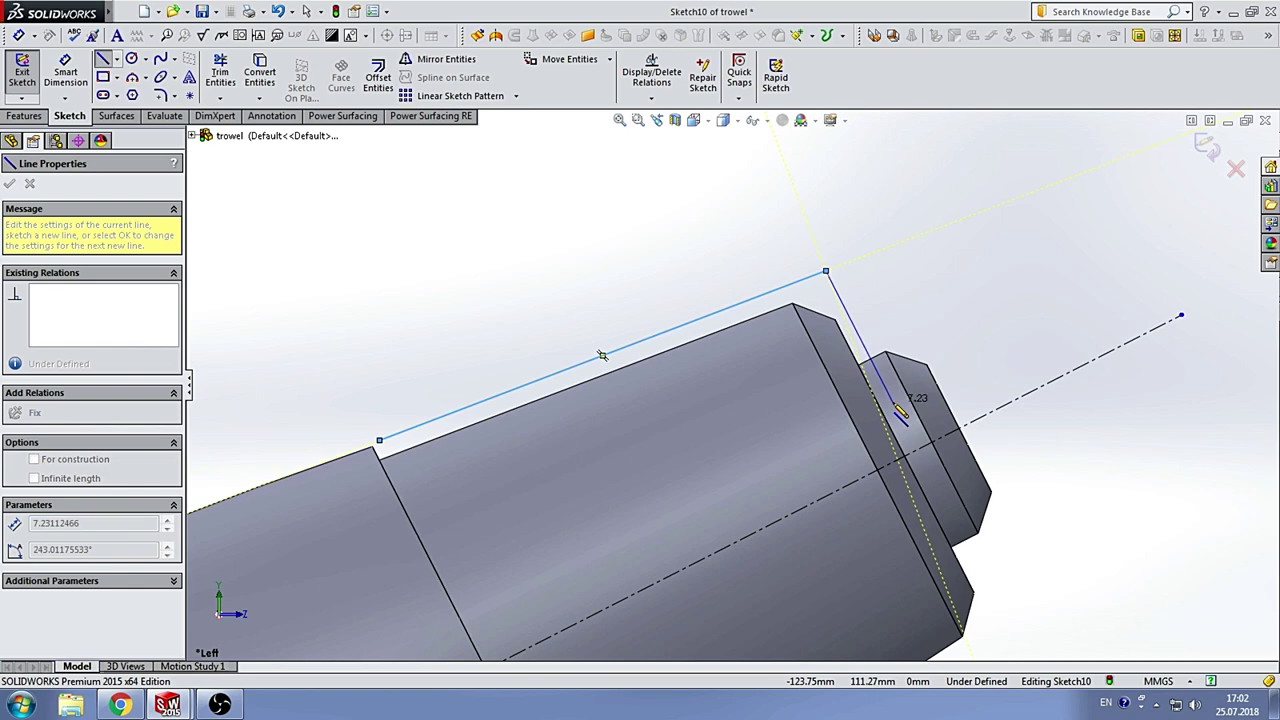
pyautogui.scroll(3, 895, 410)
pyautogui.scroll(-3, 731, 402)
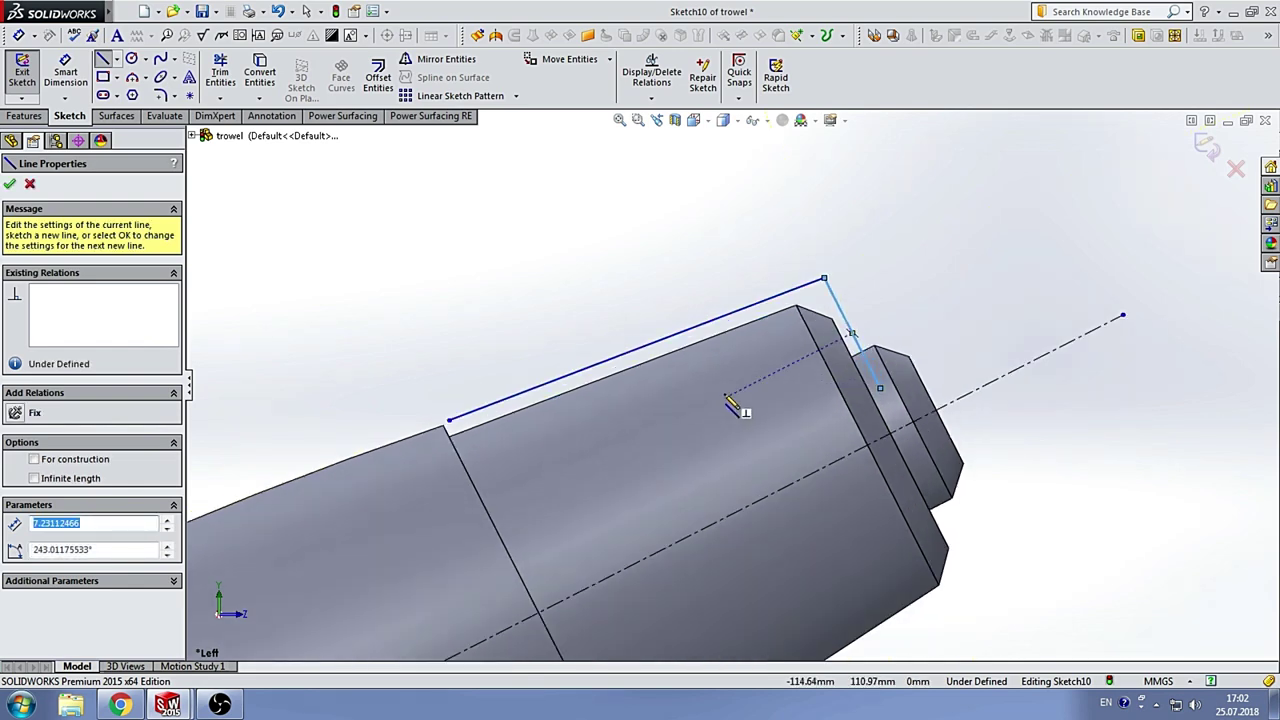
pyautogui.click(159, 97)
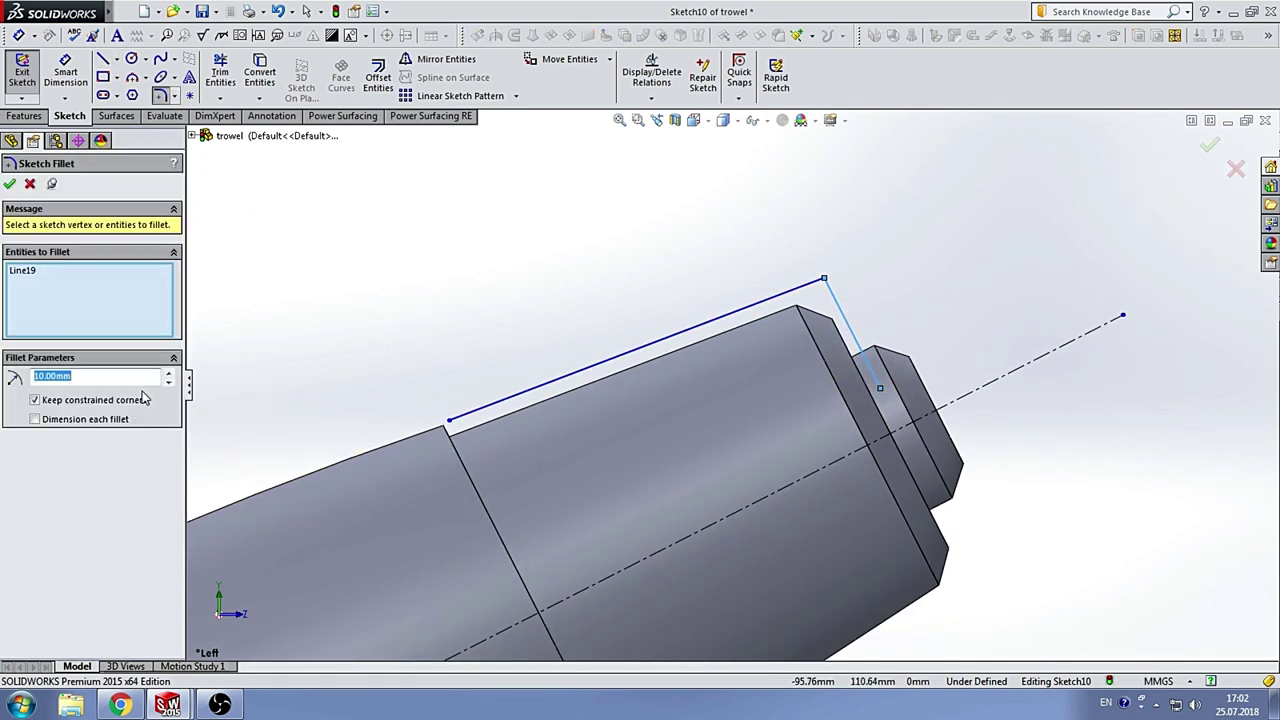
# Step: Round the corner between the two outline lines with a 2 mm sketch fillet
pyautogui.click(824, 280)
pyautogui.click(9, 184)
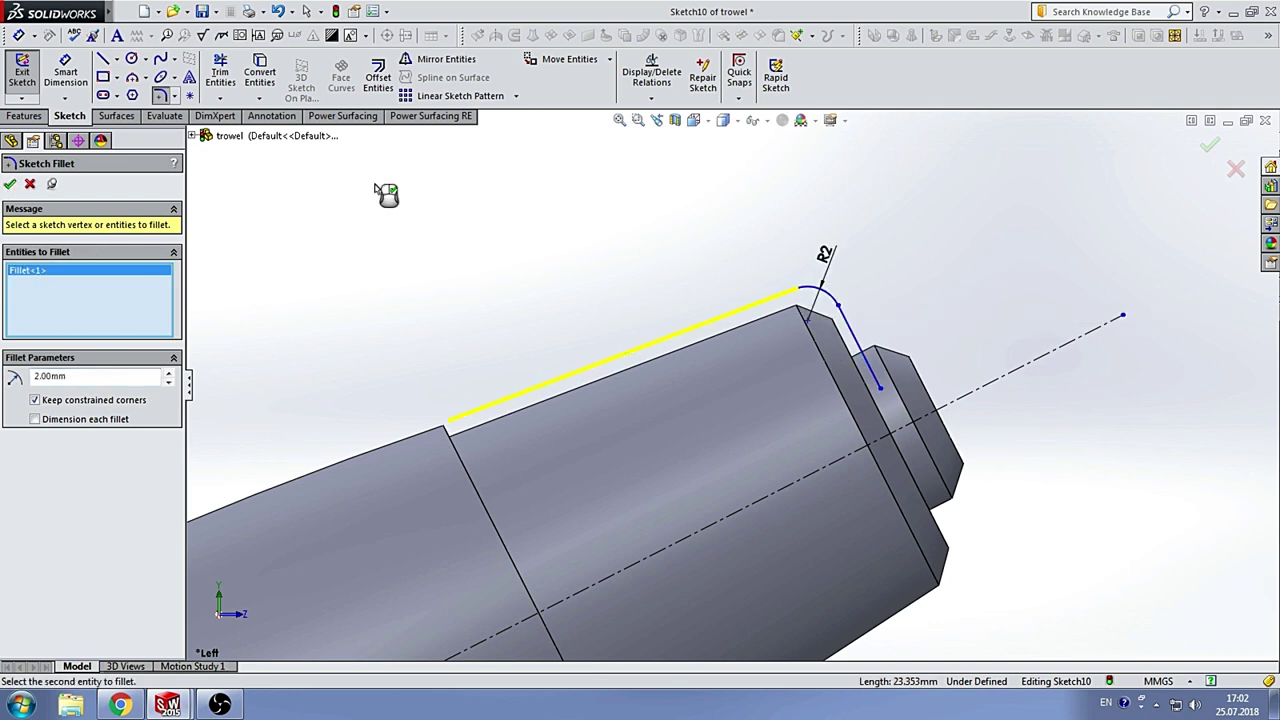
pyautogui.click(9, 184)
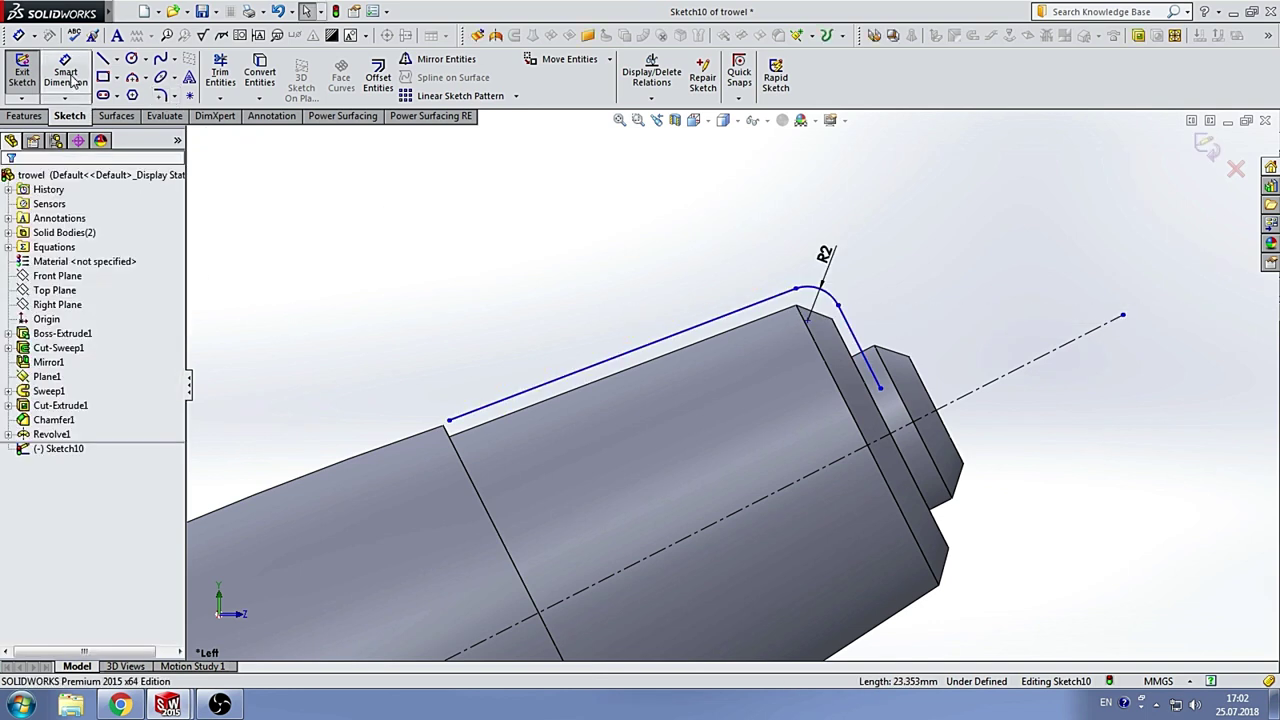
# Step: Make the outline's long top line parallel to the handle's top silhouette edge
pyautogui.click(597, 372)
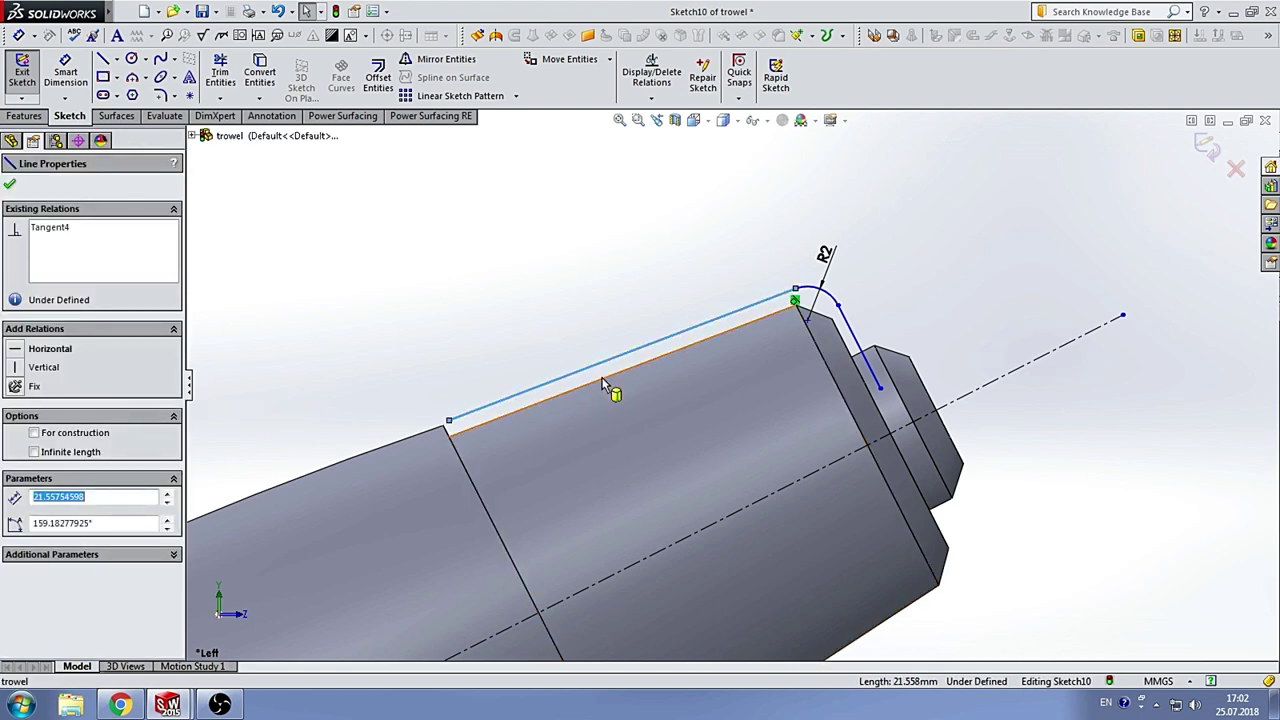
pyautogui.keyDown('ctrl'); pyautogui.click(603, 383); pyautogui.keyUp('ctrl')
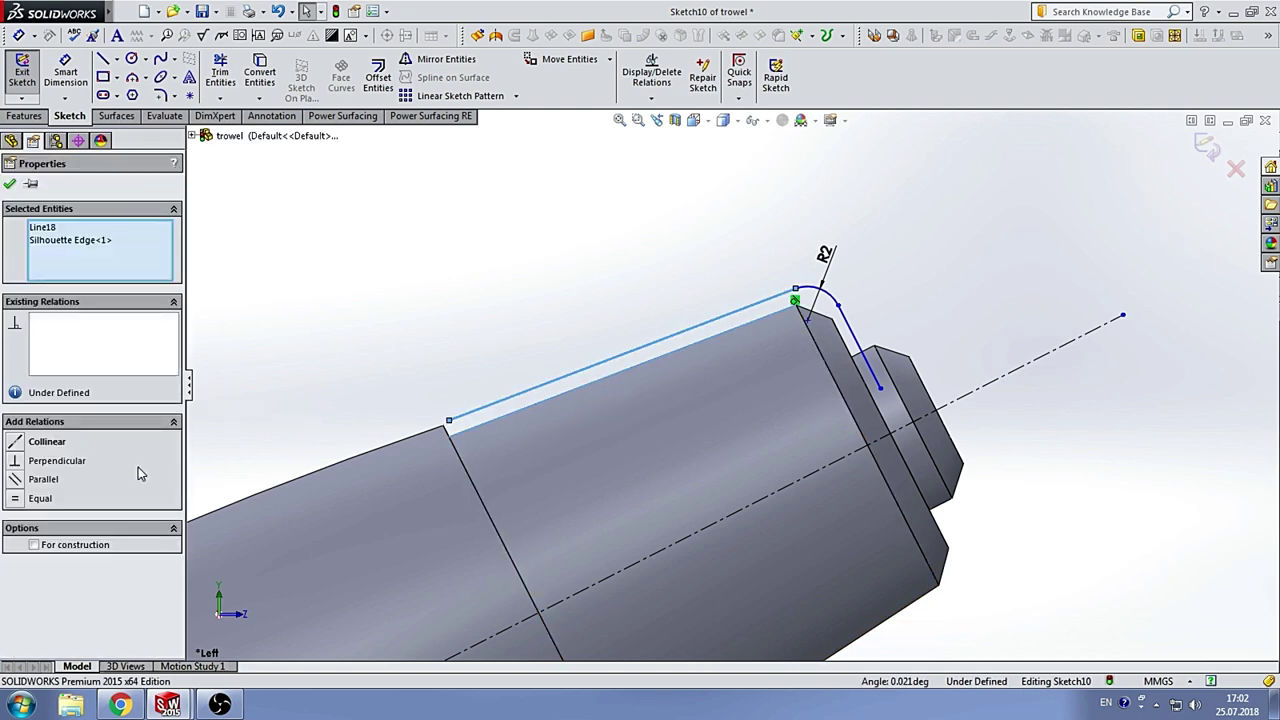
pyautogui.click(48, 486)
pyautogui.click(722, 243)
pyautogui.click(850, 355)
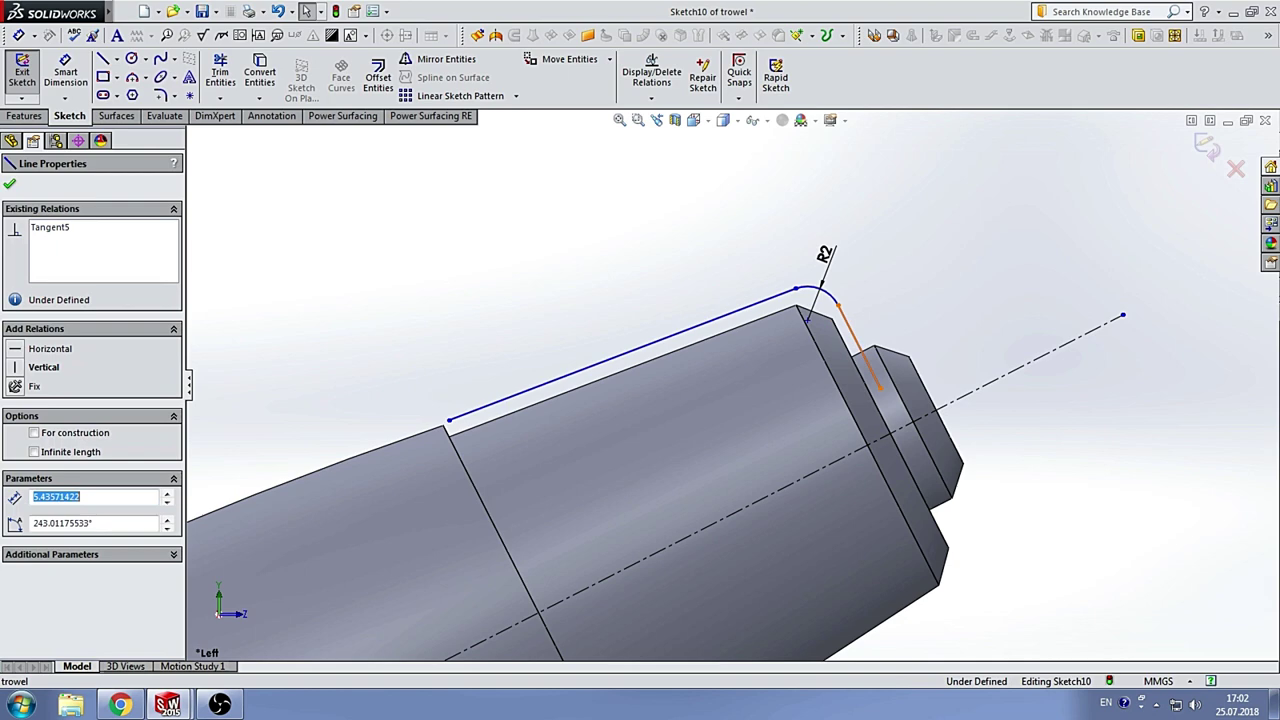
pyautogui.keyDown('ctrl'); pyautogui.click(850, 355); pyautogui.keyUp('ctrl')
pyautogui.click(520, 268)
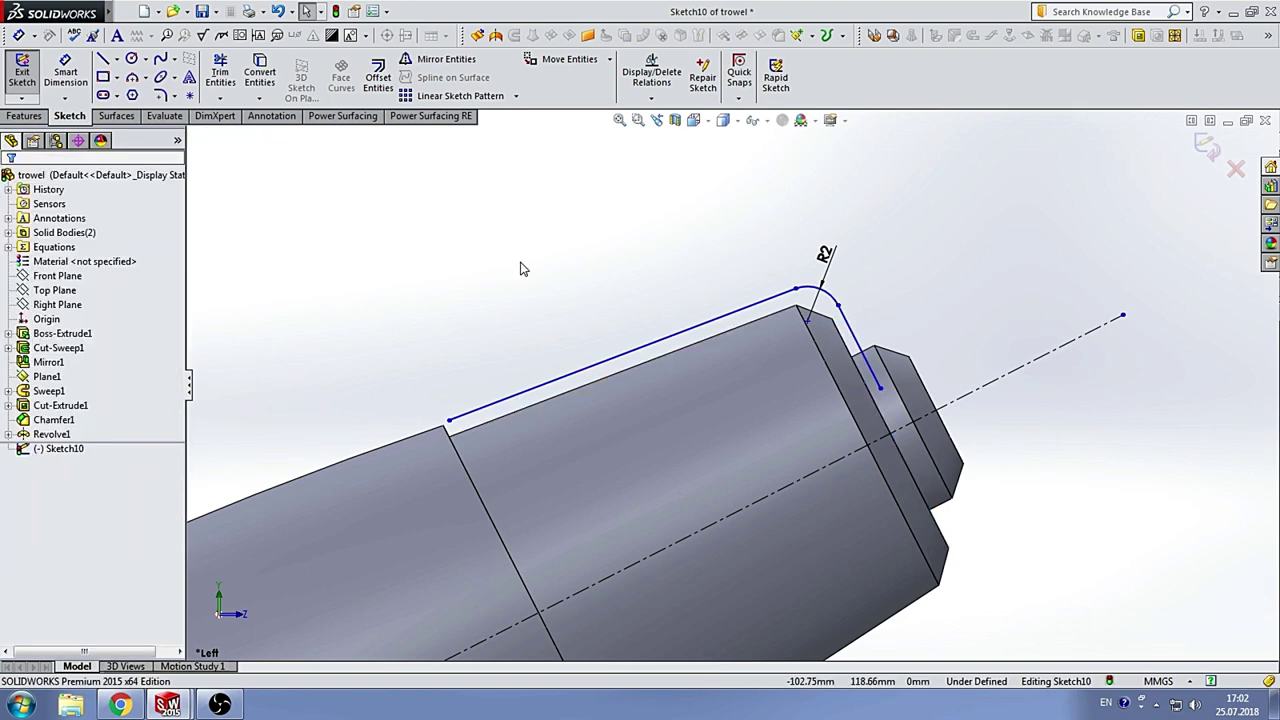
pyautogui.click(86, 90)
# Step: Offset the long top sketch line 0.30 mm from the handle's top edge
pyautogui.click(633, 354)
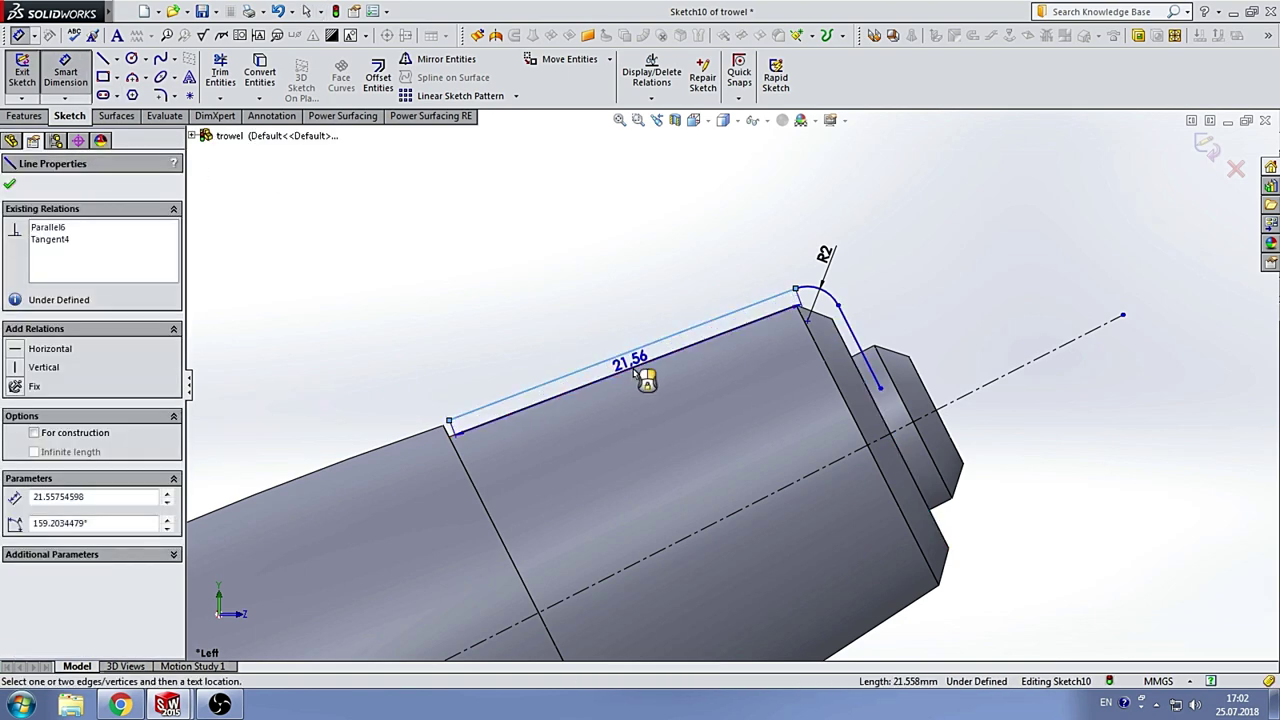
pyautogui.click(643, 376)
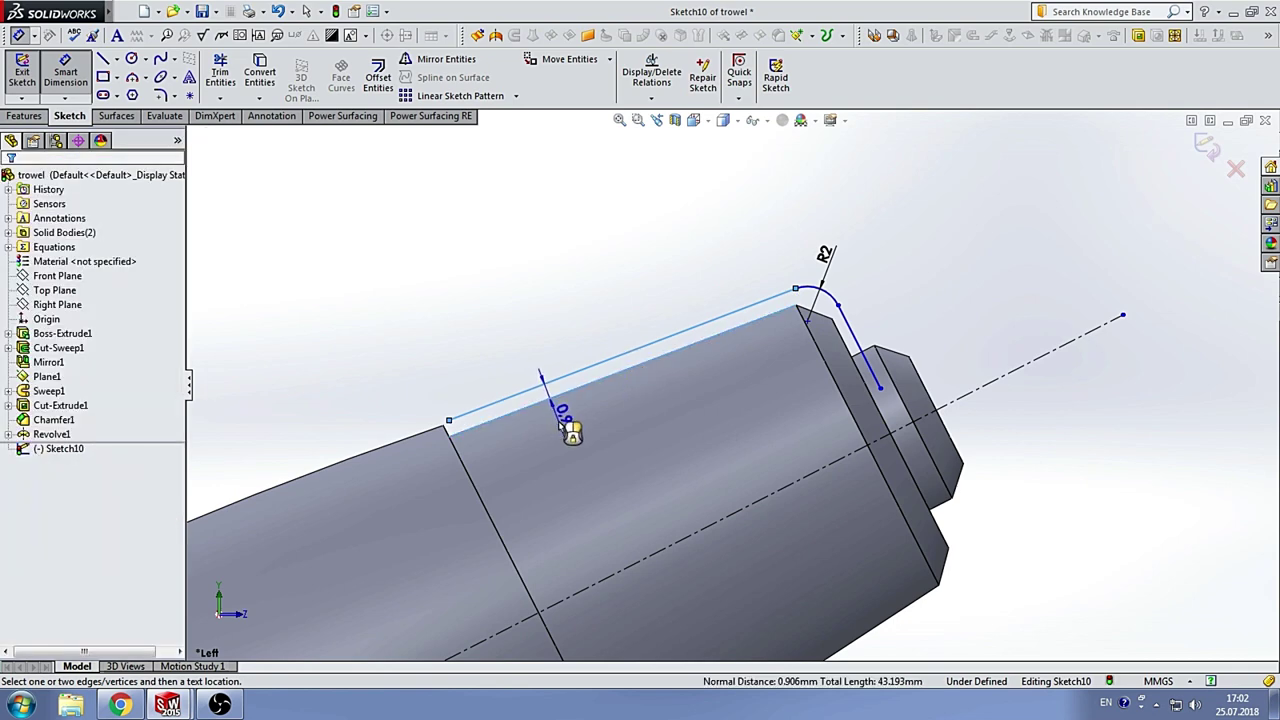
pyautogui.click(565, 430)
pyautogui.write('0.')
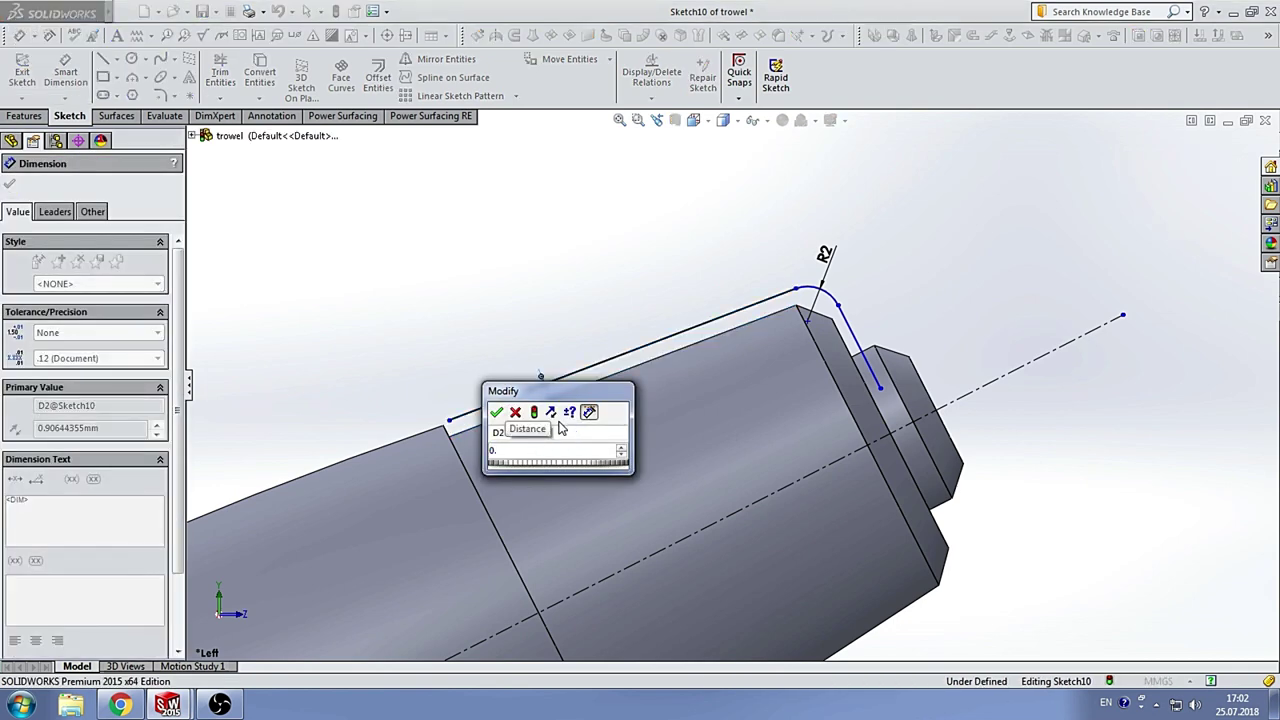
pyautogui.write('3')
pyautogui.press('Return')
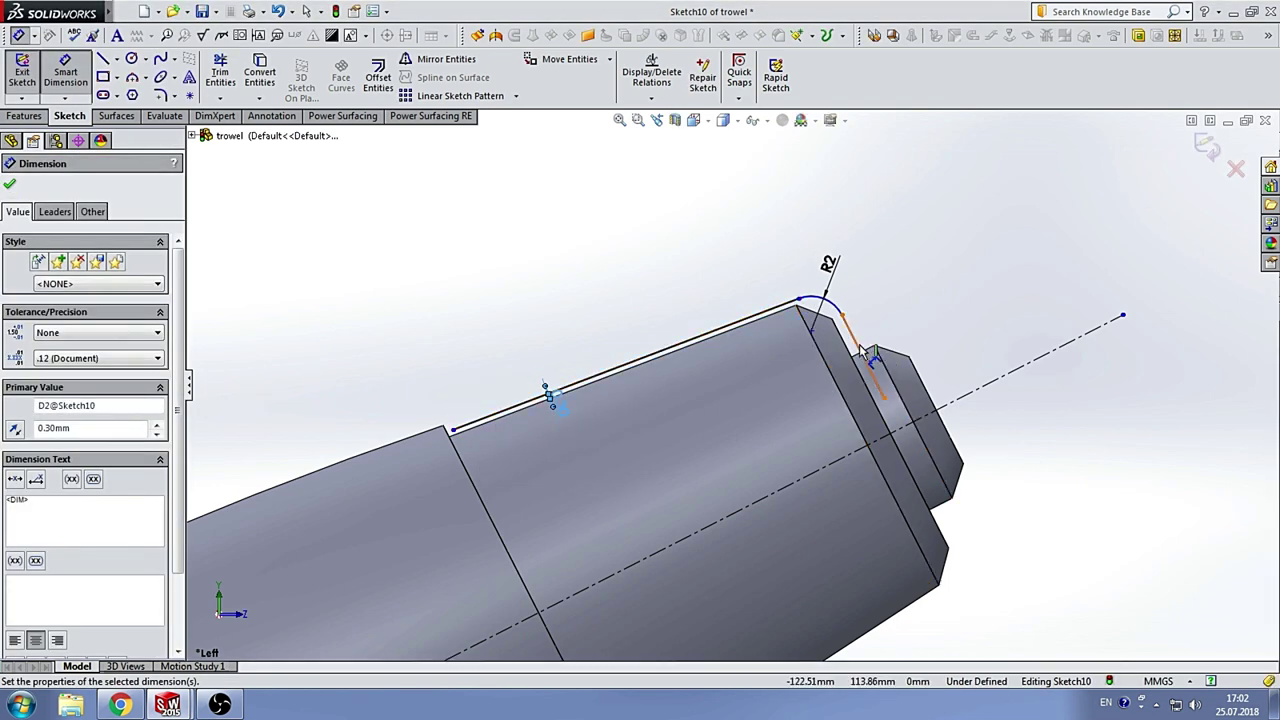
# Step: Offset the short side sketch line 0.30 mm from the neighbouring handle edge
pyautogui.click(853, 344)
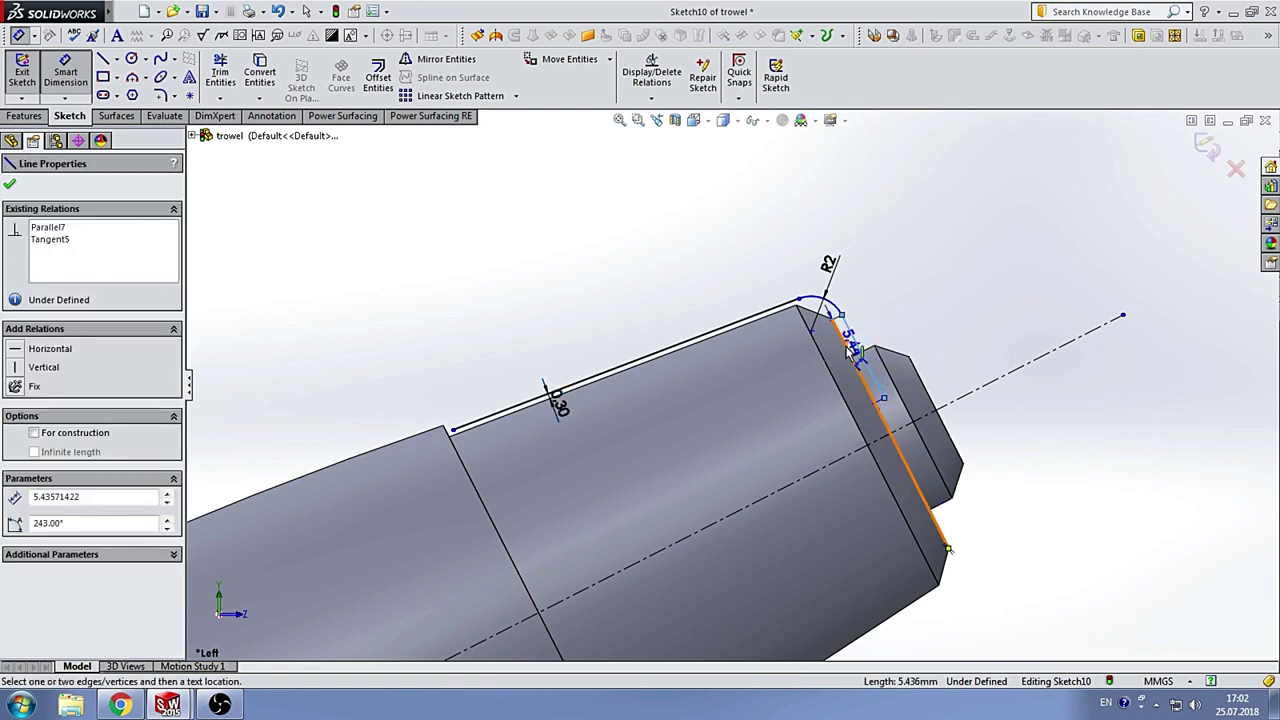
pyautogui.click(840, 315)
pyautogui.click(800, 200)
pyautogui.write('0.')
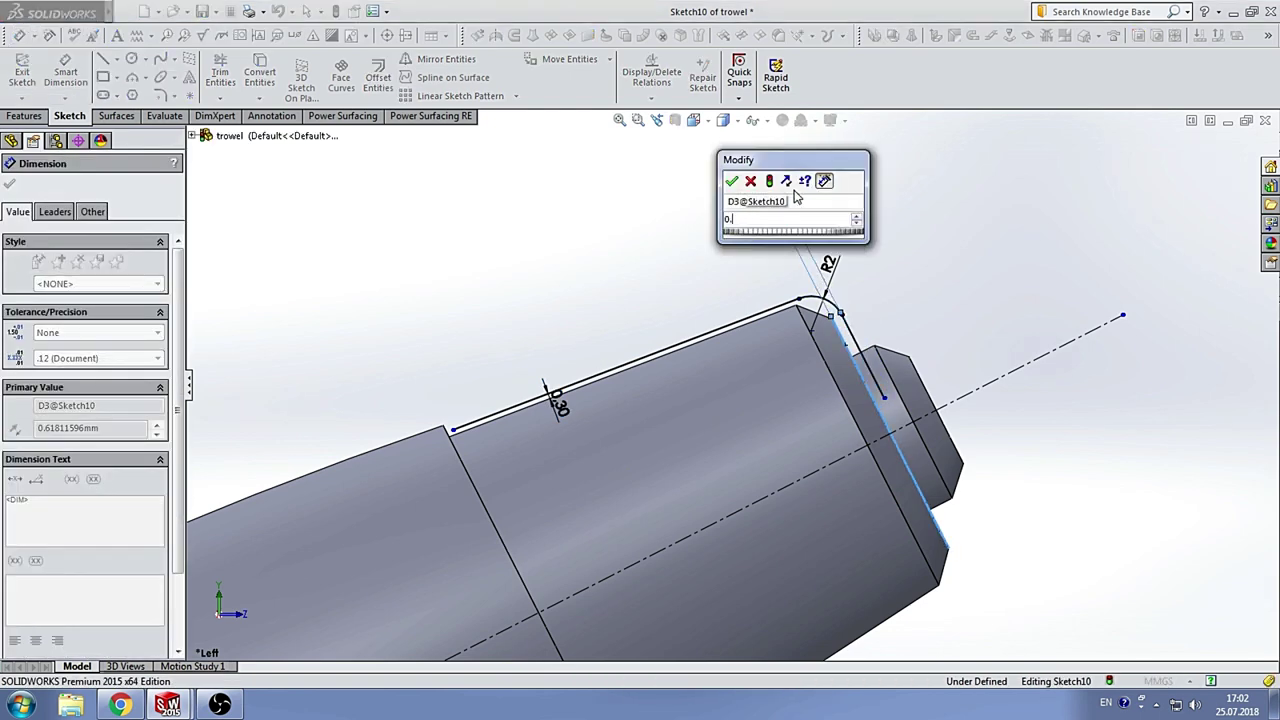
pyautogui.write('3')
pyautogui.press('Return')
pyautogui.click(897, 240)
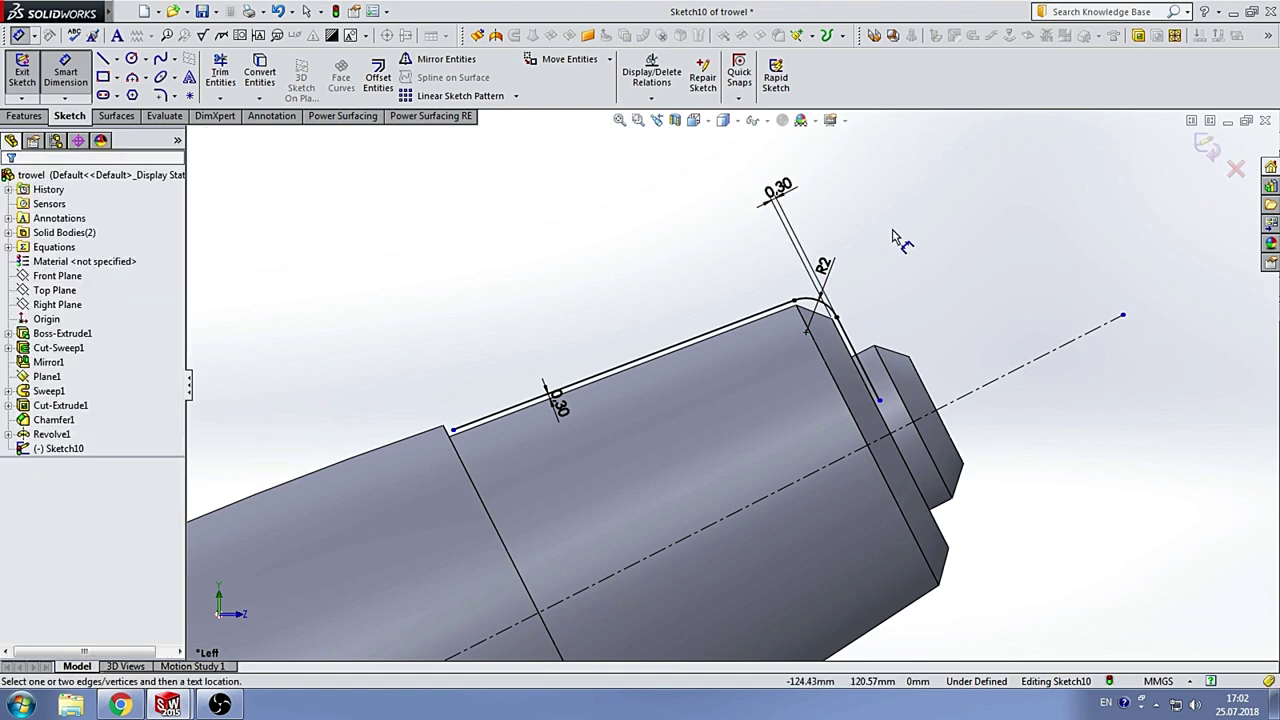
pyautogui.scroll(2, 682, 389)
pyautogui.scroll(-3, 706, 381)
pyautogui.scroll(2, 771, 403)
pyautogui.scroll(-1, 750, 393)
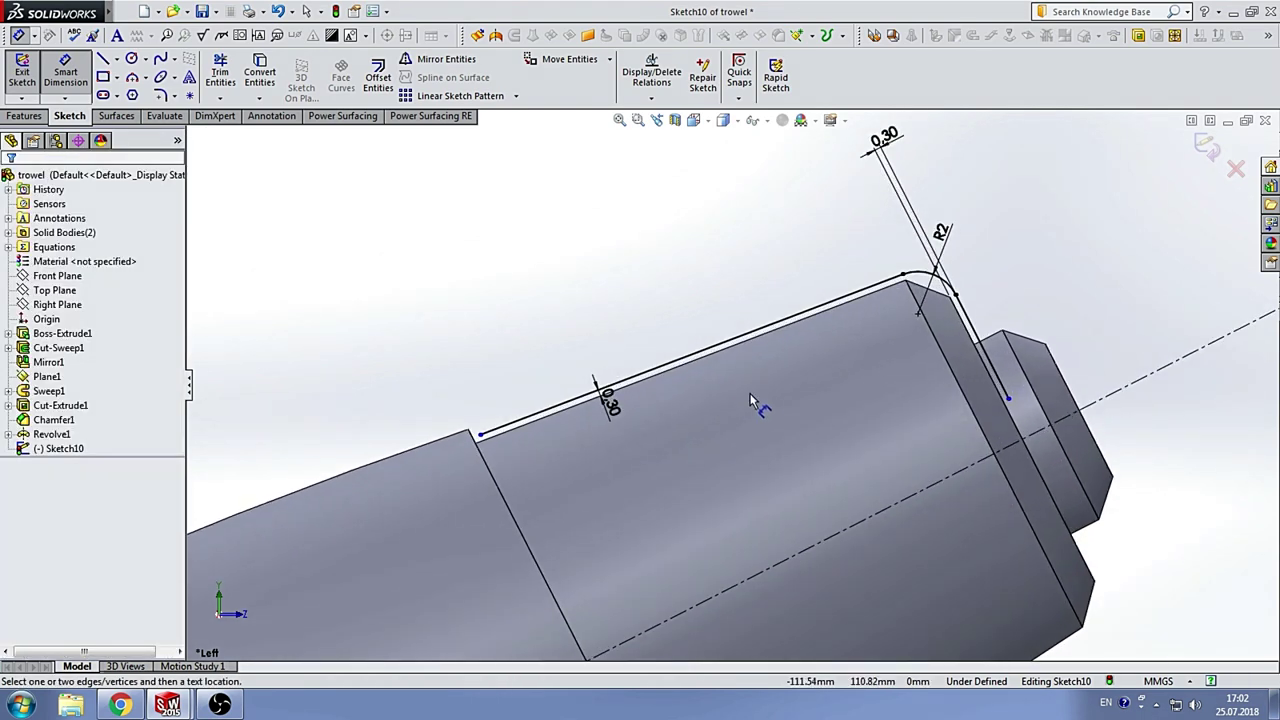
pyautogui.press('Escape')
pyautogui.scroll(2, 735, 380)
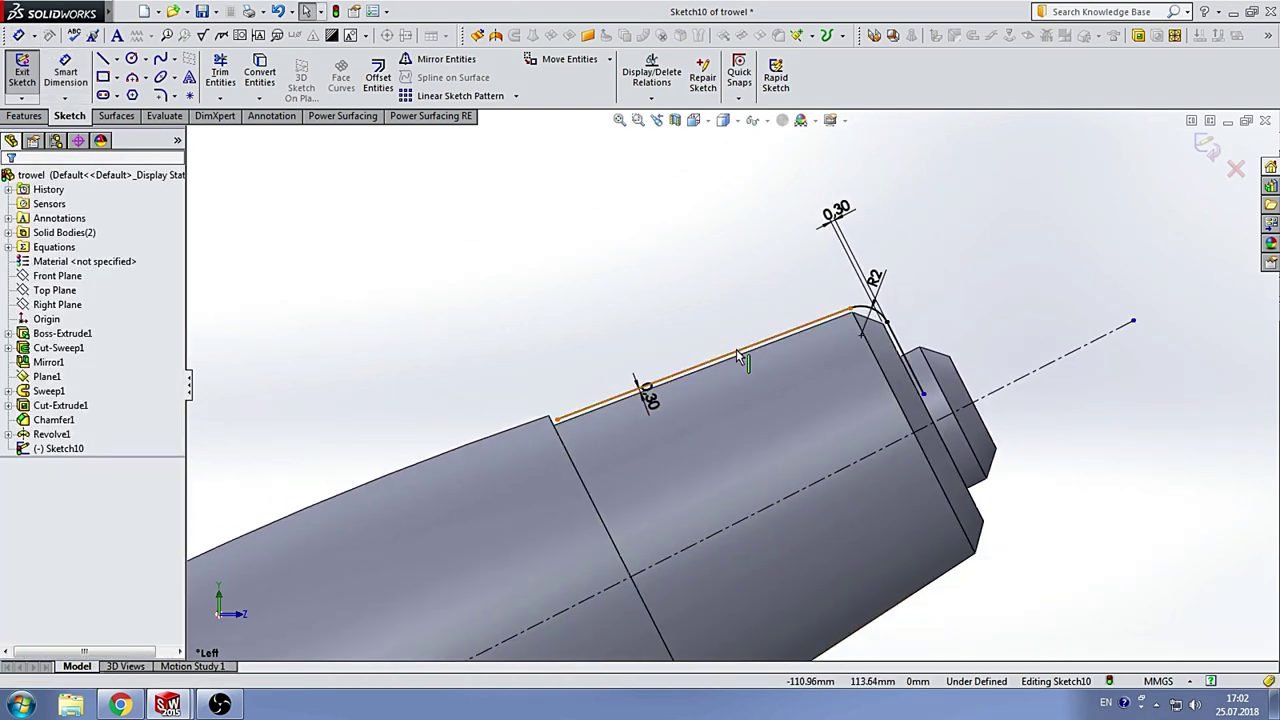
pyautogui.click(737, 357)
pyautogui.scroll(-2, 851, 305)
# Step: Offset the selected lines and arc to create a parallel copy of the profile
pyautogui.keyDown('ctrl'); pyautogui.click(851, 310); pyautogui.keyUp('ctrl')
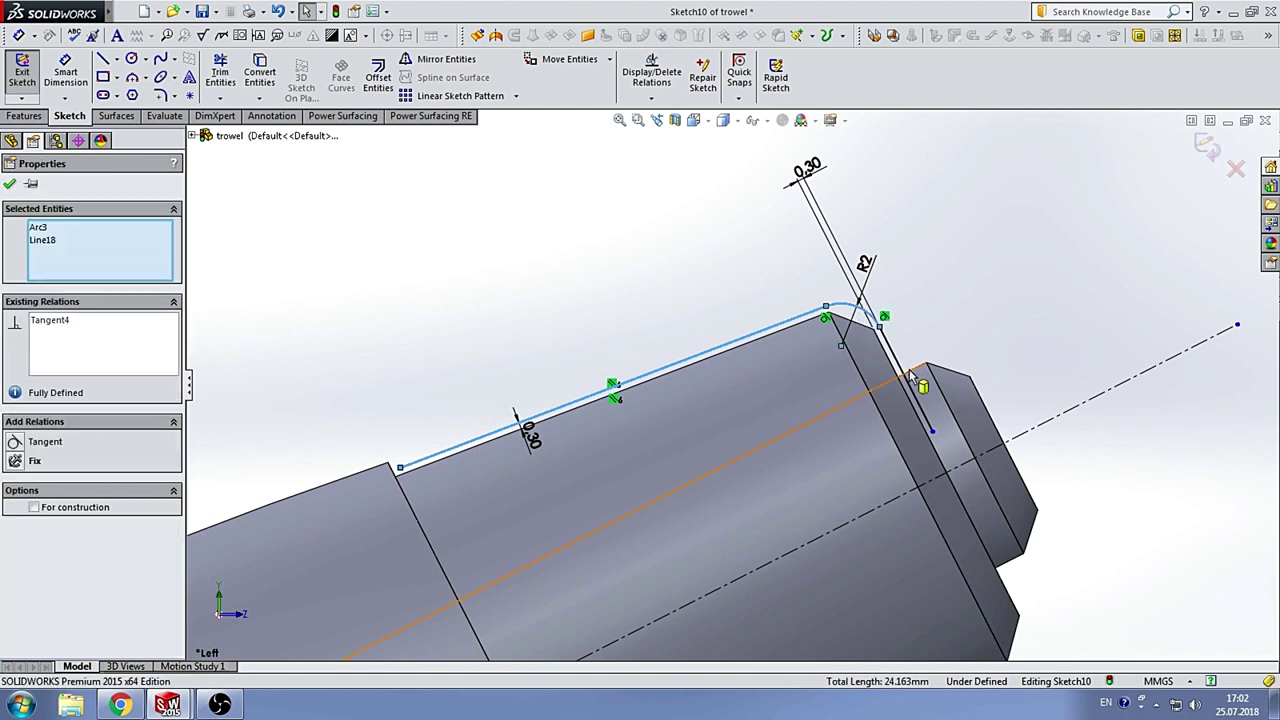
pyautogui.keyDown('ctrl'); pyautogui.click(908, 376); pyautogui.keyUp('ctrl')
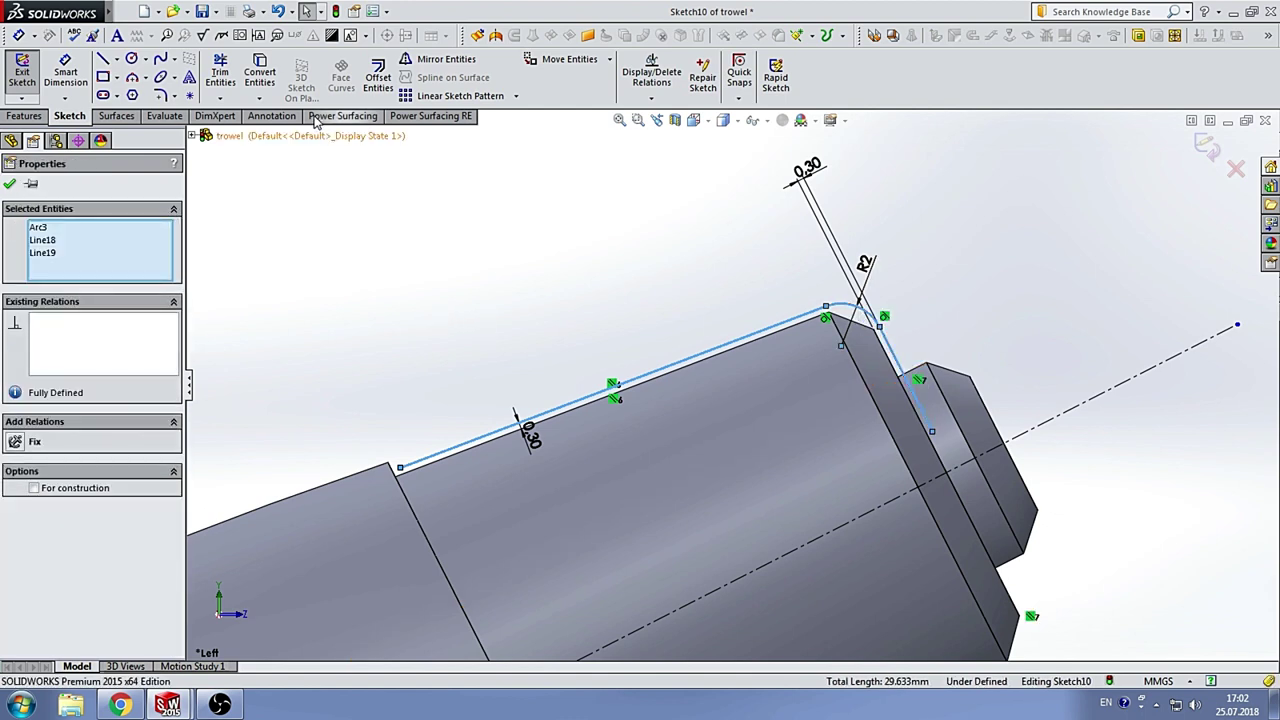
pyautogui.click(380, 80)
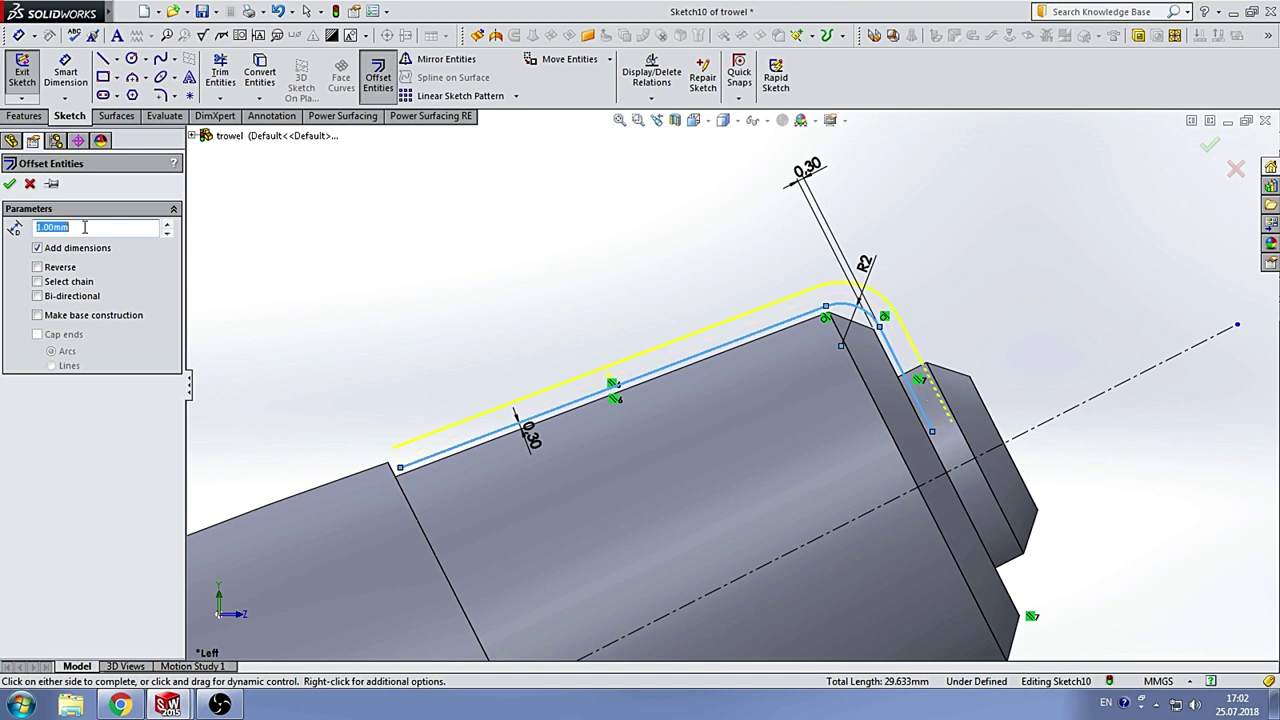
pyautogui.click(10, 184)
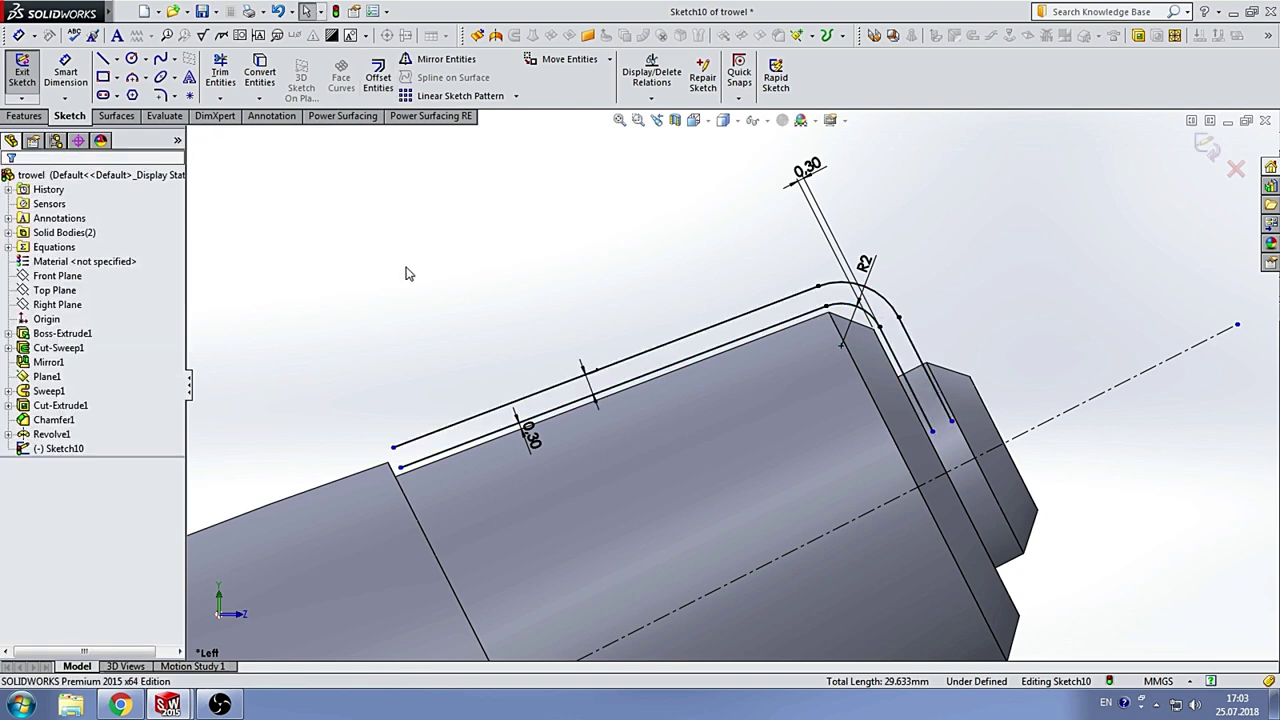
pyautogui.scroll(2, 729, 320)
pyautogui.scroll(-1, 737, 370)
# Step: Draw closing lines joining the original and offset profiles at the right and left ends
pyautogui.click(102, 59)
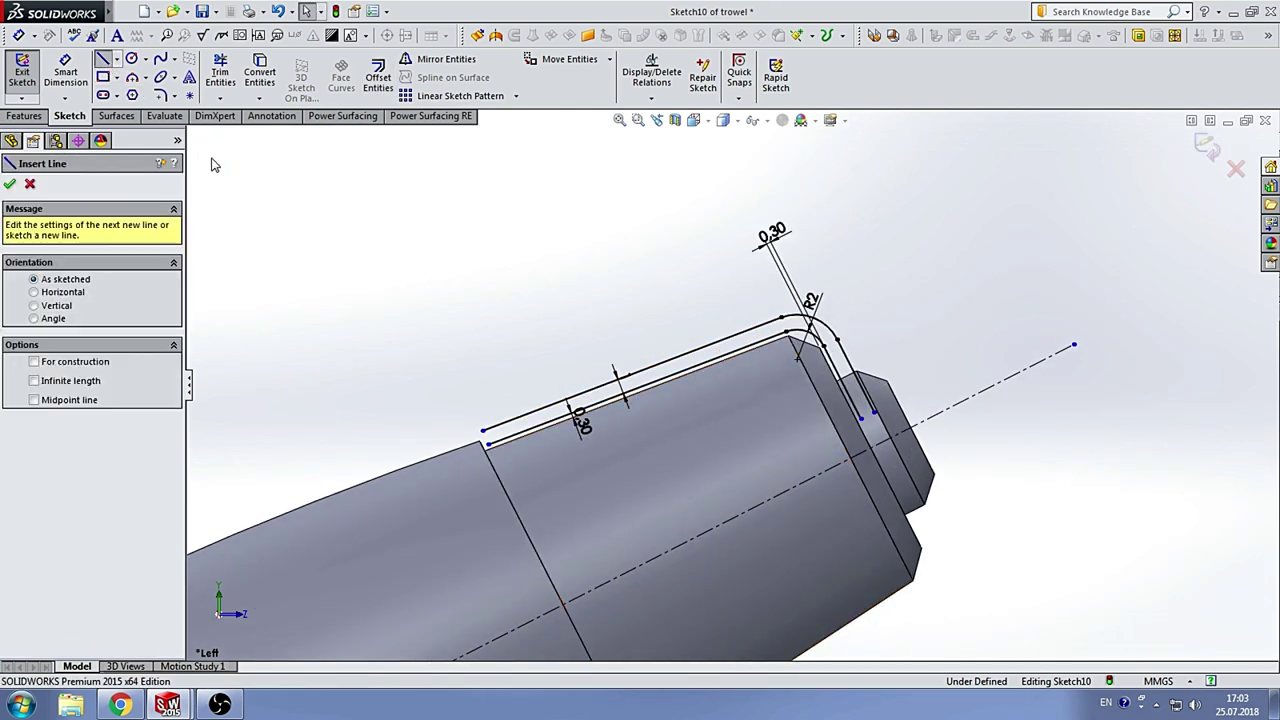
pyautogui.scroll(5, 900, 410)
pyautogui.click(787, 427)
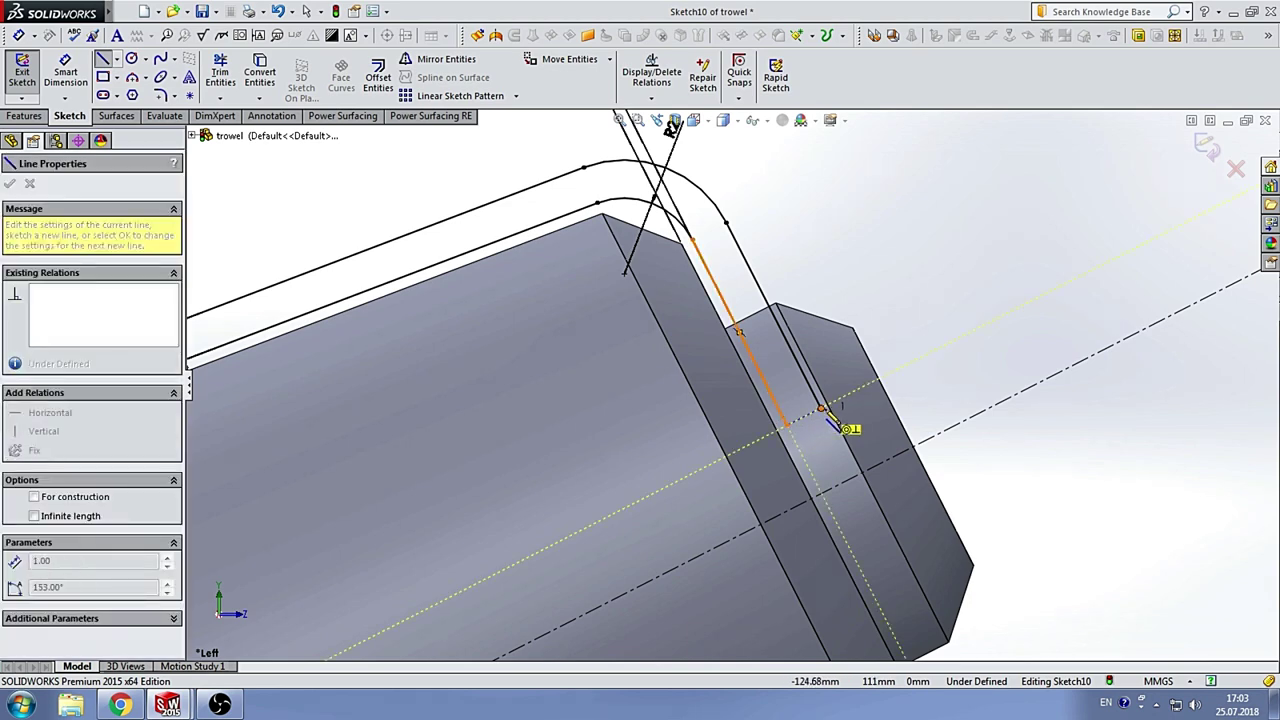
pyautogui.click(820, 408)
pyautogui.press('Escape')
pyautogui.scroll(5, 779, 368)
pyautogui.click(102, 59)
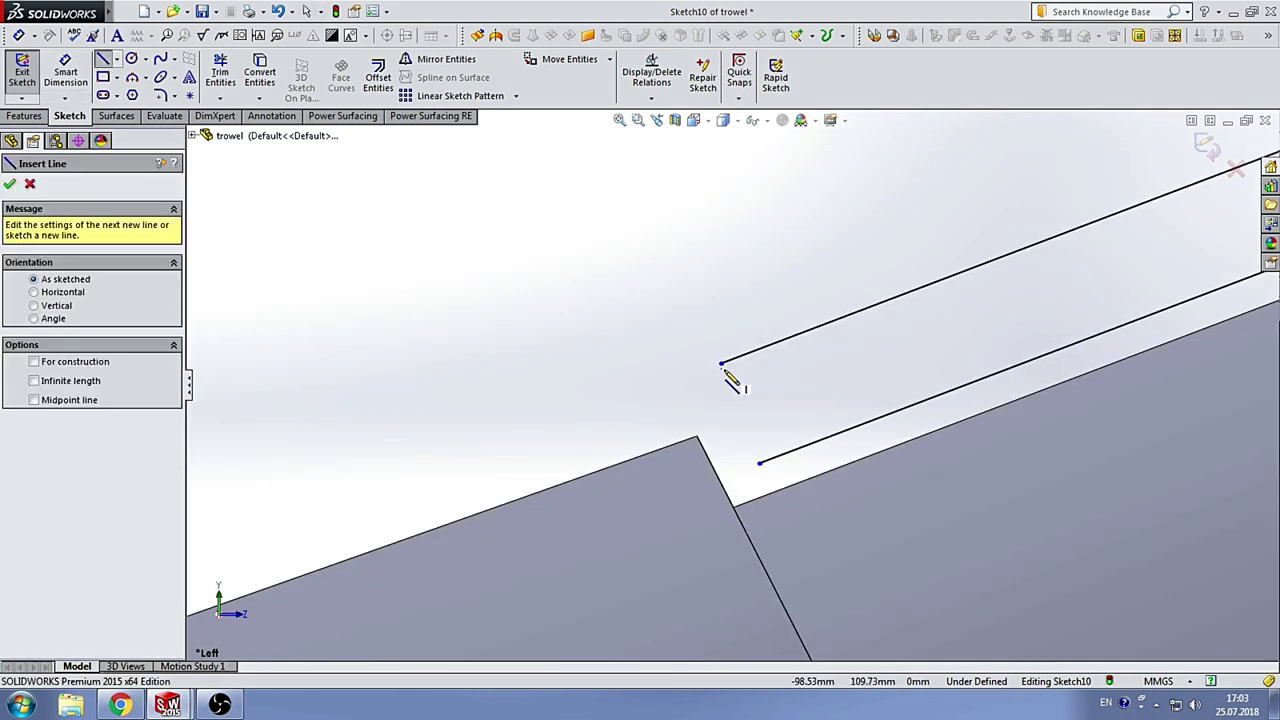
pyautogui.scroll(2, 760, 450)
pyautogui.click(755, 481)
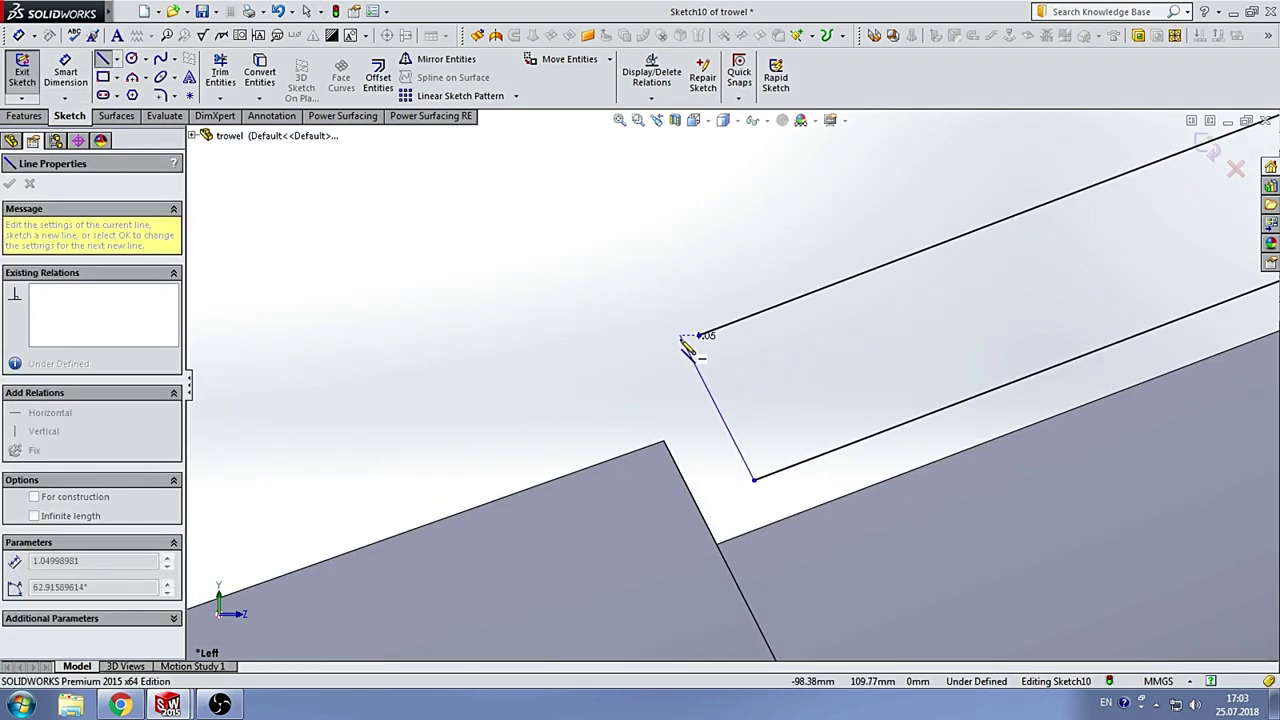
pyautogui.click(663, 300)
pyautogui.press('Escape')
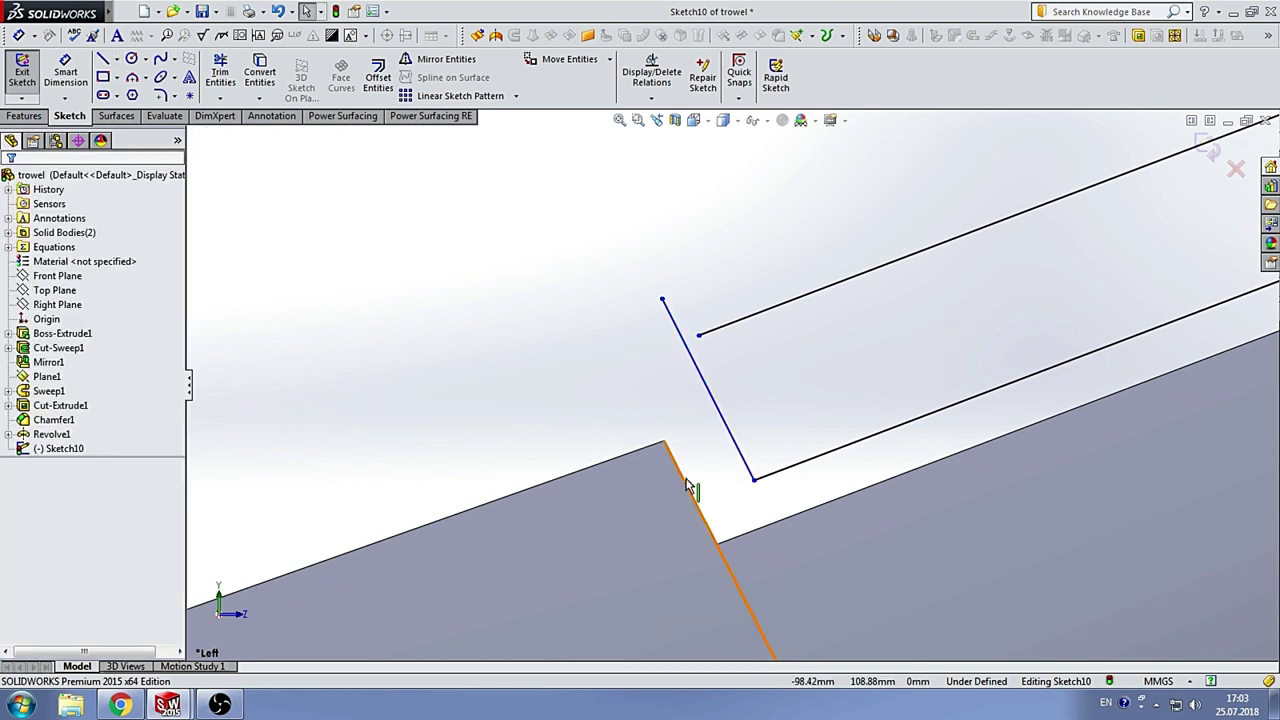
# Step: Extend the upper line so it meets the new sloped closing line
pyautogui.click(686, 487)
pyautogui.keyDown('ctrl'); pyautogui.click(711, 388); pyautogui.keyUp('ctrl')
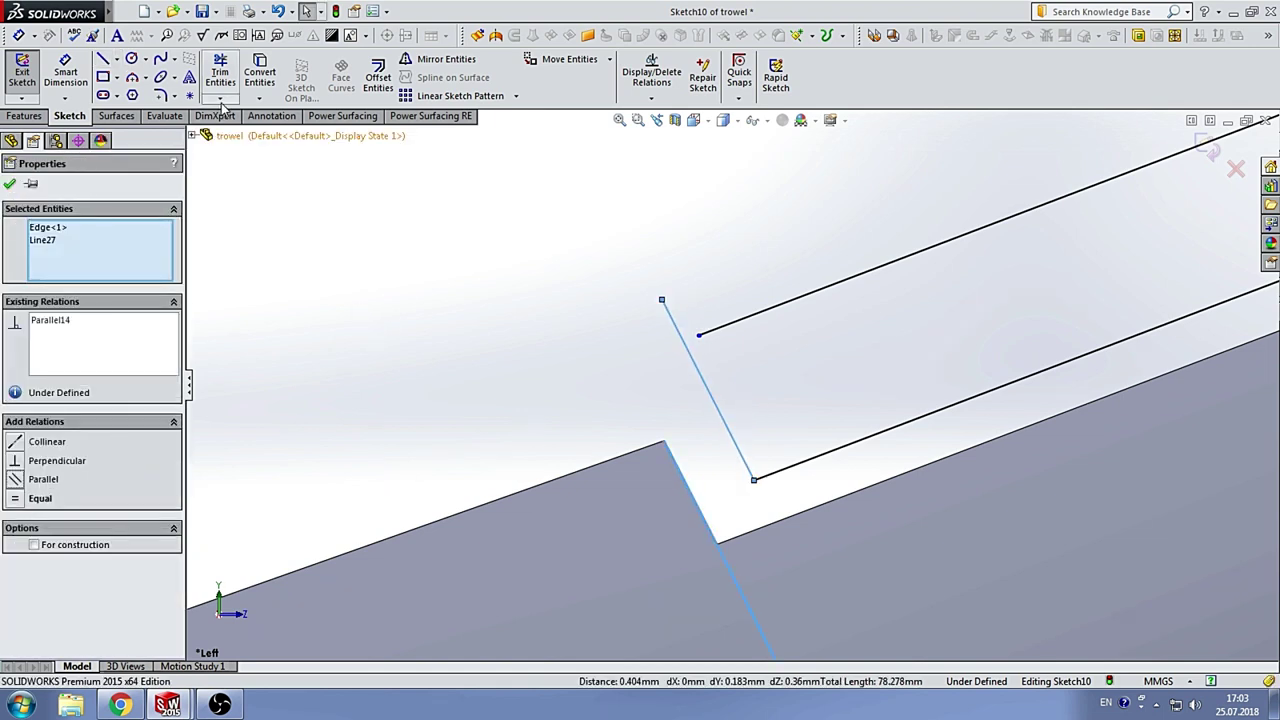
pyautogui.click(220, 75)
pyautogui.keyDown('shift'); pyautogui.click(722, 334); pyautogui.keyUp('shift')
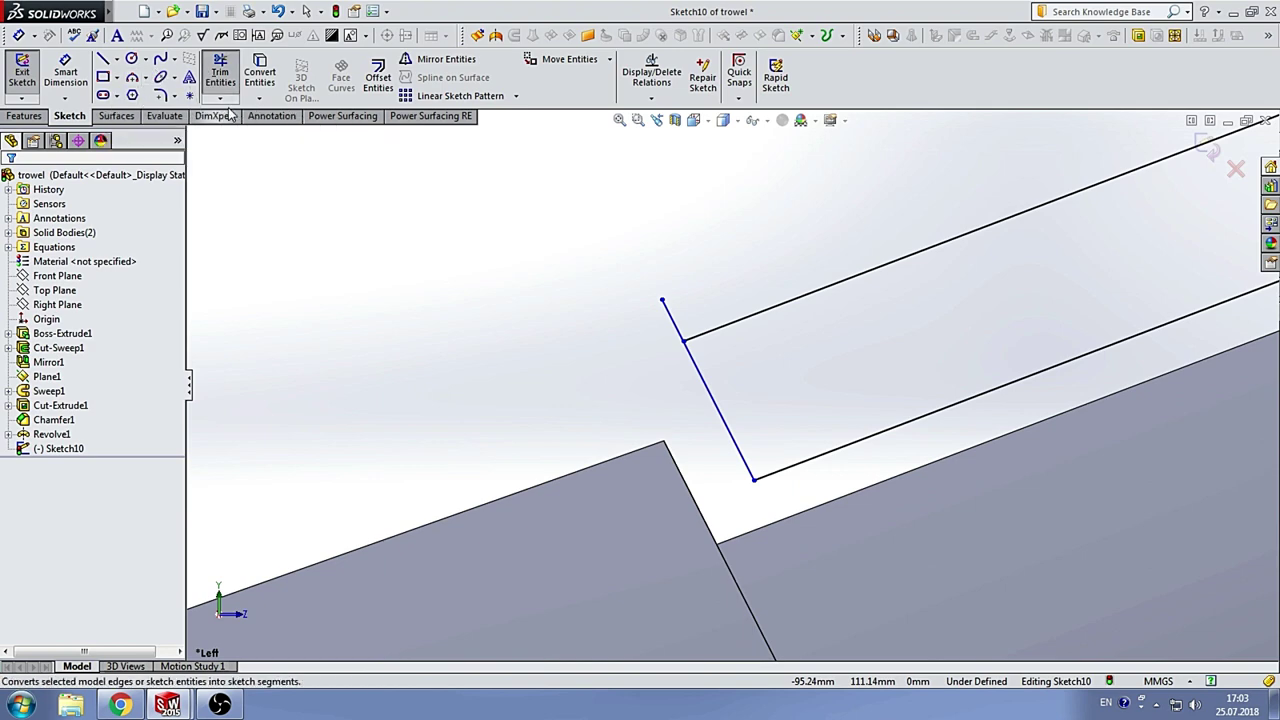
# Step: Delete the stray sketch point and dimension the loop's corner 0.20 from the slanted part edge
pyautogui.click(662, 302)
pyautogui.press('Delete')
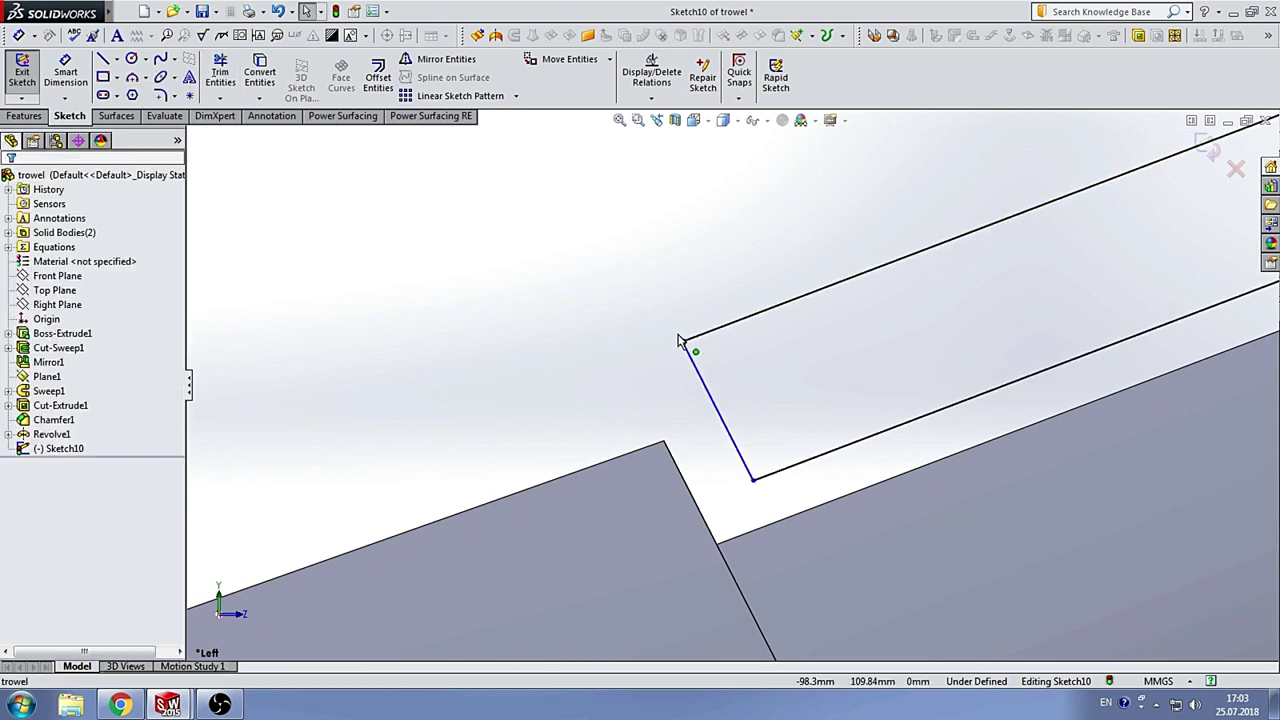
pyautogui.press('d')
pyautogui.scroll(5, 730, 384)
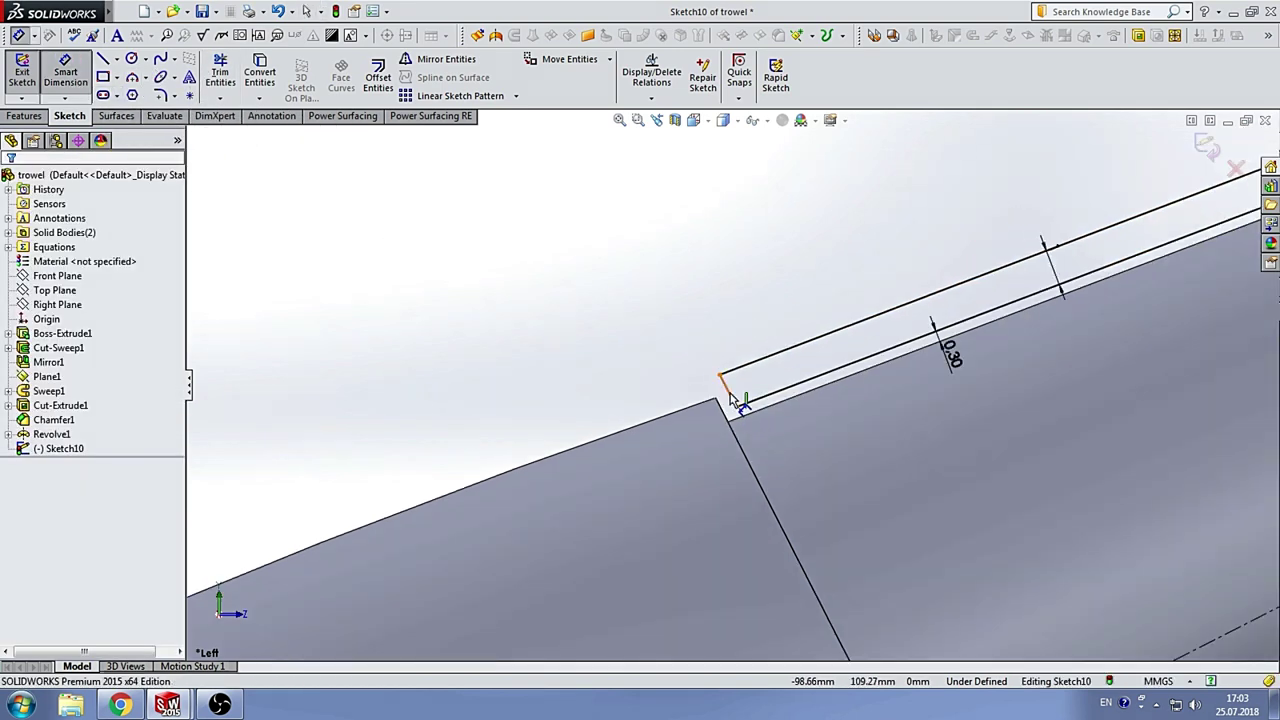
pyautogui.click(724, 413)
pyautogui.click(719, 372)
pyautogui.click(685, 300)
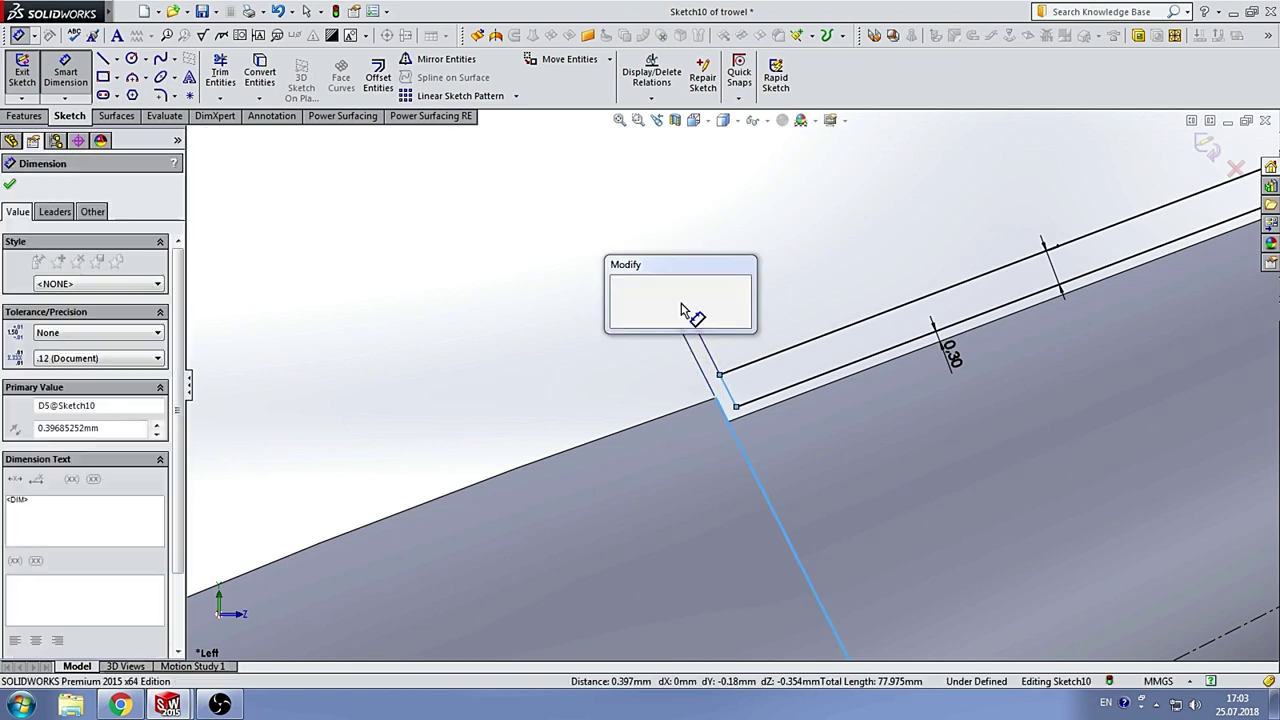
pyautogui.write('0.2')
pyautogui.press('Return')
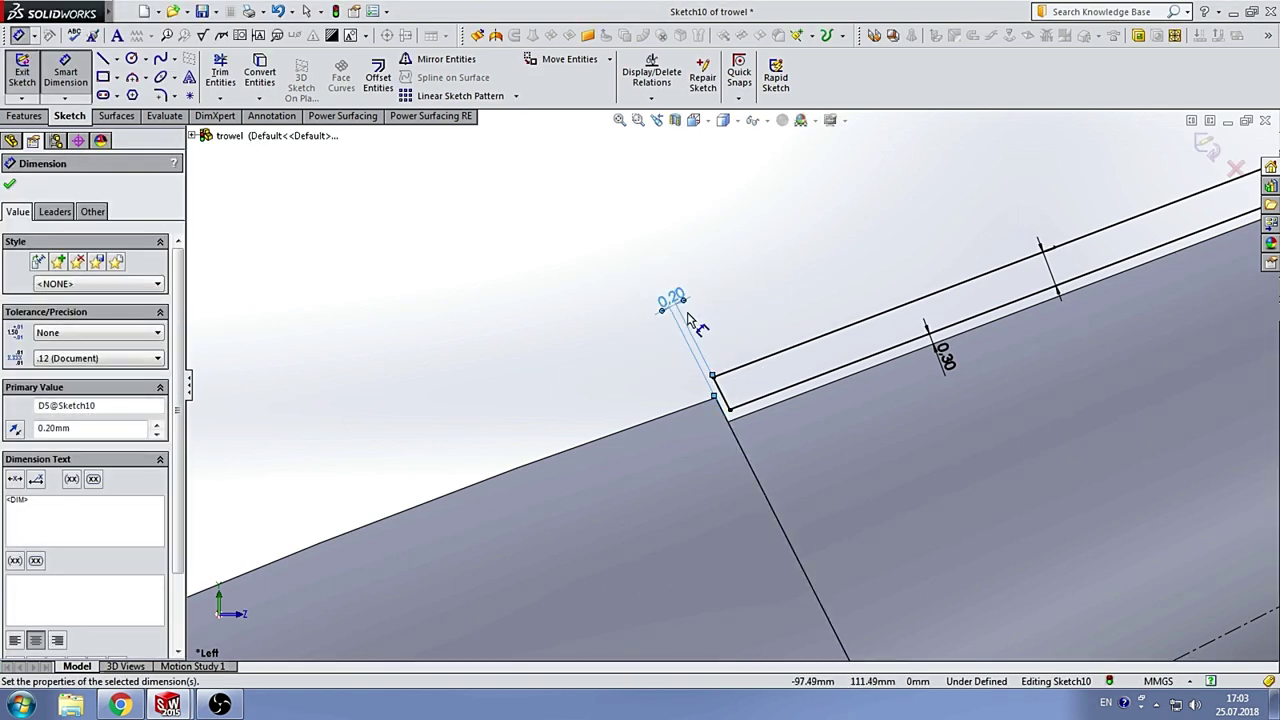
# Step: Dimension the short end line 10.50 from the centerline, fully defining Sketch10
pyautogui.scroll(5, 860, 310)
pyautogui.scroll(-2, 893, 341)
pyautogui.scroll(-3, 893, 341)
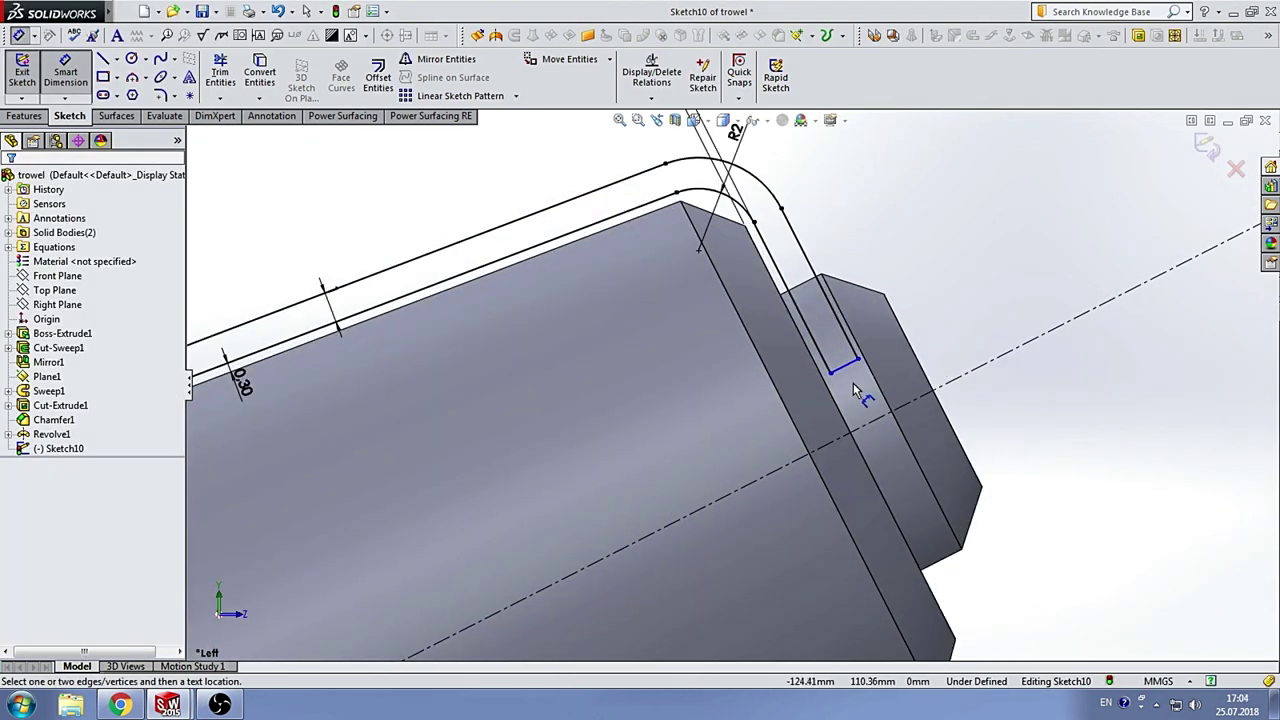
pyautogui.click(845, 367)
pyautogui.click(950, 390)
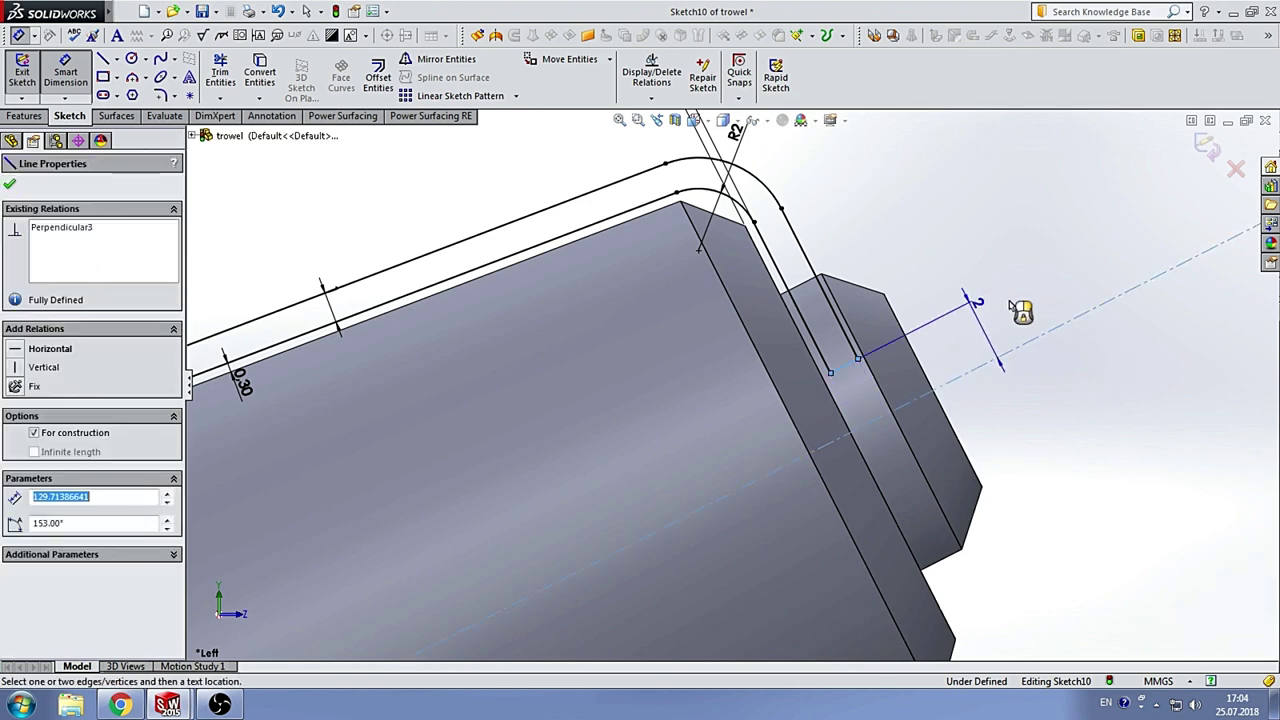
pyautogui.click(1084, 370)
pyautogui.write('10.5')
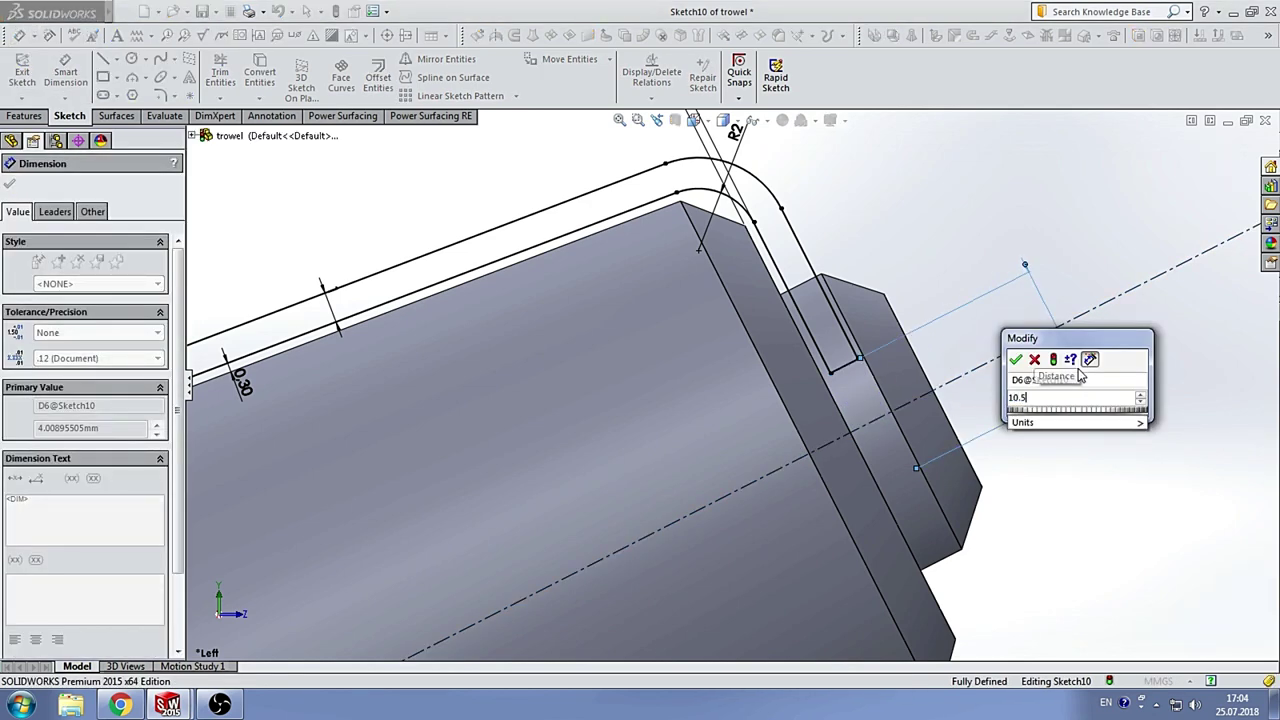
pyautogui.press('Return')
pyautogui.click(1063, 214)
pyautogui.scroll(3, 903, 310)
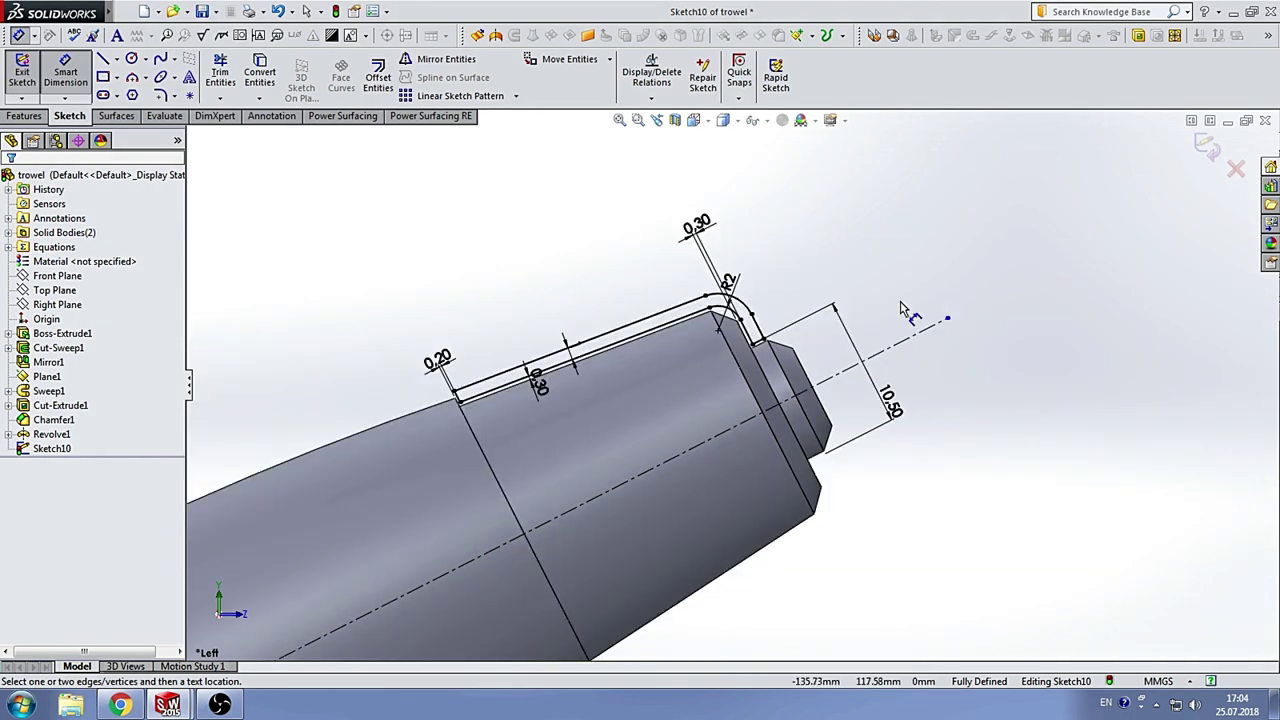
pyautogui.scroll(5, 620, 430)
pyautogui.scroll(-2, 758, 354)
# Step: Convert the cross line at the middle of the Sketch10 handle profile to construction geometry
pyautogui.press('Escape')
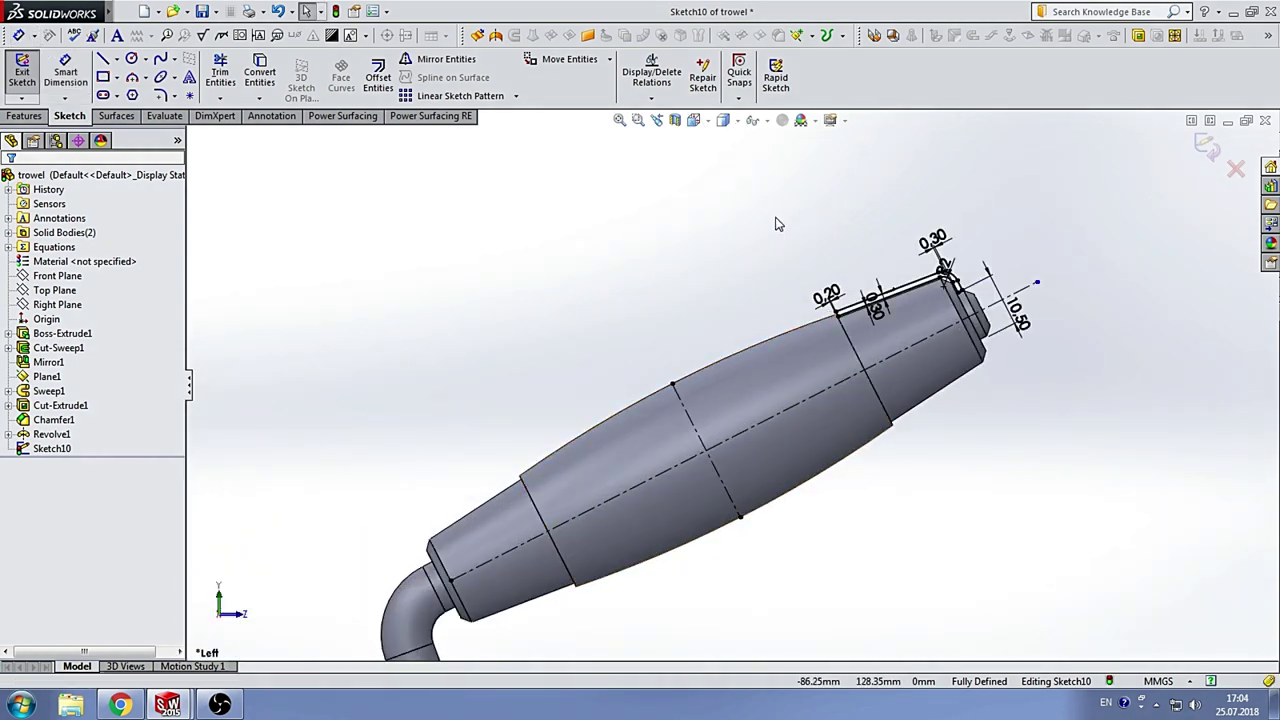
pyautogui.moveTo(784, 196); pyautogui.dragTo(976, 330)
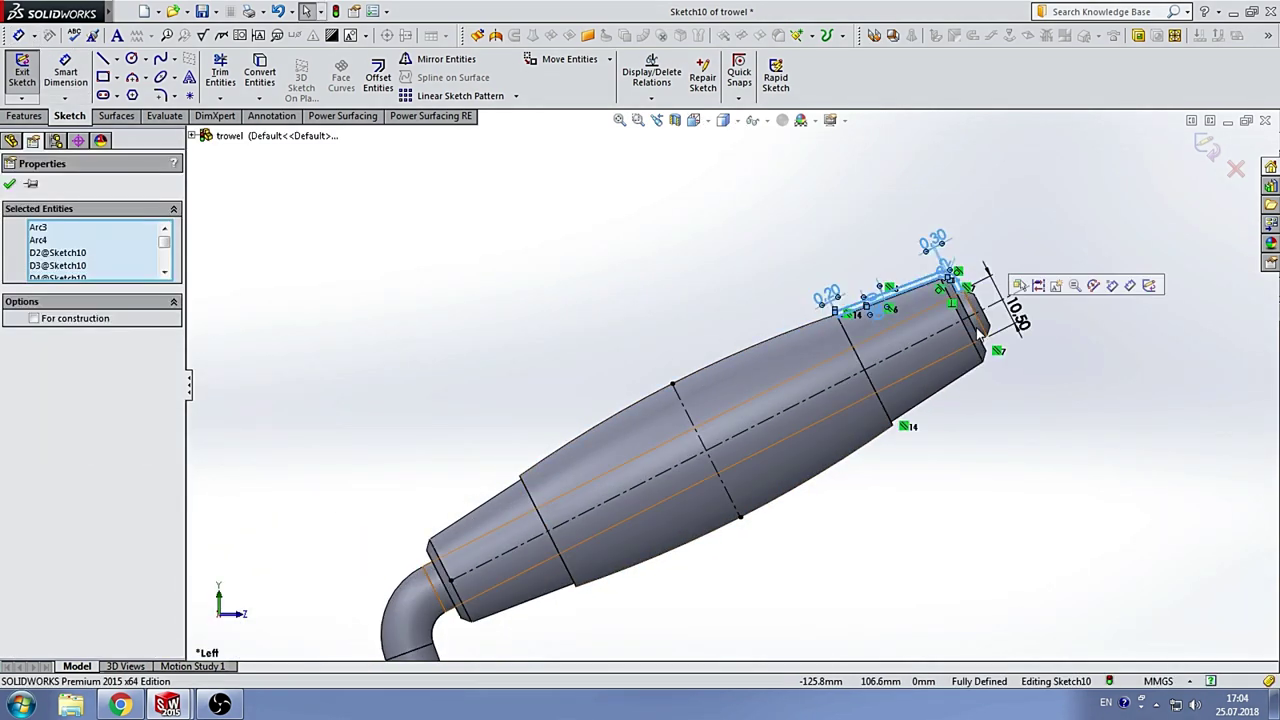
pyautogui.click(760, 262)
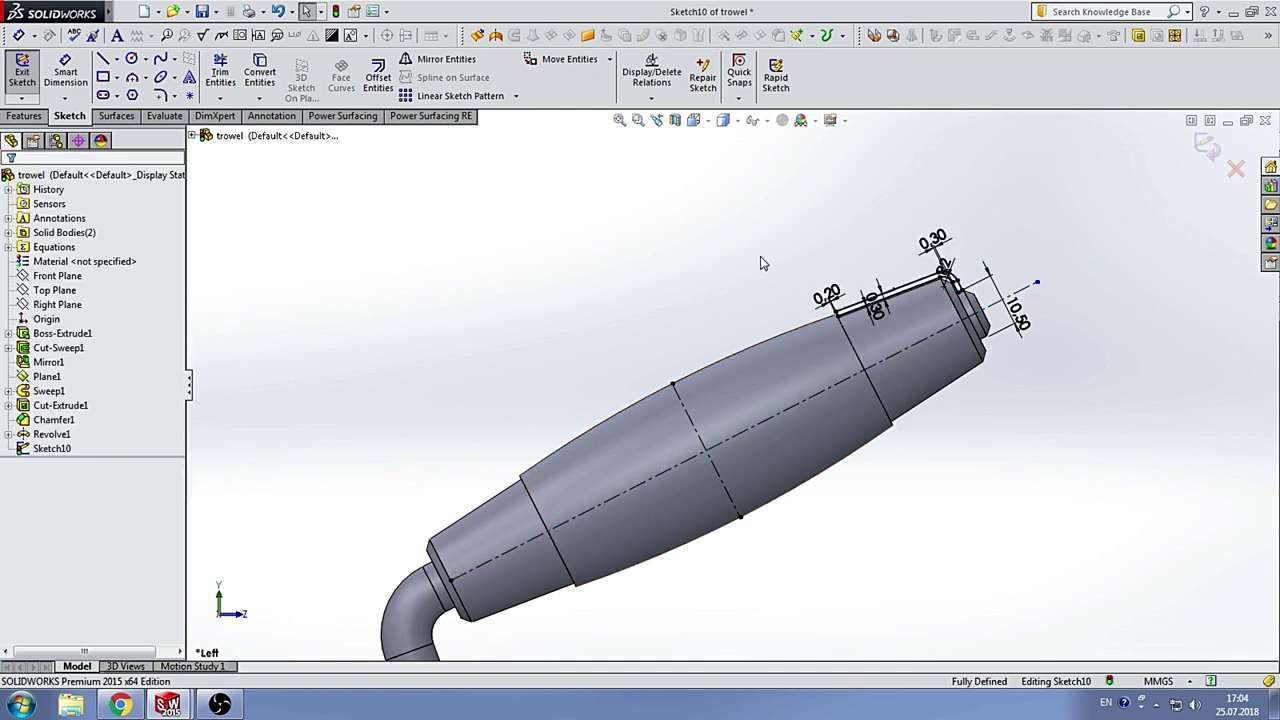
pyautogui.moveTo(796, 228); pyautogui.dragTo(988, 352)
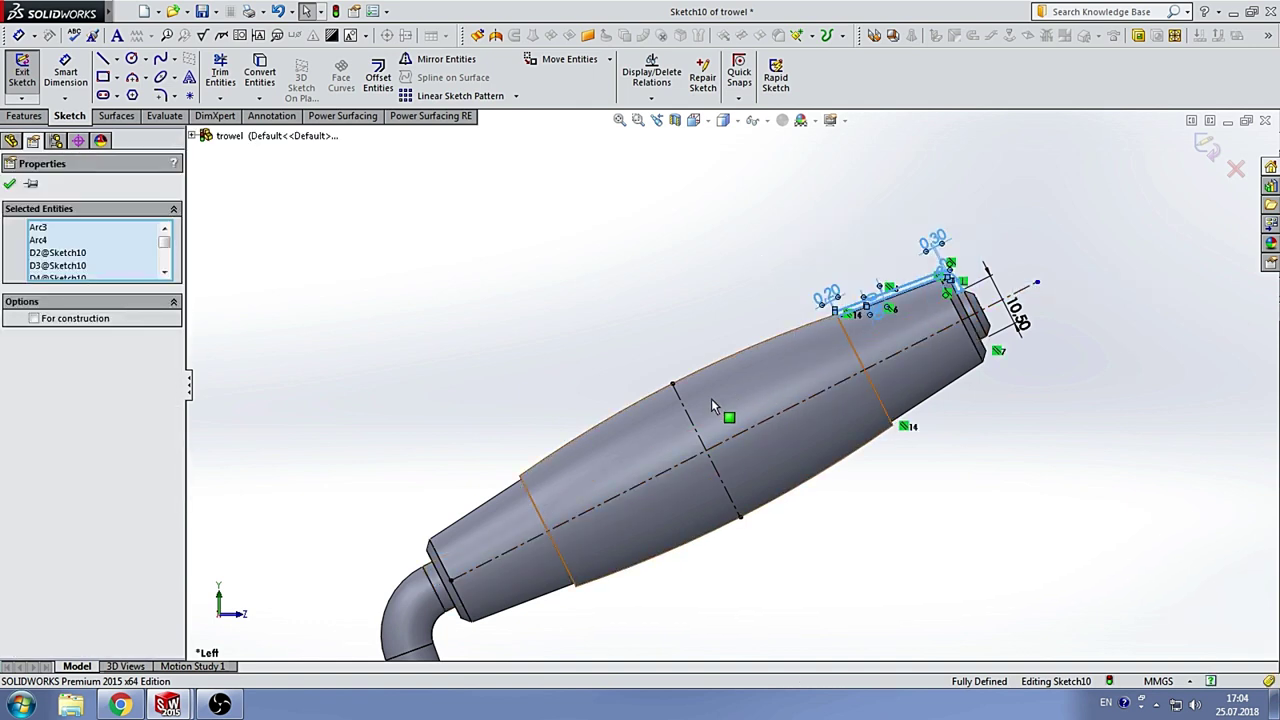
pyautogui.keyDown('ctrl'); pyautogui.click(693, 419); pyautogui.keyUp('ctrl')
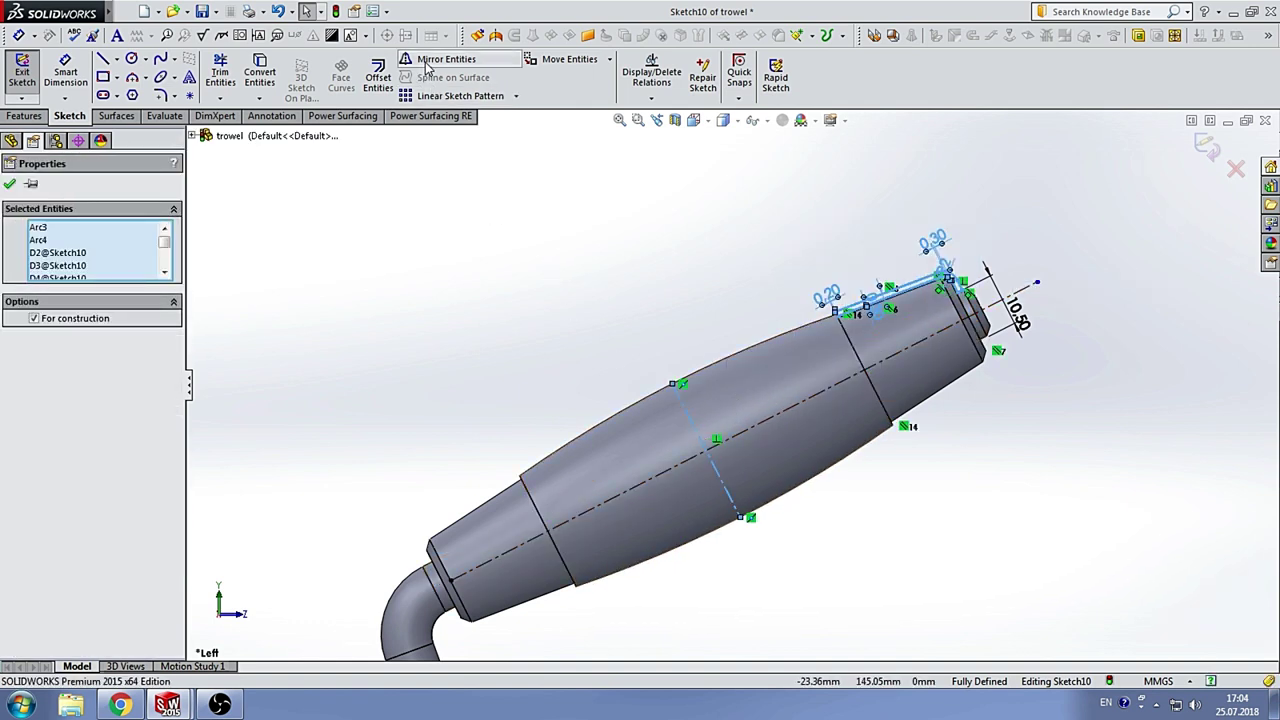
pyautogui.click(586, 291)
pyautogui.moveTo(586, 300)
pyautogui.mouseDown(button='middle')
pyautogui.moveTo(666, 380)
pyautogui.moveTo(581, 333)
pyautogui.moveTo(608, 380)
pyautogui.moveTo(686, 400)
pyautogui.moveTo(640, 409)
pyautogui.mouseUp(button='middle')
pyautogui.scroll(-3, 543, 533)
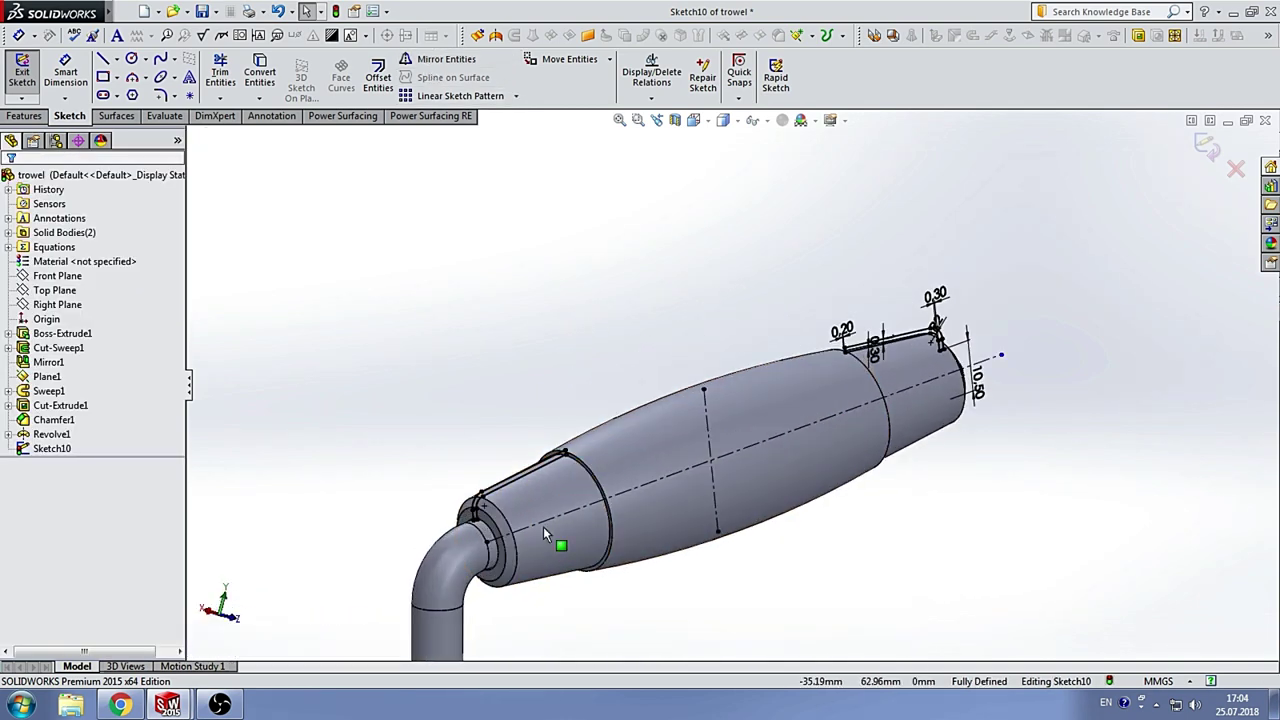
pyautogui.scroll(-2, 543, 526)
pyautogui.scroll(4, 1142, 176)
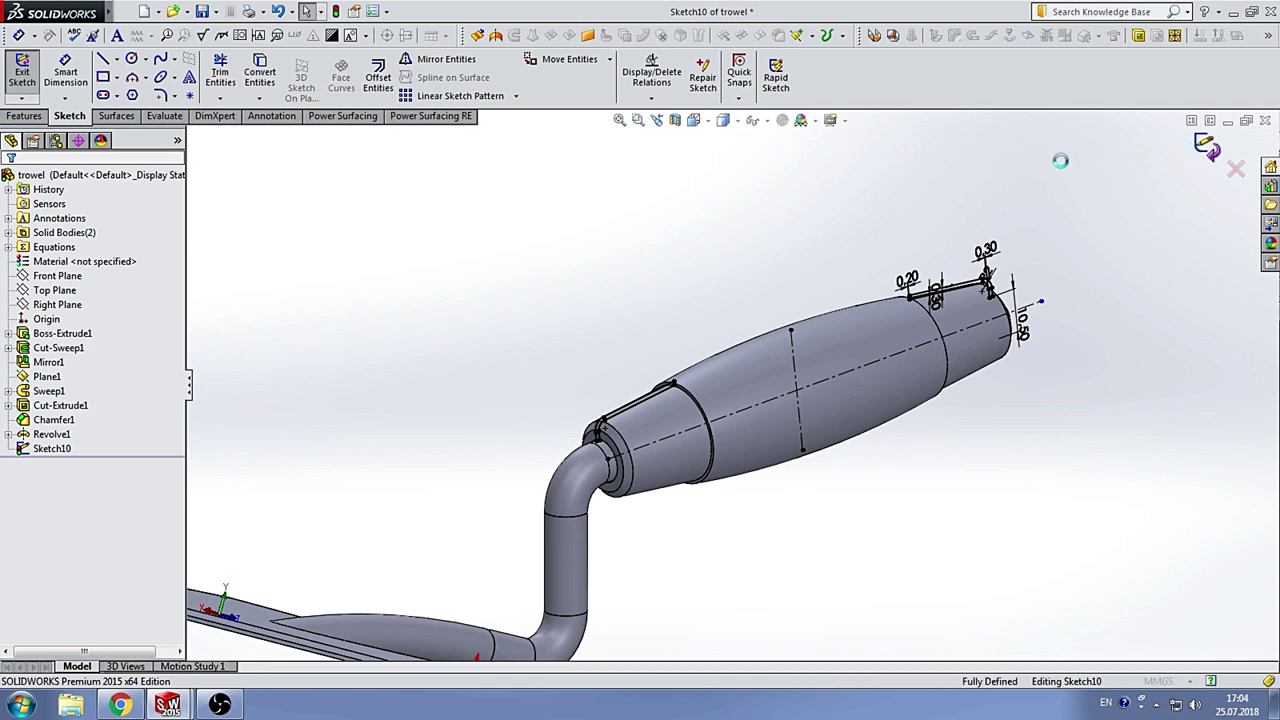
# Step: Revolve Sketch10 a full 360° about Line1 to create Revolve2
pyautogui.press('r')
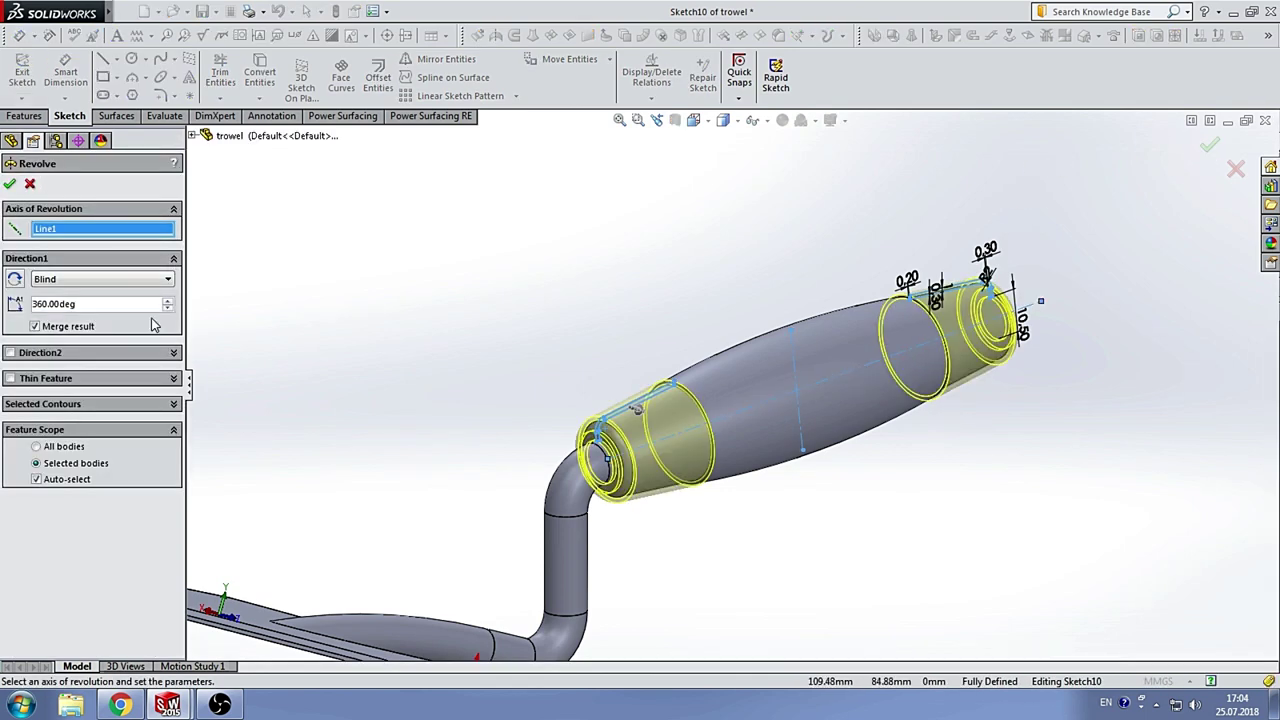
pyautogui.click(10, 186)
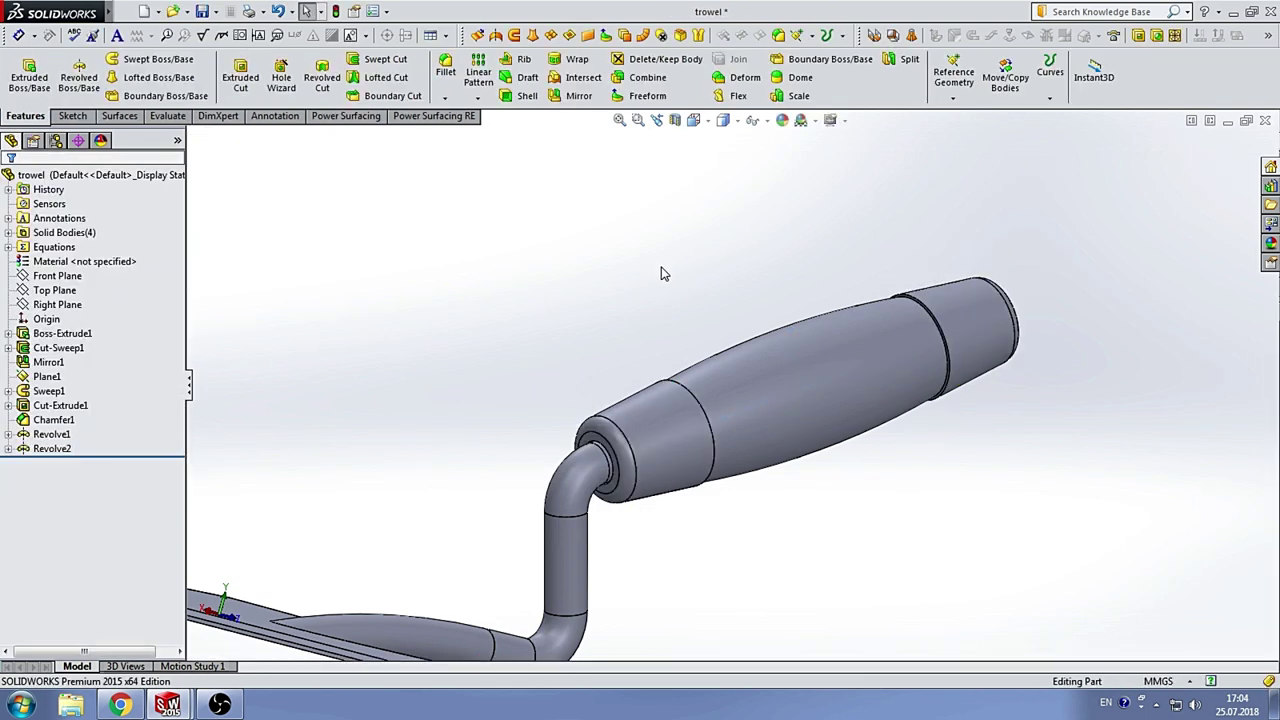
pyautogui.moveTo(748, 275)
pyautogui.mouseDown(button='middle')
pyautogui.moveTo(614, 337)
pyautogui.moveTo(600, 294)
pyautogui.moveTo(691, 277)
pyautogui.moveTo(754, 285)
pyautogui.moveTo(697, 300)
pyautogui.moveTo(694, 340)
pyautogui.moveTo(703, 286)
pyautogui.moveTo(716, 343)
pyautogui.mouseUp(button='middle')
# Step: Open the Appearances, Scenes and Decals library in the task pane
pyautogui.scroll(-2, 529, 437)
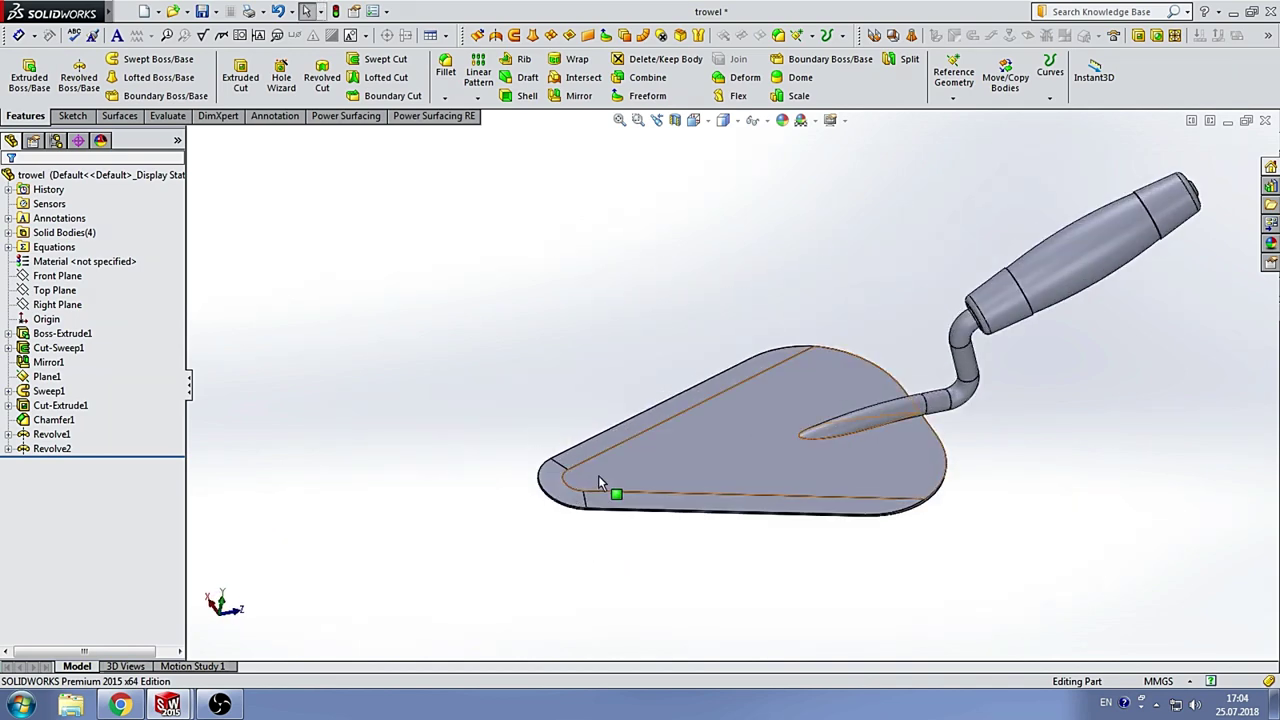
pyautogui.scroll(-2, 620, 460)
pyautogui.scroll(3, 700, 430)
pyautogui.scroll(-3, 971, 430)
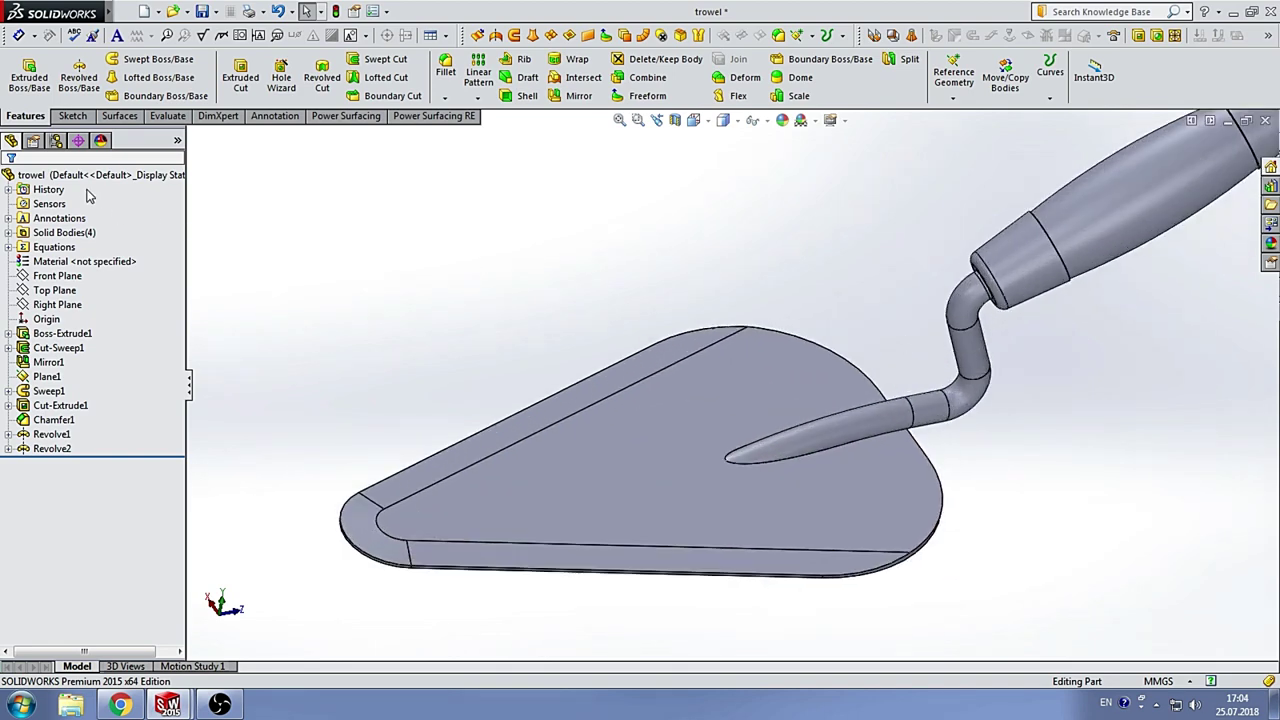
pyautogui.scroll(3, 735, 390)
pyautogui.click(1270, 245)
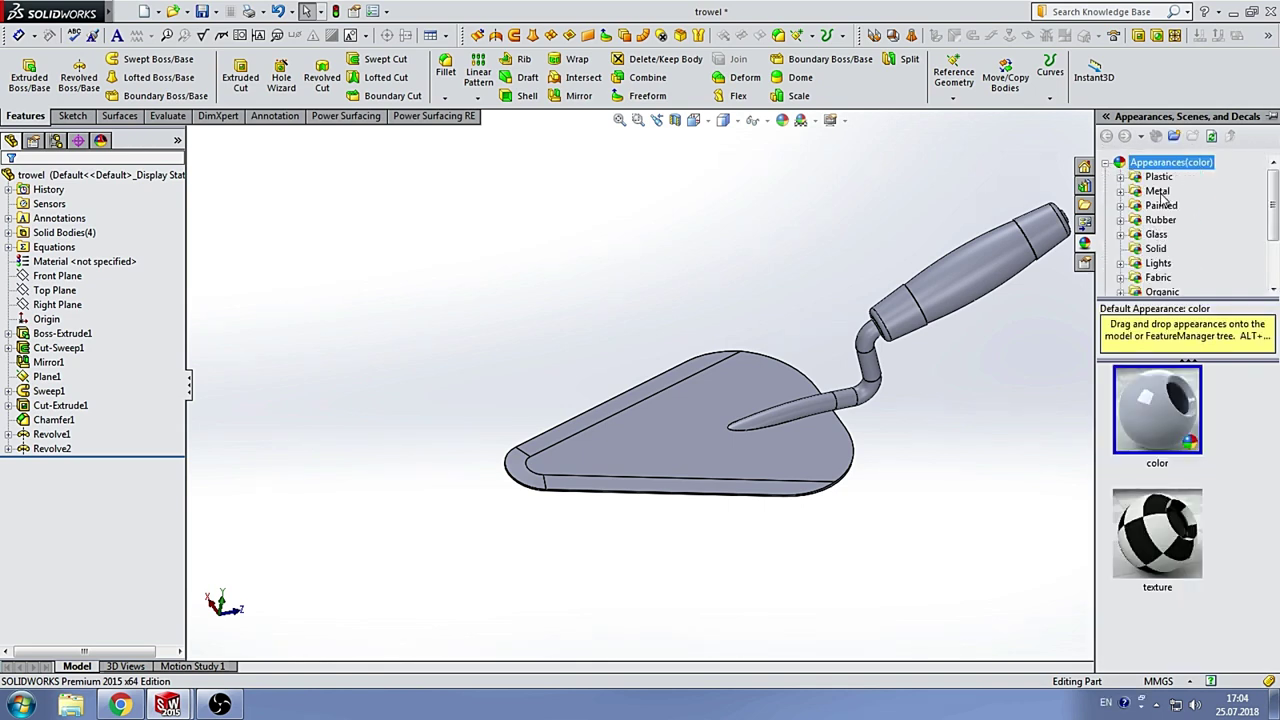
# Step: Apply the polished steel metal appearance to the whole trowel
pyautogui.press('Down')
pyautogui.press('Down')
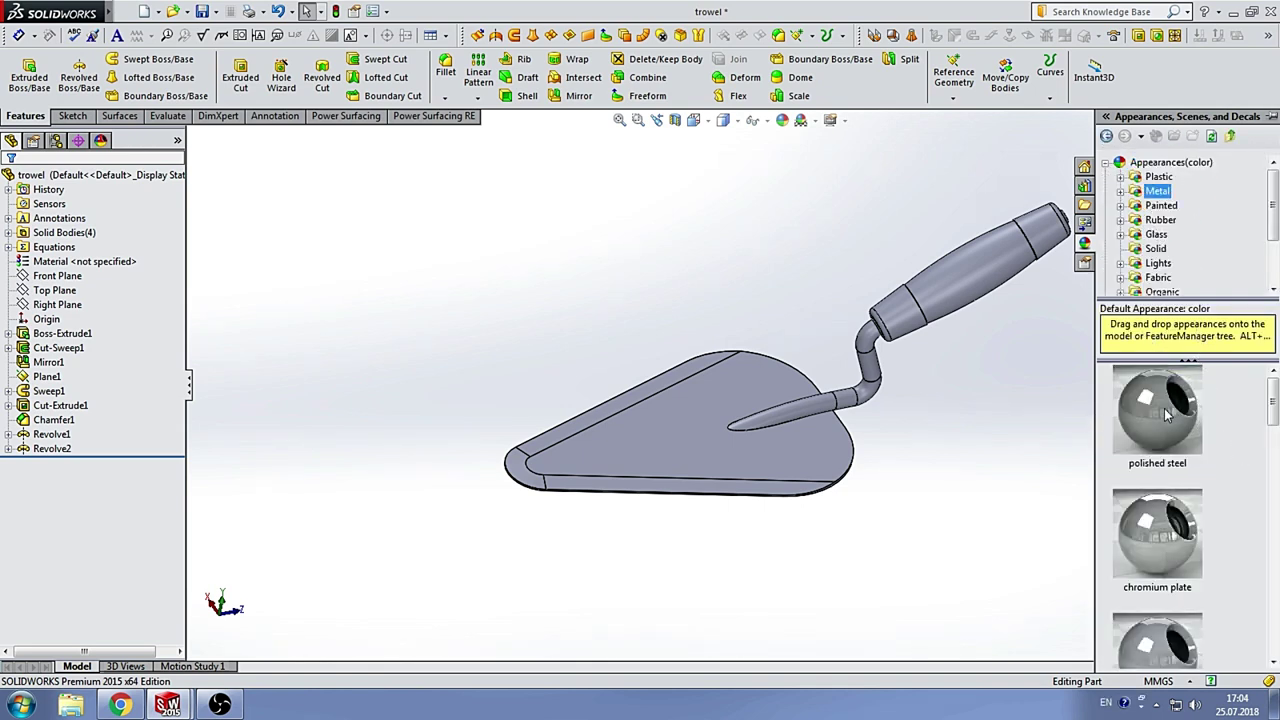
pyautogui.click(1163, 432)
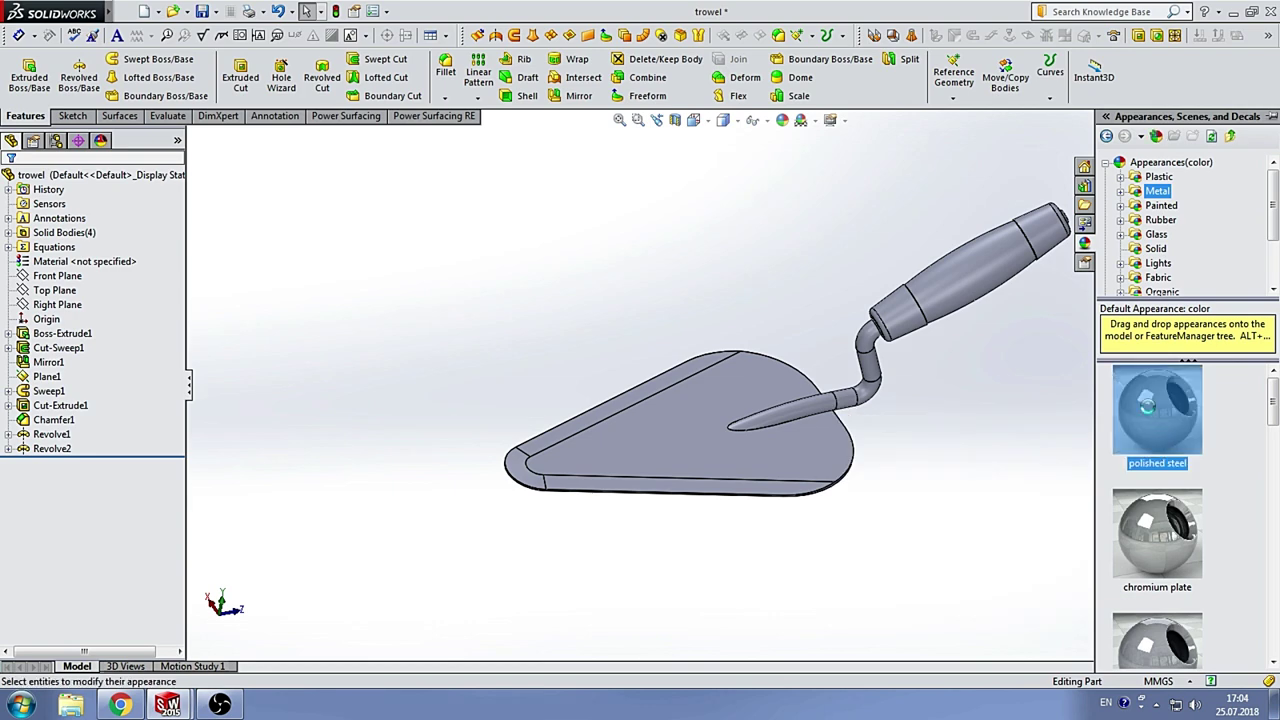
pyautogui.click(740, 392)
# Step: Select the handle's end caps
pyautogui.moveTo(740, 392)
pyautogui.mouseDown(button='middle')
pyautogui.moveTo(800, 240)
pyautogui.moveTo(761, 238)
pyautogui.moveTo(803, 277)
pyautogui.moveTo(809, 251)
pyautogui.mouseUp(button='middle')
pyautogui.scroll(-3, 907, 364)
pyautogui.scroll(-3, 903, 360)
pyautogui.scroll(5, 905, 360)
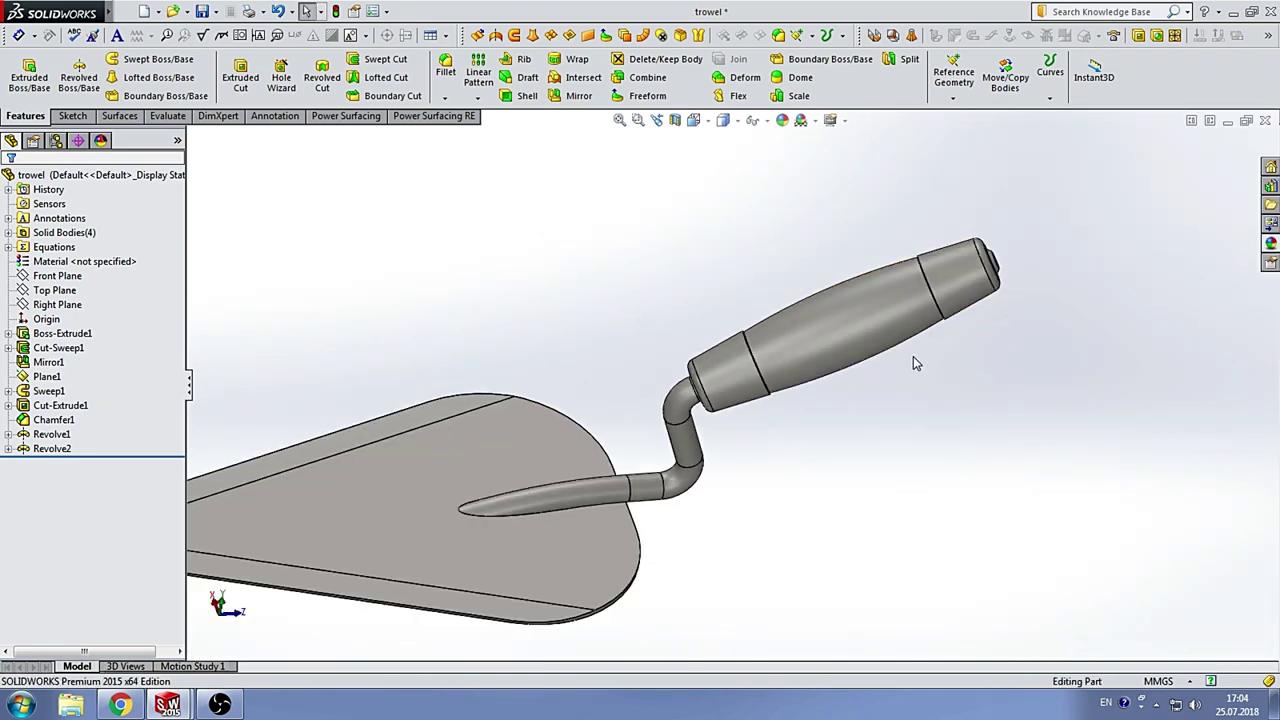
pyautogui.moveTo(913, 356); pyautogui.dragTo(735, 397, button='middle')
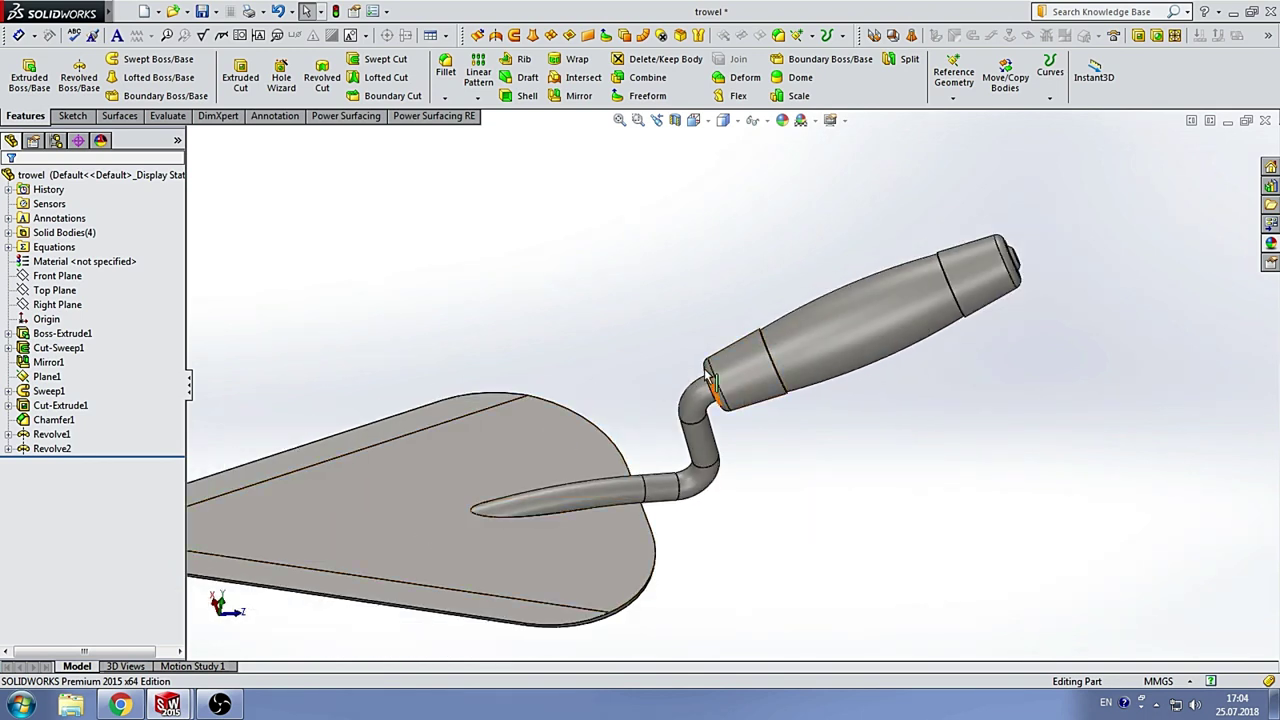
pyautogui.click(746, 369)
# Step: Apply 'large spark erosion plastic blue' from the Plastic appearances to both end caps
pyautogui.keyDown('ctrl'); pyautogui.click(985, 275); pyautogui.keyUp('ctrl')
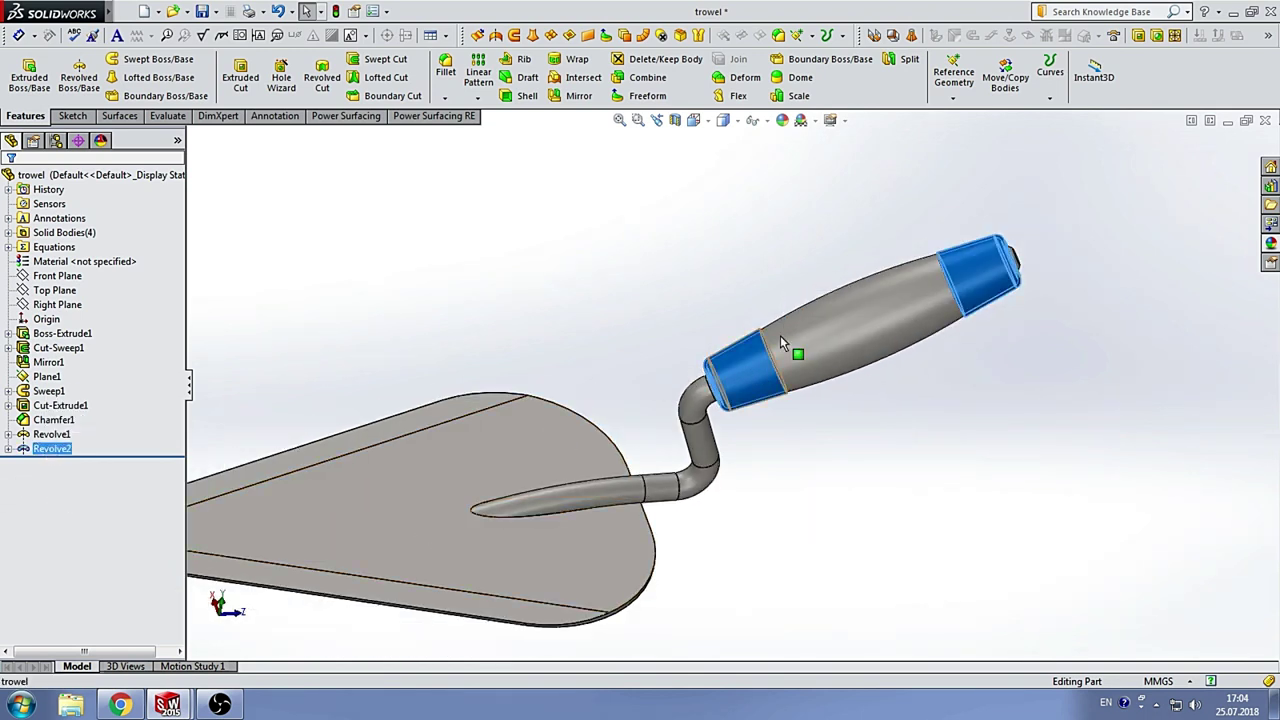
pyautogui.click(1269, 244)
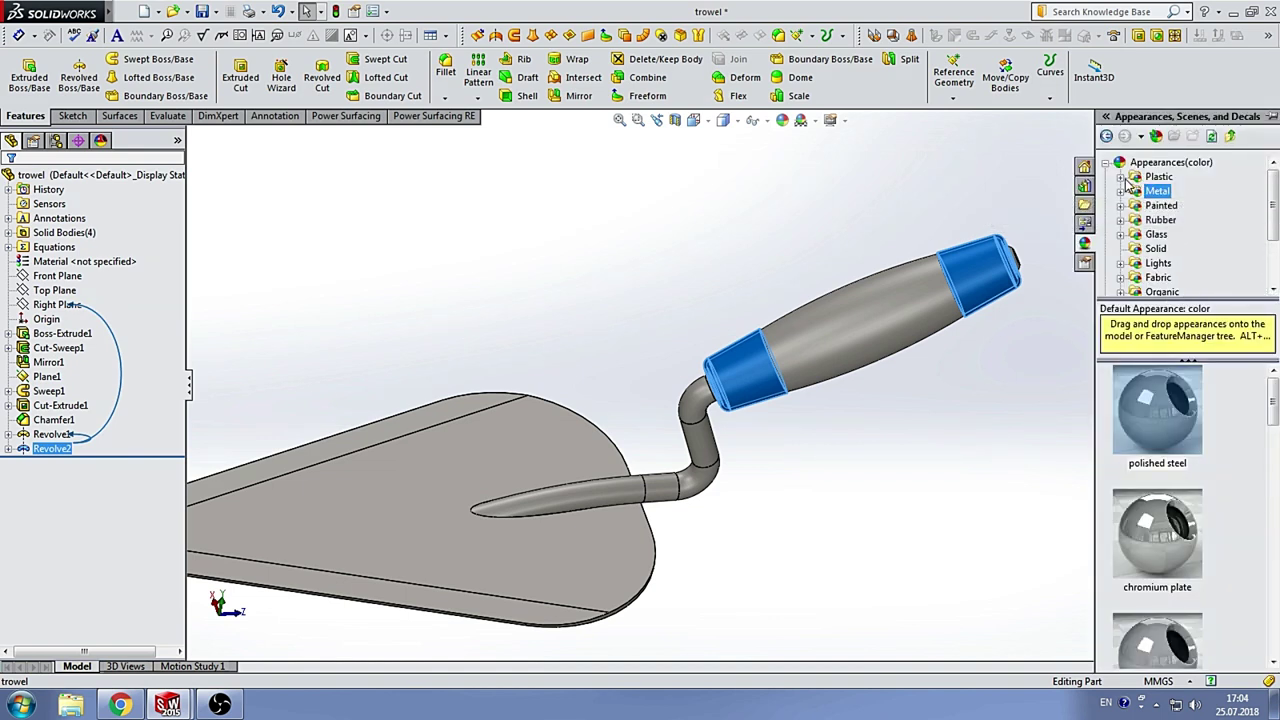
pyautogui.doubleClick(1162, 177)
pyautogui.click(1159, 165)
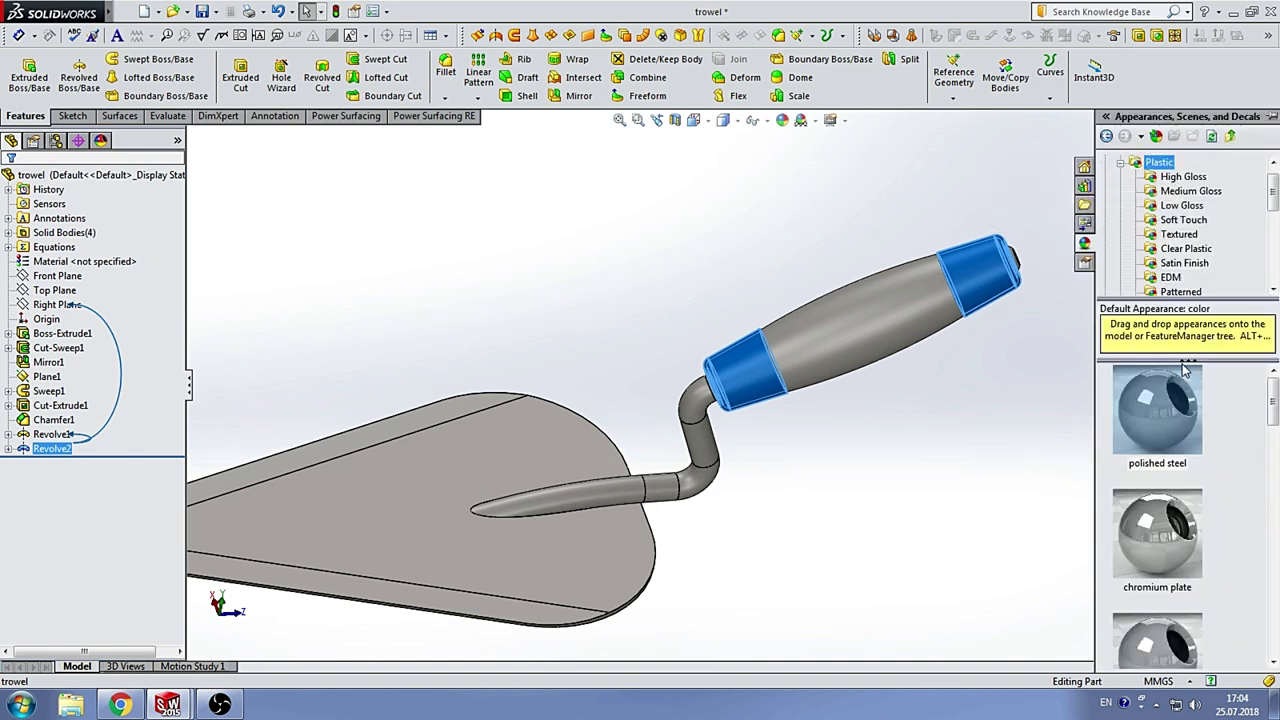
pyautogui.moveTo(1273, 392); pyautogui.dragTo(1276, 560)
pyautogui.scroll(-1, 1272, 570)
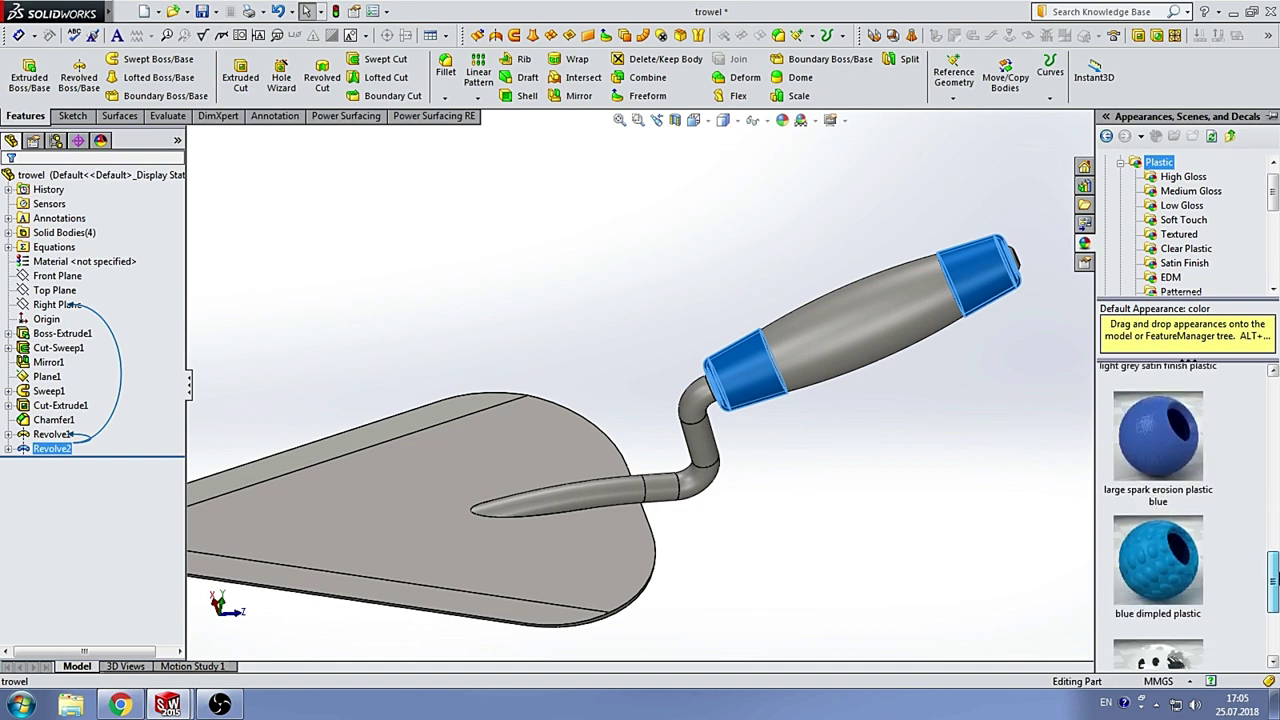
pyautogui.doubleClick(1158, 450)
pyautogui.click(651, 275)
pyautogui.moveTo(651, 275)
pyautogui.mouseDown(button='middle')
pyautogui.moveTo(685, 261)
pyautogui.moveTo(637, 244)
pyautogui.moveTo(753, 287)
pyautogui.mouseUp(button='middle')
# Step: Select the Revolve1 grip and apply a polished wood swatch from Organic > Wood to it
pyautogui.click(853, 328)
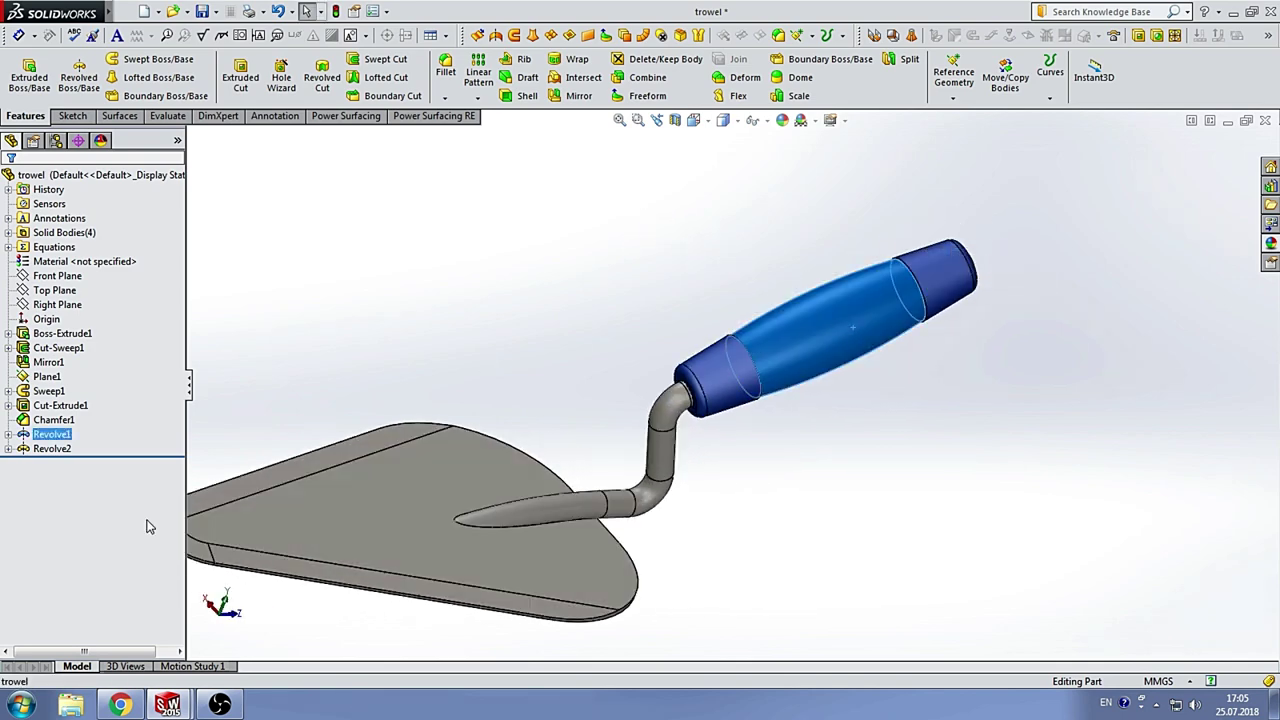
pyautogui.click(60, 436)
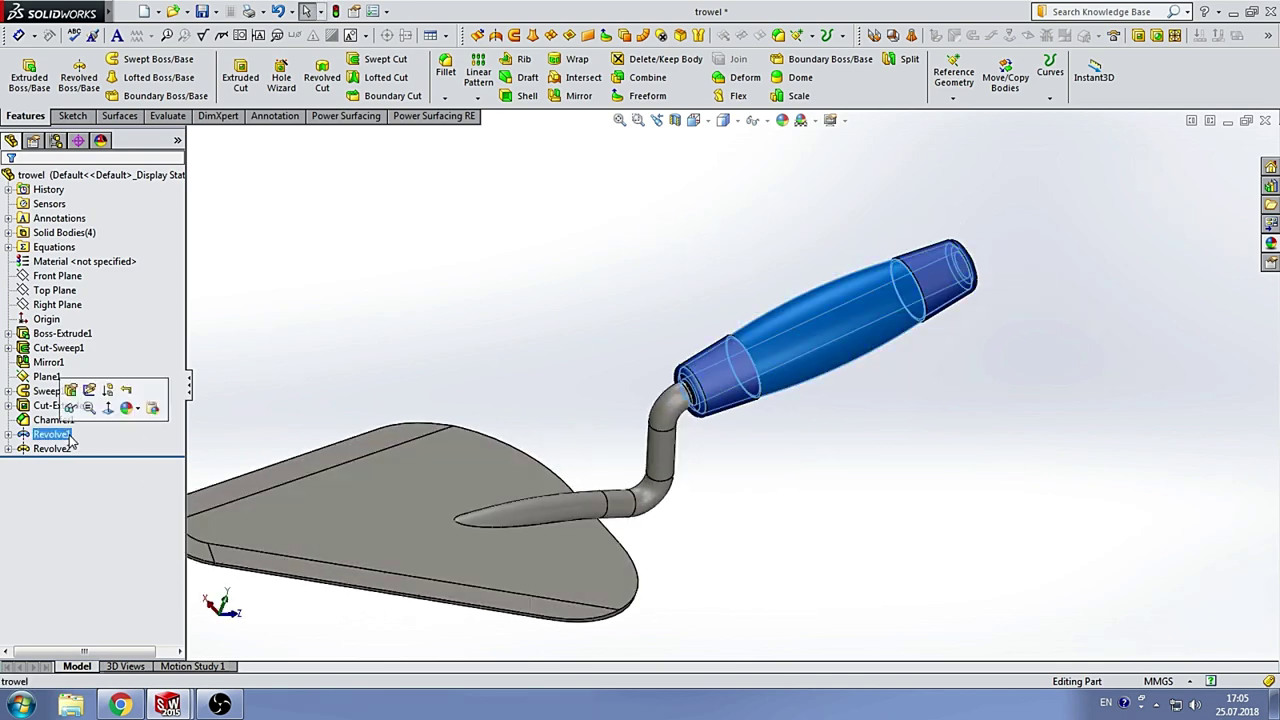
pyautogui.click(1270, 246)
pyautogui.moveTo(1273, 205); pyautogui.dragTo(1276, 263)
pyautogui.doubleClick(1136, 266)
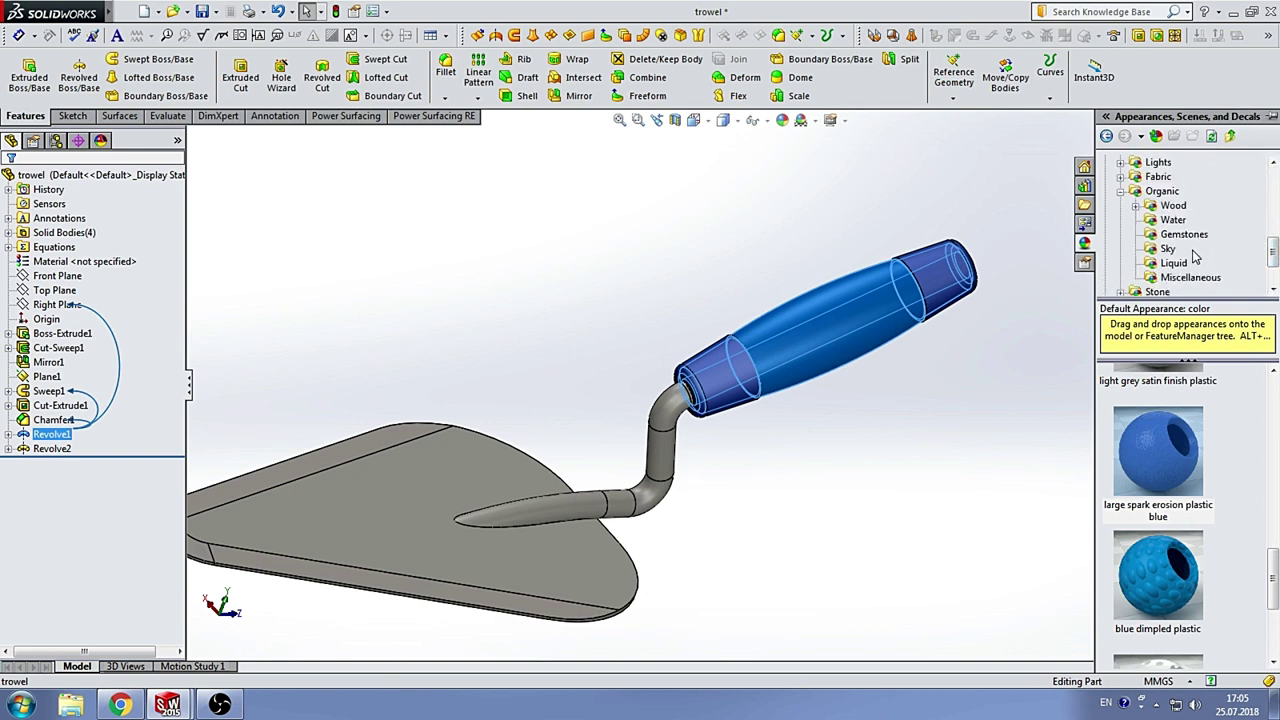
pyautogui.click(1173, 205)
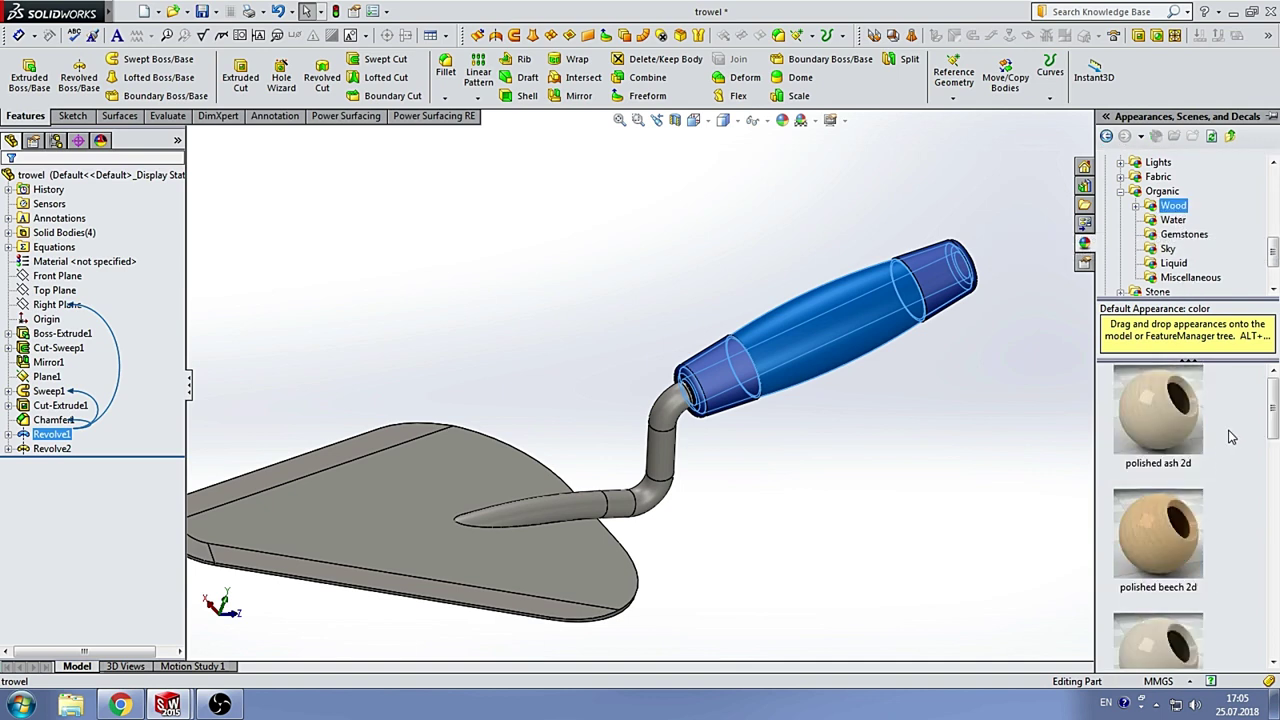
pyautogui.moveTo(1275, 407); pyautogui.dragTo(1275, 625)
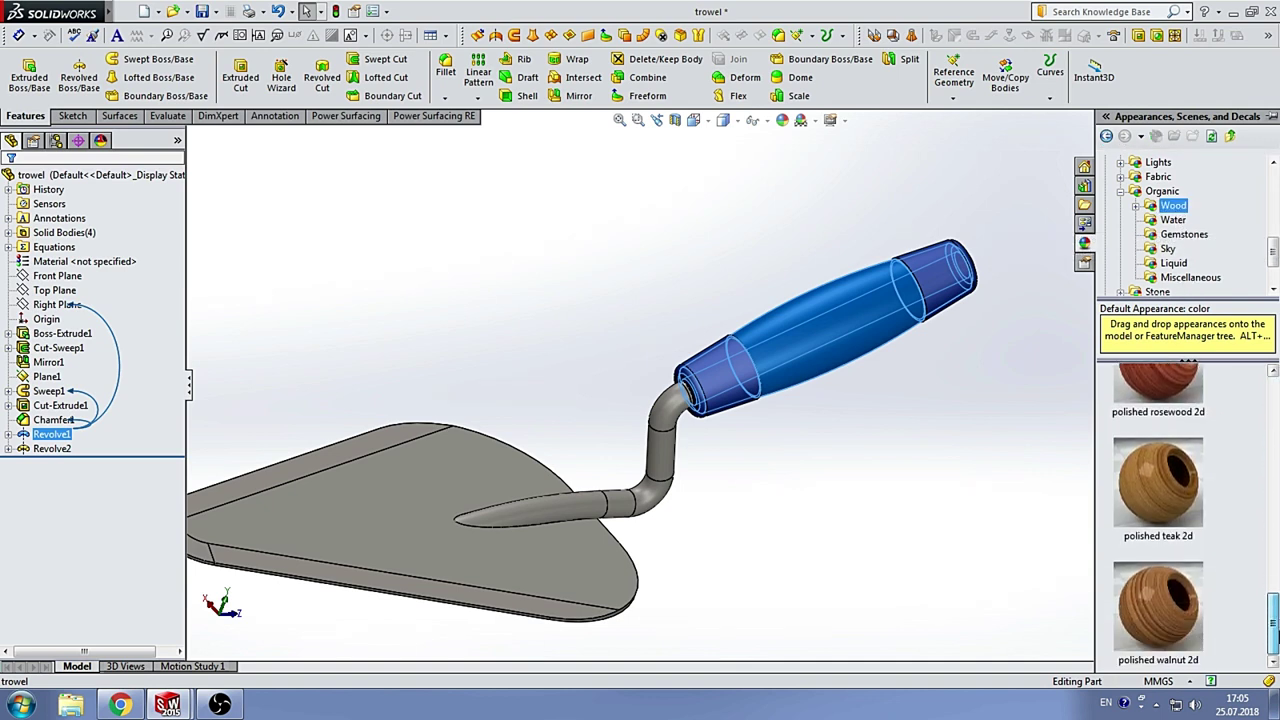
pyautogui.moveTo(1160, 484); pyautogui.dragTo(820, 330)
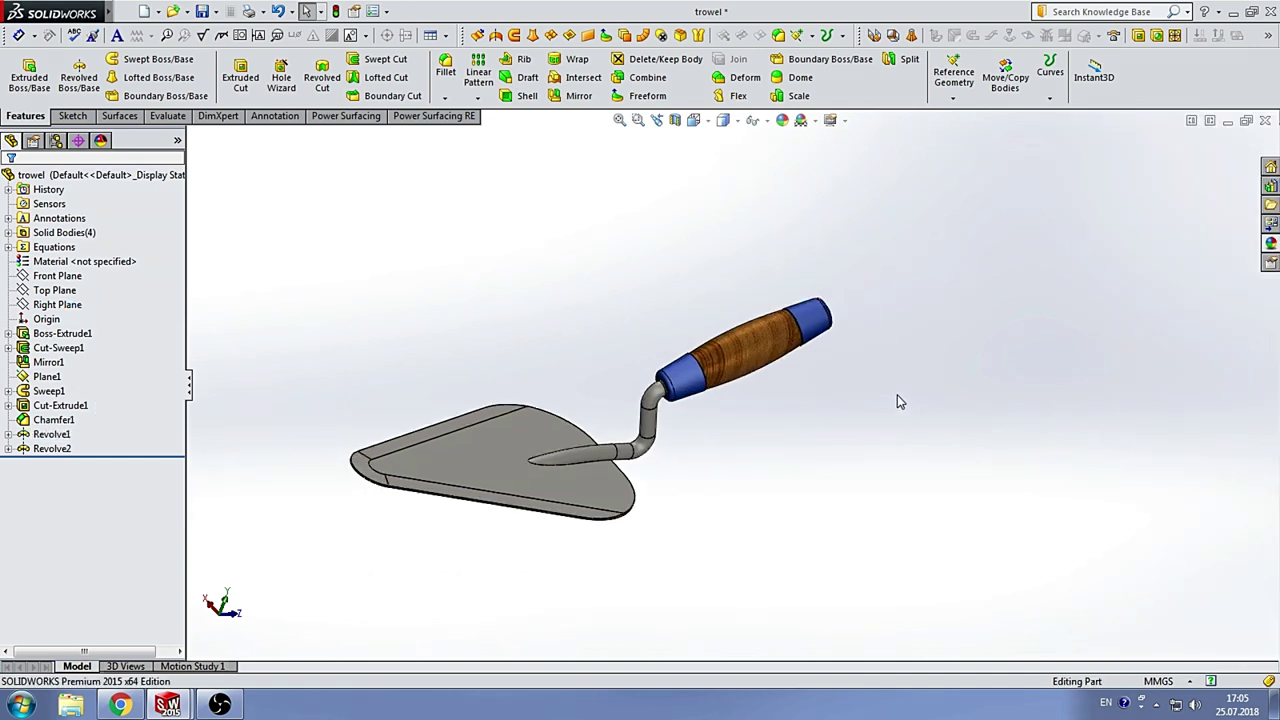
pyautogui.moveTo(853, 331)
pyautogui.mouseDown(button='middle')
pyautogui.moveTo(725, 376)
pyautogui.moveTo(808, 349)
pyautogui.moveTo(891, 349)
pyautogui.mouseUp(button='middle')
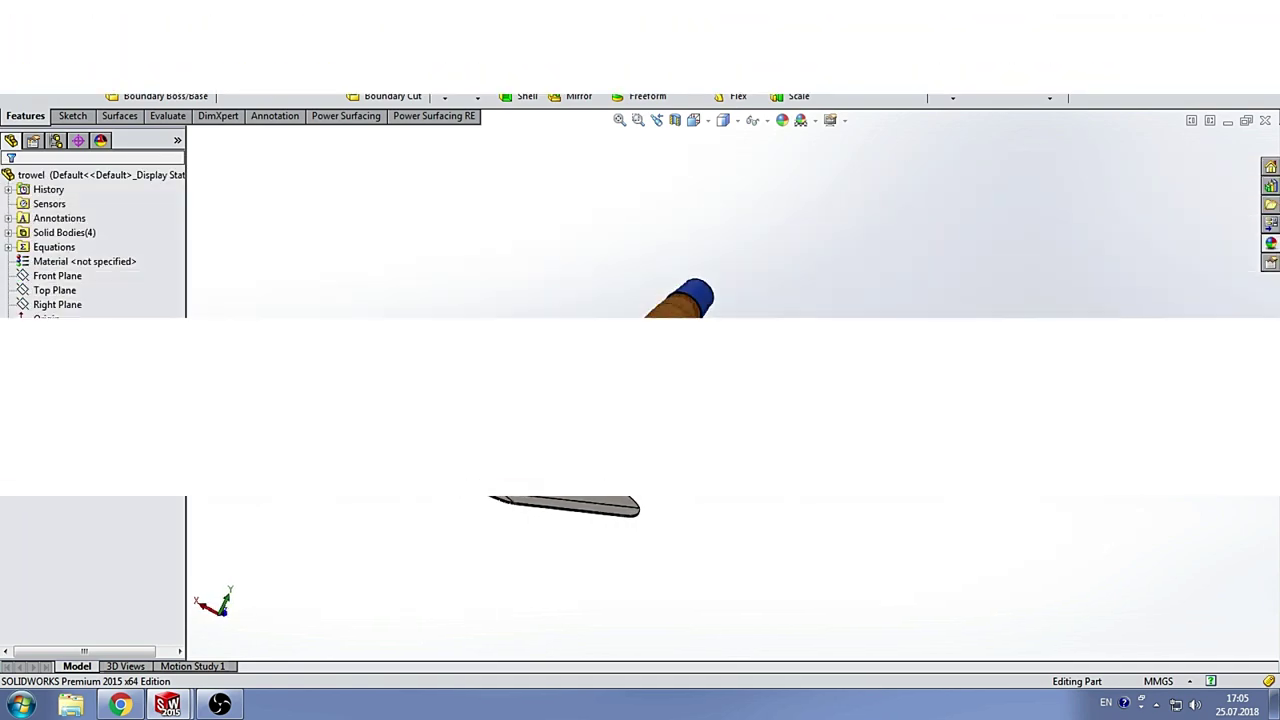